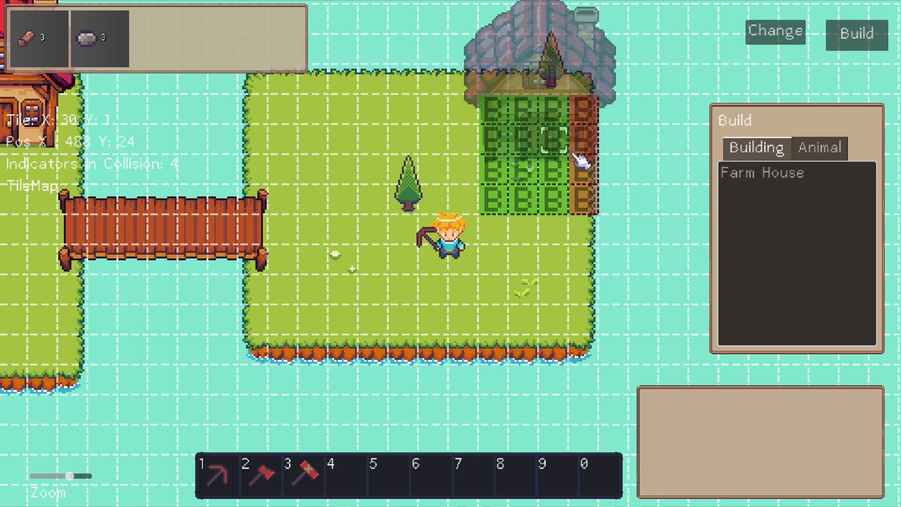
# Step: Try to place a Farm House on the grid near the grass island's upper-right edge
pyautogui.click(589, 160)
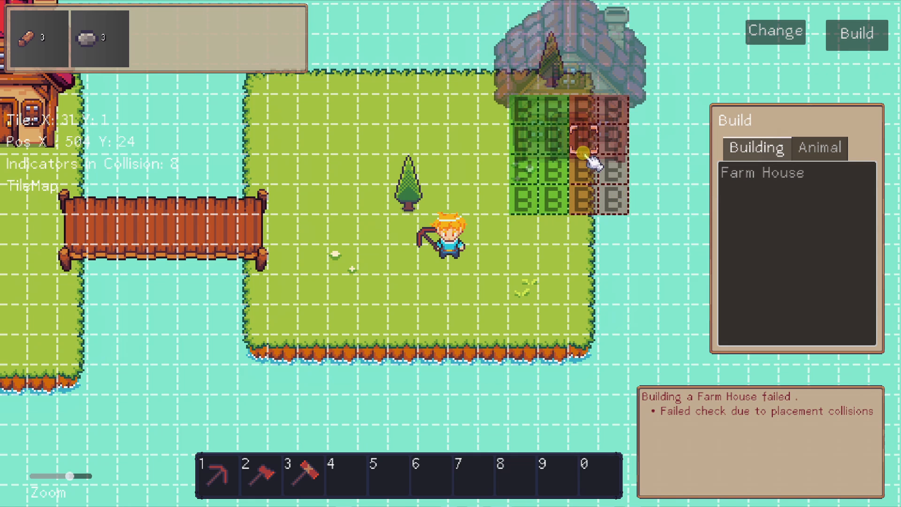
pyautogui.click(531, 148)
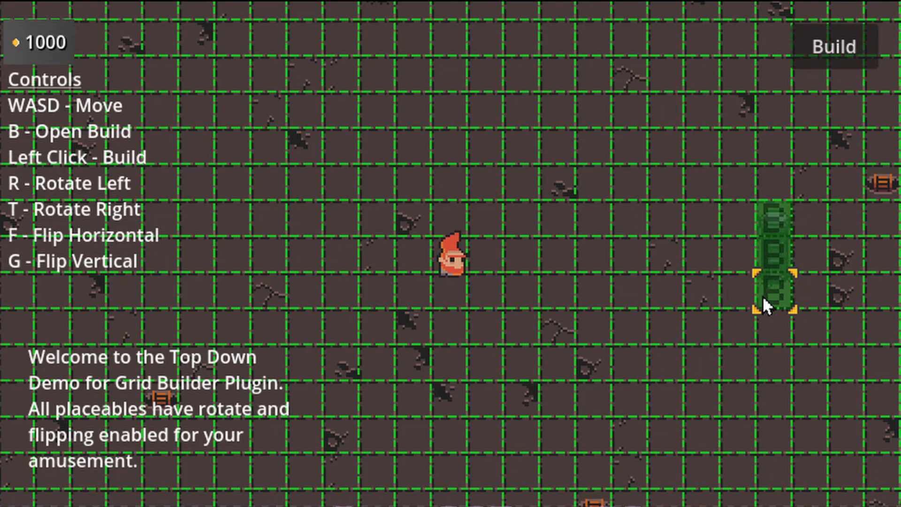
# Step: Build a series of Pillars across the dungeon floor grid while moving the character around
pyautogui.click(770, 295)
pyautogui.moveTo(772, 295)
pyautogui.mouseDown()
pyautogui.moveTo(483, 151)
pyautogui.moveTo(198, 188)
pyautogui.moveTo(418, 279)
pyautogui.moveTo(788, 405)
pyautogui.moveTo(560, 418)
pyautogui.moveTo(354, 388)
pyautogui.moveTo(630, 450)
pyautogui.moveTo(374, 306)
pyautogui.moveTo(240, 249)
pyautogui.mouseUp()
pyautogui.press('s')
pyautogui.press('a')
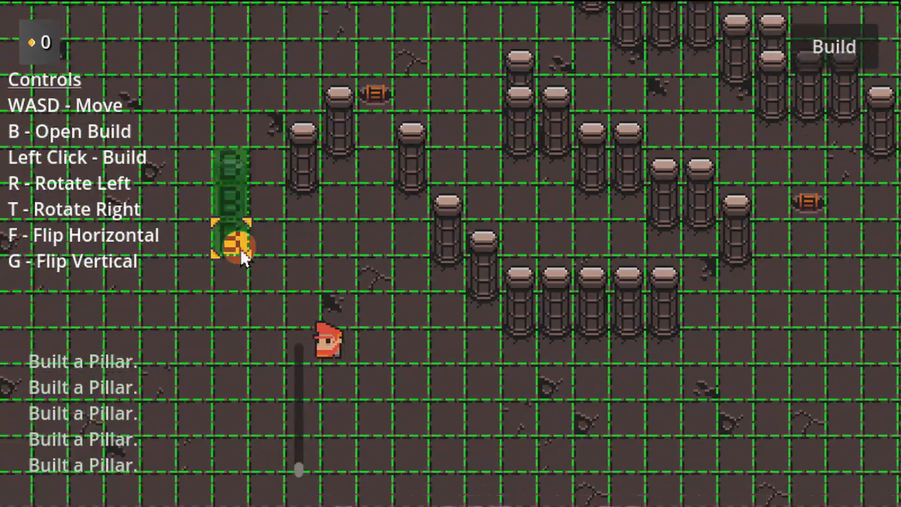
pyautogui.press('d')
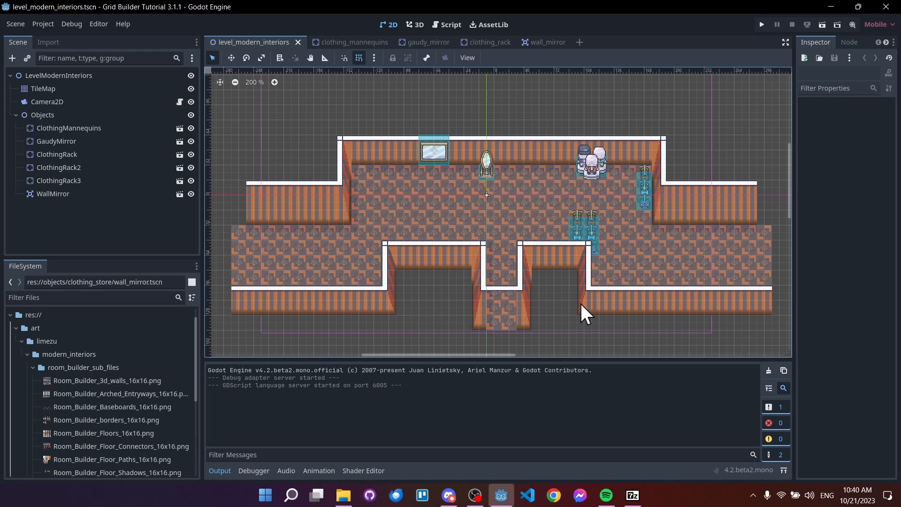
# Step: Create a new scene with a plain Node as its root
pyautogui.moveTo(581, 304)
pyautogui.mouseDown(button='middle')
pyautogui.moveTo(590, 306)
pyautogui.moveTo(577, 305)
pyautogui.mouseUp(button='middle')
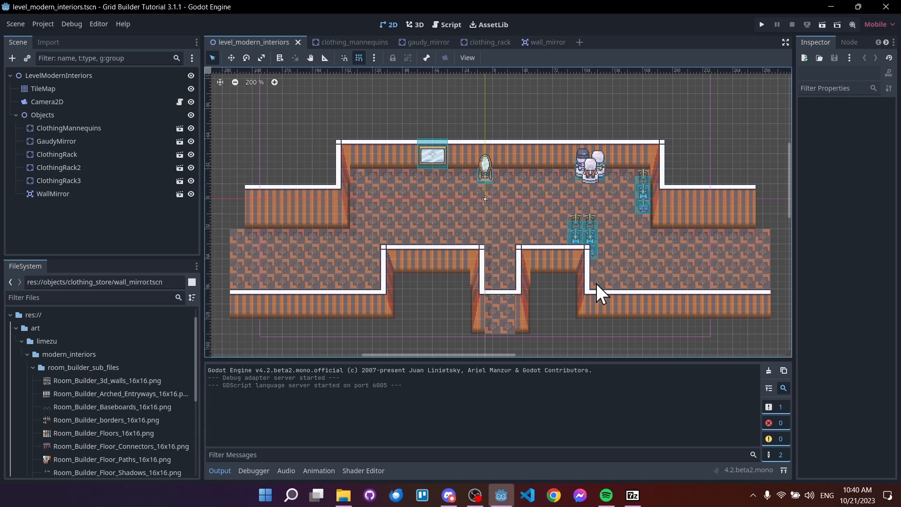
pyautogui.click(16, 328)
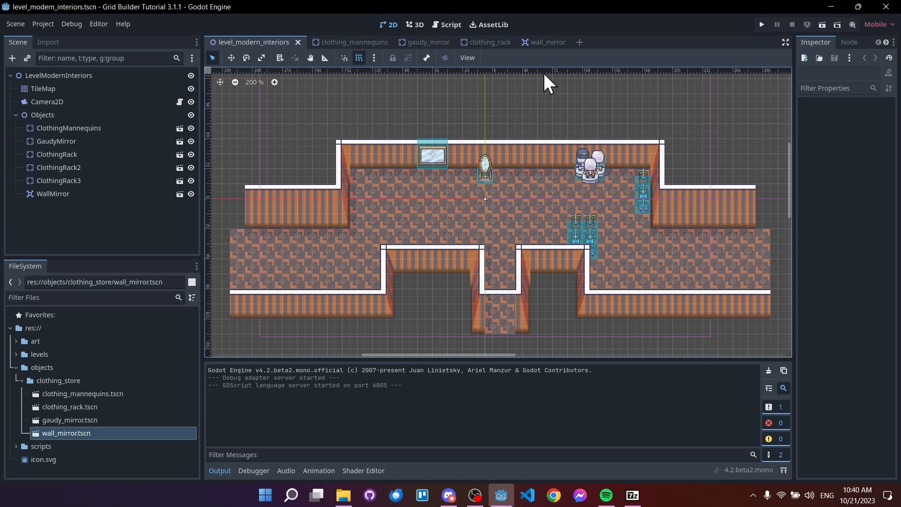
pyautogui.click(578, 44)
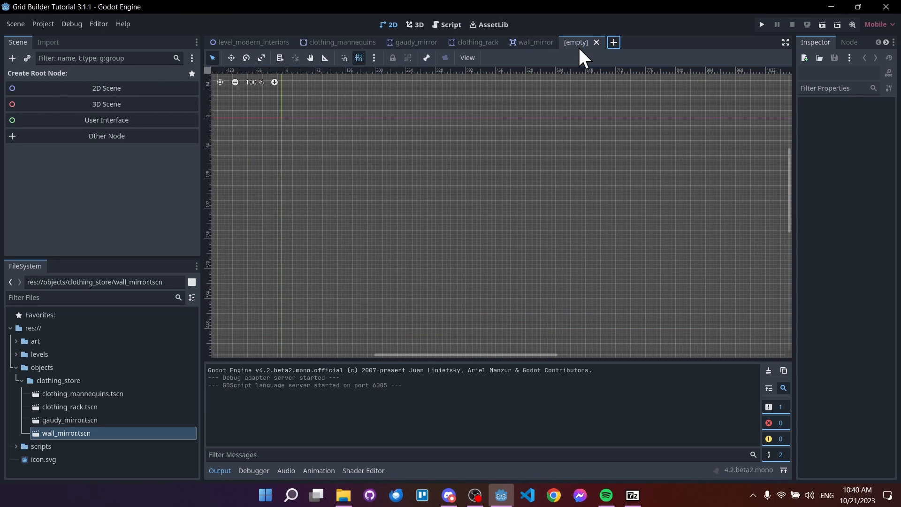
pyautogui.click(144, 139)
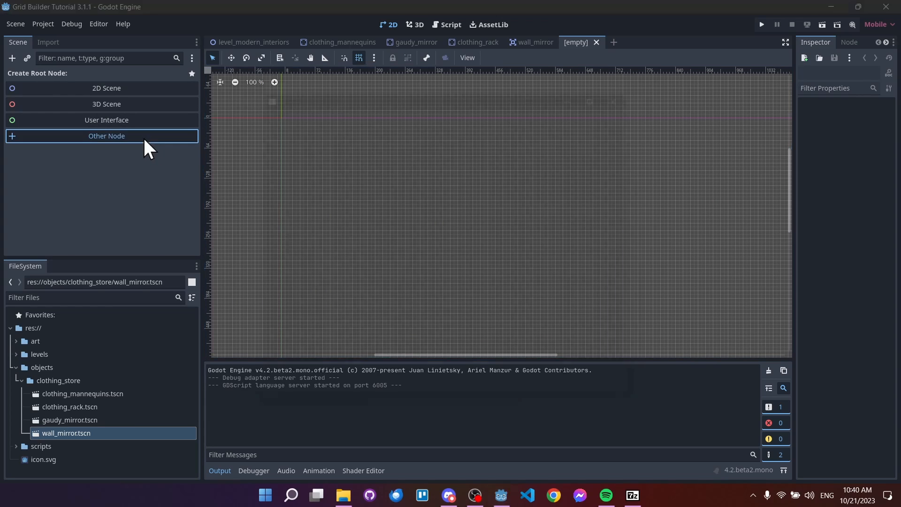
pyautogui.scroll(1, 325, 147)
pyautogui.doubleClick(351, 143)
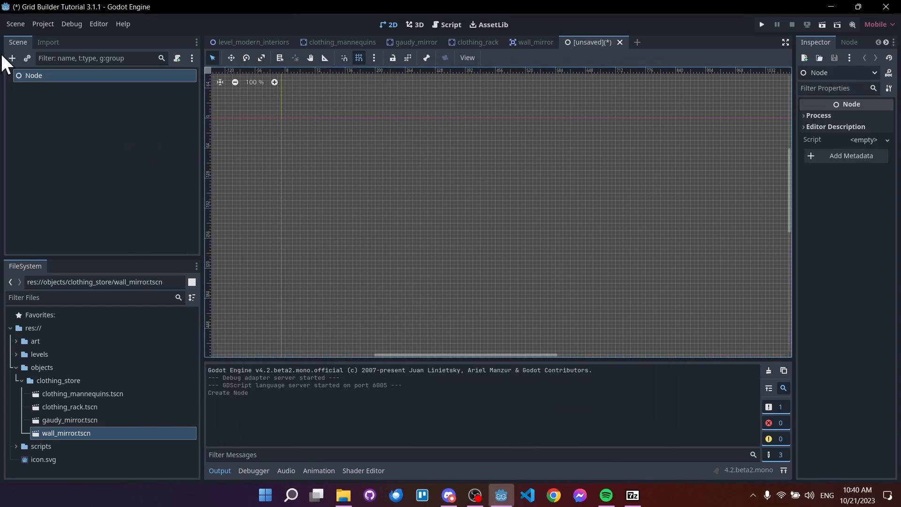
# Step: Rename the new scene's root node to Gameplay
pyautogui.doubleClick(52, 75)
pyautogui.write('Gameplay')
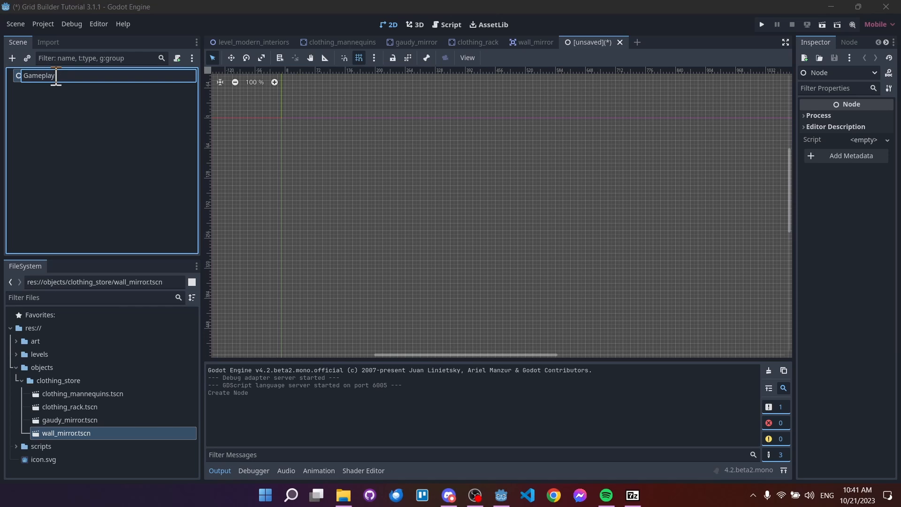
pyautogui.press('Return')
pyautogui.click(113, 90)
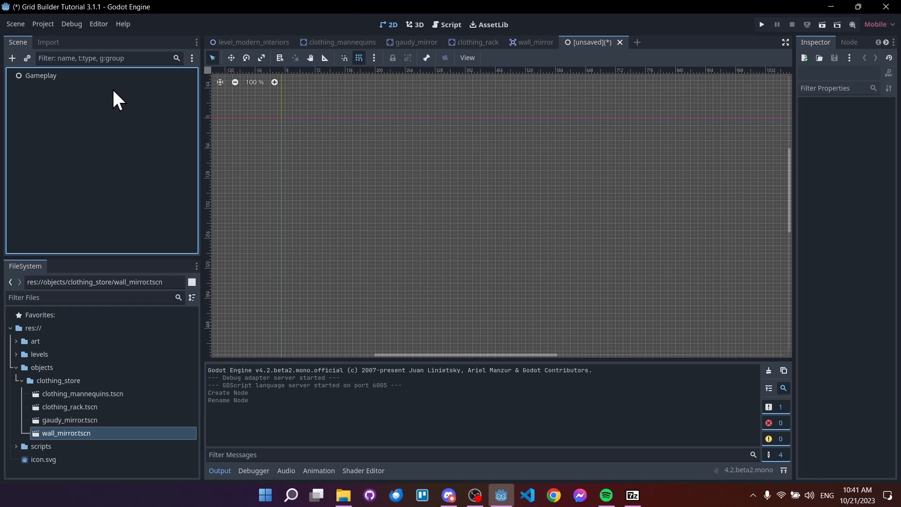
# Step: Add a plain Node as a child of Gameplay and name it Systems
pyautogui.rightClick(55, 76)
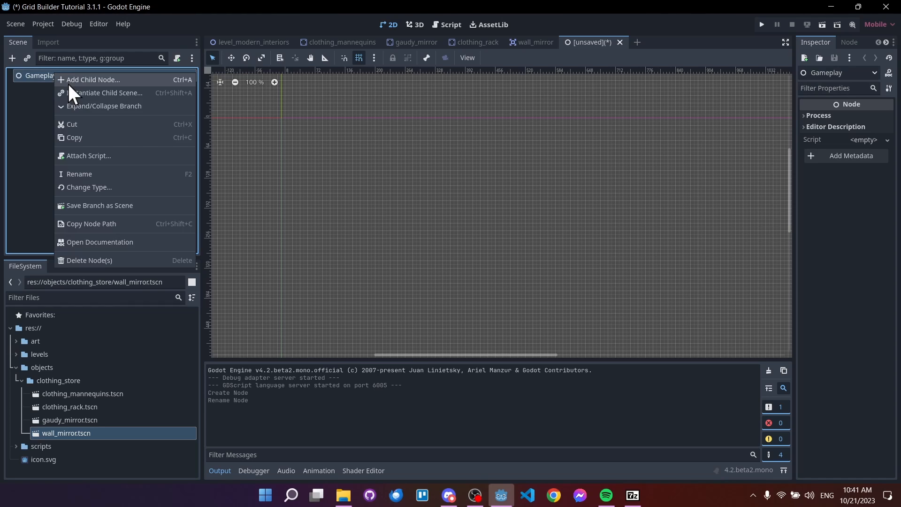
pyautogui.click(89, 81)
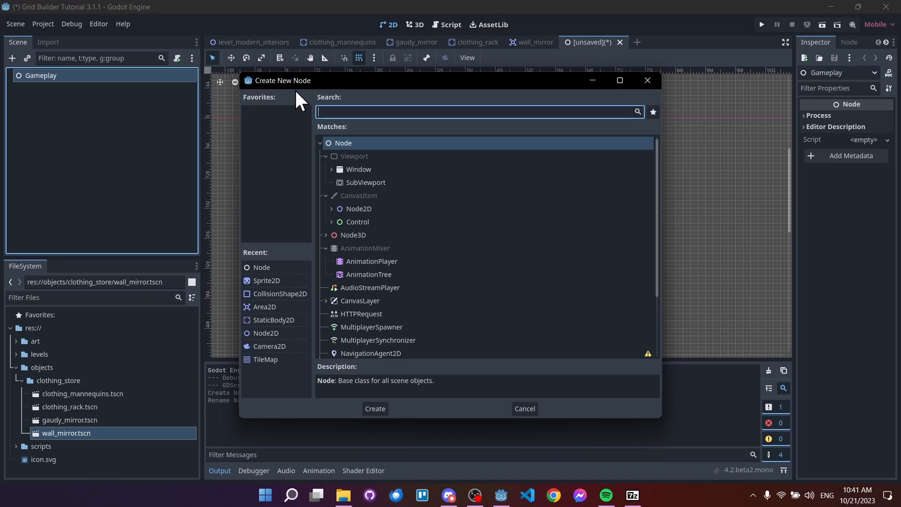
pyautogui.press('Return')
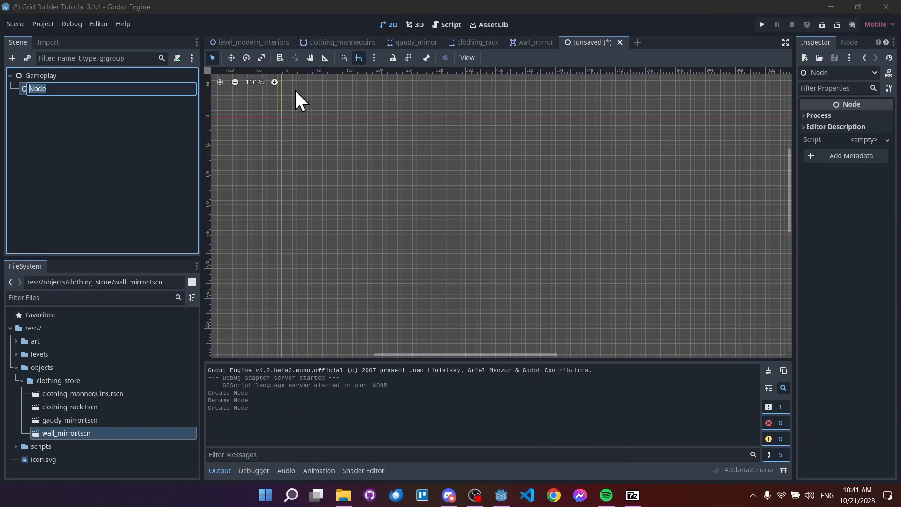
pyautogui.write('Systems')
pyautogui.press('Return')
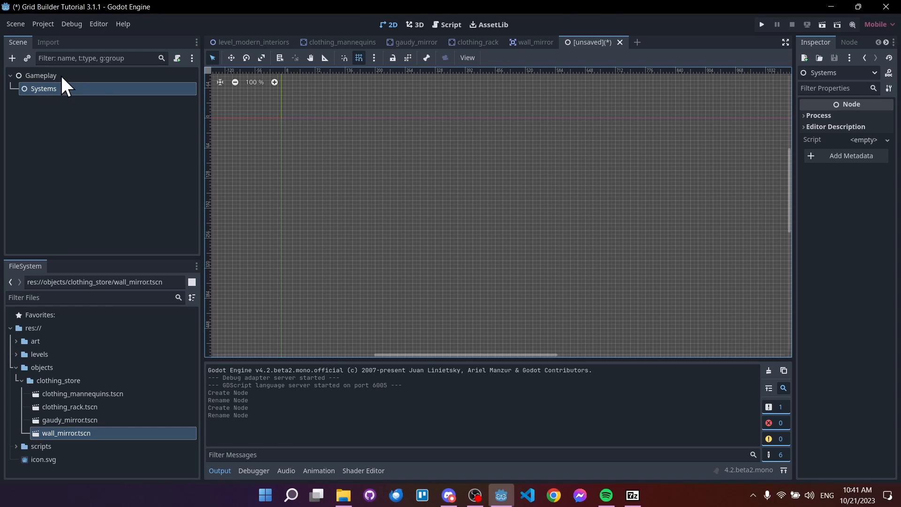
# Step: Find level_modern_interiors.tscn by filtering the project files for "level" and instance it as a child of Gameplay
pyautogui.click(117, 298)
pyautogui.write('level')
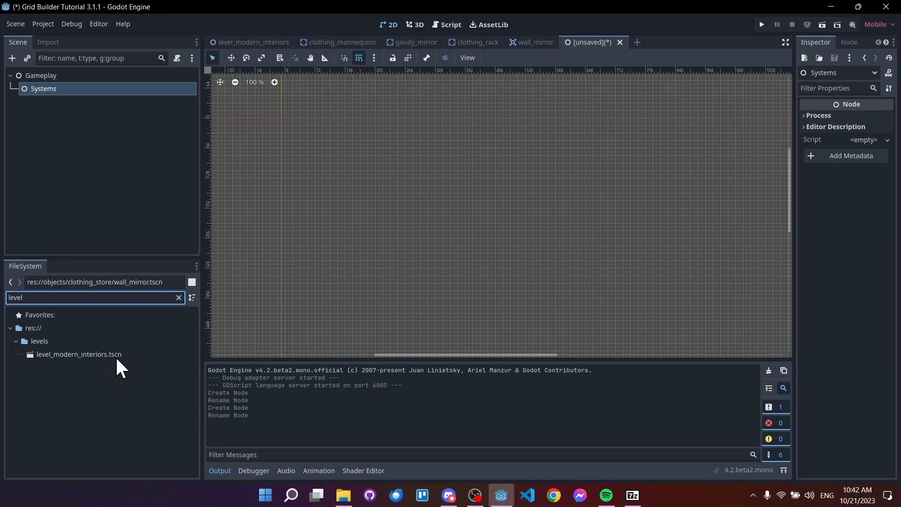
pyautogui.moveTo(105, 357); pyautogui.dragTo(68, 75)
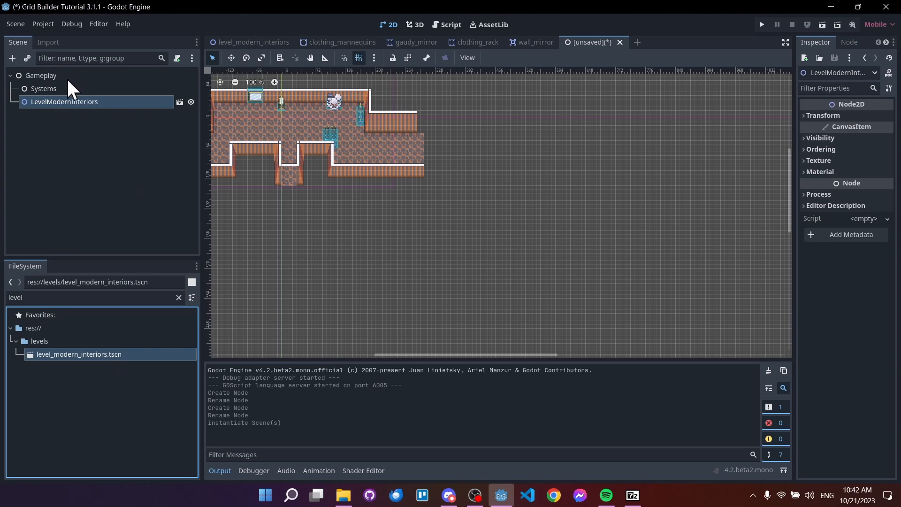
pyautogui.moveTo(403, 170); pyautogui.dragTo(418, 185, button='middle')
pyautogui.scroll(12, 296, 158)
pyautogui.scroll(-6, 355, 191)
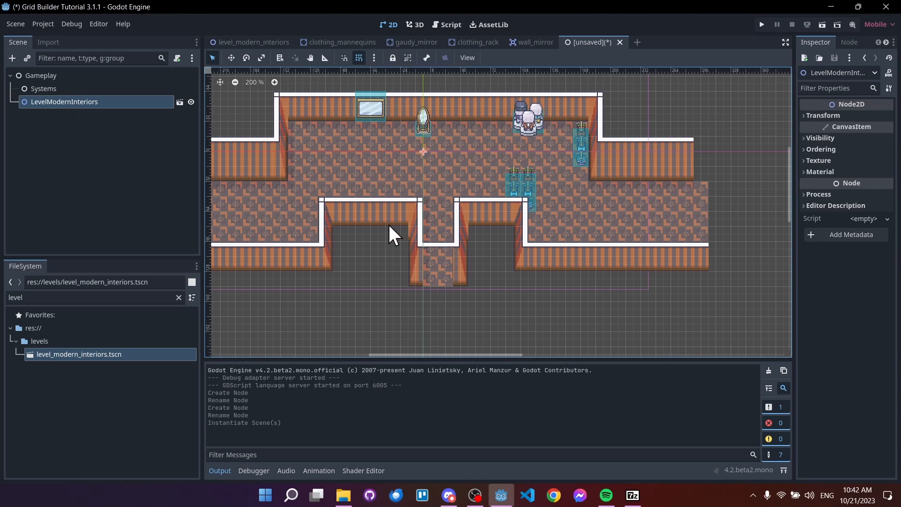
pyautogui.moveTo(387, 223); pyautogui.dragTo(428, 229, button='middle')
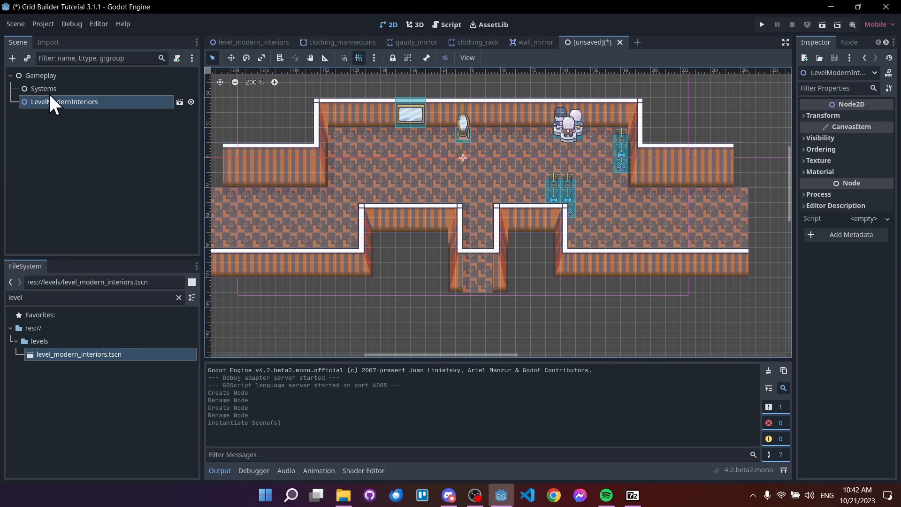
pyautogui.scroll(-2, 350, 167)
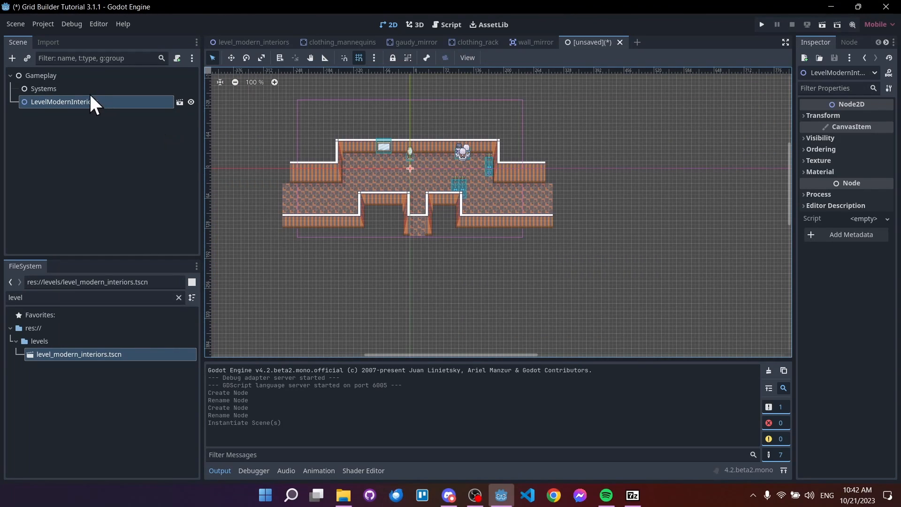
pyautogui.click(43, 89)
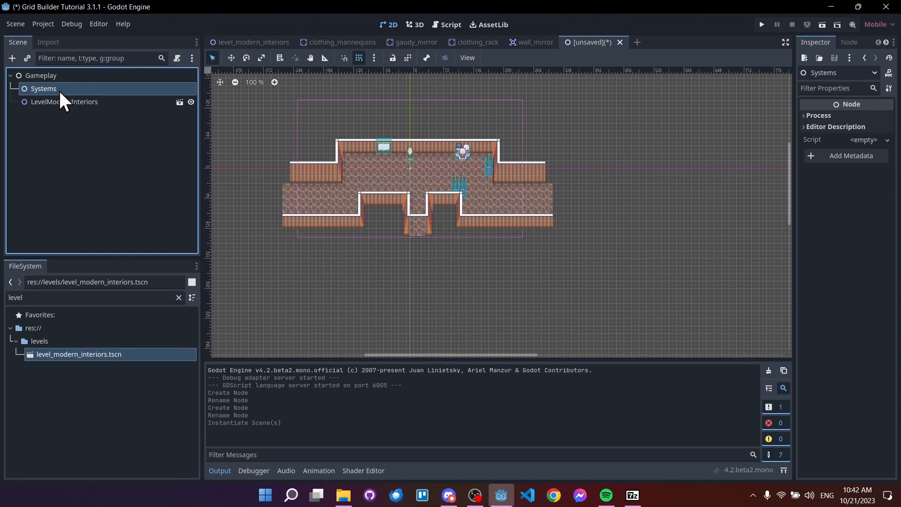
pyautogui.click(112, 101)
# Step: Clear the file filter and create a folder named addons in the project root res://
pyautogui.click(178, 297)
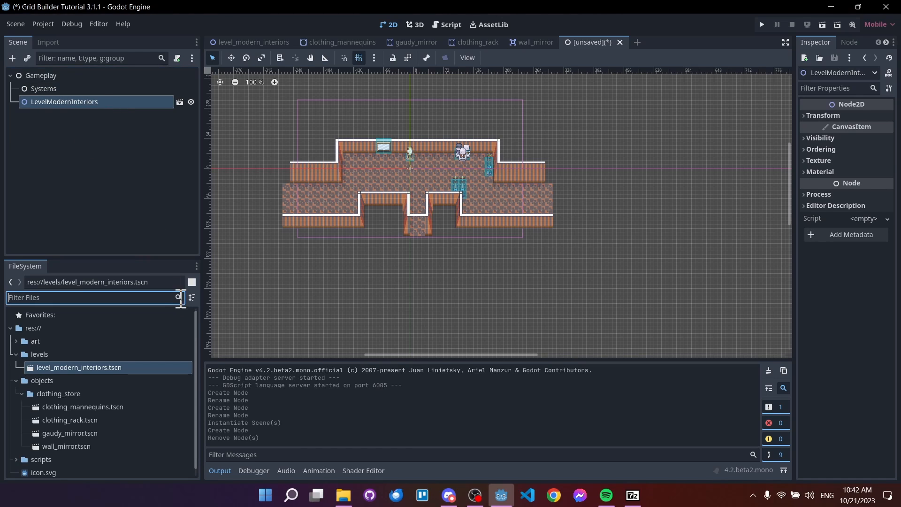
pyautogui.click(17, 355)
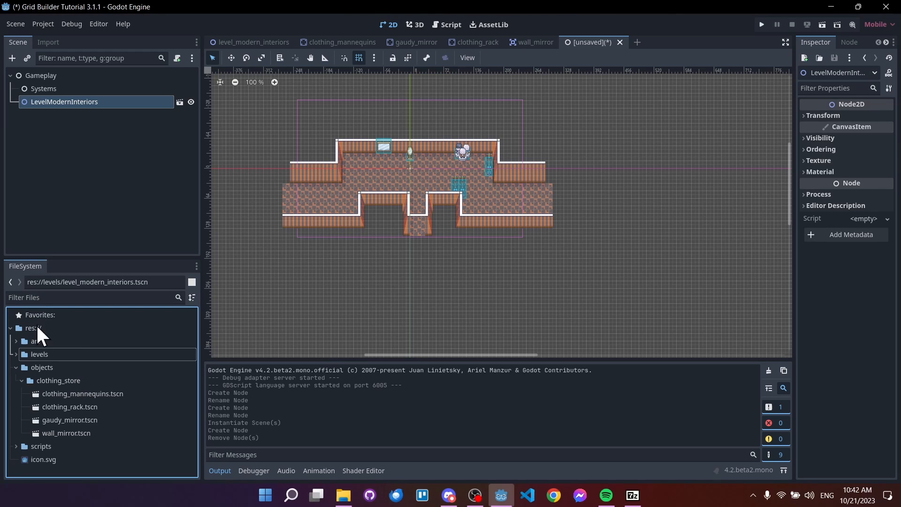
pyautogui.rightClick(46, 328)
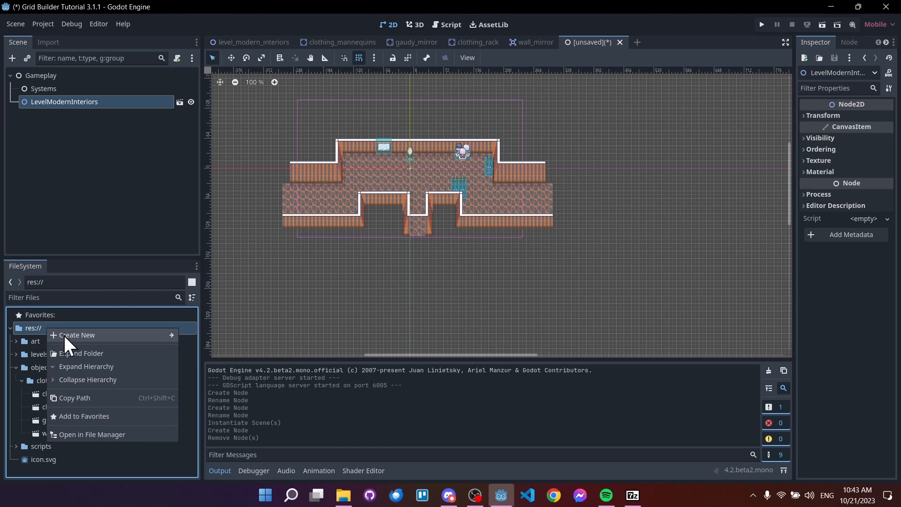
pyautogui.moveTo(89, 336)
pyautogui.click(201, 335)
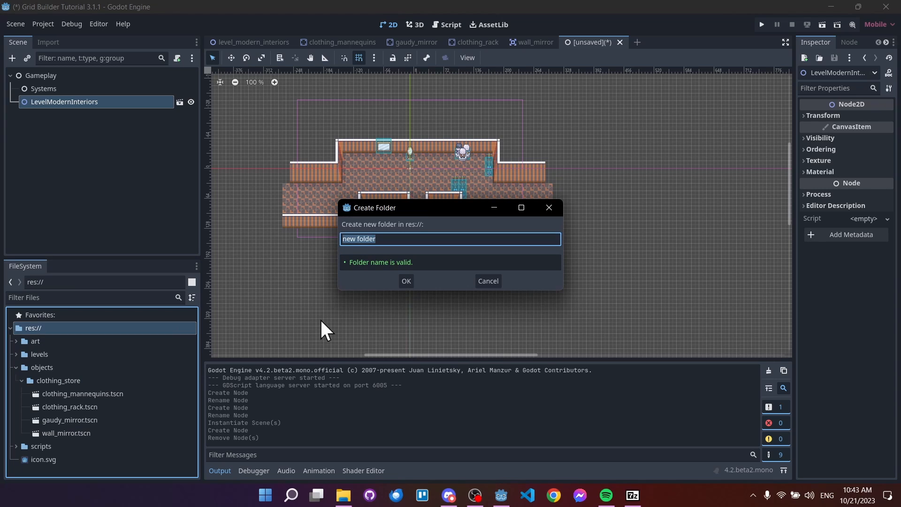
pyautogui.write('addons')
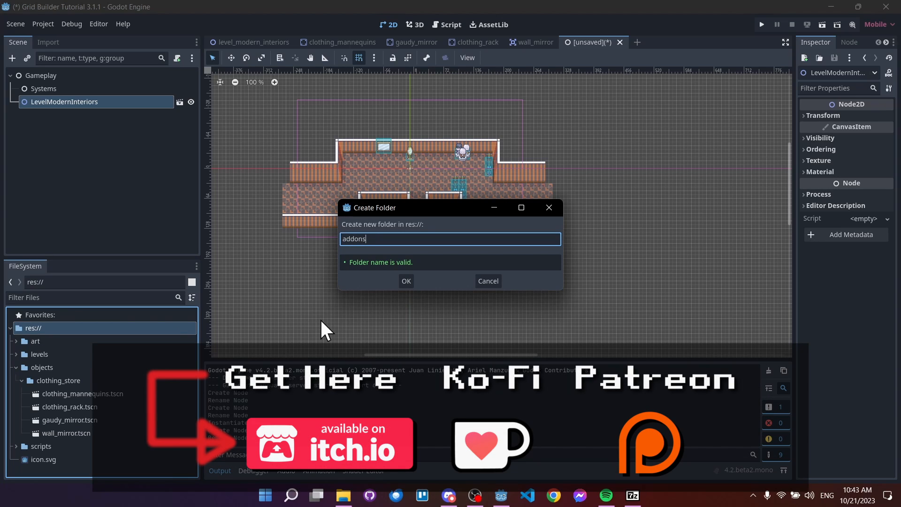
pyautogui.press('Return')
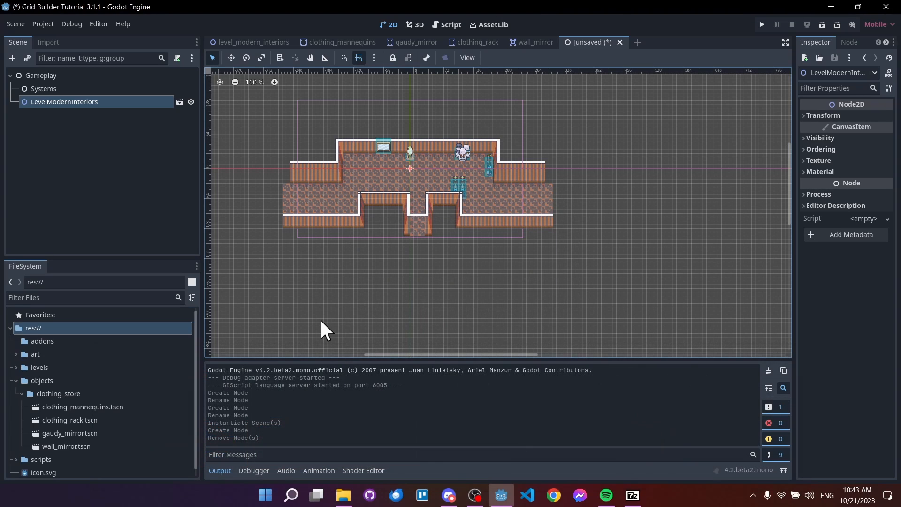
# Step: Open the project's addons folder in the system file manager
pyautogui.click(75, 341)
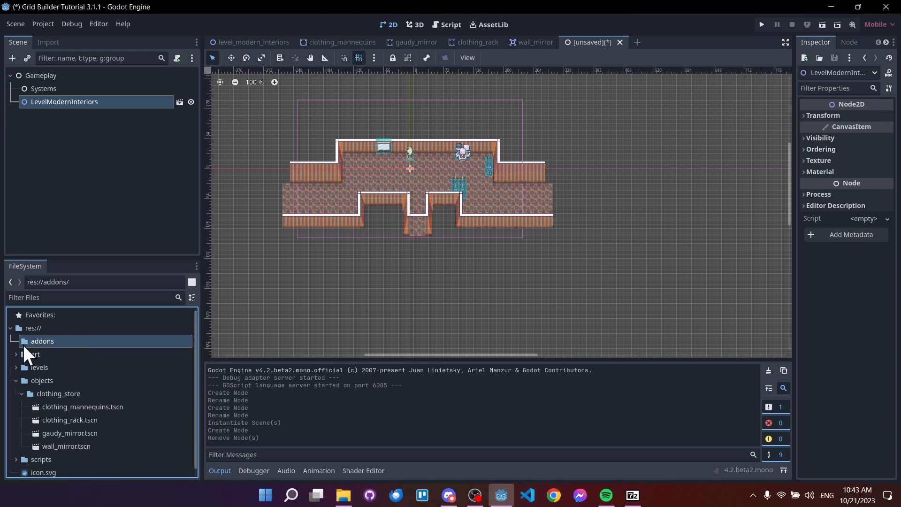
pyautogui.rightClick(51, 339)
pyautogui.click(104, 475)
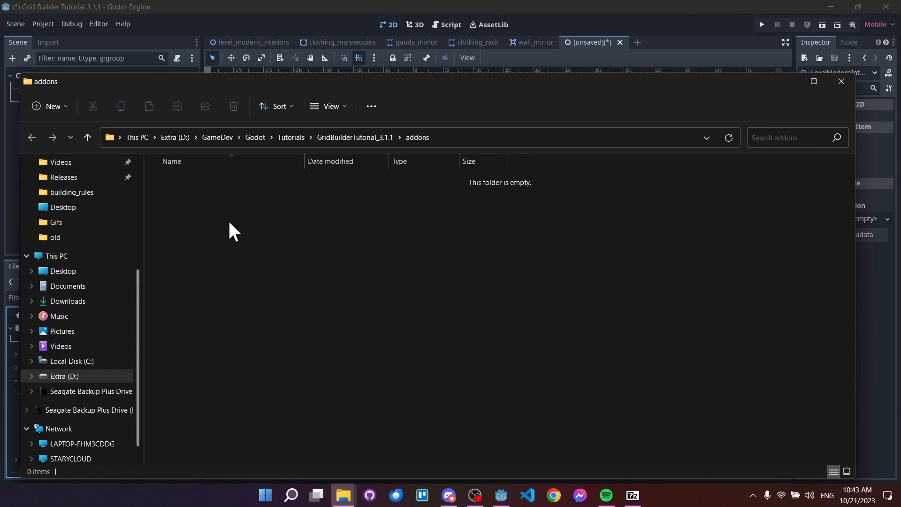
# Step: Open the grid_building-3.1.1 archive from the Releases folder and extract its grid_building folder into addons
pyautogui.moveTo(344, 495)
pyautogui.click(274, 434)
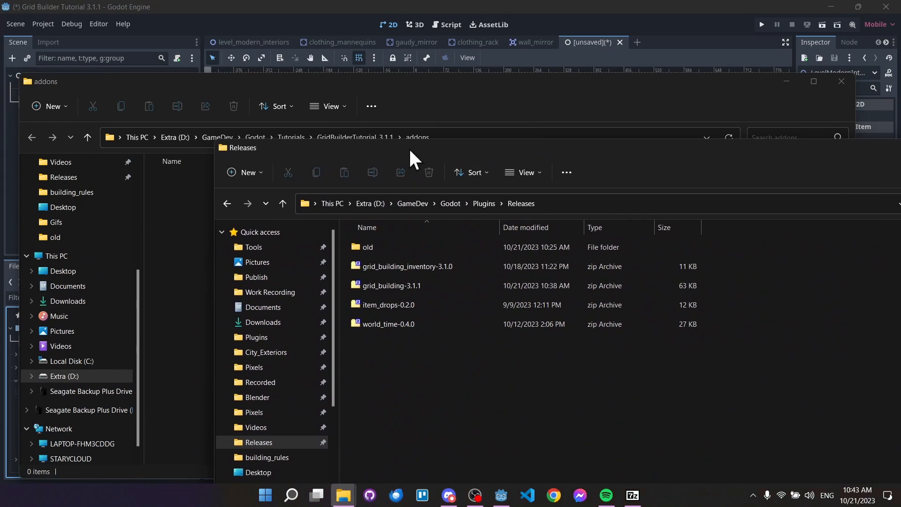
pyautogui.moveTo(219, 147); pyautogui.dragTo(321, 213)
pyautogui.doubleClick(406, 350)
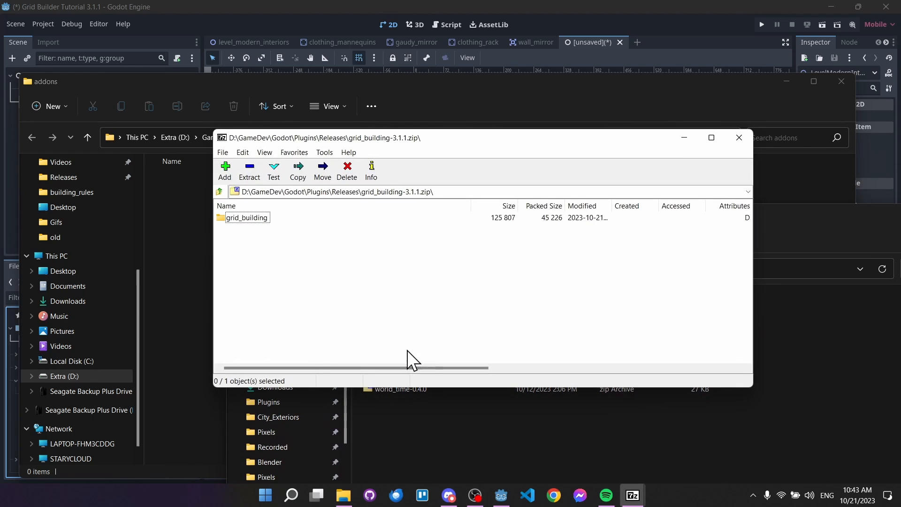
pyautogui.moveTo(258, 218); pyautogui.dragTo(190, 216)
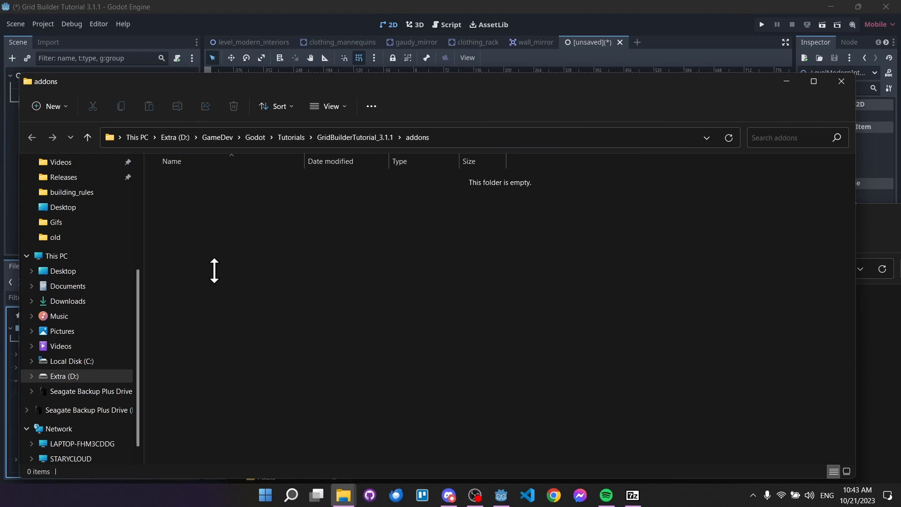
# Step: Examine the contents of the extracted grid_building folder, including its plugin configuration file
pyautogui.doubleClick(191, 179)
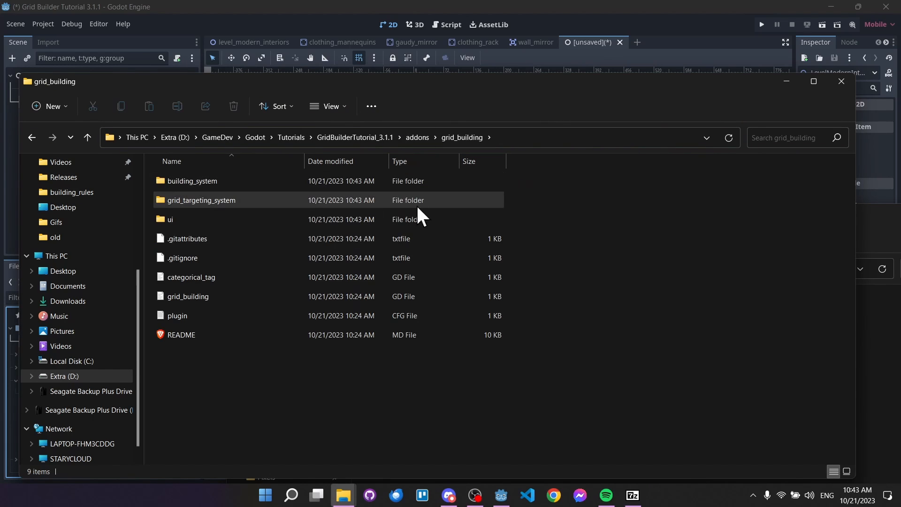
pyautogui.moveTo(538, 182); pyautogui.dragTo(307, 220)
pyautogui.click(588, 225)
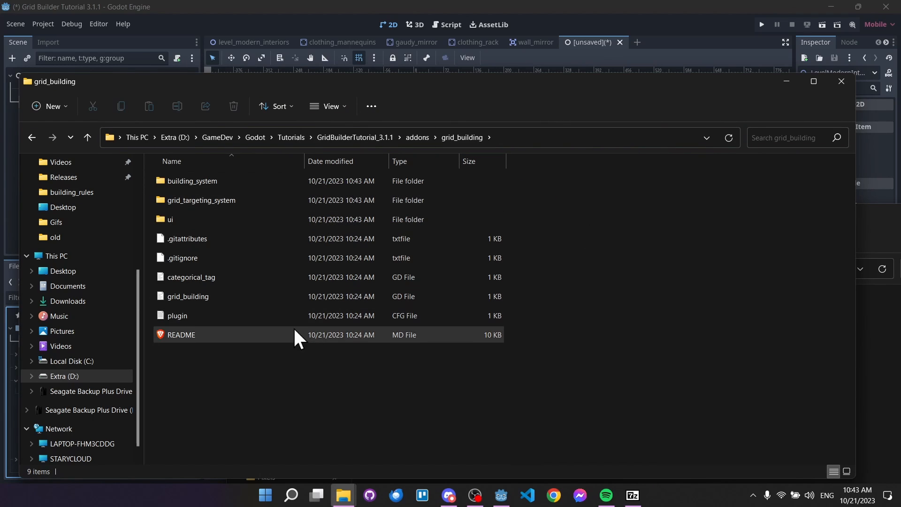
pyautogui.click(196, 311)
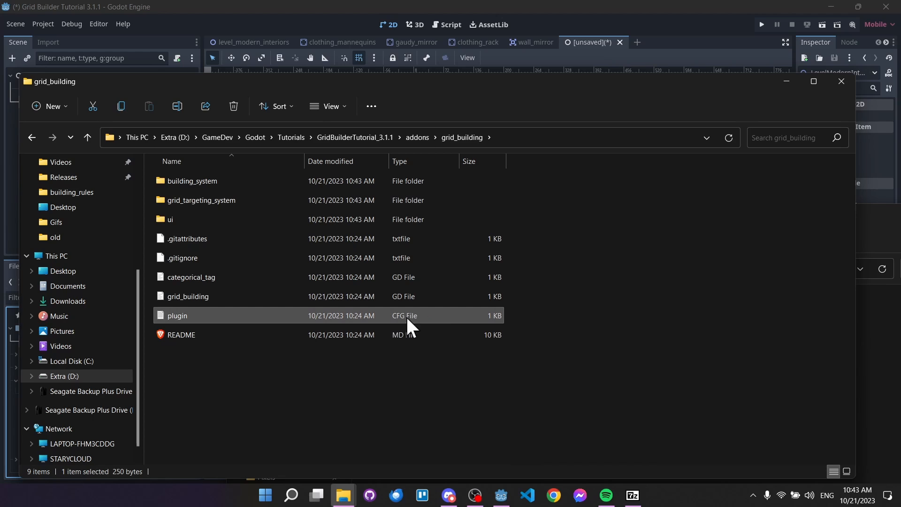
# Step: Switch back to Godot, expand addons/grid_building in the project files and open its plugin.cfg for viewing
pyautogui.click(562, 336)
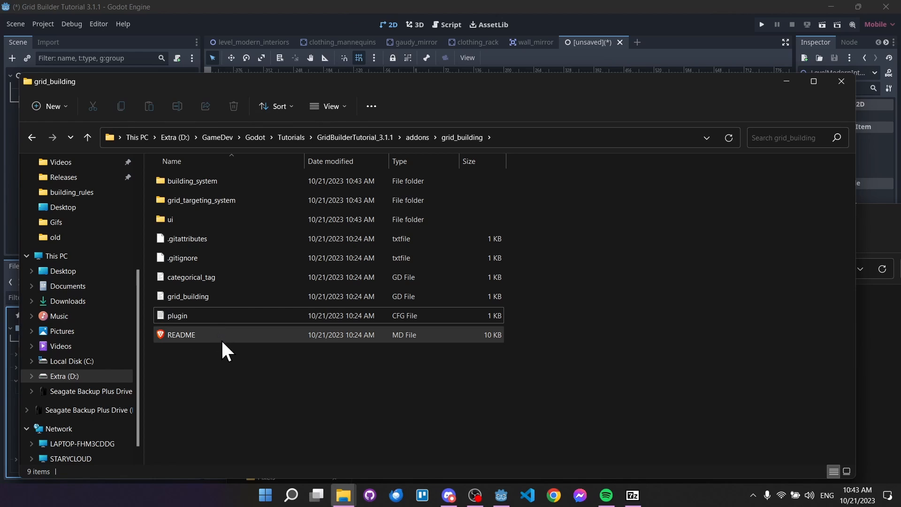
pyautogui.click(190, 21)
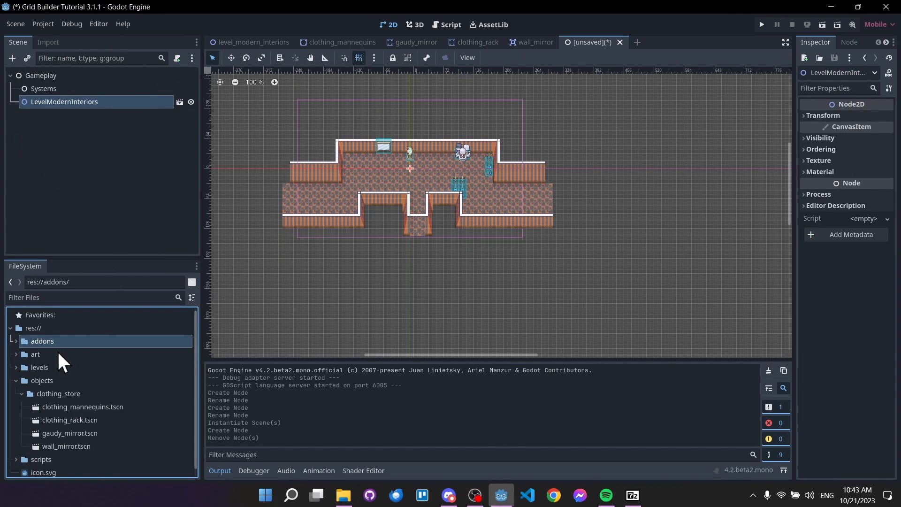
pyautogui.click(15, 341)
pyautogui.click(21, 355)
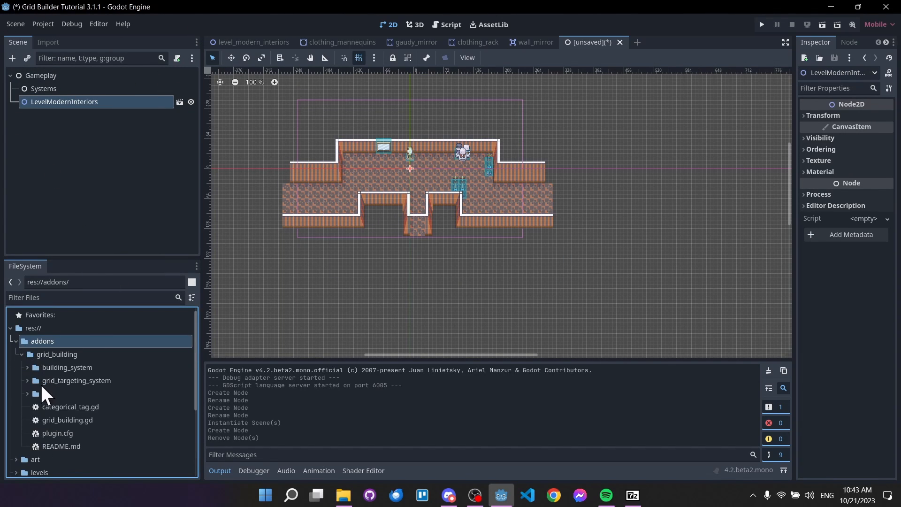
pyautogui.doubleClick(55, 433)
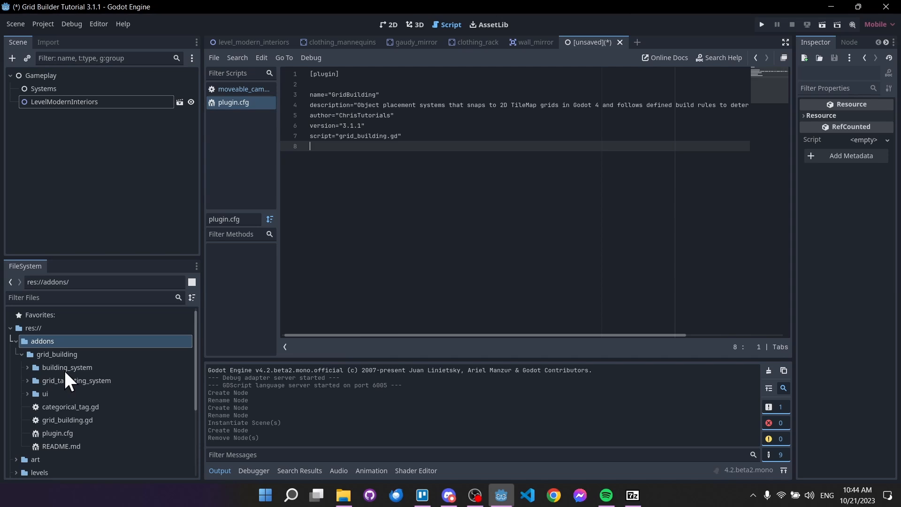
# Step: Enable the GridBuilding 3.1.1 plugin in the project settings and close them
pyautogui.click(43, 24)
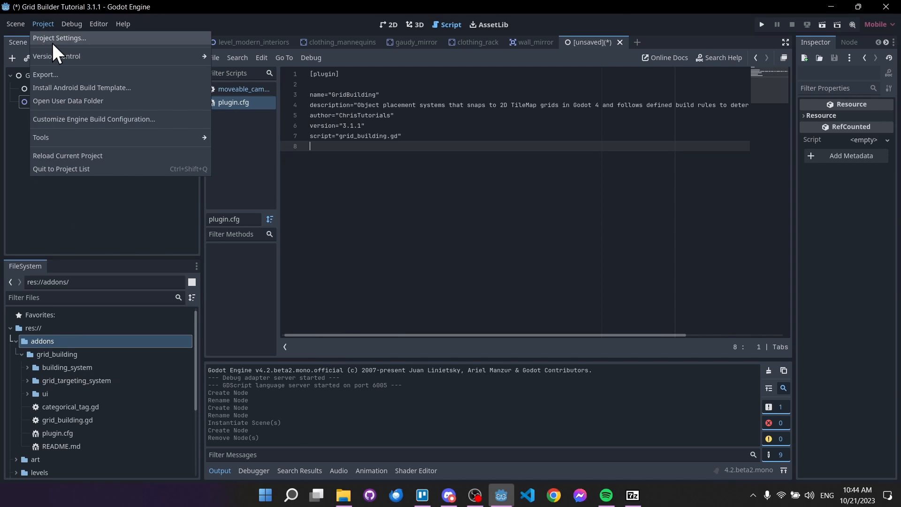
pyautogui.click(51, 42)
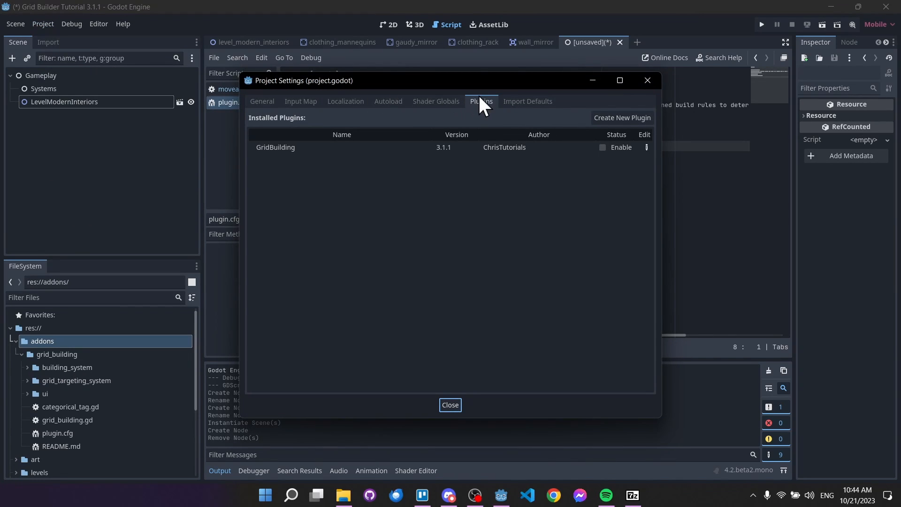
pyautogui.click(603, 147)
pyautogui.click(450, 405)
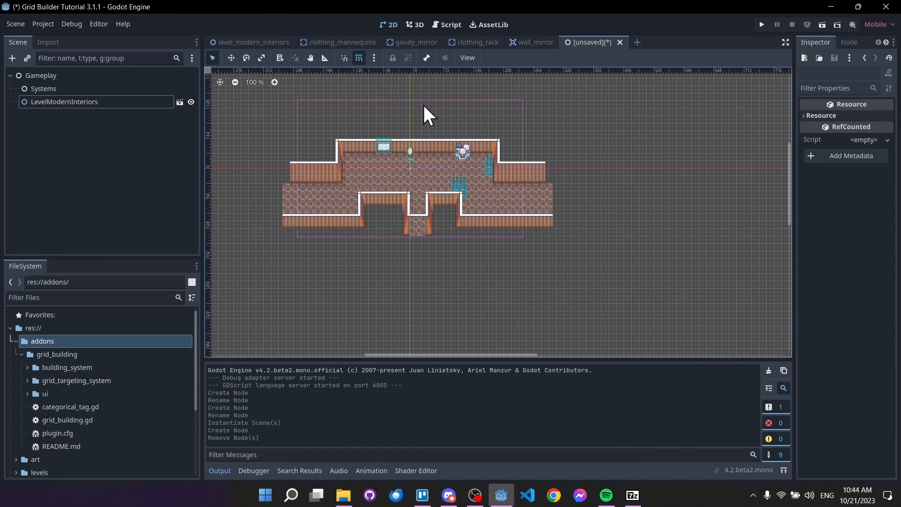
# Step: Add a BuildingSystem node as a child of the Systems node
pyautogui.click(49, 89)
pyautogui.rightClick(51, 84)
pyautogui.rightClick(75, 89)
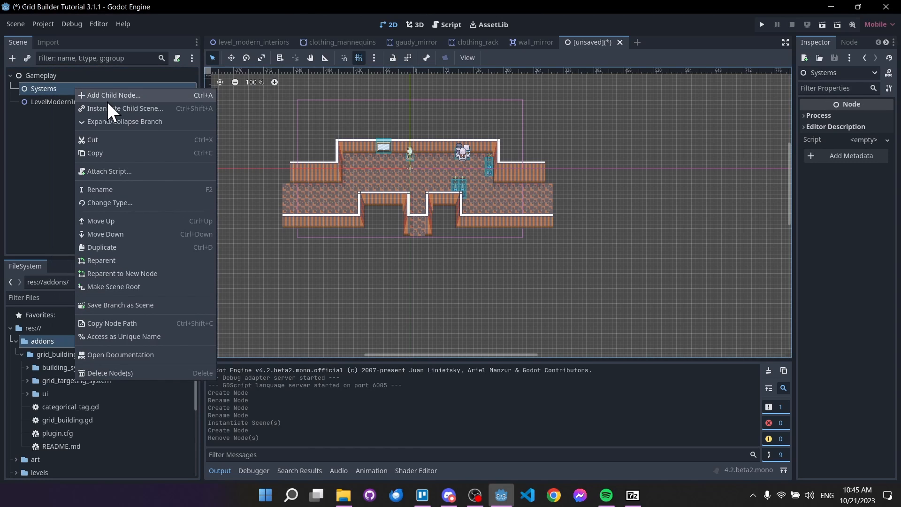
pyautogui.click(111, 95)
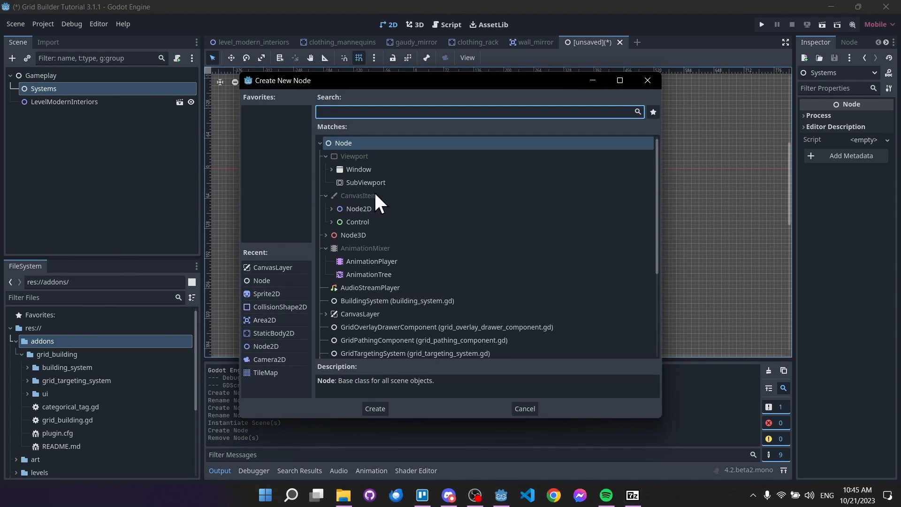
pyautogui.scroll(-3, 407, 283)
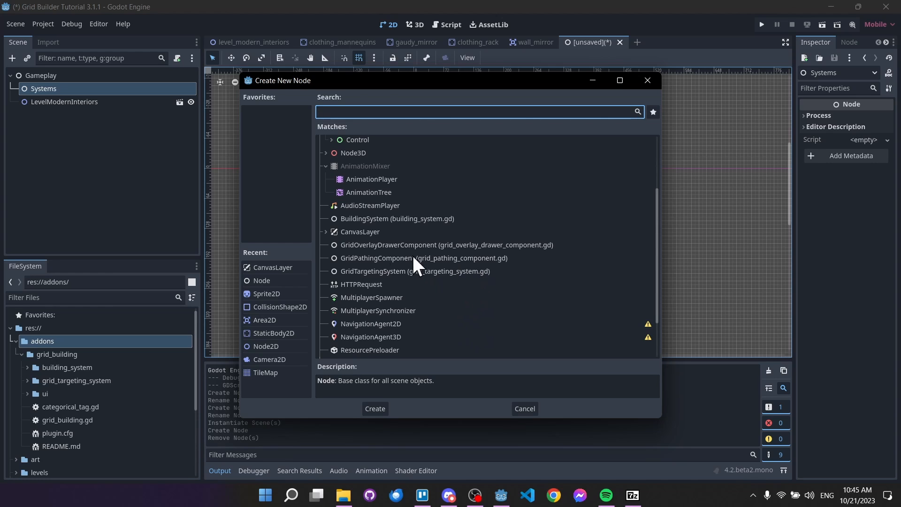
pyautogui.moveTo(396, 218)
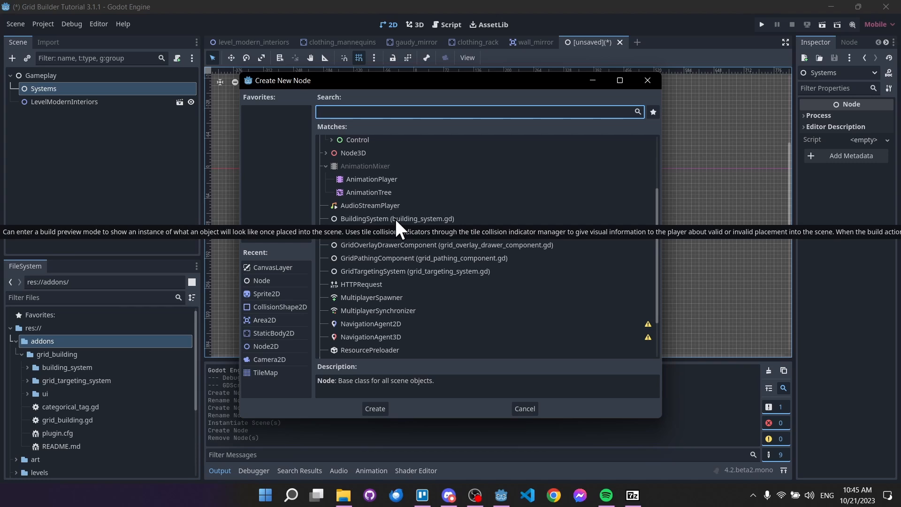
pyautogui.doubleClick(395, 218)
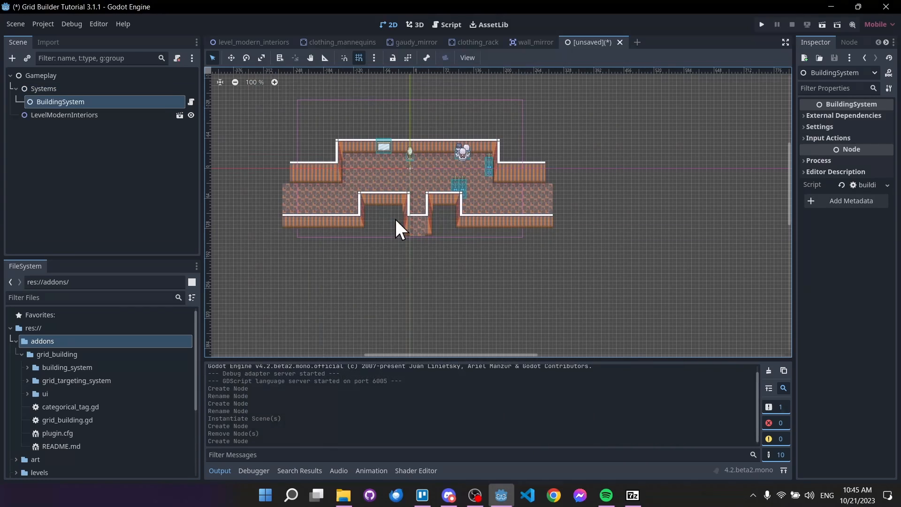
# Step: Add a GridTargetingSystem node as a child of the Systems node
pyautogui.rightClick(68, 90)
pyautogui.click(92, 98)
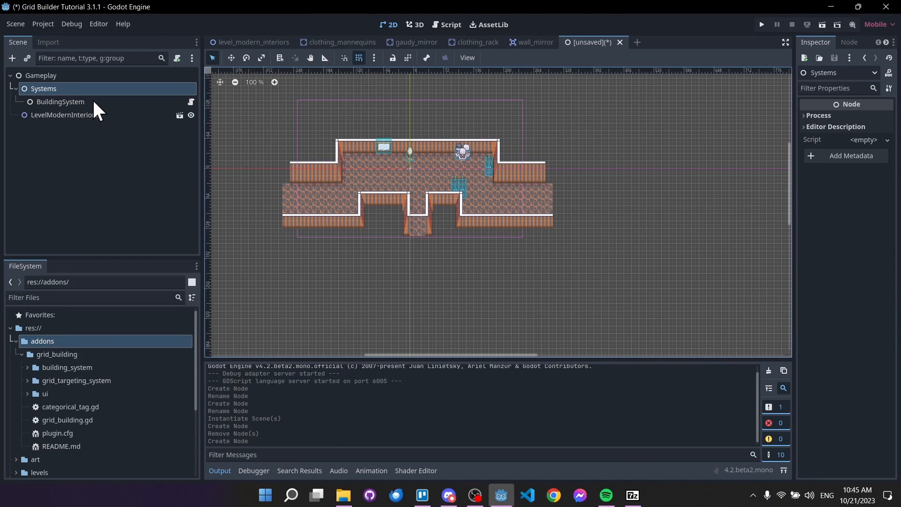
pyautogui.write('grid')
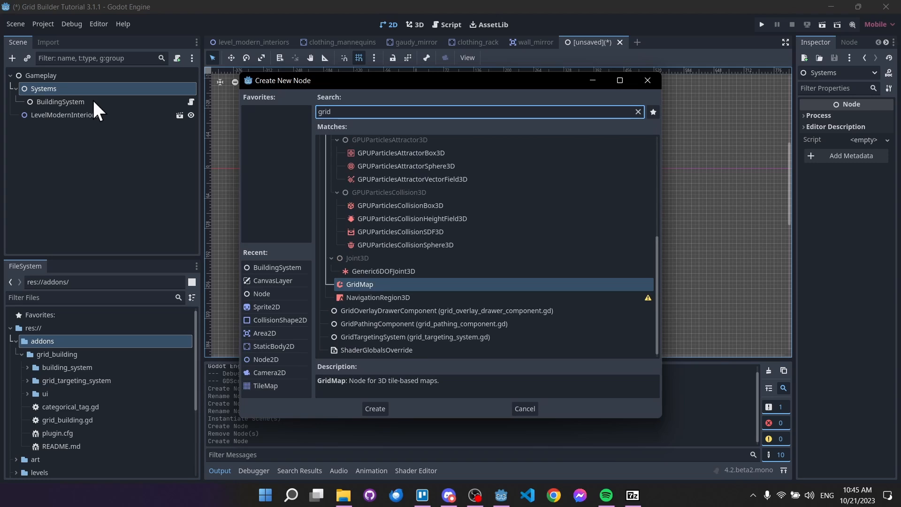
pyautogui.click(390, 335)
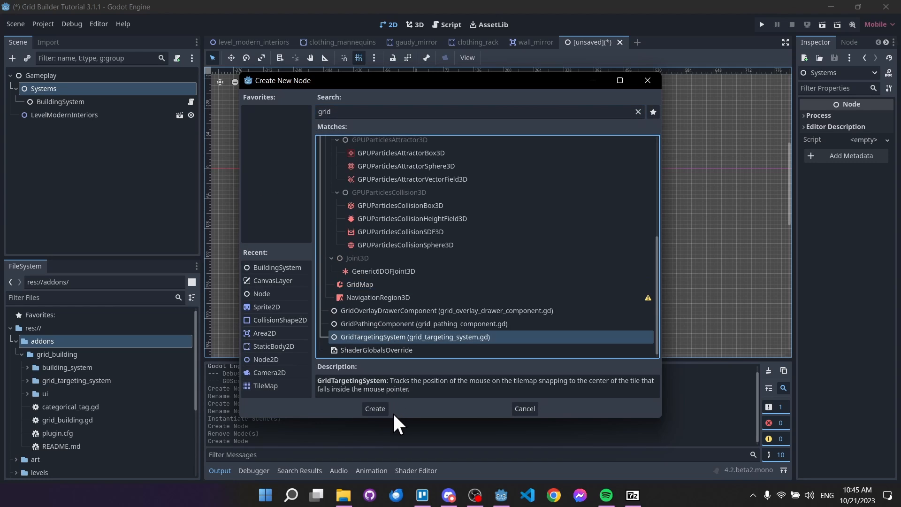
pyautogui.click(383, 409)
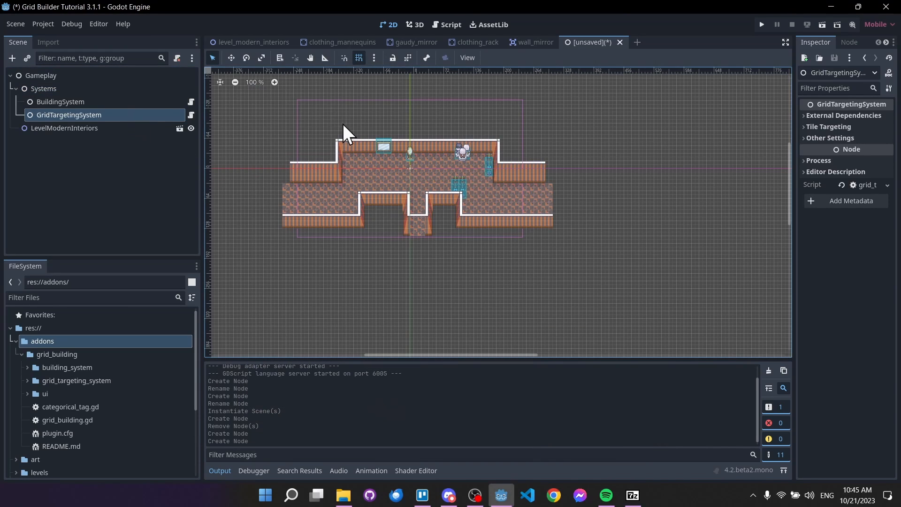
# Step: Widen the node property area and expand the External Dependencies of GridTargetingSystem
pyautogui.scroll(4, 342, 124)
pyautogui.moveTo(797, 114); pyautogui.dragTo(692, 127)
pyautogui.click(755, 116)
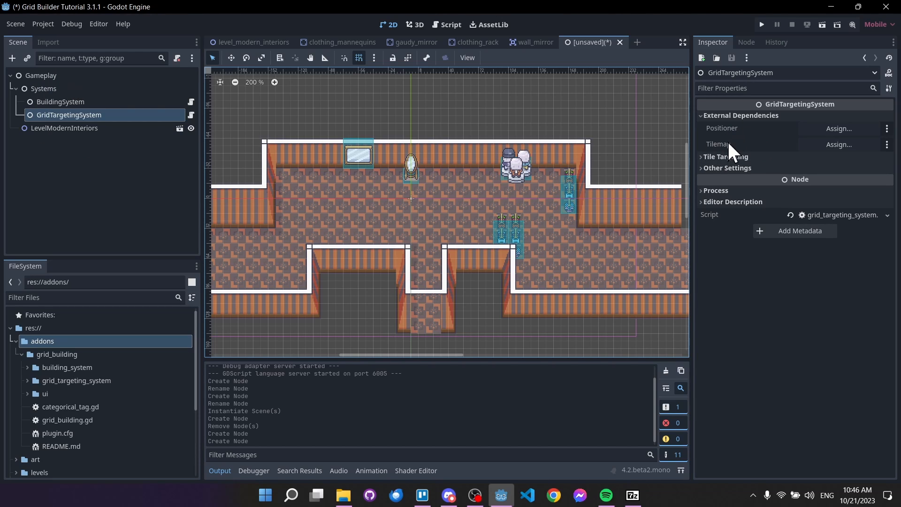
pyautogui.moveTo(726, 146)
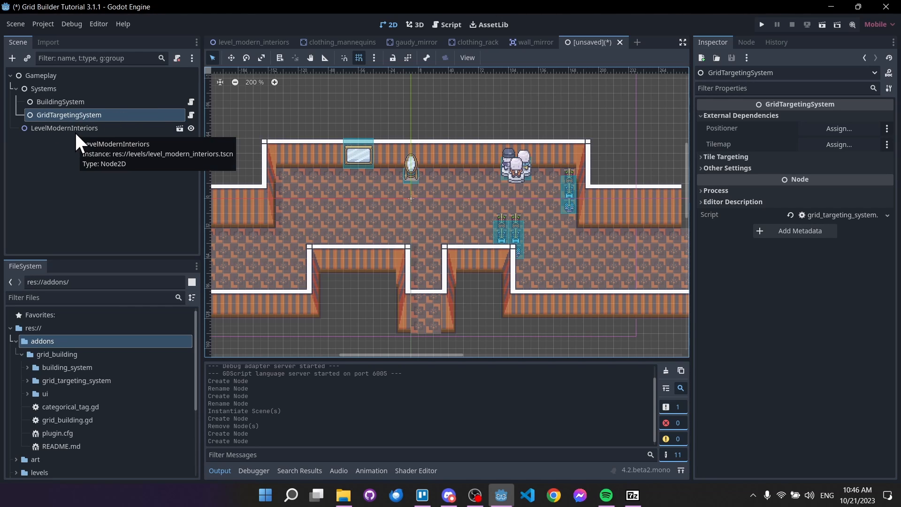
# Step: Make the children of LevelModernInteriors editable and assign its TileMap node as the Tilemap of GridTargetingSystem
pyautogui.rightClick(112, 129)
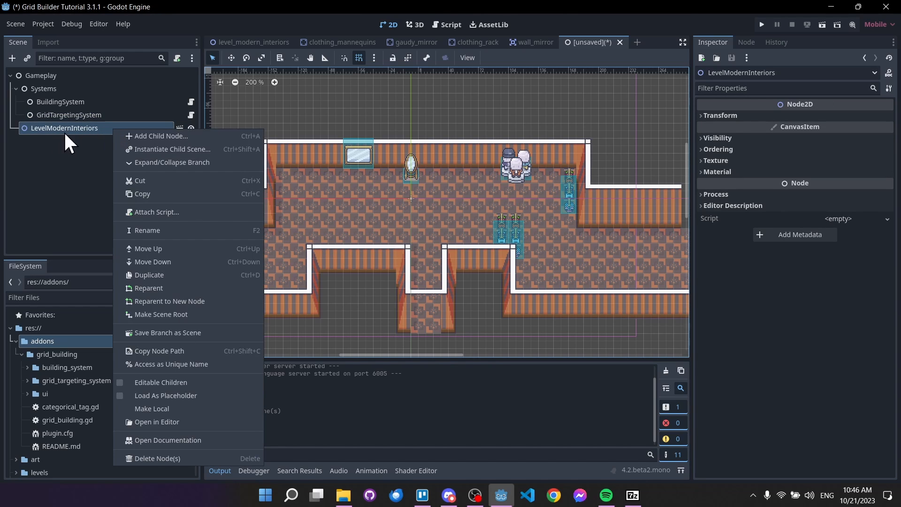
pyautogui.click(182, 381)
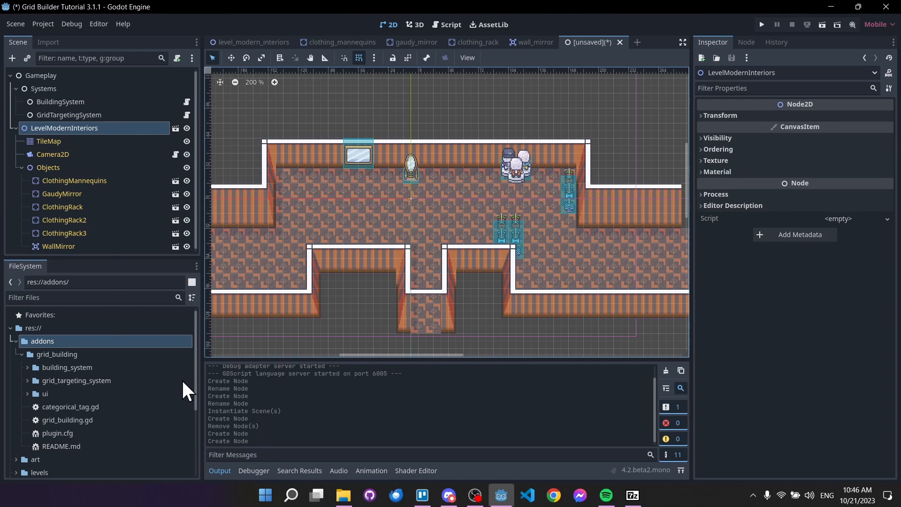
pyautogui.click(91, 114)
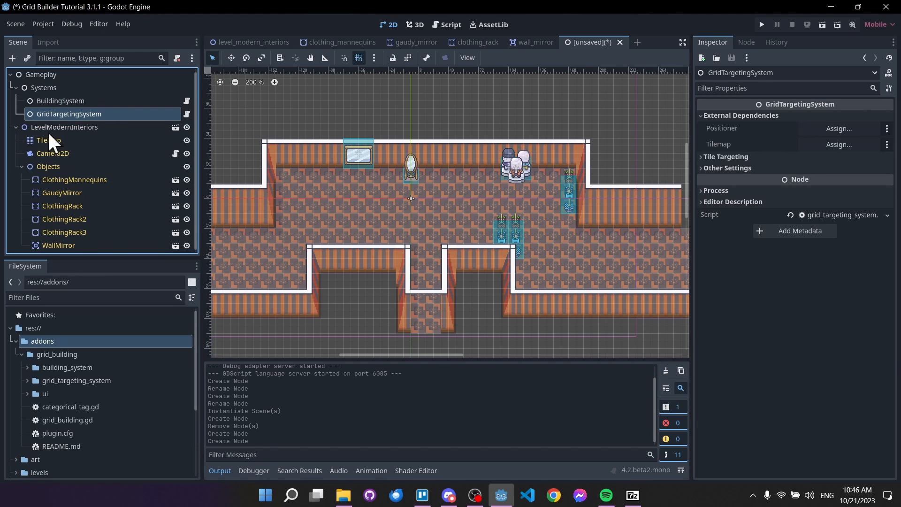
pyautogui.click(830, 145)
pyautogui.click(443, 157)
pyautogui.doubleClick(443, 156)
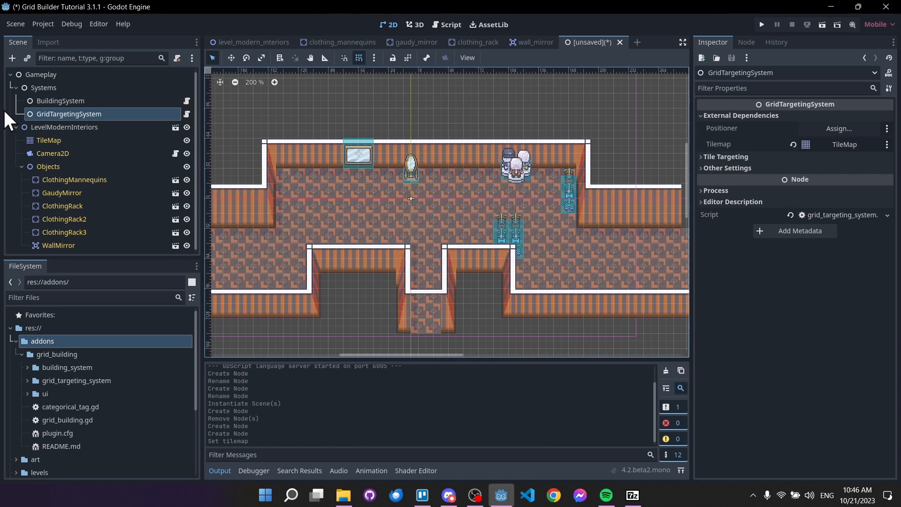
# Step: Expand the External Dependencies of BuildingSystem and assign the level's TileMap node as its Tilemap
pyautogui.click(58, 101)
pyautogui.click(732, 116)
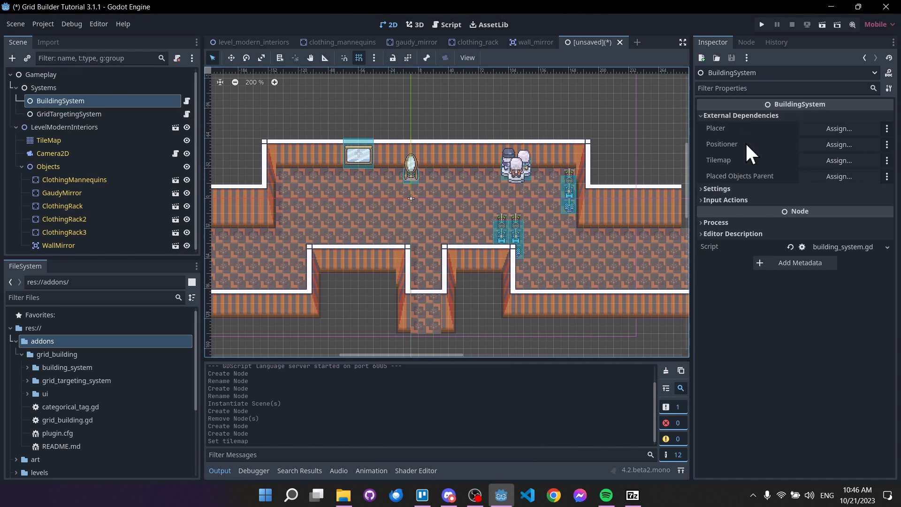
pyautogui.click(830, 160)
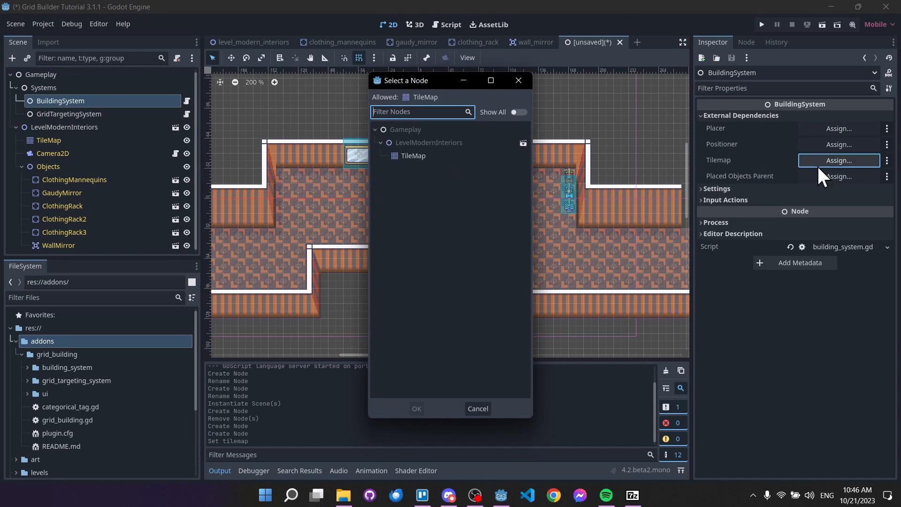
pyautogui.doubleClick(429, 157)
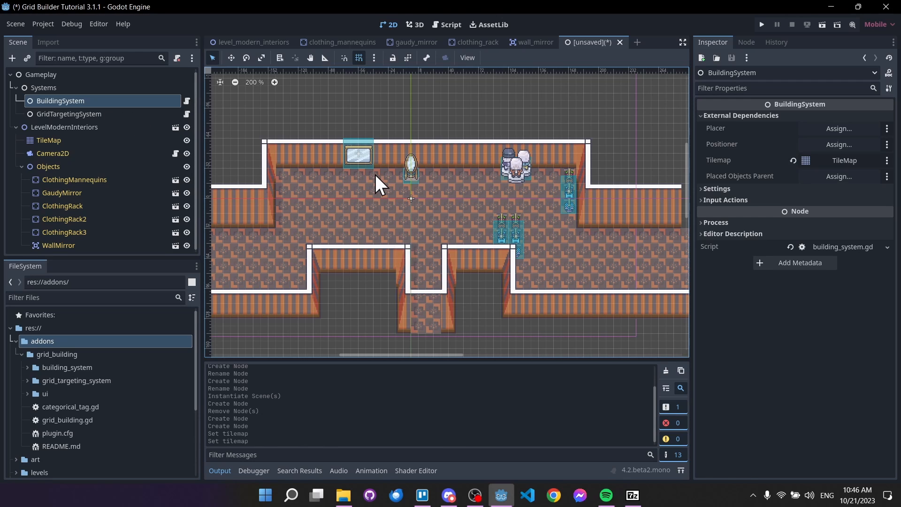
pyautogui.moveTo(376, 181); pyautogui.dragTo(365, 184, button='middle')
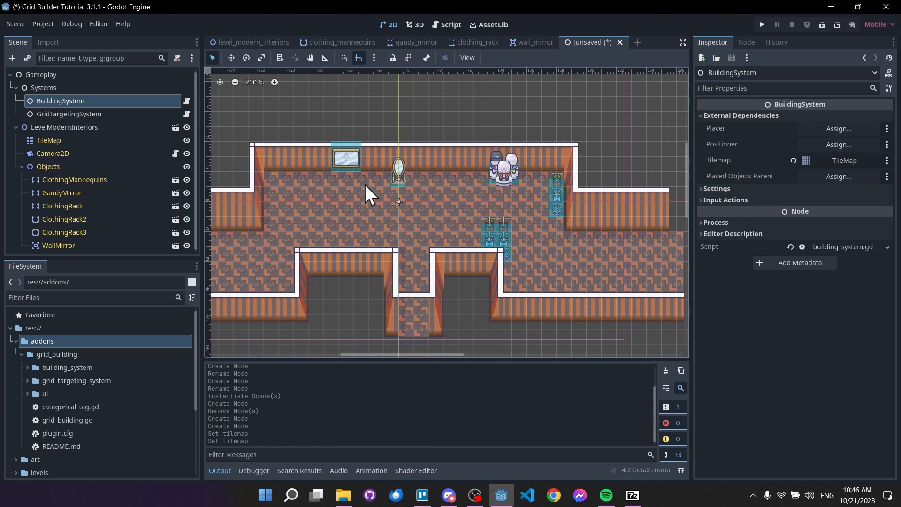
pyautogui.click(71, 114)
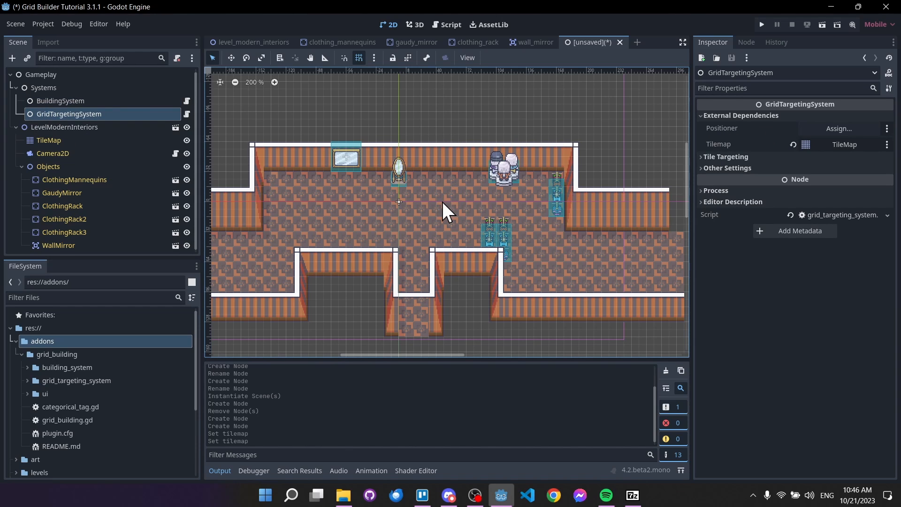
pyautogui.scroll(5, 430, 181)
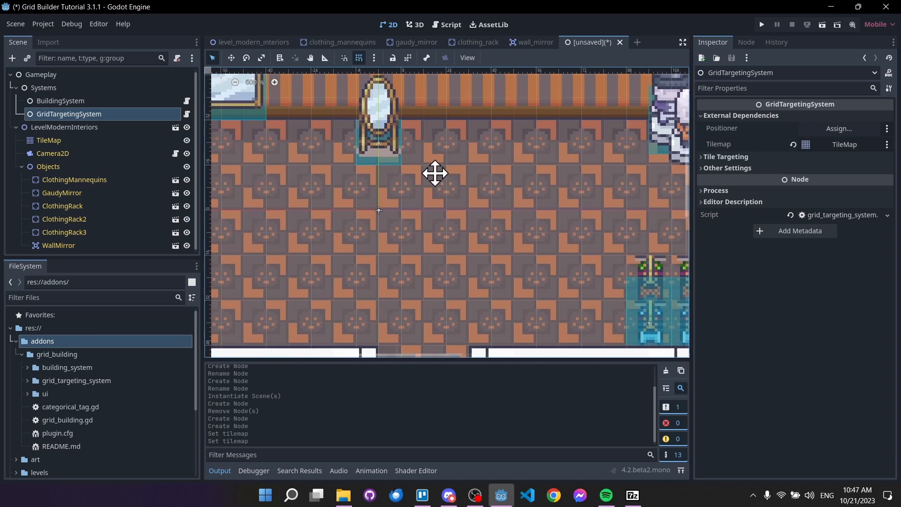
pyautogui.moveTo(433, 173); pyautogui.dragTo(466, 163, button='middle')
pyautogui.scroll(-2, 452, 207)
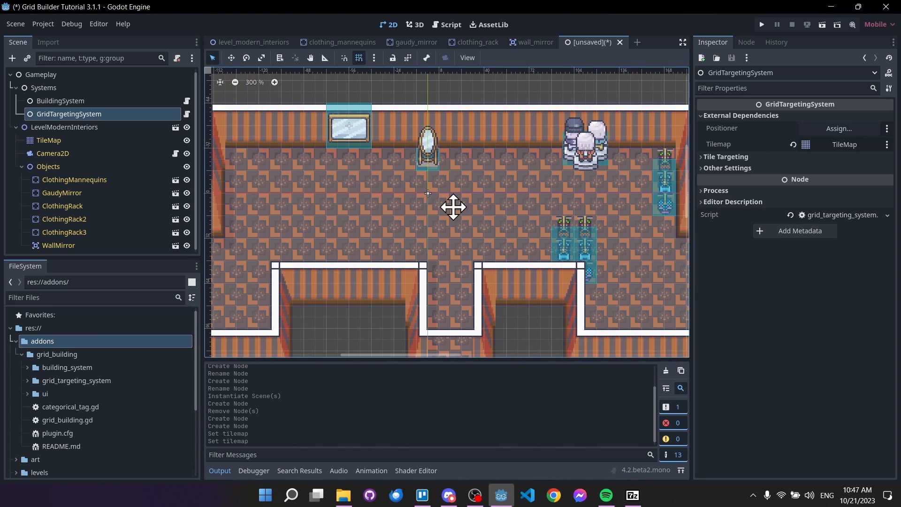
pyautogui.moveTo(453, 207); pyautogui.dragTo(464, 200, button='middle')
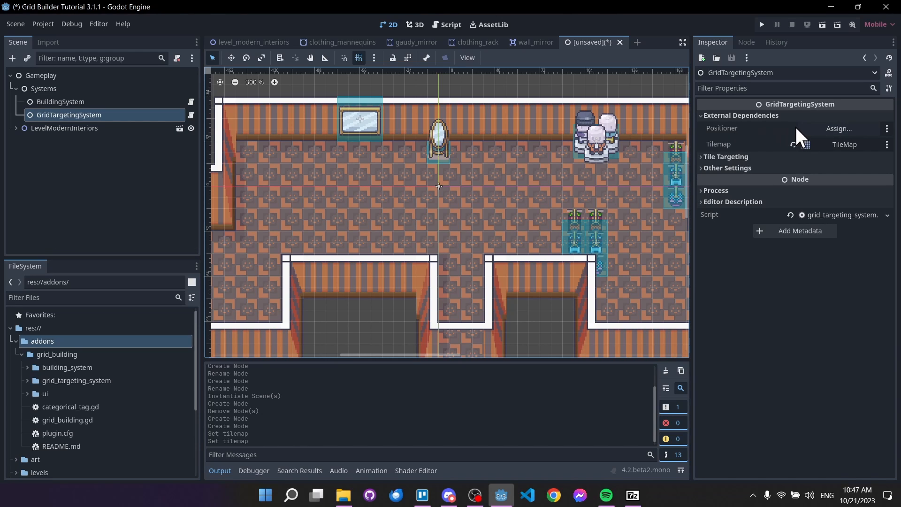
# Step: Add a Node2D as a child of the Gameplay root and name it World
pyautogui.click(16, 127)
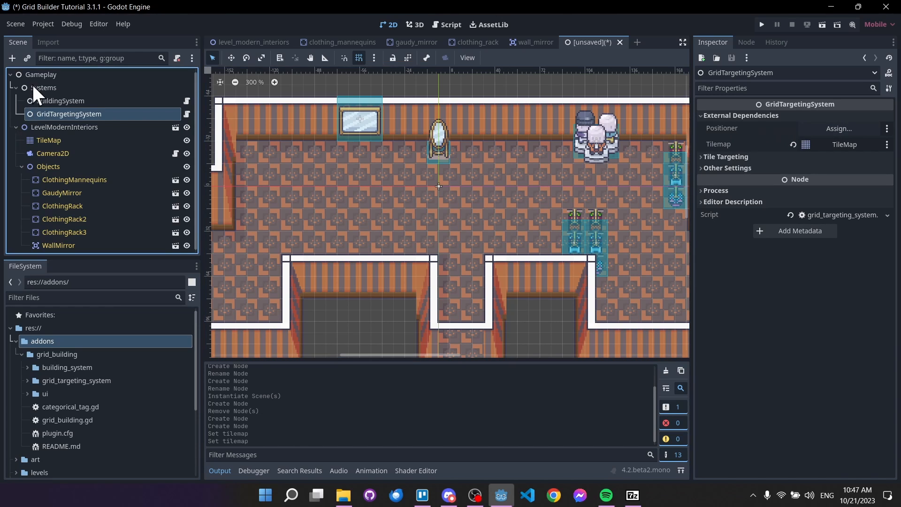
pyautogui.rightClick(39, 74)
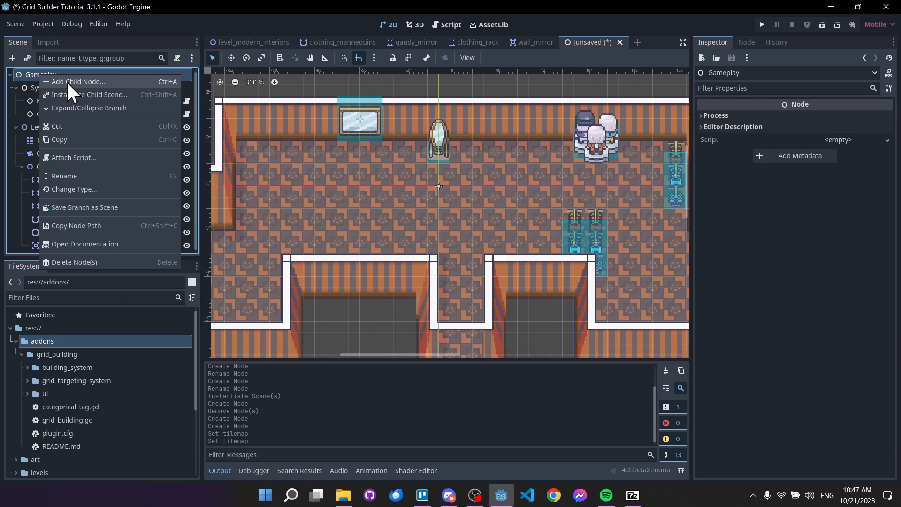
pyautogui.click(67, 83)
pyautogui.write('node2d')
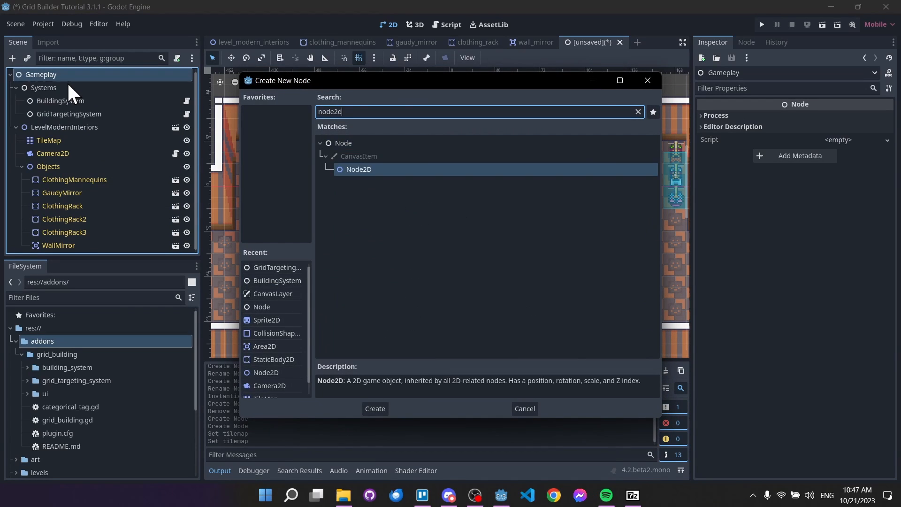
pyautogui.press('Return')
pyautogui.write('World')
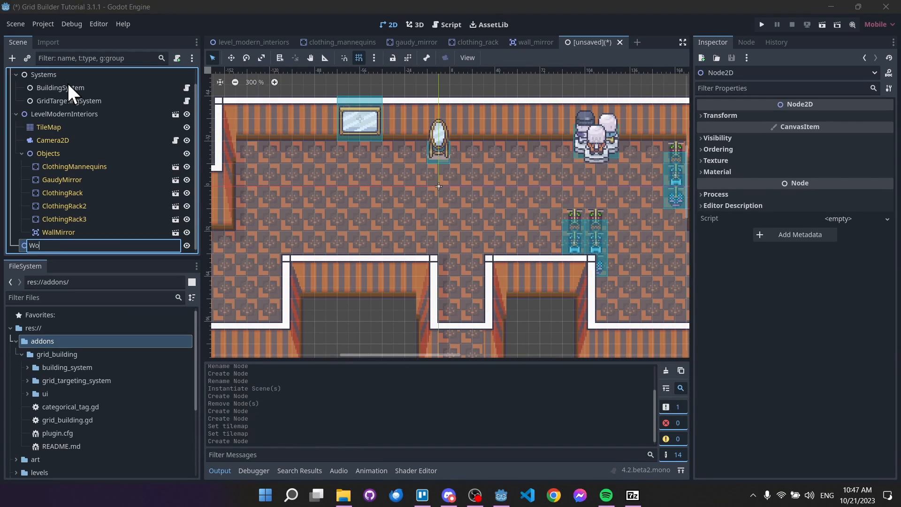
pyautogui.press('Return')
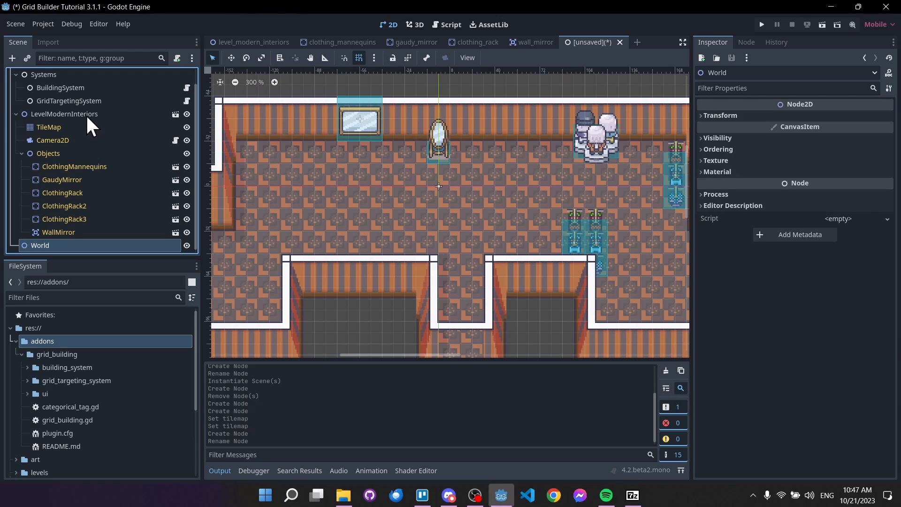
# Step: Reparent LevelModernInteriors under the World node and collapse its children in the scene tree
pyautogui.moveTo(86, 114); pyautogui.dragTo(84, 242)
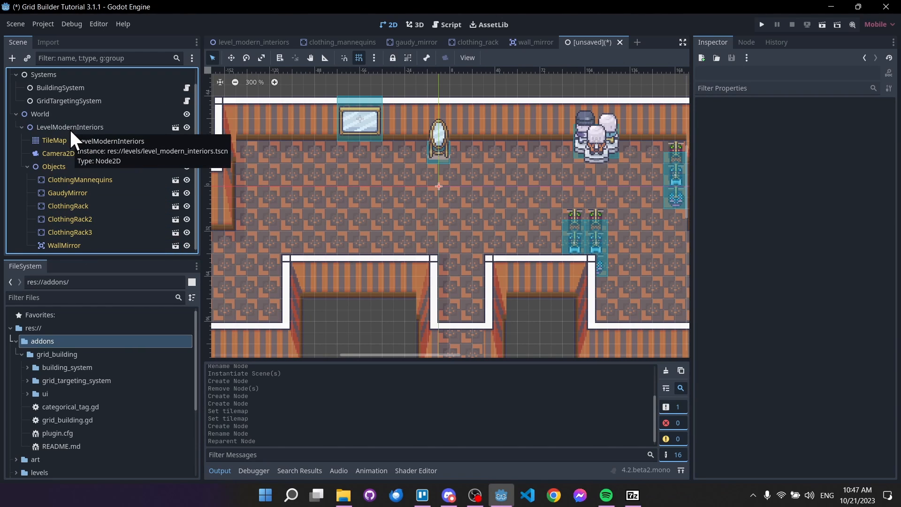
pyautogui.click(20, 127)
pyautogui.click(20, 127)
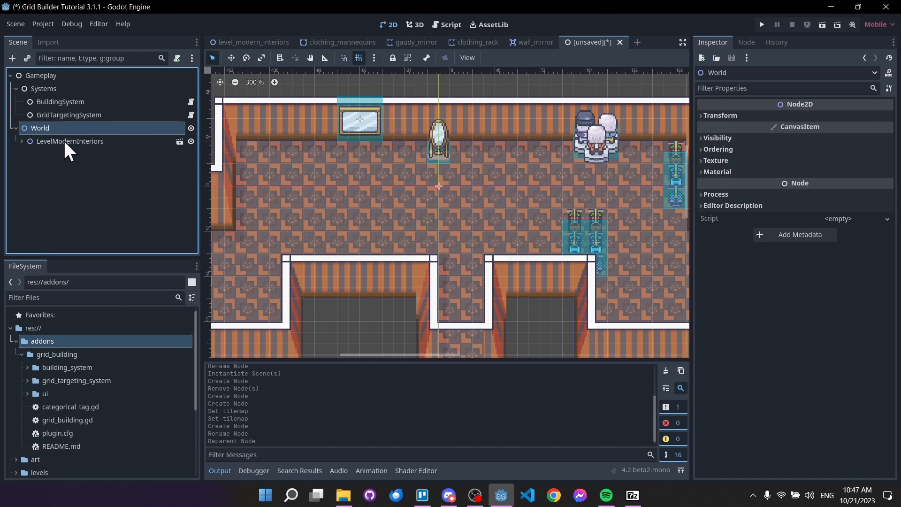
# Step: Filter the project files for "targeter", instance grid_targeter.tscn as a child of World, and play its loop animation
pyautogui.click(70, 300)
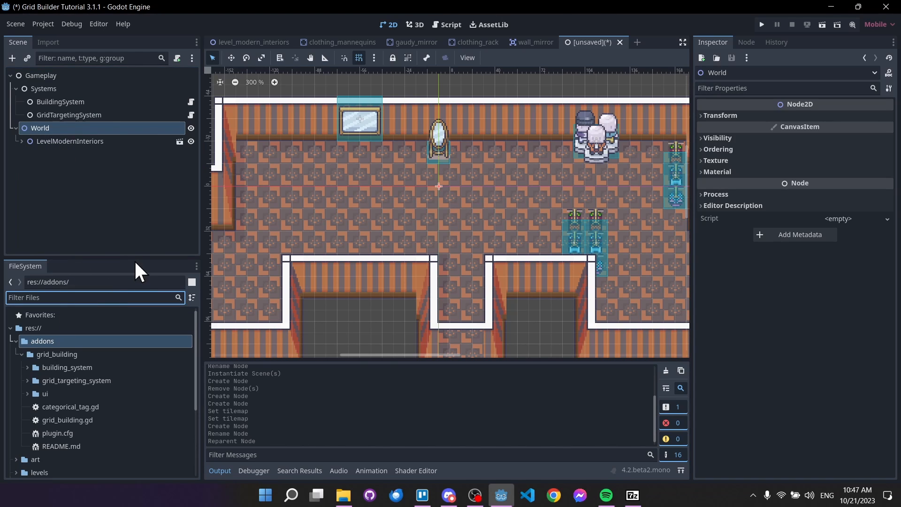
pyautogui.write('targeter')
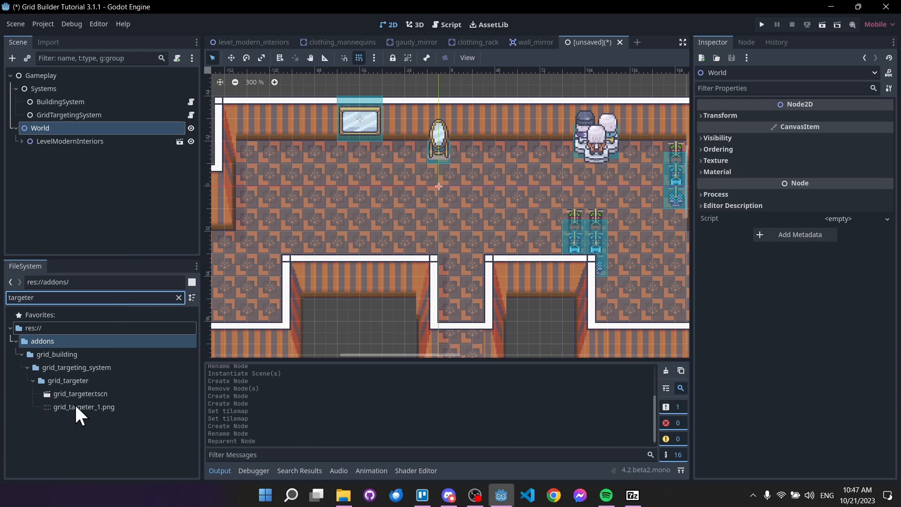
pyautogui.moveTo(83, 393); pyautogui.dragTo(51, 126)
pyautogui.scroll(3, 431, 194)
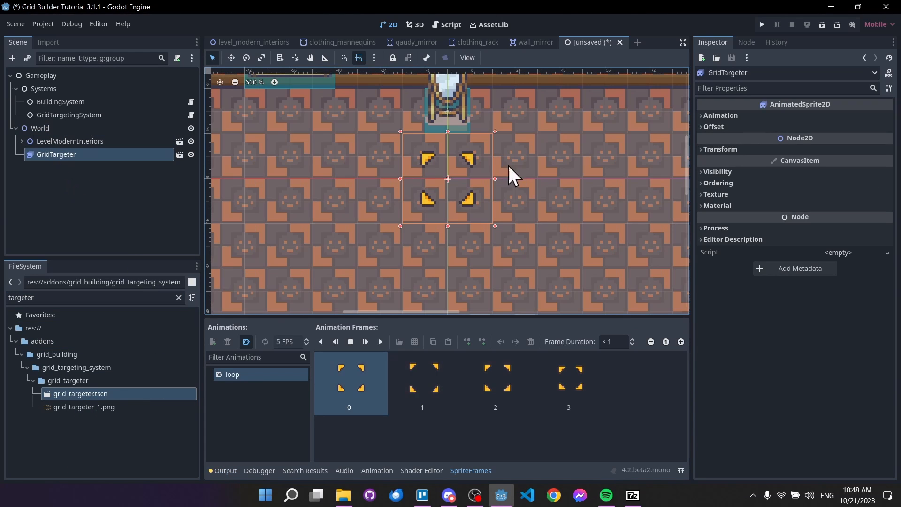
pyautogui.click(379, 342)
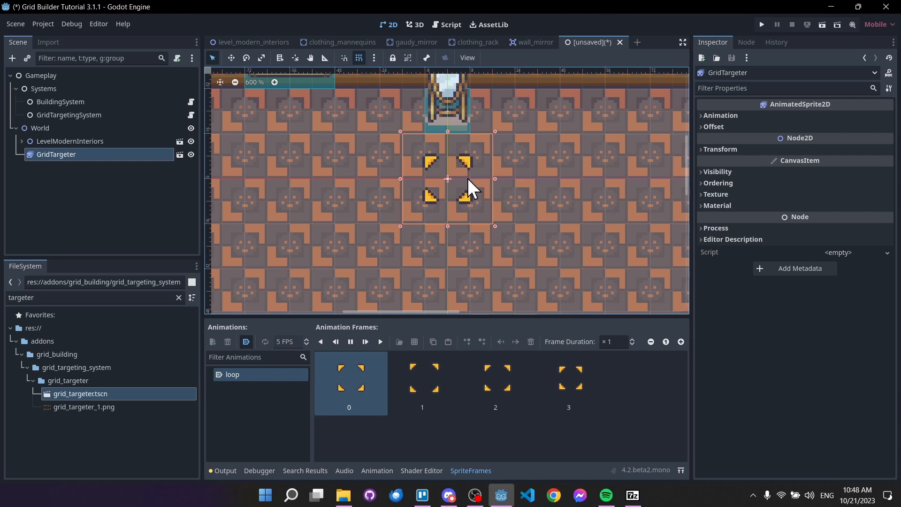
# Step: Assign the GridTargeter node as the Positioner of GridTargetingSystem
pyautogui.click(101, 115)
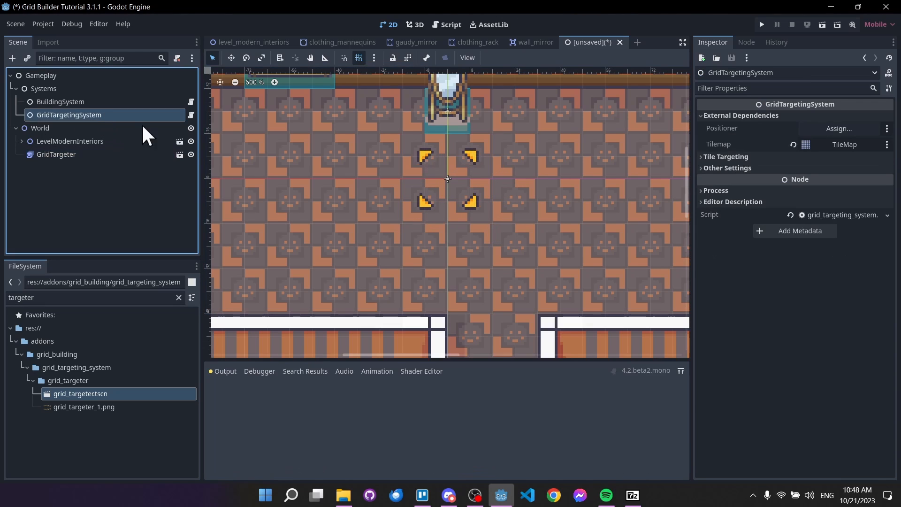
pyautogui.scroll(-3, 406, 162)
pyautogui.scroll(2, 406, 162)
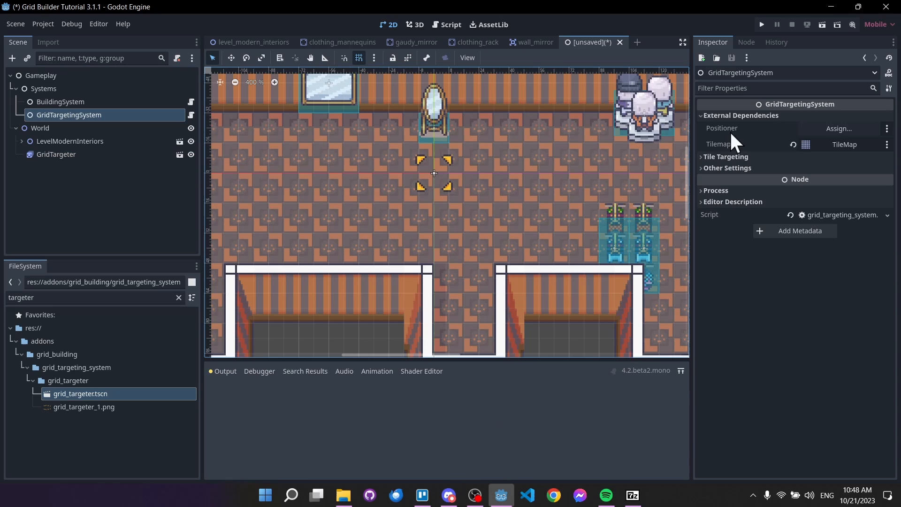
pyautogui.click(840, 129)
pyautogui.press('Escape')
# Step: Assign the GridTargeter node as the Positioner of BuildingSystem
pyautogui.click(60, 101)
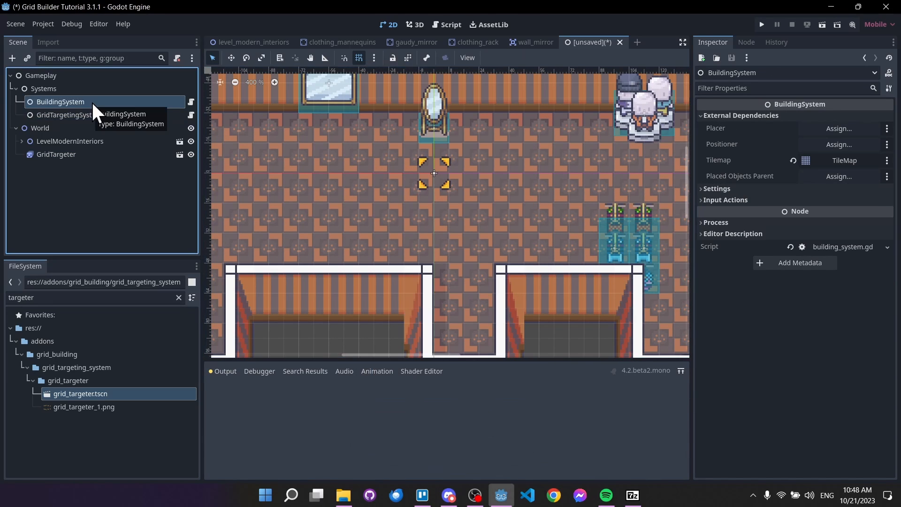
pyautogui.click(839, 145)
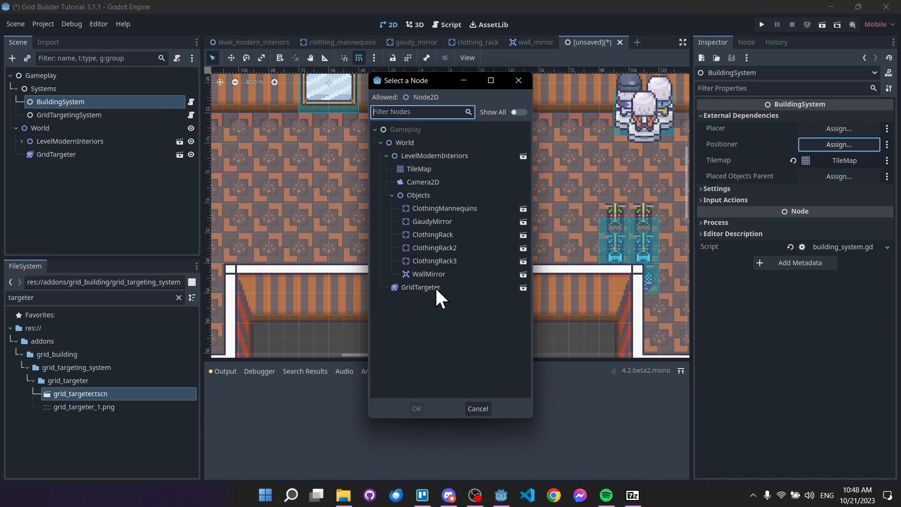
pyautogui.doubleClick(435, 286)
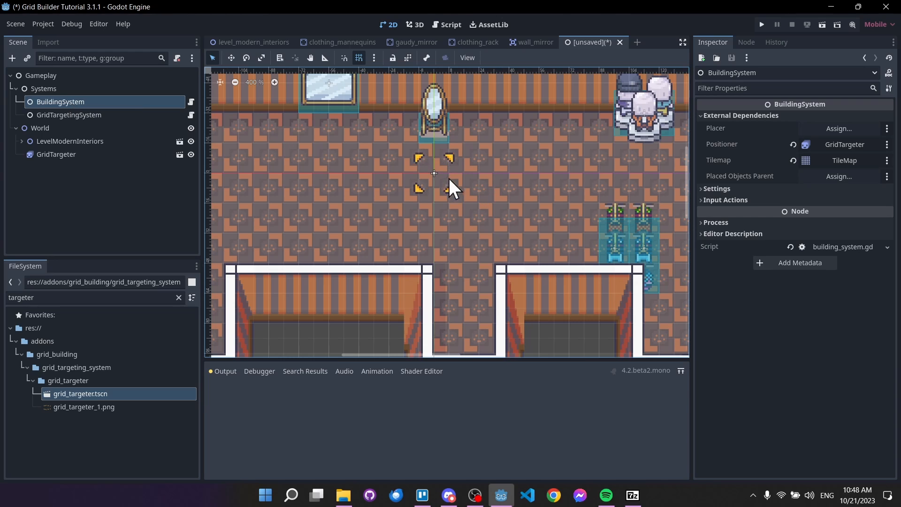
pyautogui.scroll(-1, 438, 181)
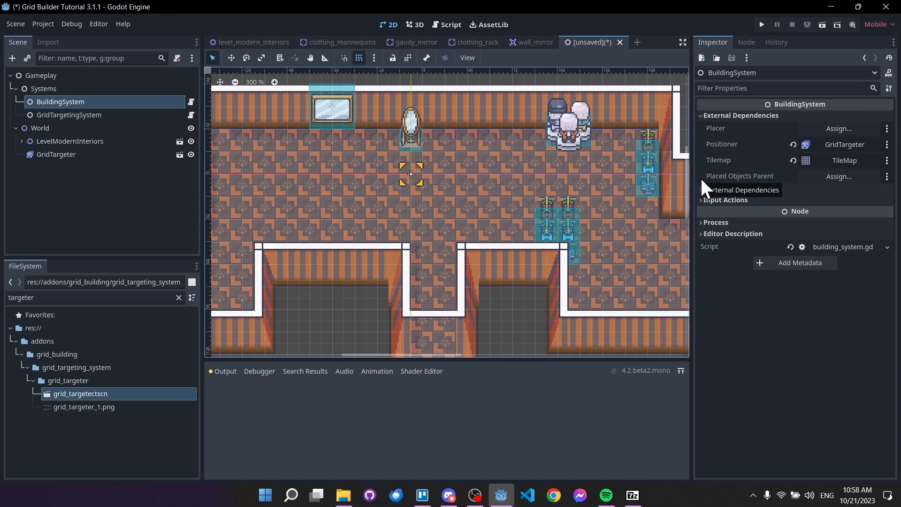
# Step: Read the description of Placed Objects Parent and examine which placed objects sit under the level's Objects node
pyautogui.moveTo(728, 177)
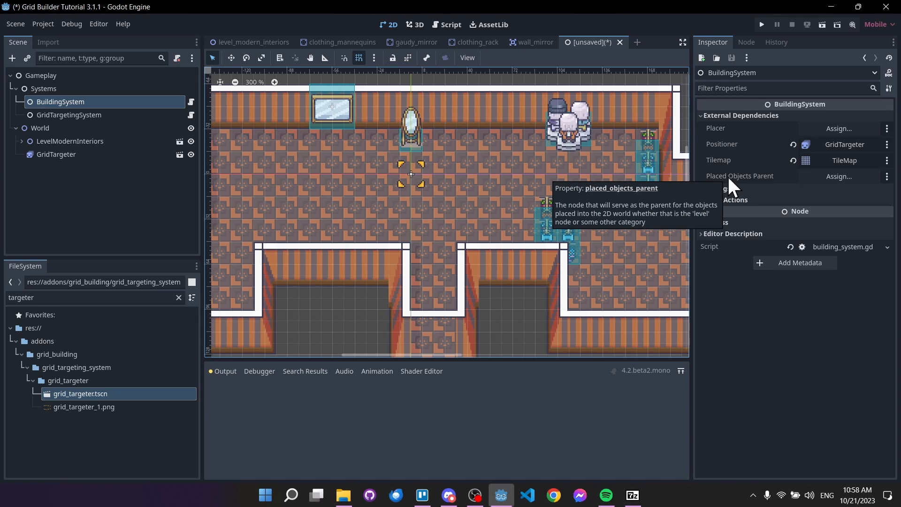
pyautogui.click(23, 137)
pyautogui.click(22, 142)
pyautogui.scroll(-1, 33, 150)
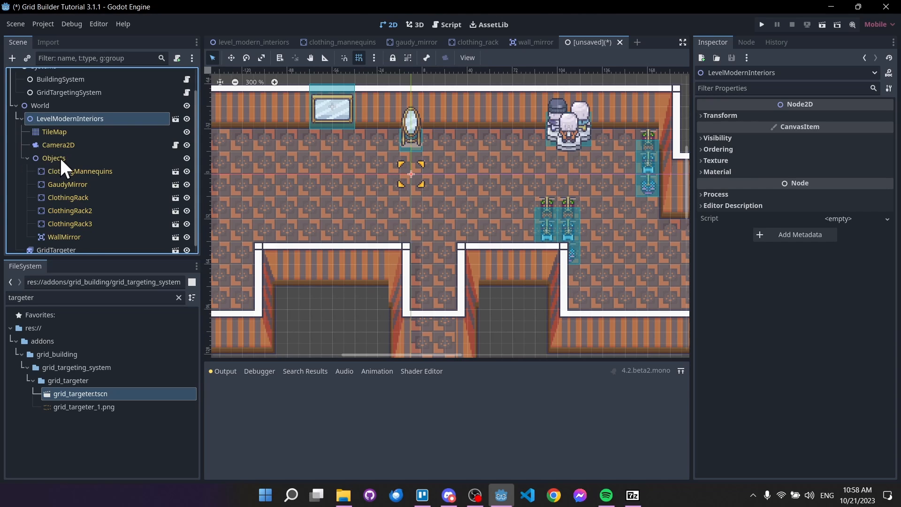
pyautogui.click(347, 118)
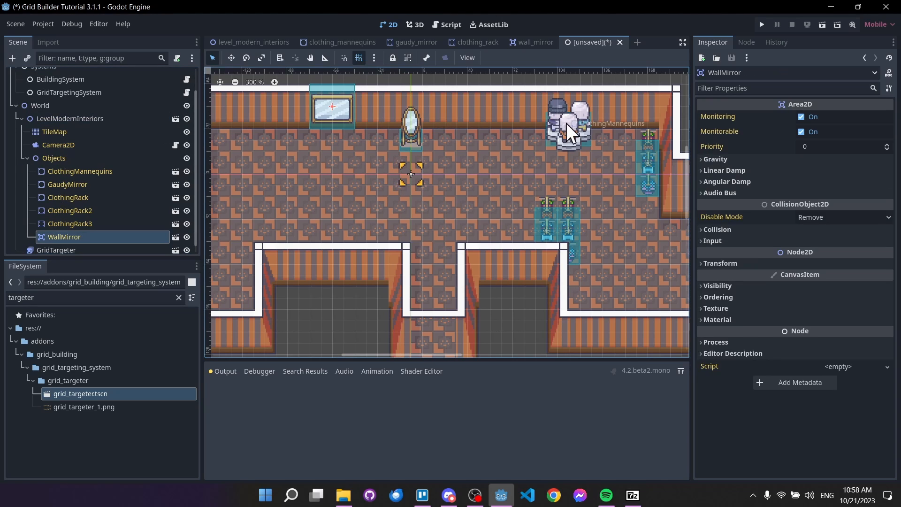
pyautogui.click(566, 123)
pyautogui.click(558, 218)
pyautogui.click(648, 169)
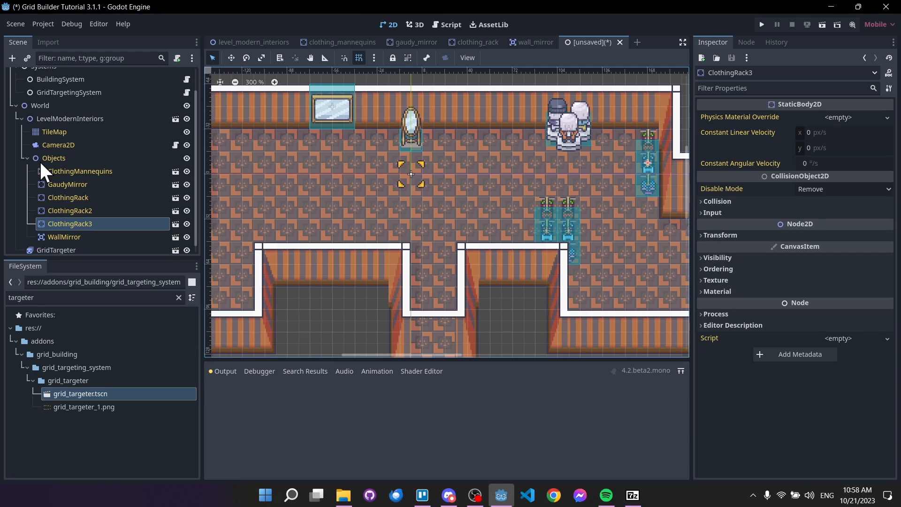
pyautogui.scroll(1, 57, 171)
pyautogui.click(66, 181)
# Step: Assign the level's Objects node as the Placed Objects Parent of BuildingSystem
pyautogui.click(78, 114)
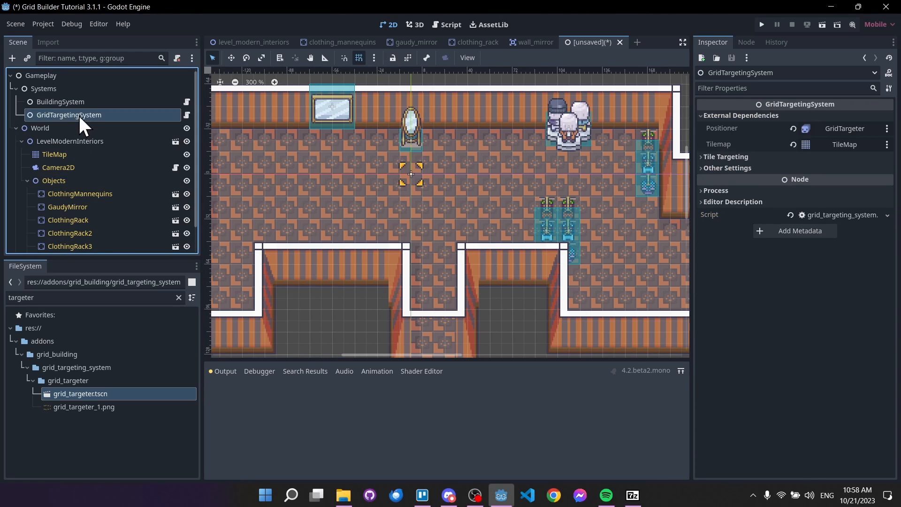
pyautogui.click(75, 102)
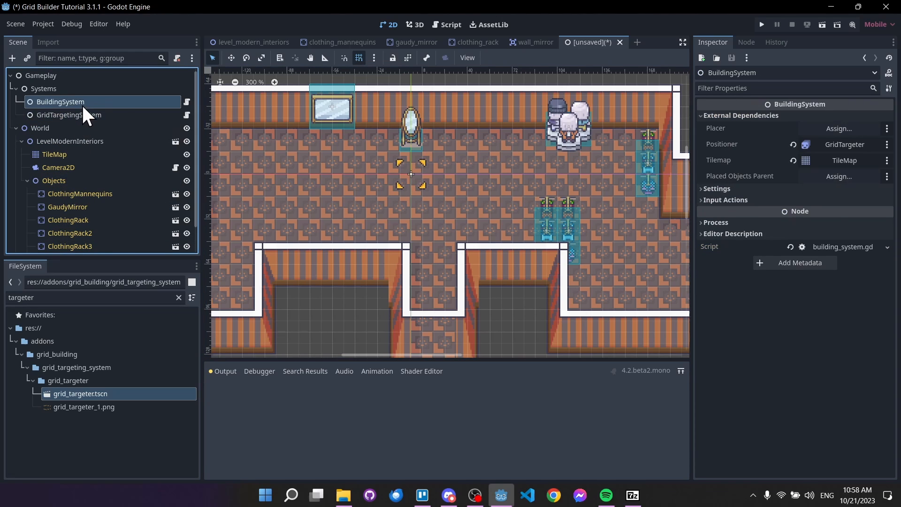
pyautogui.click(832, 175)
pyautogui.doubleClick(433, 198)
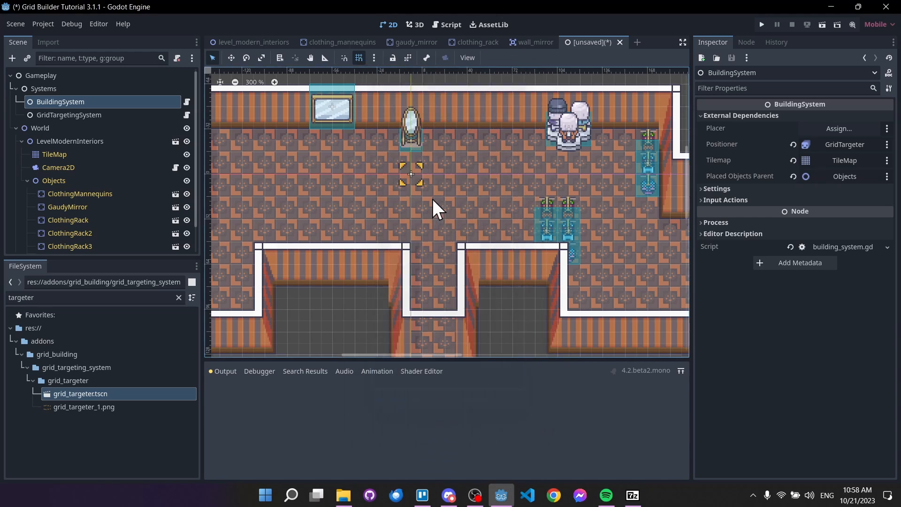
pyautogui.scroll(-1, 38, 177)
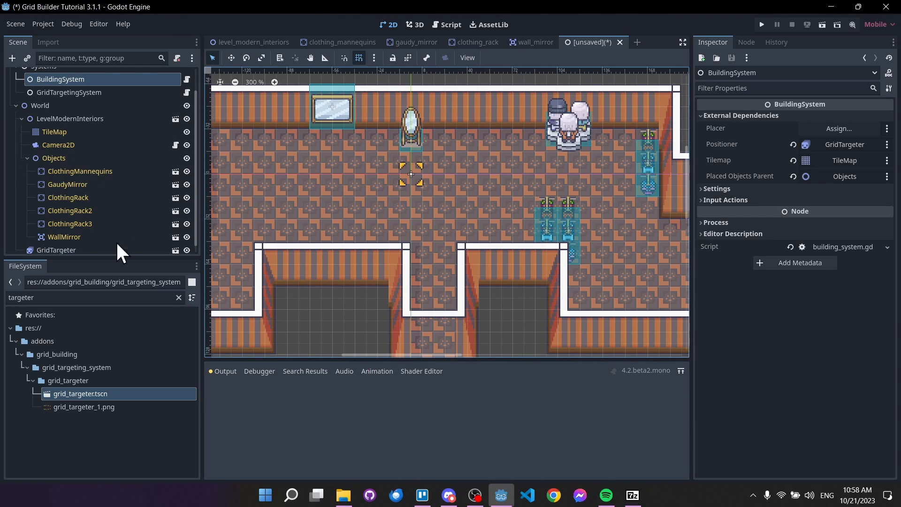
pyautogui.scroll(1, 85, 184)
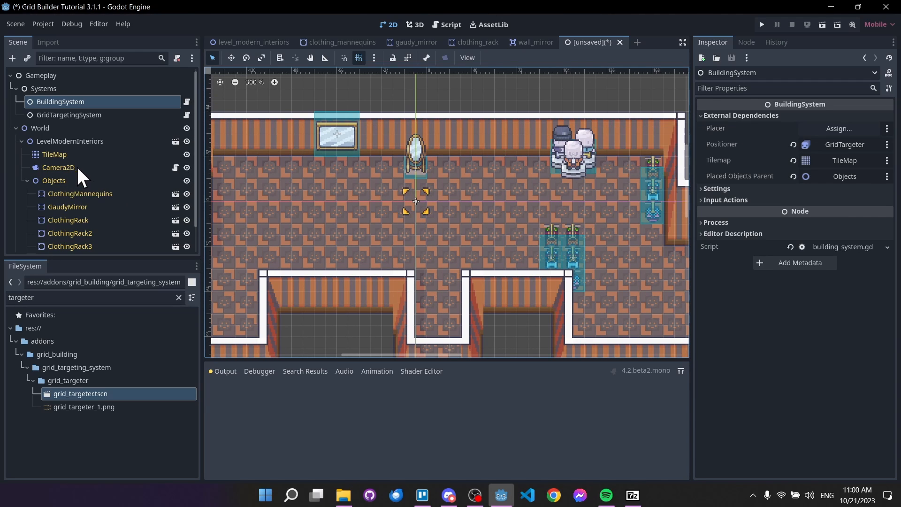
# Step: Examine the Camera2D script moveable_camera.gd, its input vector and position lines, and return to the 2D view
pyautogui.click(175, 167)
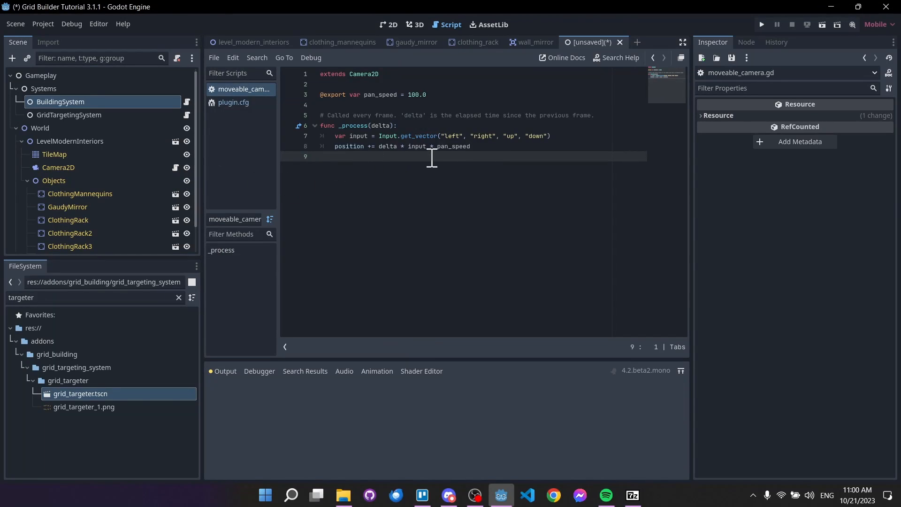
pyautogui.moveTo(502, 129); pyautogui.dragTo(531, 165)
pyautogui.click(551, 197)
pyautogui.moveTo(495, 136); pyautogui.dragTo(634, 124)
pyautogui.click(610, 127)
pyautogui.click(593, 140)
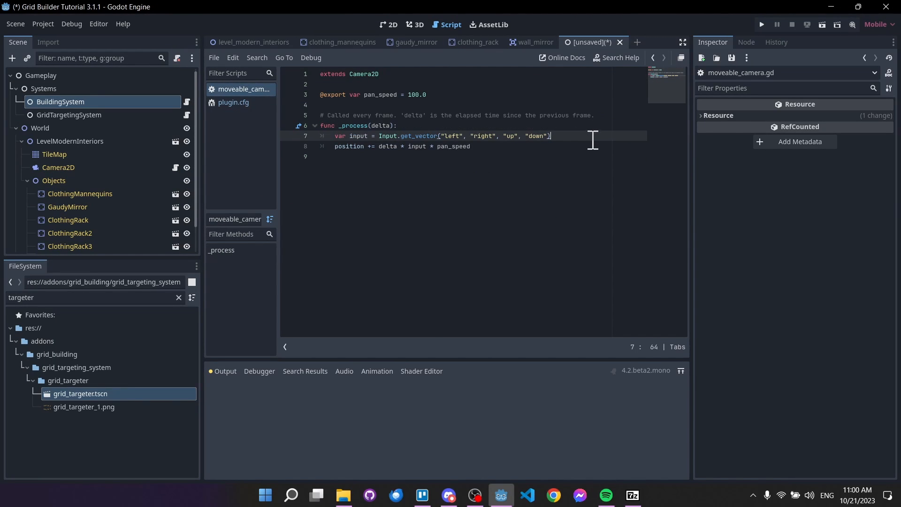
pyautogui.moveTo(413, 157); pyautogui.dragTo(465, 149)
pyautogui.click(474, 149)
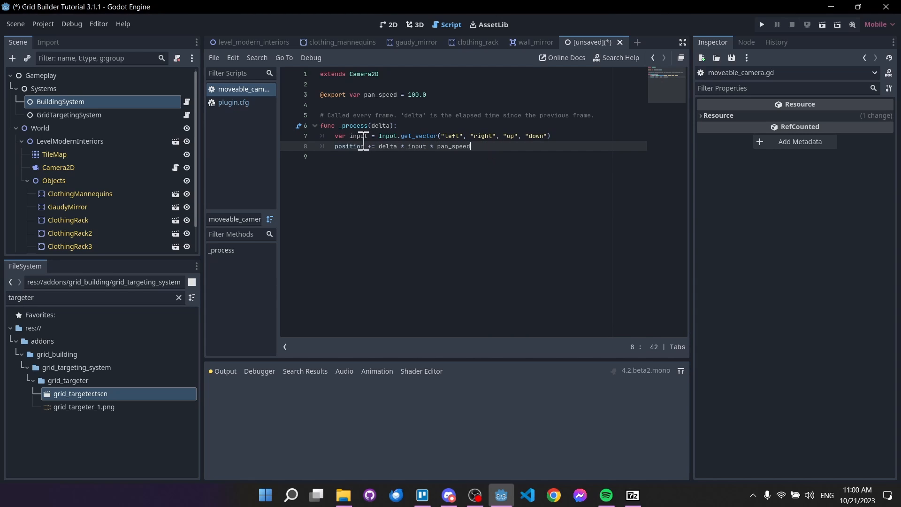
pyautogui.click(338, 147)
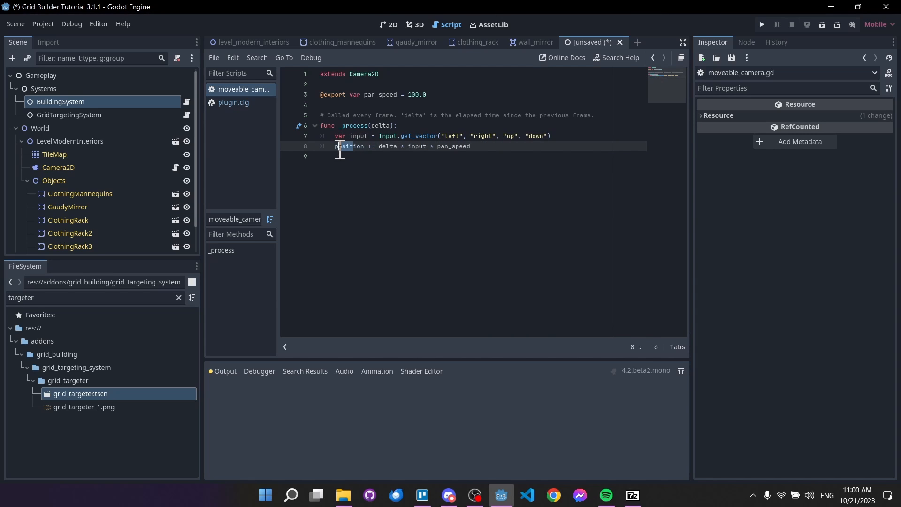
pyautogui.click(388, 28)
# Step: Assign the level's Camera2D node as the Placer of BuildingSystem
pyautogui.click(139, 166)
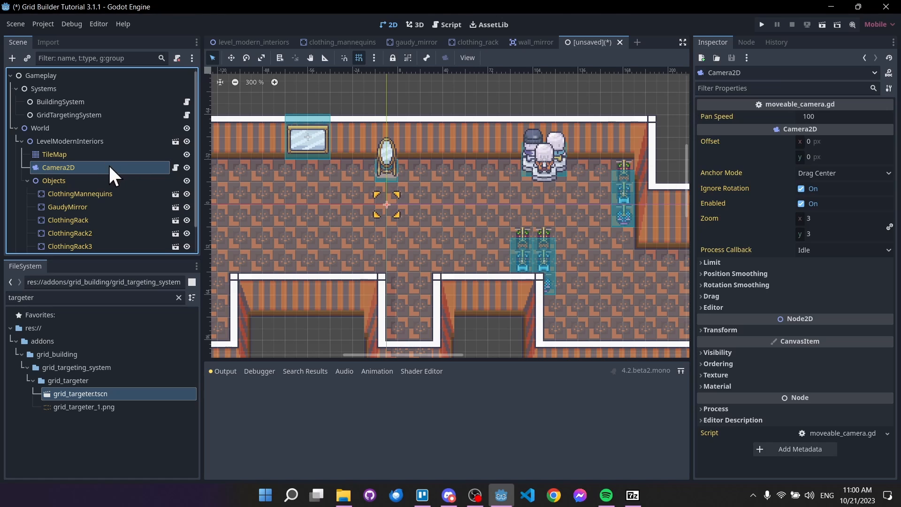
pyautogui.click(103, 100)
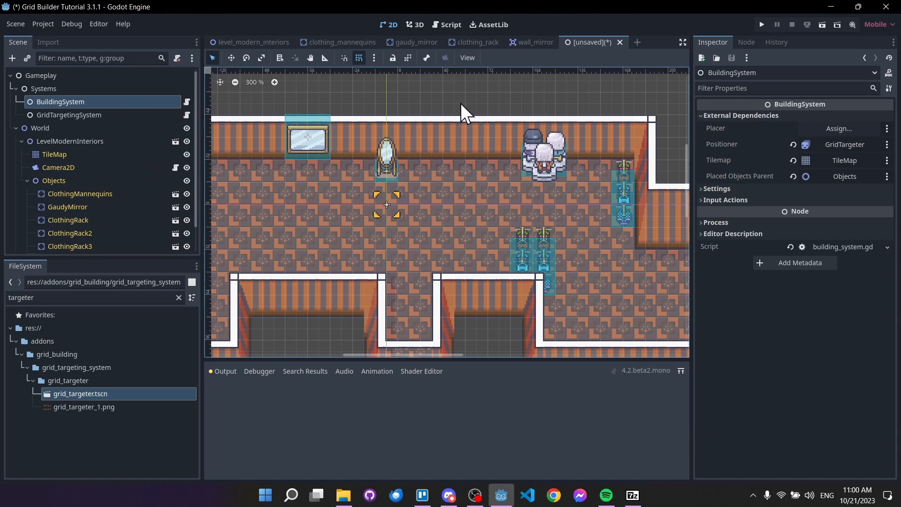
pyautogui.click(821, 126)
pyautogui.doubleClick(446, 222)
pyautogui.moveTo(405, 158); pyautogui.dragTo(430, 164, button='middle')
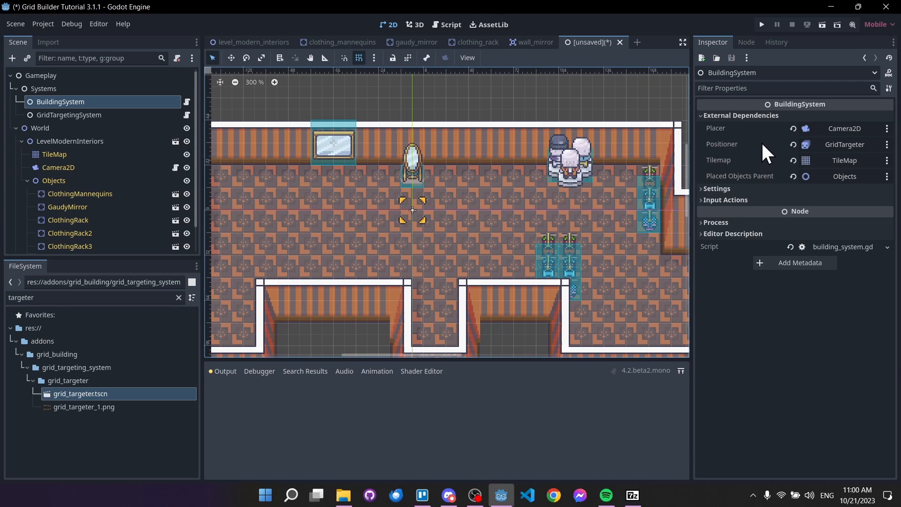
# Step: Expand the Settings of BuildingSystem, widen the property area, and create a new BuildingSignalBus for Building Signal Bus
pyautogui.click(748, 188)
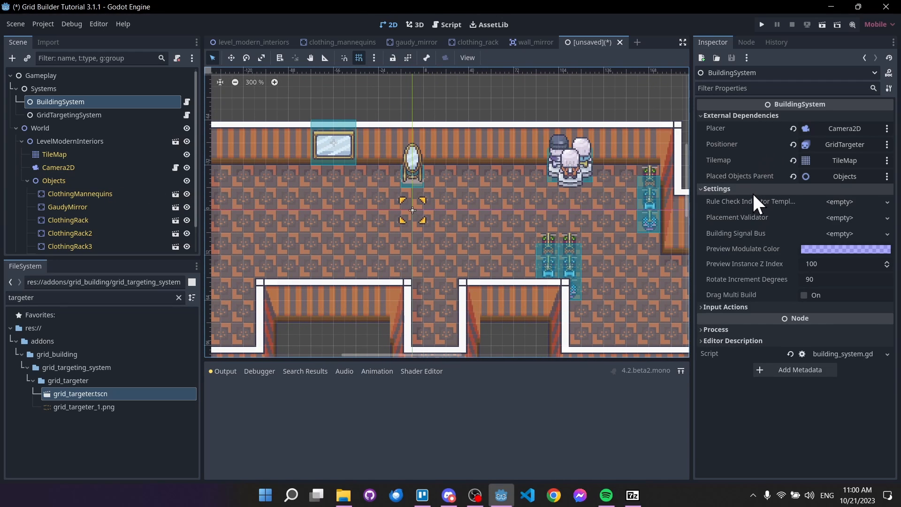
pyautogui.moveTo(692, 209); pyautogui.dragTo(624, 208)
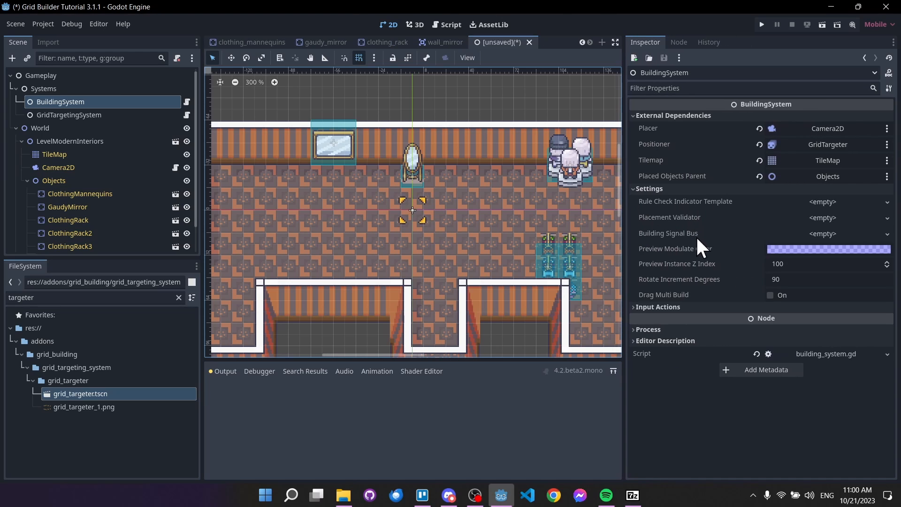
pyautogui.moveTo(691, 232)
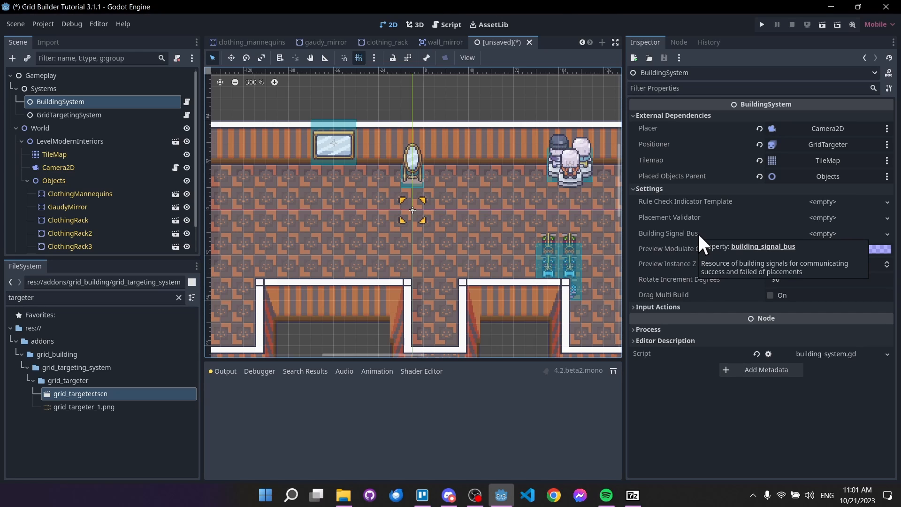
pyautogui.click(806, 233)
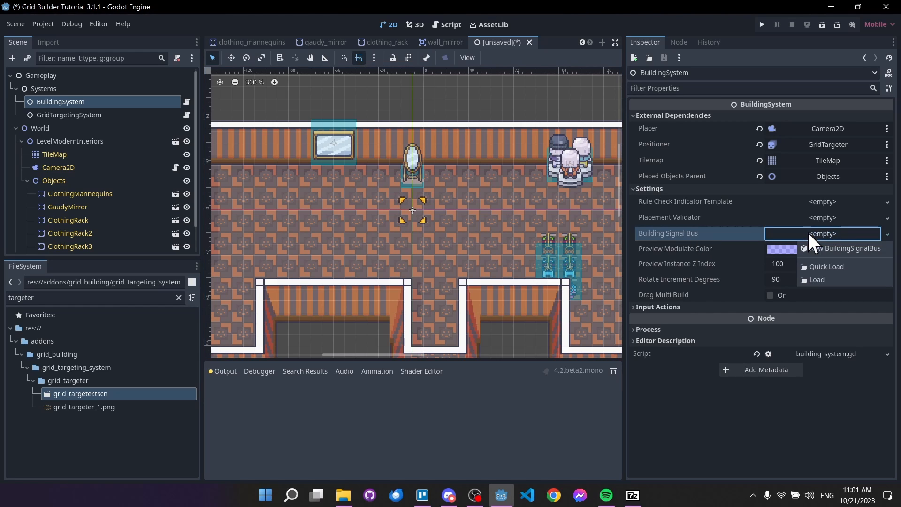
pyautogui.click(813, 247)
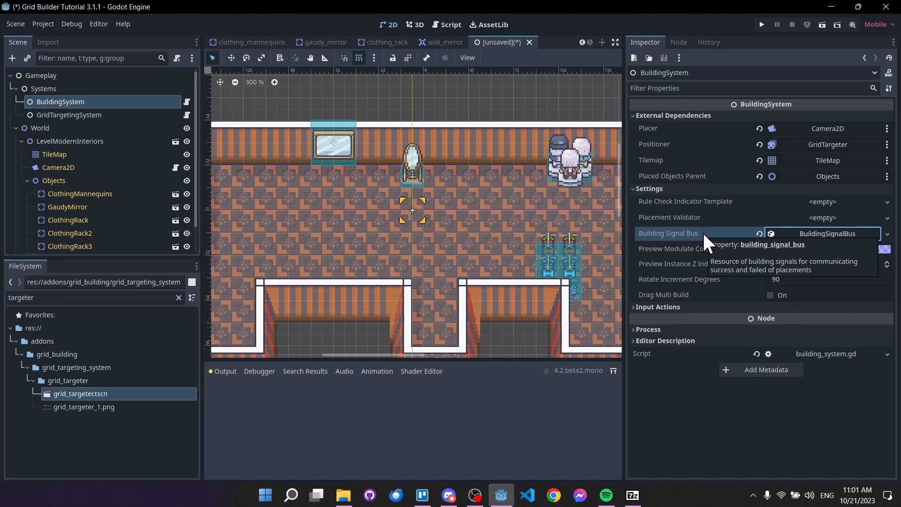
# Step: Start saving the BuildingSignalBus resource of BuildingSystem and create a signal_bus folder in res:// for it
pyautogui.rightClick(798, 233)
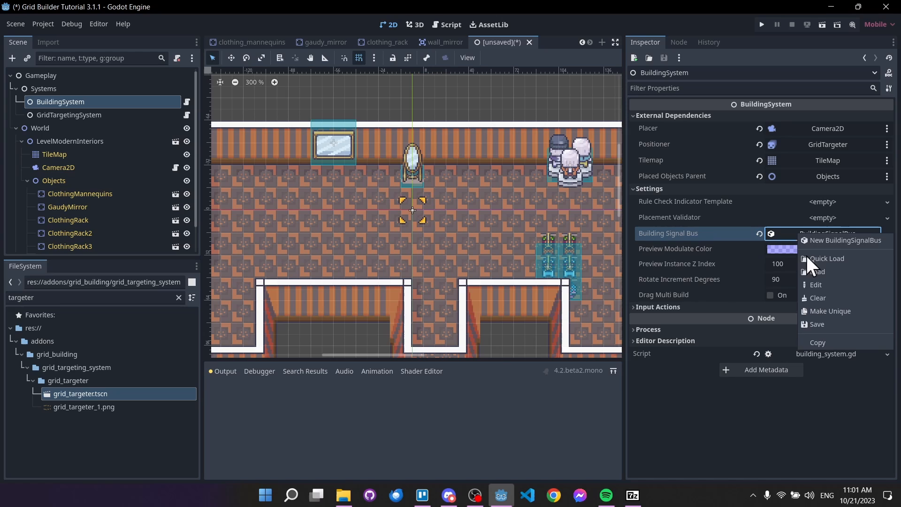
pyautogui.click(811, 326)
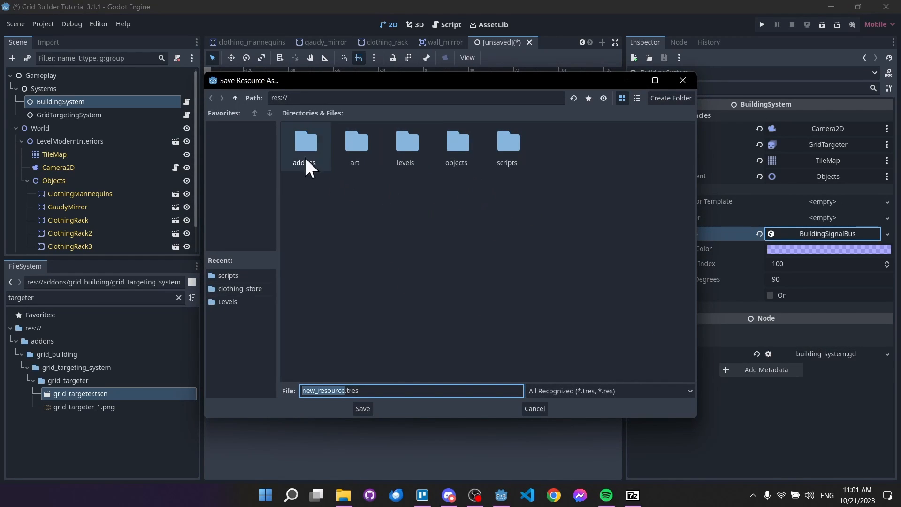
pyautogui.click(668, 97)
pyautogui.write('si')
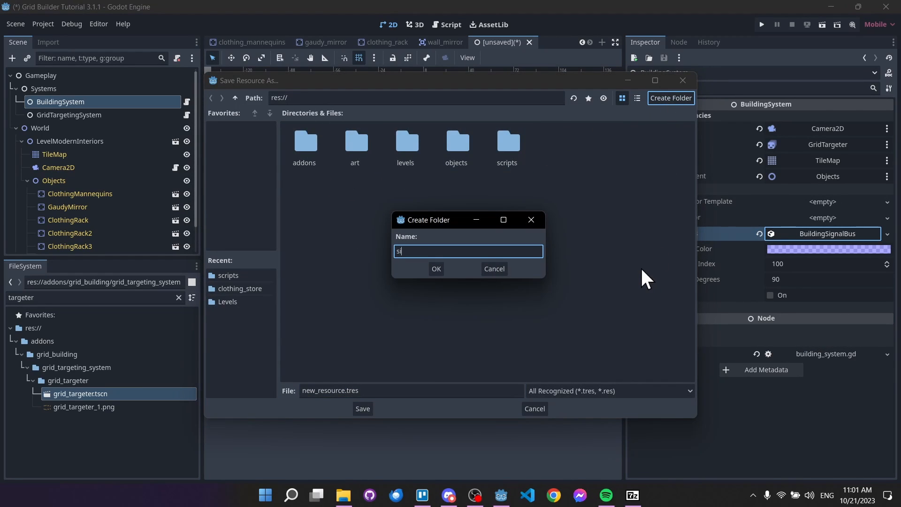
pyautogui.write('gnal_bus')
pyautogui.press('Return')
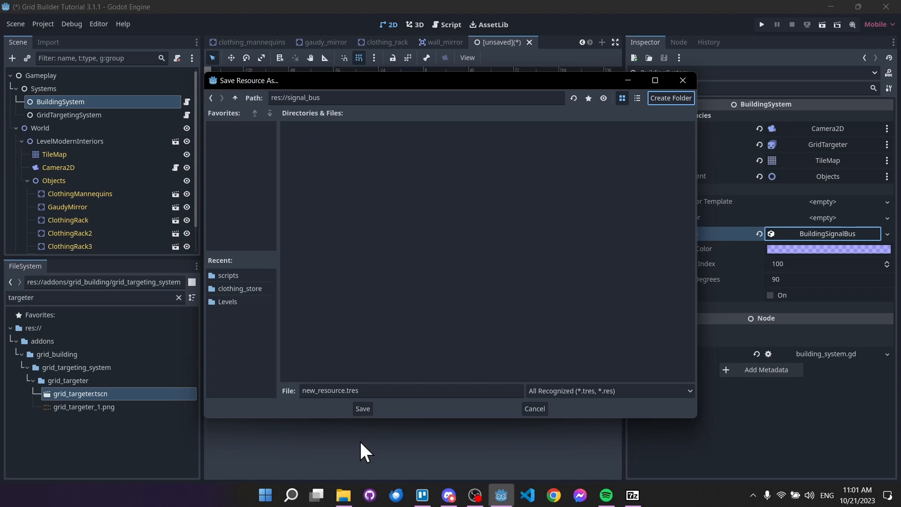
# Step: Save the signal bus resource as main_building_signal_bus.tres in res://signal_bus
pyautogui.click(346, 393)
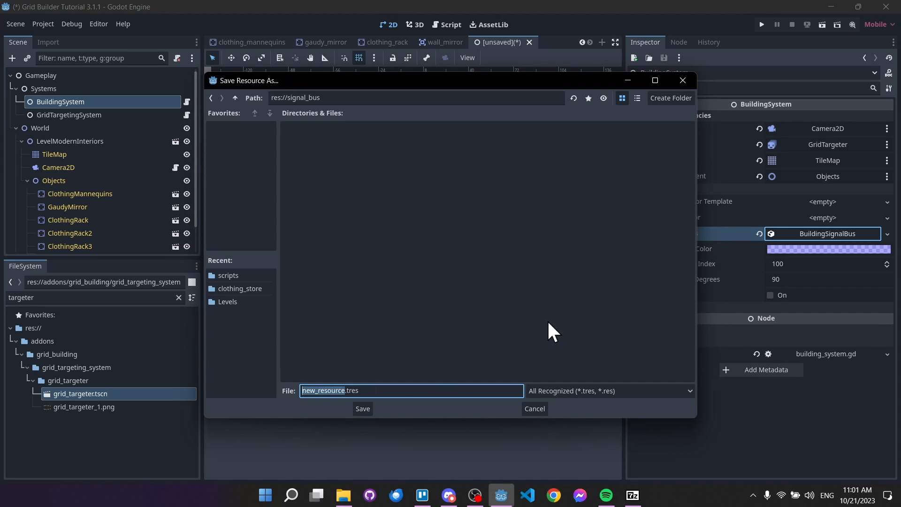
pyautogui.write('main_buildings')
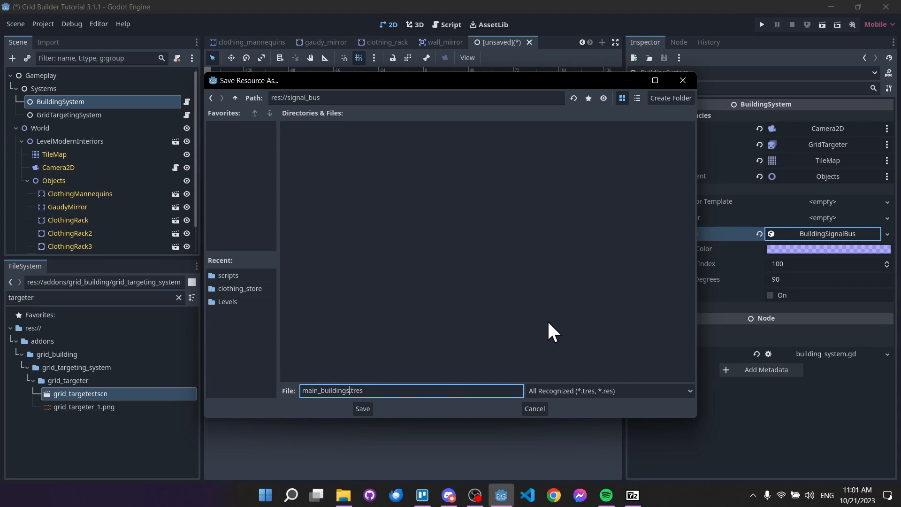
pyautogui.press('BackSpace')
pyautogui.write('_signal_bus')
pyautogui.press('Return')
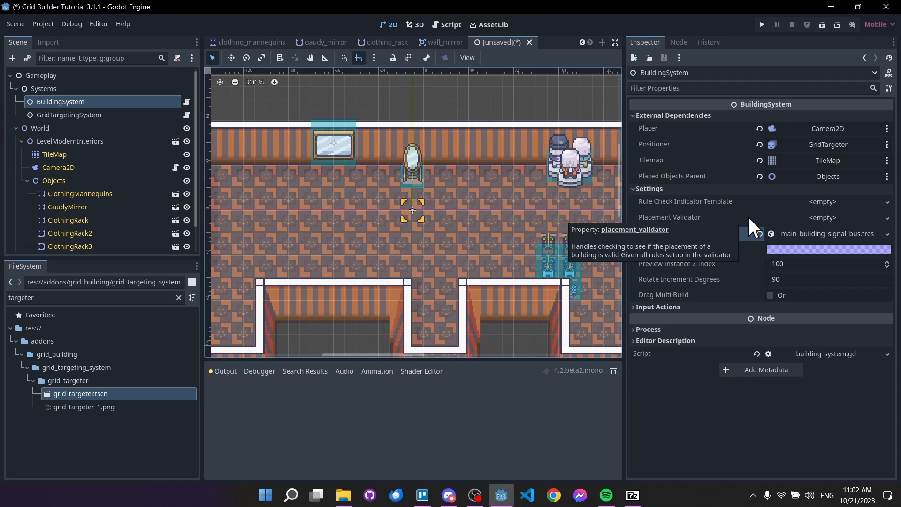
# Step: Create a new PlacementValidator for BuildingSystem's Placement Validator and expand its properties and Base Rules array
pyautogui.moveTo(427, 185); pyautogui.dragTo(404, 189, button='middle')
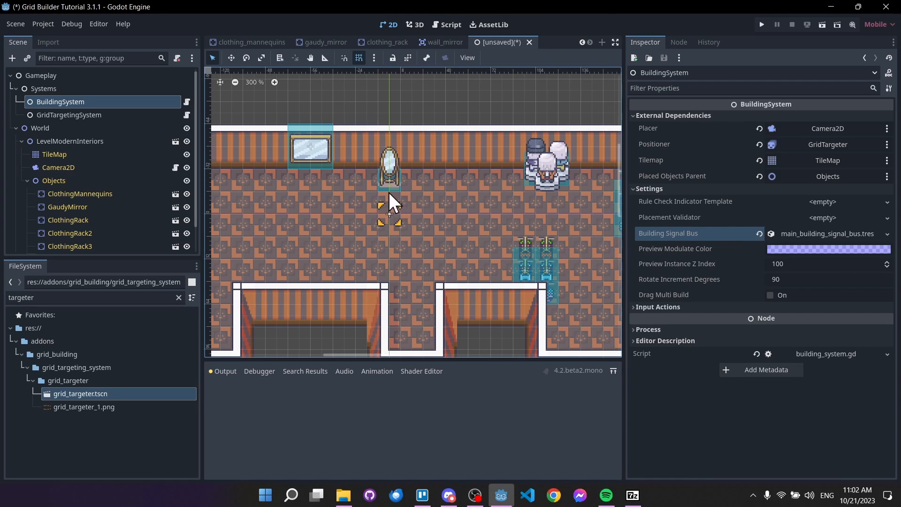
pyautogui.click(823, 217)
pyautogui.click(836, 233)
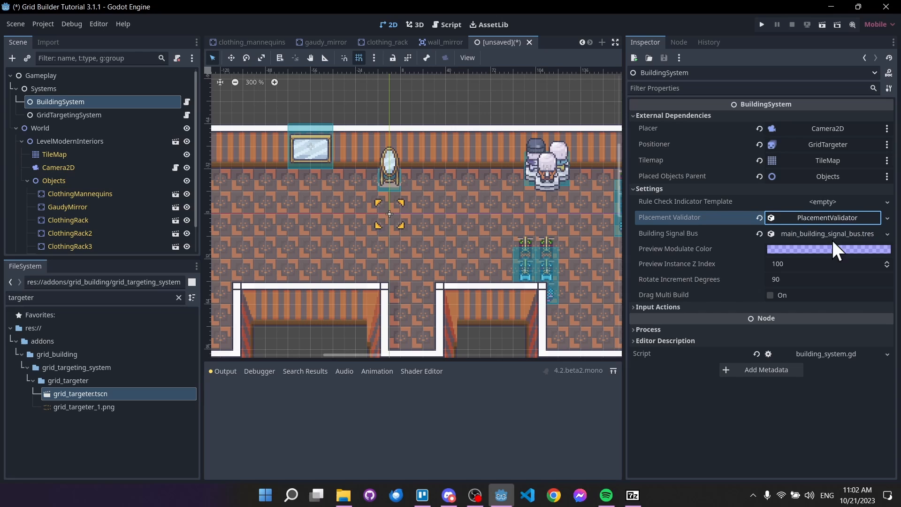
pyautogui.click(835, 213)
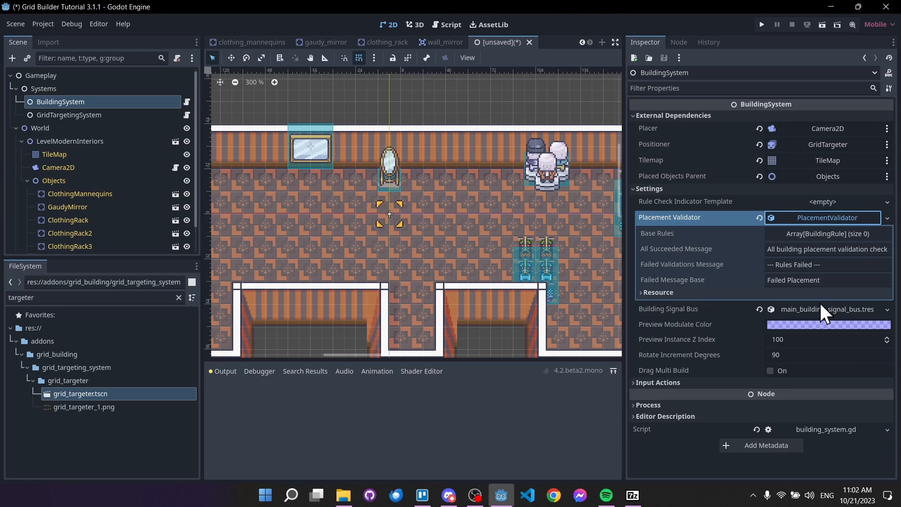
pyautogui.click(796, 238)
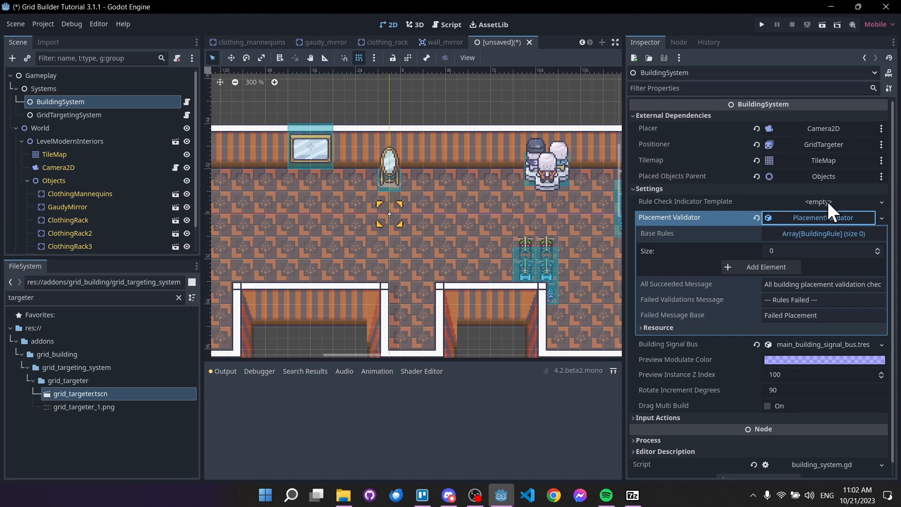
# Step: Quick-load rule_check_indicator_16x16.tscn as the Rule Check Indicator Template of BuildingSystem
pyautogui.click(882, 202)
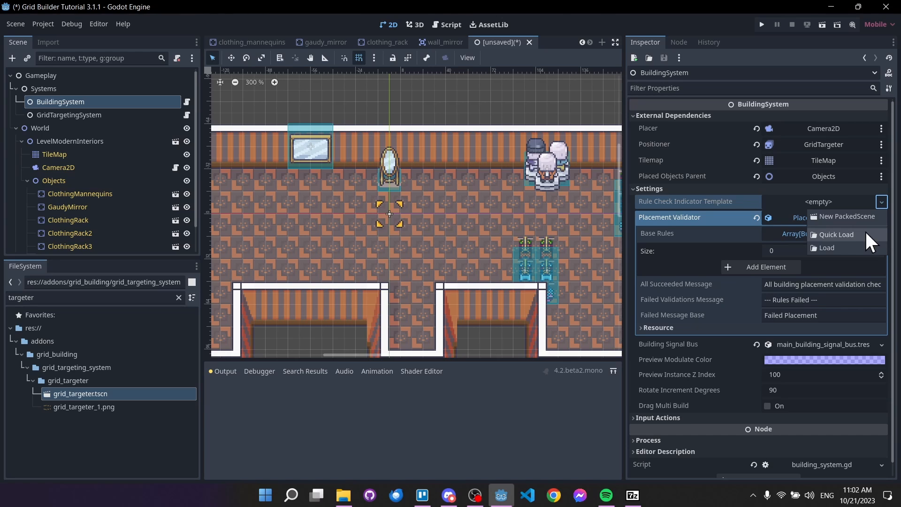
pyautogui.click(866, 230)
pyautogui.write('rule_check')
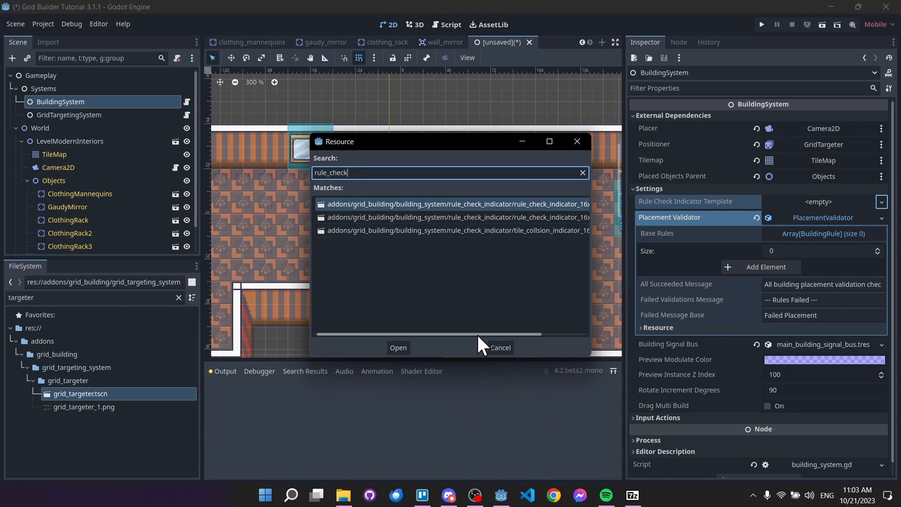
pyautogui.moveTo(477, 334); pyautogui.dragTo(552, 334)
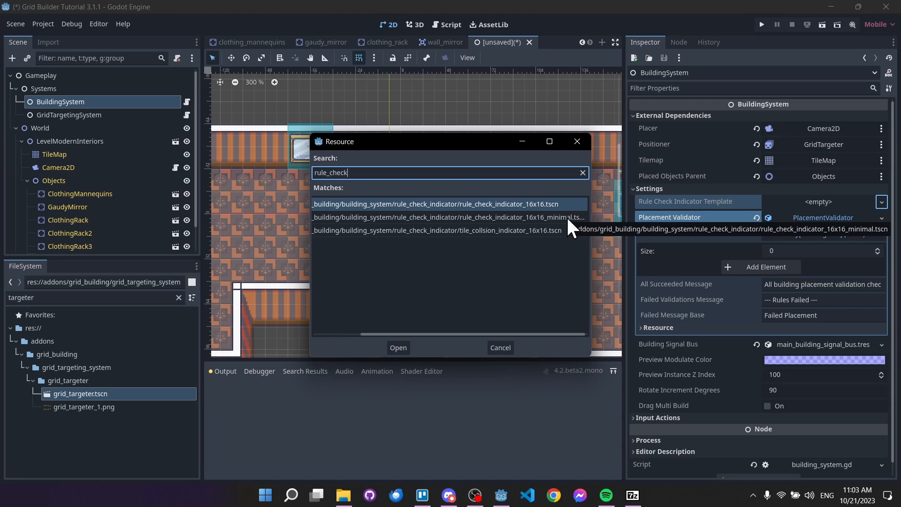
pyautogui.click(569, 202)
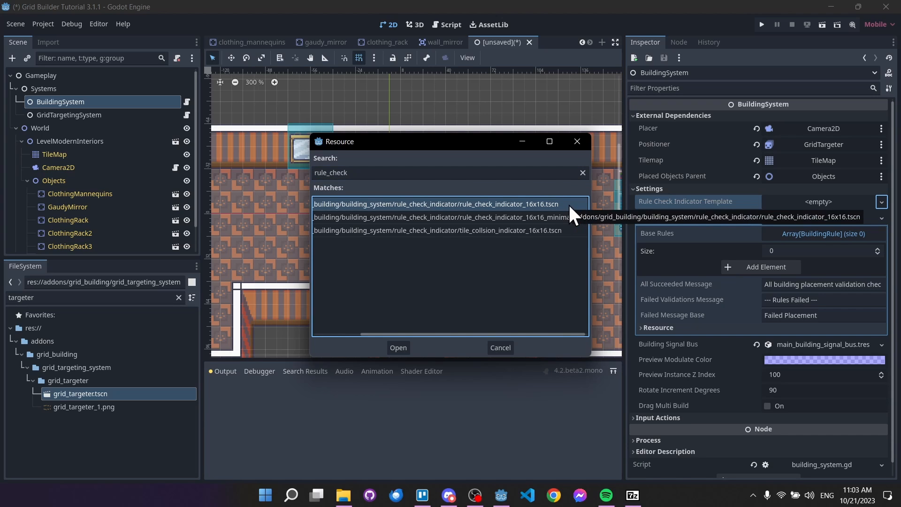
pyautogui.doubleClick(565, 202)
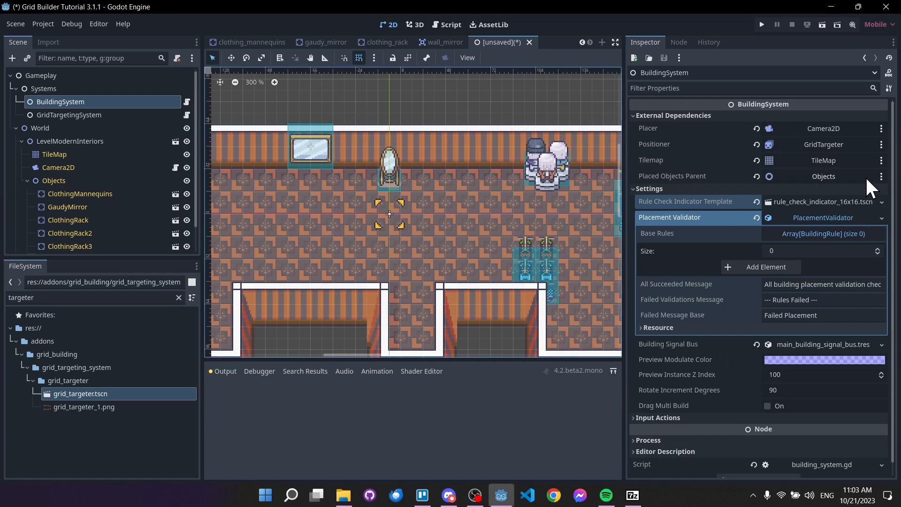
# Step: Open the rule check indicator template scene and examine the valid and invalid visual settings of its root node
pyautogui.click(855, 203)
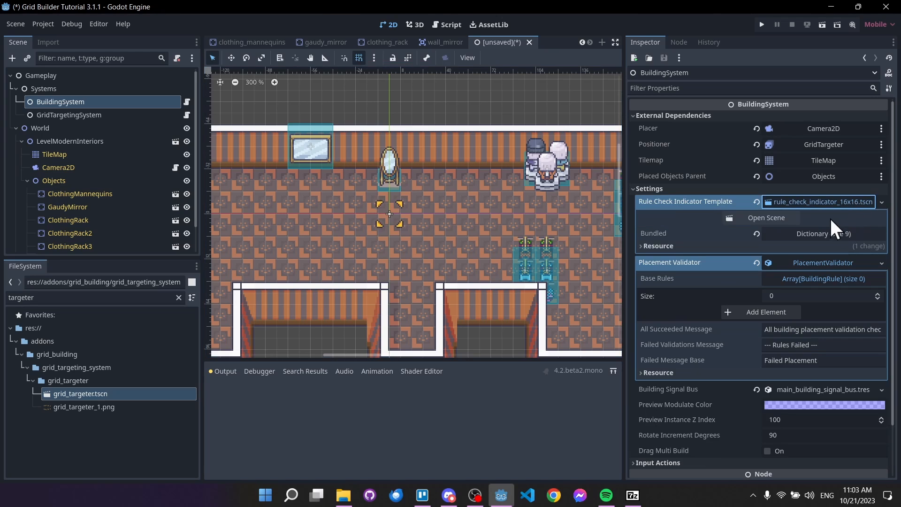
pyautogui.click(781, 216)
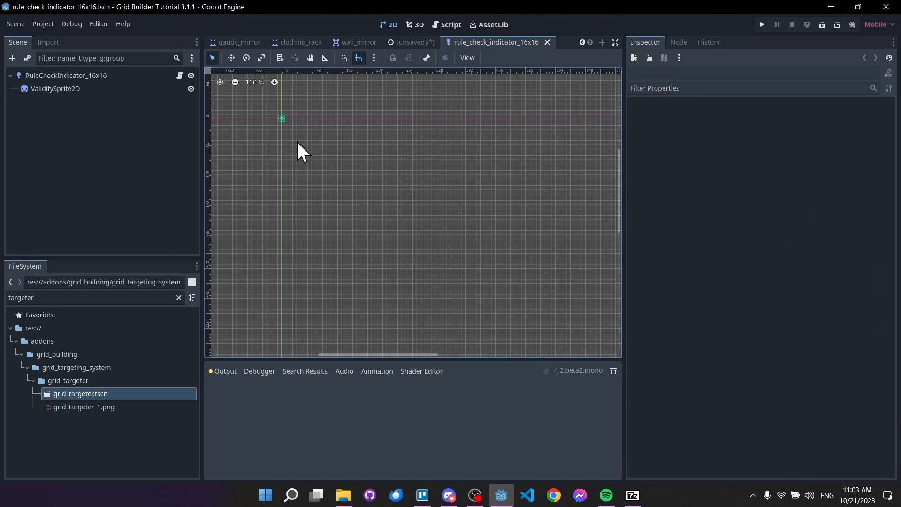
pyautogui.scroll(8, 263, 140)
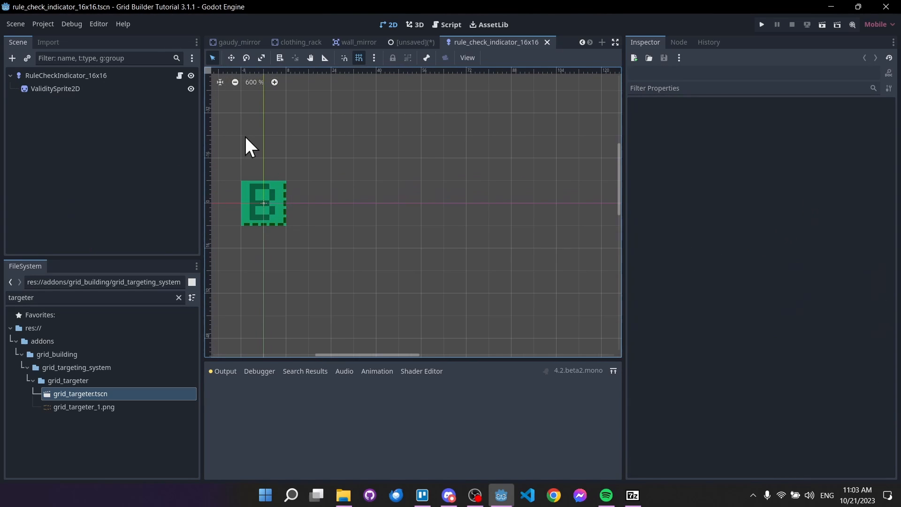
pyautogui.click(134, 77)
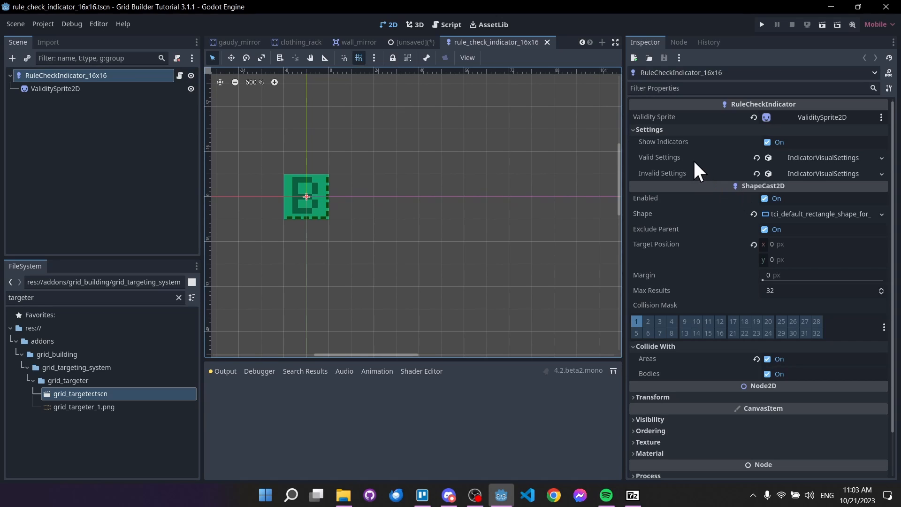
pyautogui.click(796, 158)
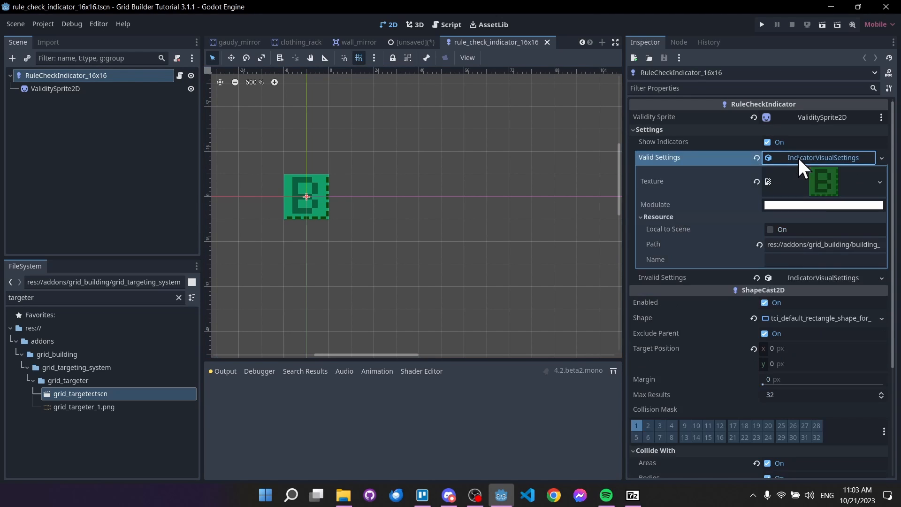
pyautogui.click(830, 278)
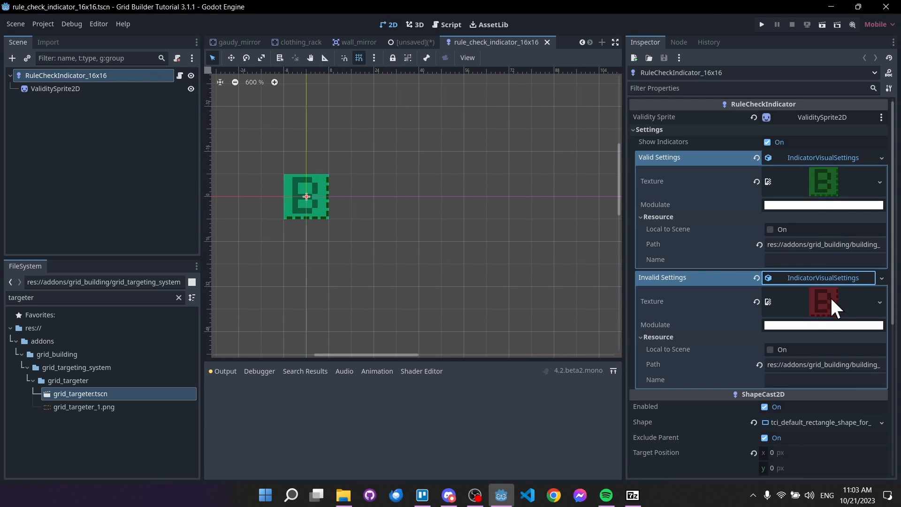
pyautogui.moveTo(638, 156)
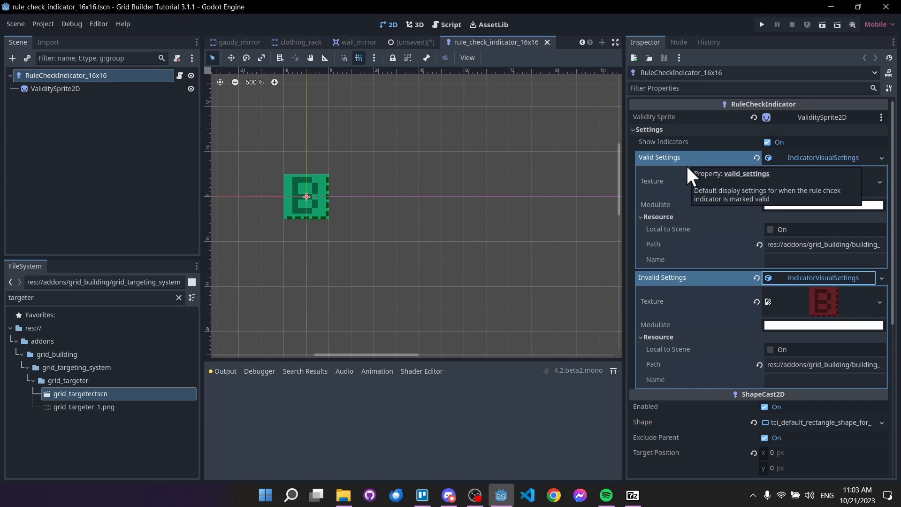
pyautogui.moveTo(371, 196); pyautogui.dragTo(446, 210, button='middle')
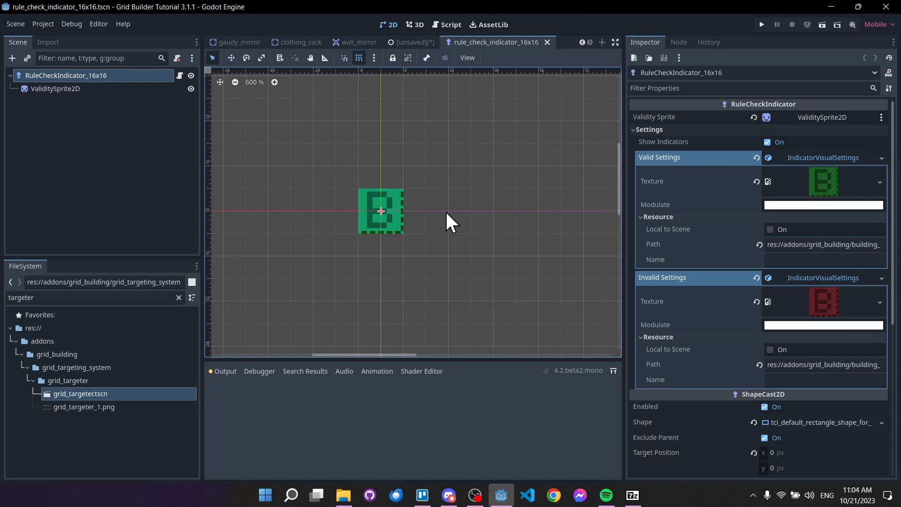
pyautogui.scroll(-1, 446, 211)
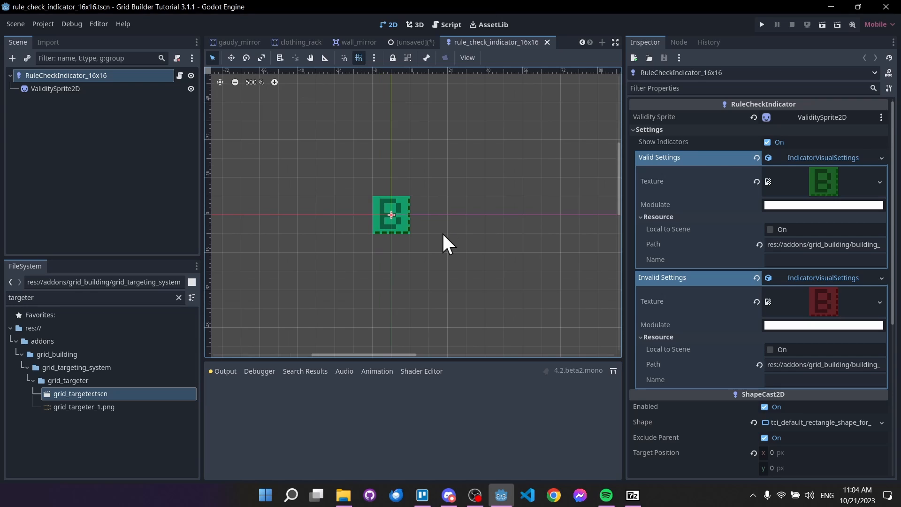
pyautogui.moveTo(442, 232); pyautogui.dragTo(398, 218, button='middle')
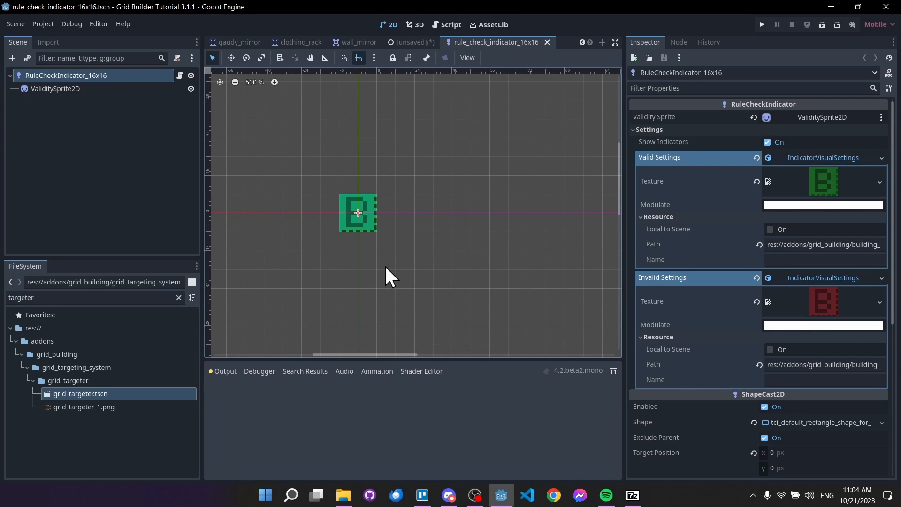
pyautogui.moveTo(386, 267); pyautogui.dragTo(351, 244, button='middle')
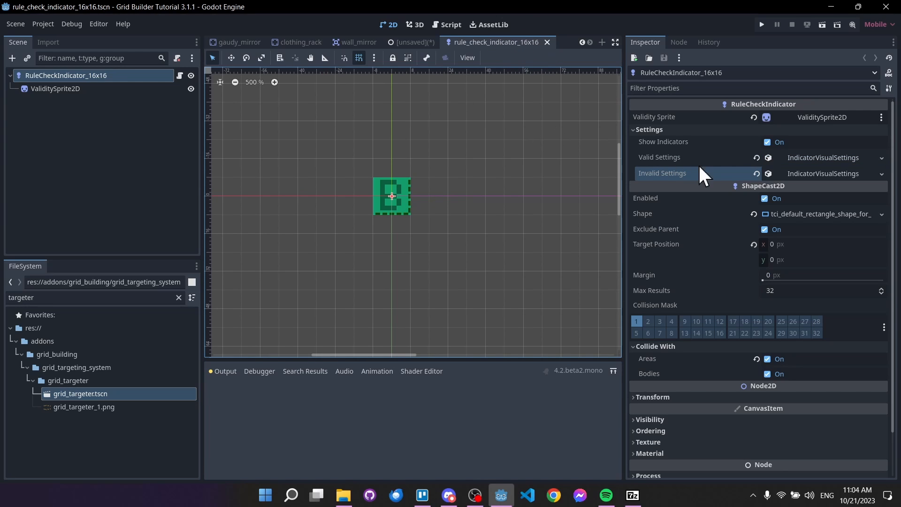
# Step: Examine the size of the rule check indicator's ShapeCast2D shape, then close the indicator scene
pyautogui.click(793, 214)
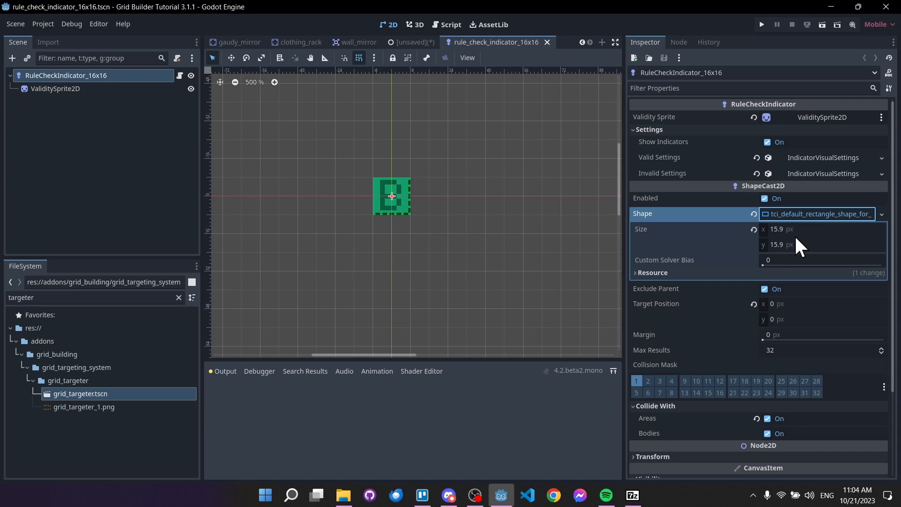
pyautogui.moveTo(787, 229)
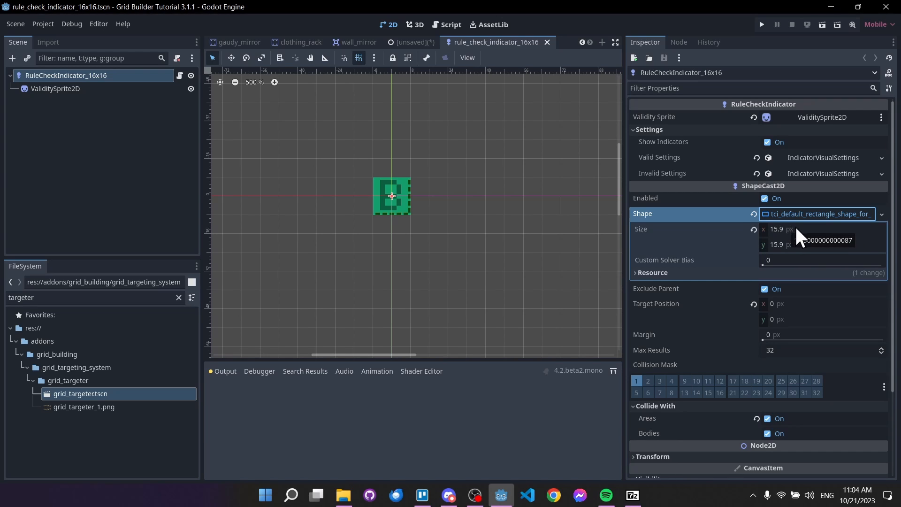
pyautogui.scroll(2, 395, 201)
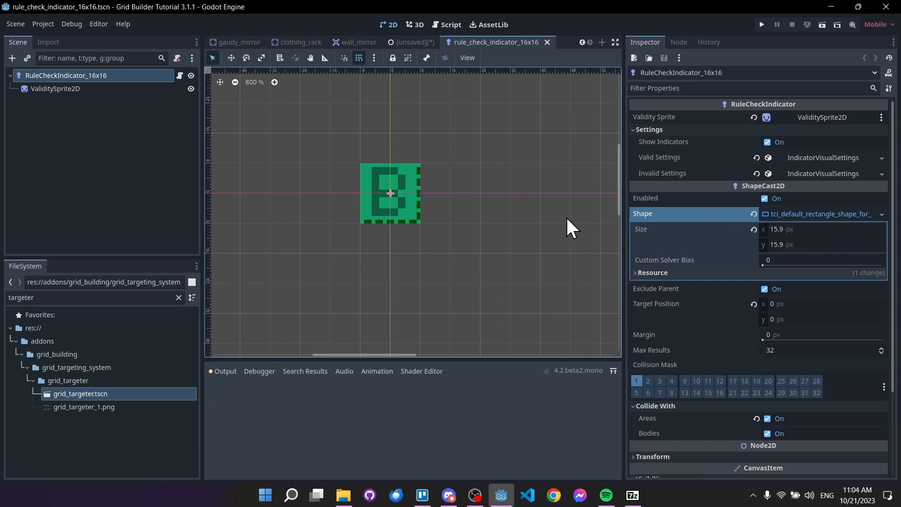
pyautogui.click(546, 43)
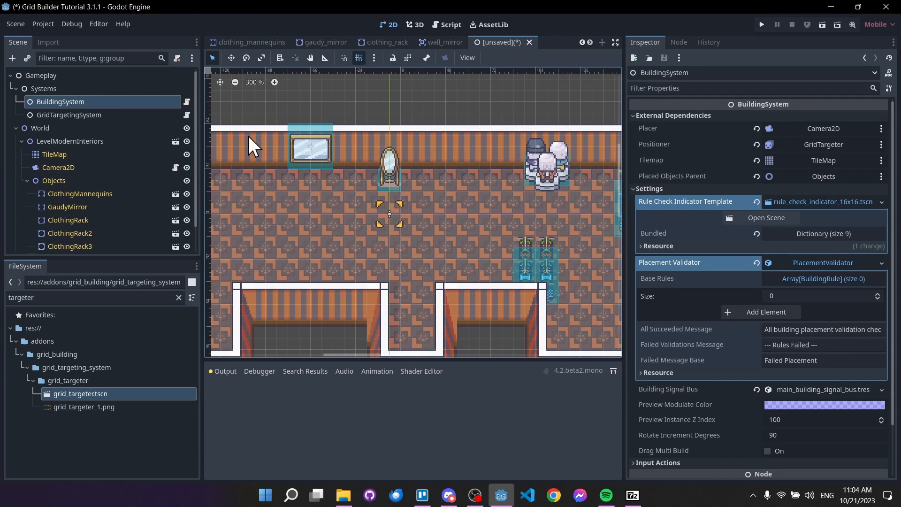
# Step: Collapse the expanded details of Placement Validator and Rule Check Indicator Template in the BuildingSystem settings
pyautogui.click(812, 259)
pyautogui.click(821, 190)
pyautogui.click(821, 190)
pyautogui.click(827, 197)
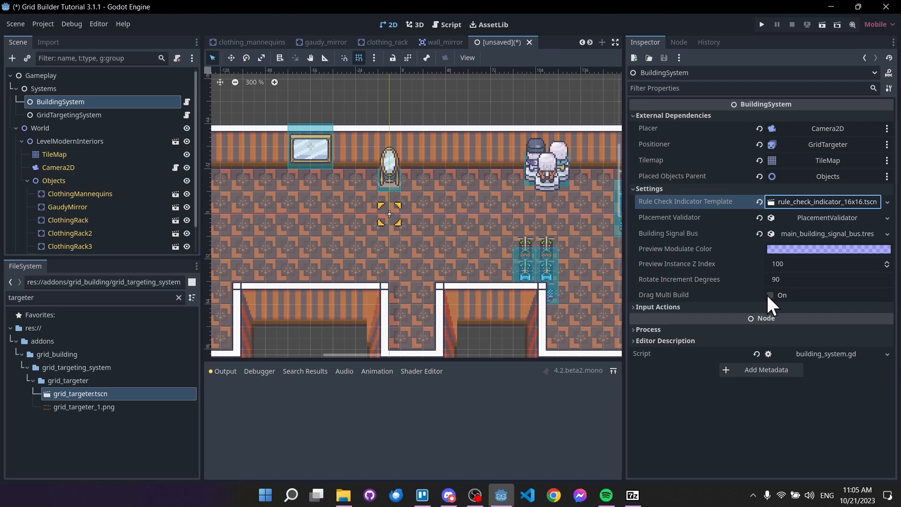
# Step: Read the Drag Multi Build description and expand Input Actions to show the Exit Build Mode Actions and Build Action Names entries
pyautogui.moveTo(743, 298)
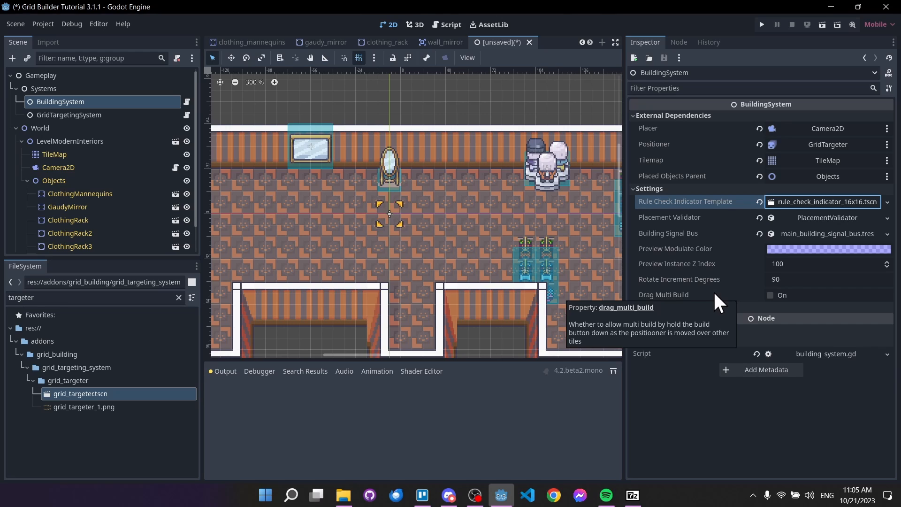
pyautogui.click(725, 306)
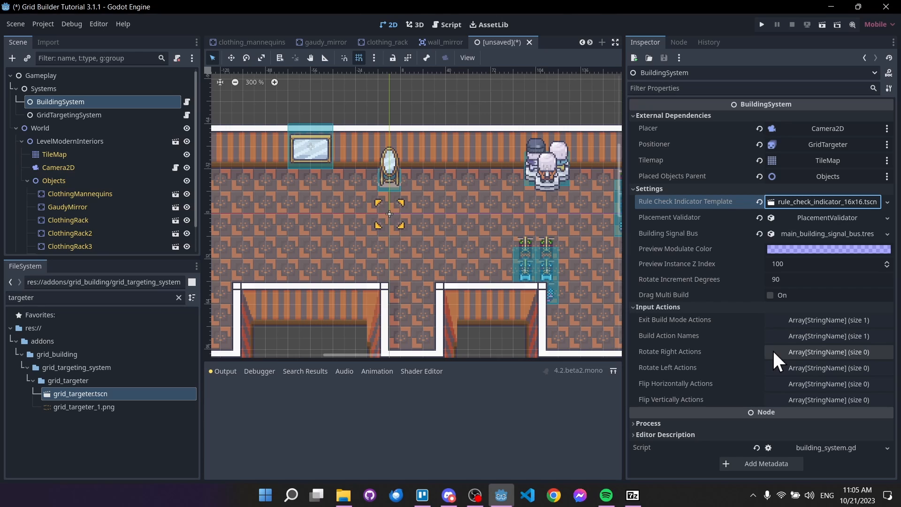
pyautogui.click(794, 336)
pyautogui.scroll(-3, 739, 417)
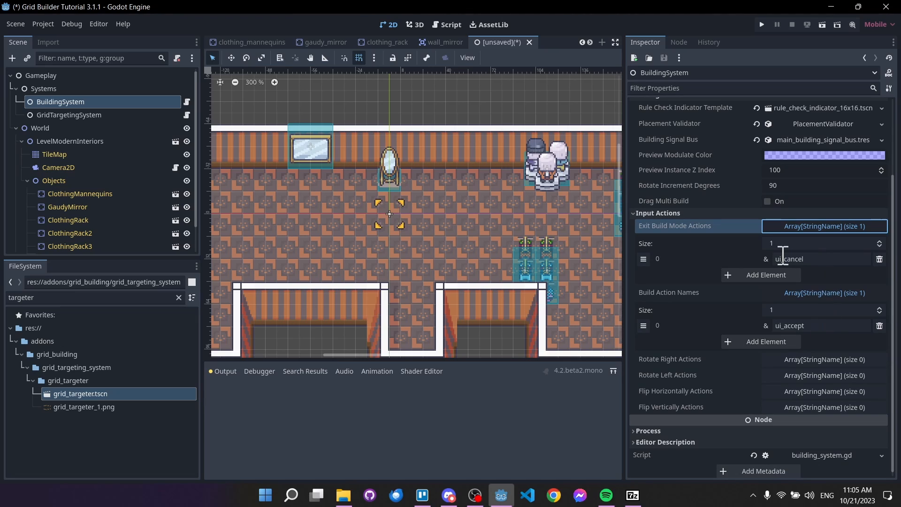
# Step: Examine the default action names in the Exit Build Mode Actions and Build Action Names arrays of BuildingSystem
pyautogui.click(821, 259)
pyautogui.click(825, 325)
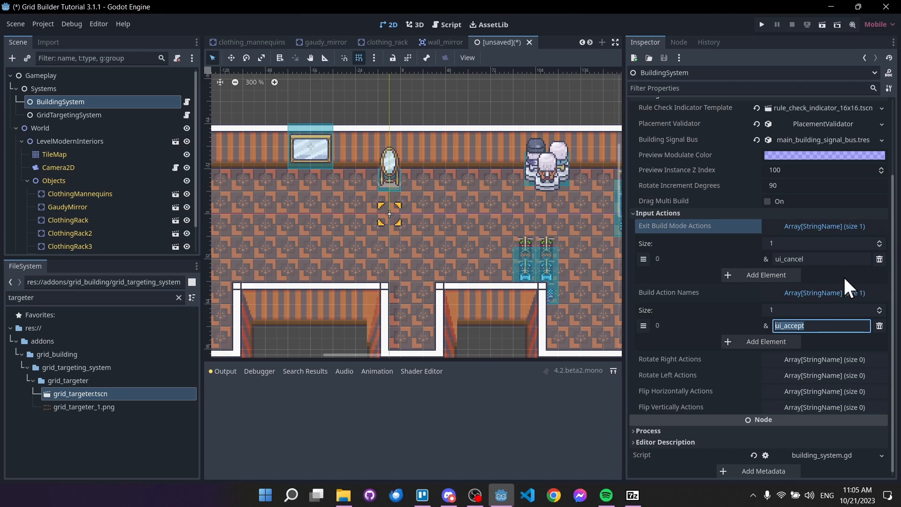
pyautogui.click(842, 259)
pyautogui.click(819, 263)
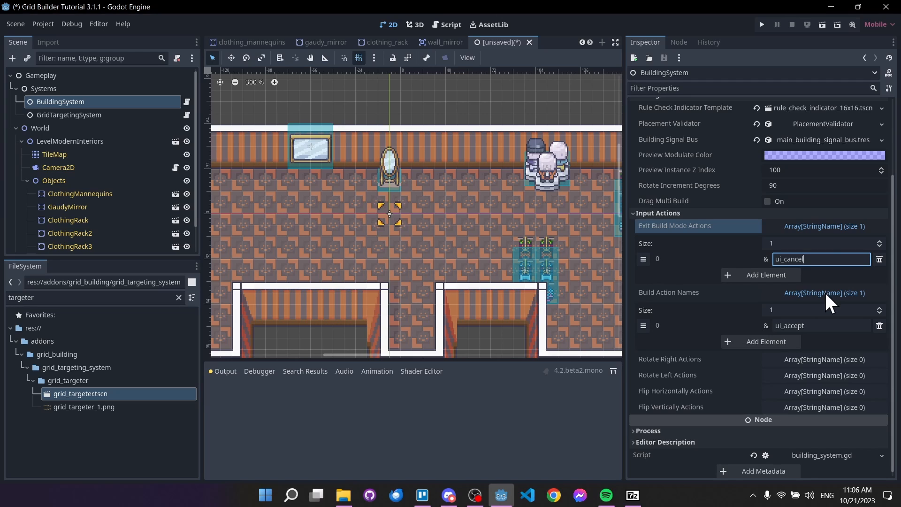
# Step: Add a new input action named exit_build to the Input Map in the project settings
pyautogui.click(46, 22)
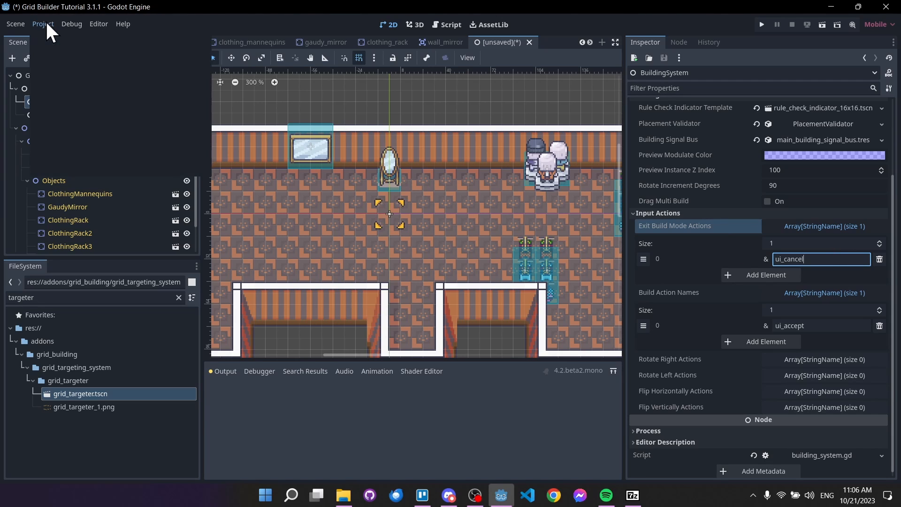
pyautogui.click(58, 39)
pyautogui.moveTo(288, 81); pyautogui.dragTo(199, 71)
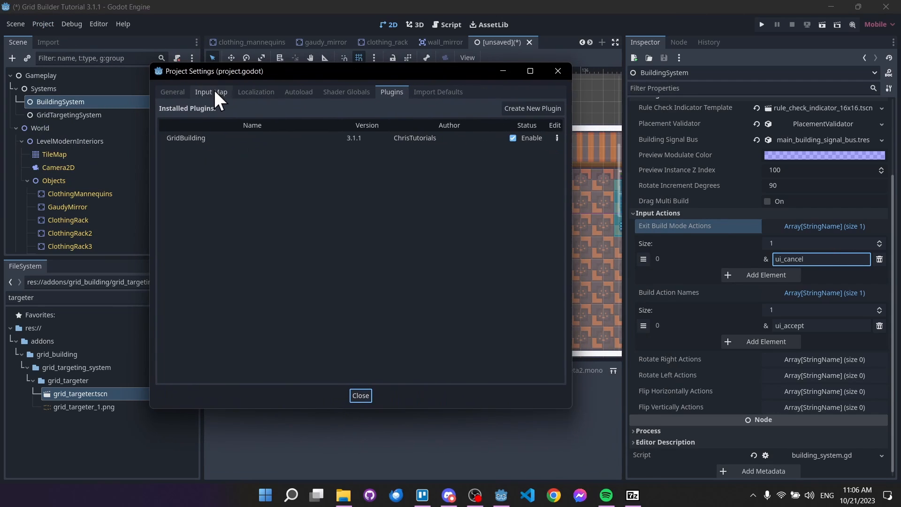
pyautogui.click(212, 92)
pyautogui.click(301, 124)
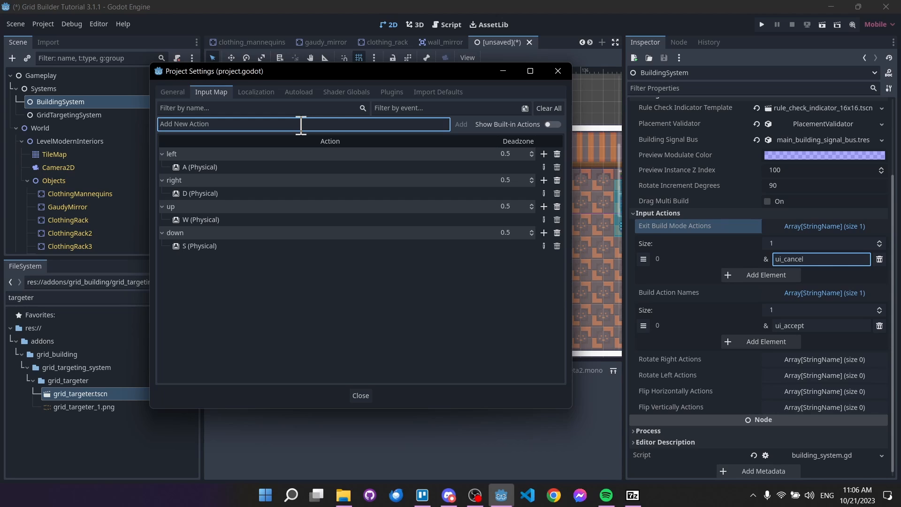
pyautogui.write('exit_build')
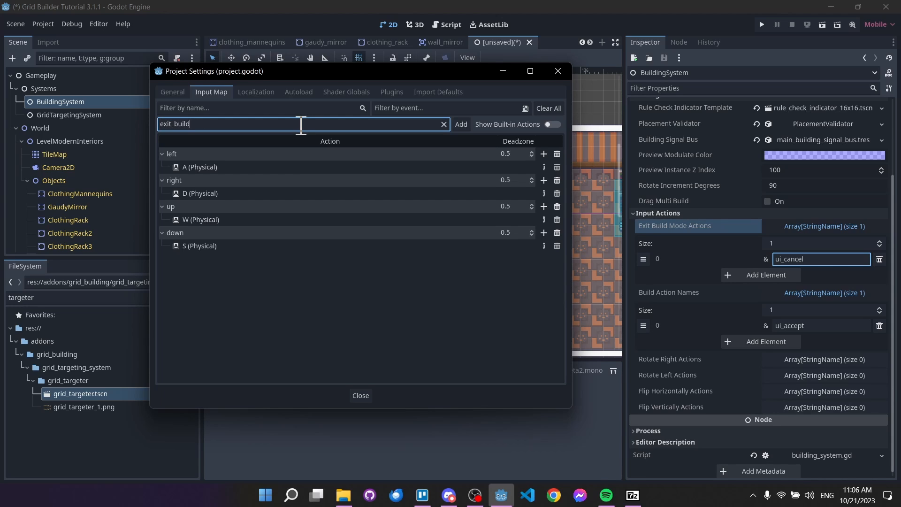
pyautogui.press('Return')
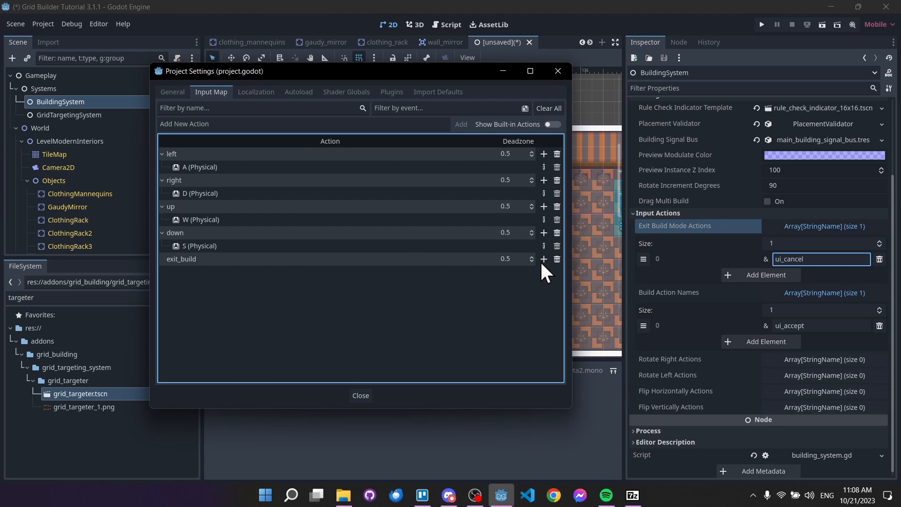
# Step: Bind the physical T key to the exit_build action and close the project settings
pyautogui.click(543, 259)
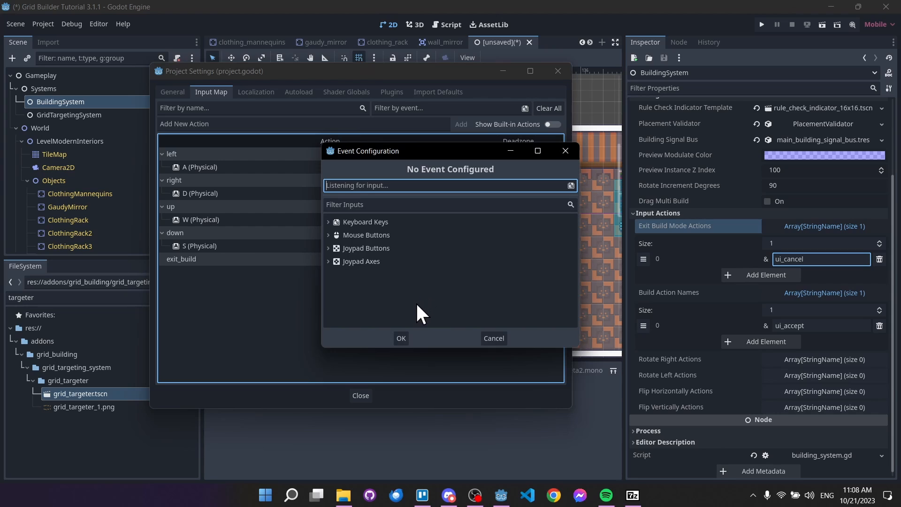
pyautogui.press('t')
pyautogui.click(400, 337)
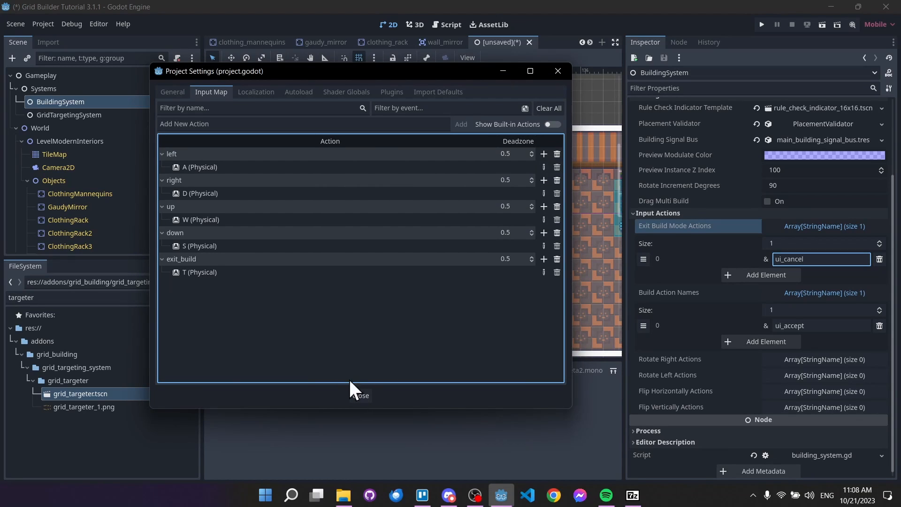
pyautogui.click(355, 397)
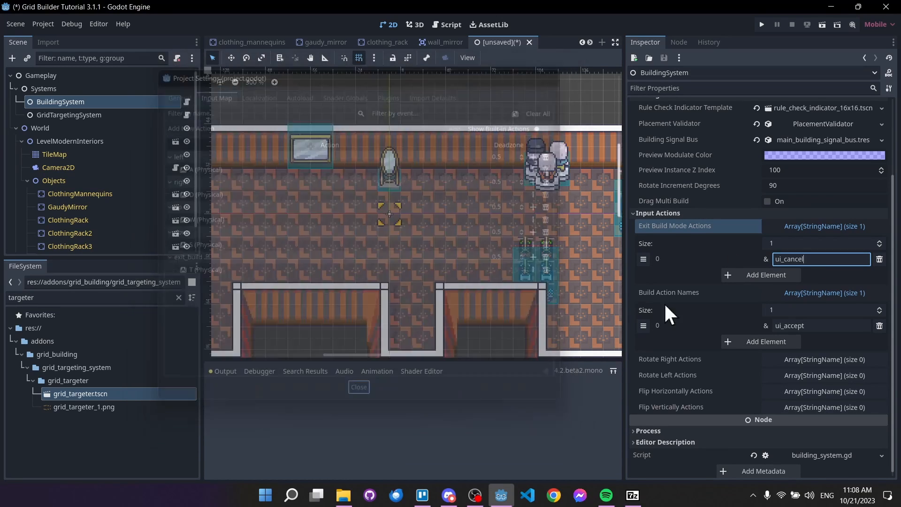
# Step: Set element 0 of BuildingSystem's Exit Build Mode Actions to exit_build
pyautogui.hotkey('ctrl', 'a')
pyautogui.write('exit_build')
pyautogui.press('Return')
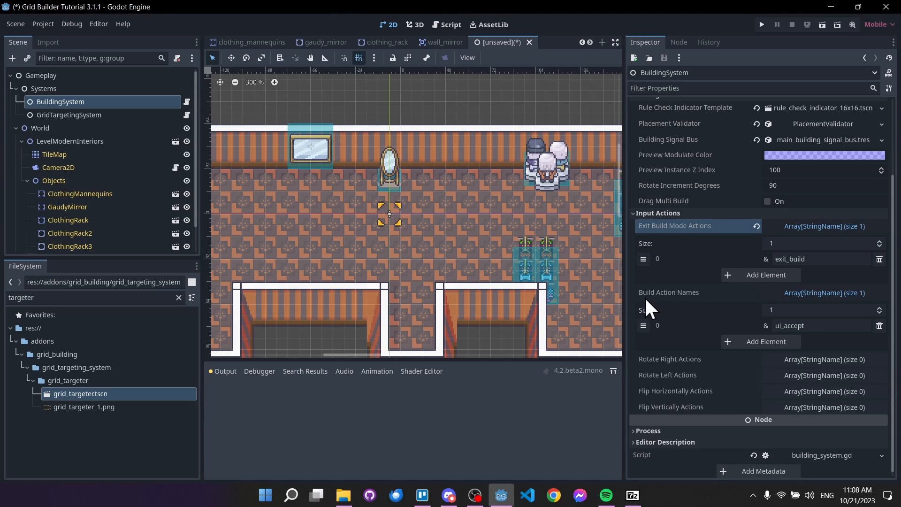
# Step: Add a new input action named build to the project's Input Map
pyautogui.click(53, 25)
pyautogui.click(59, 38)
pyautogui.click(330, 124)
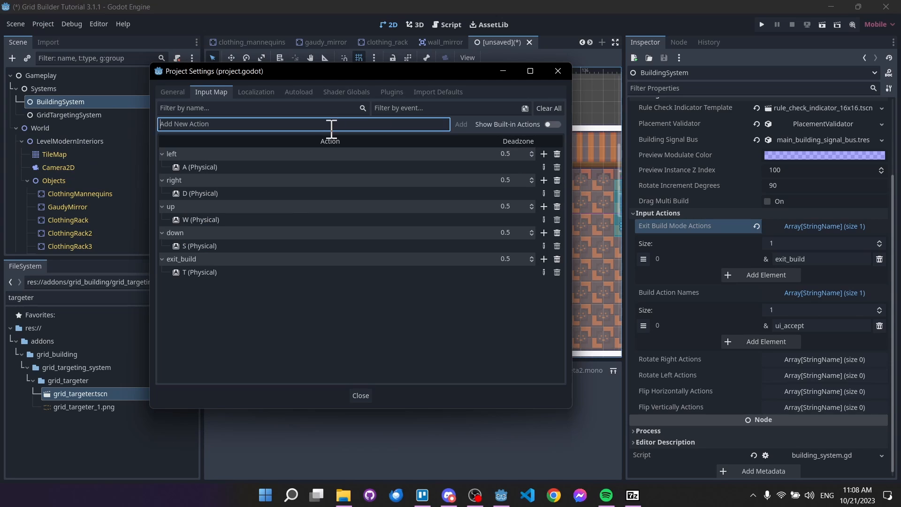
pyautogui.write('build')
pyautogui.press('Return')
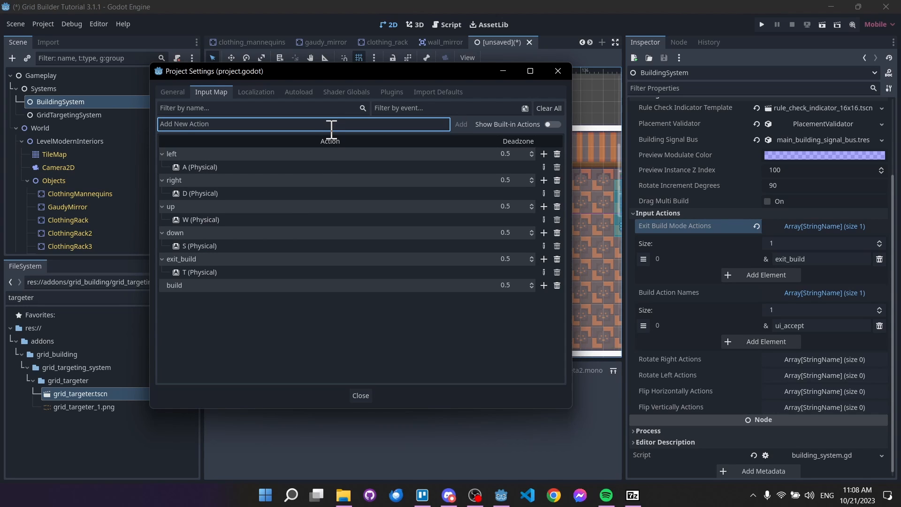
# Step: Bind the Left Mouse Button on all devices to the build action and close the project settings
pyautogui.click(543, 285)
pyautogui.click(450, 190)
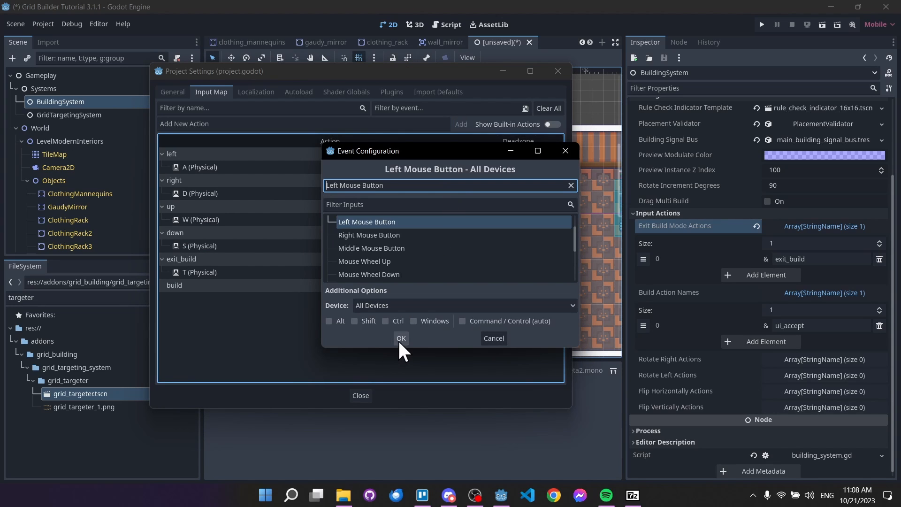
pyautogui.click(400, 338)
pyautogui.click(361, 395)
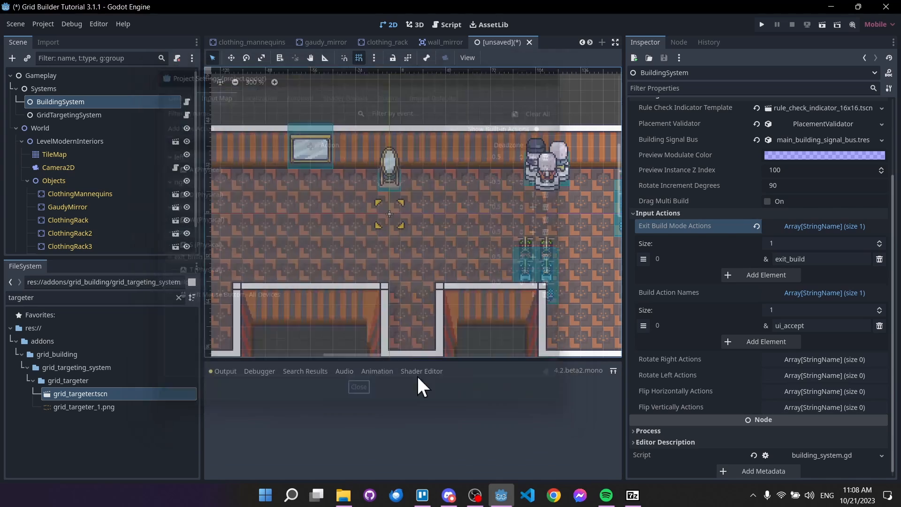
# Step: Set element 0 of BuildingSystem's Build Action Names to build
pyautogui.click(798, 325)
pyautogui.write('build')
pyautogui.press('Return')
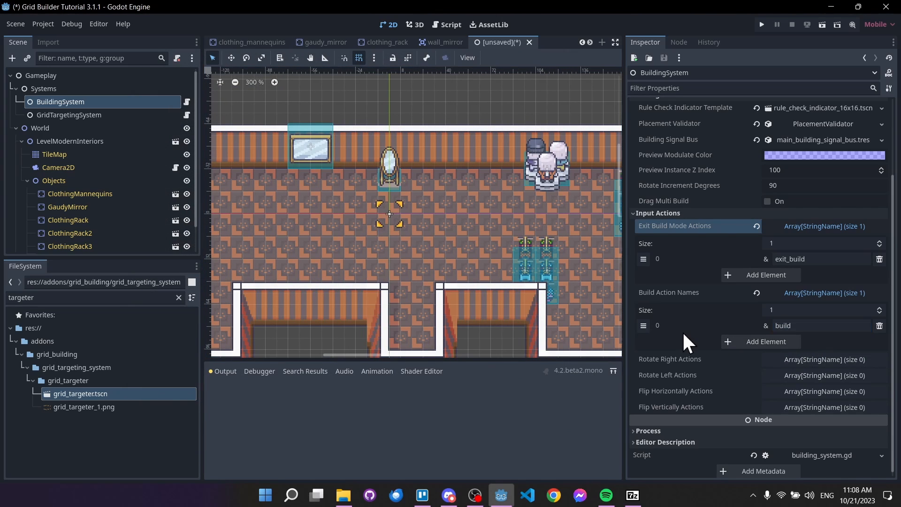
pyautogui.scroll(-1, 69, 157)
pyautogui.scroll(1, 69, 157)
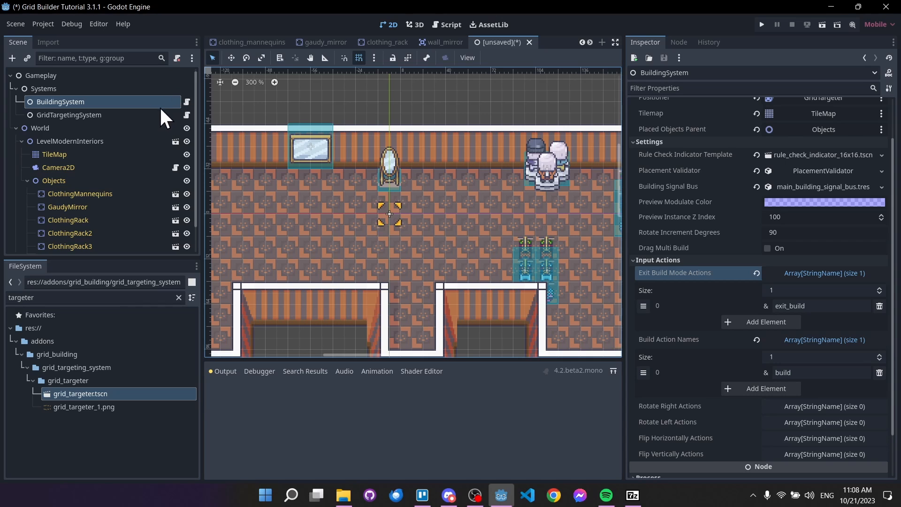
# Step: Save the scene as gameplay.tscn in the project root folder res://
pyautogui.hotkey('ctrl', 's')
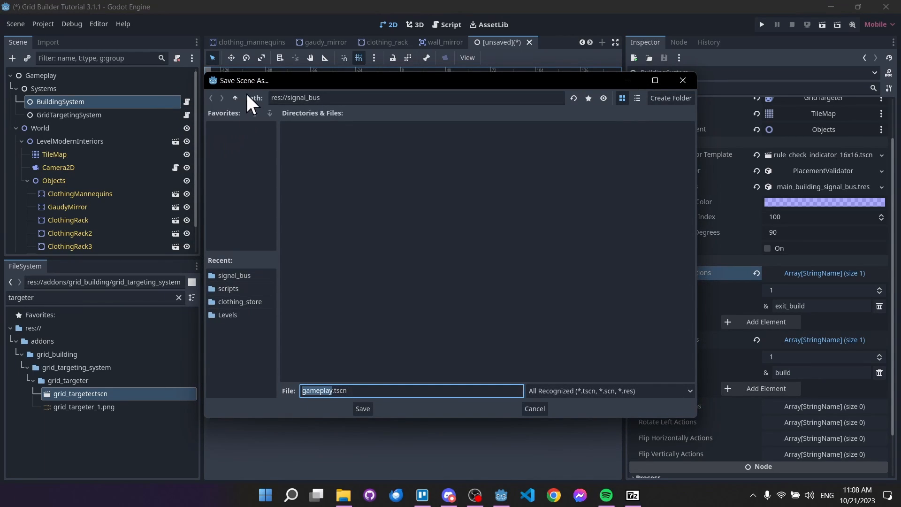
pyautogui.click(236, 98)
pyautogui.moveTo(351, 396); pyautogui.dragTo(246, 398)
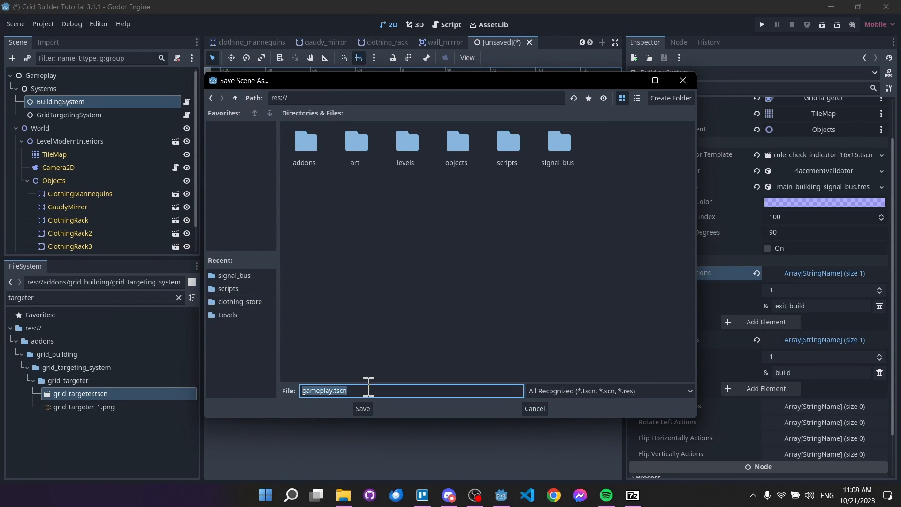
pyautogui.moveTo(368, 388); pyautogui.dragTo(298, 397)
pyautogui.click(393, 392)
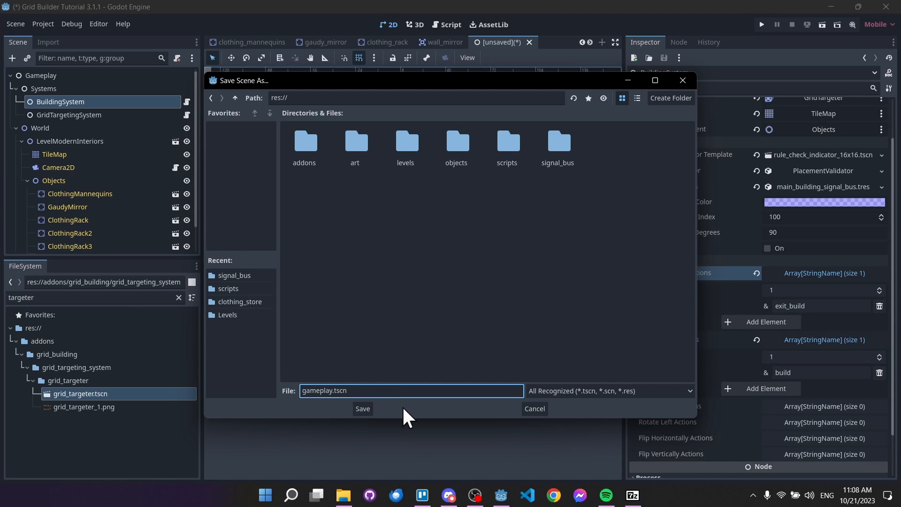
pyautogui.click(363, 408)
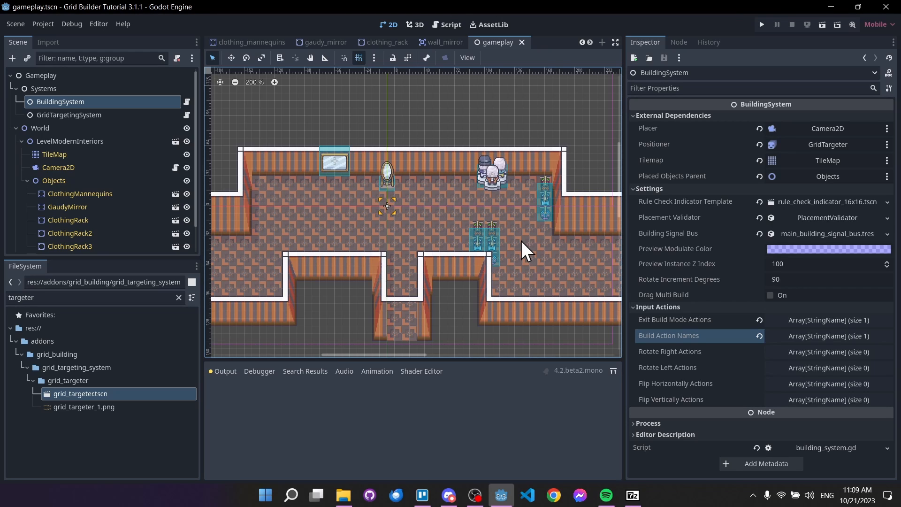
# Step: Clear the file filter, collapse the addons folder and select the clothing_store folder inside objects
pyautogui.click(178, 298)
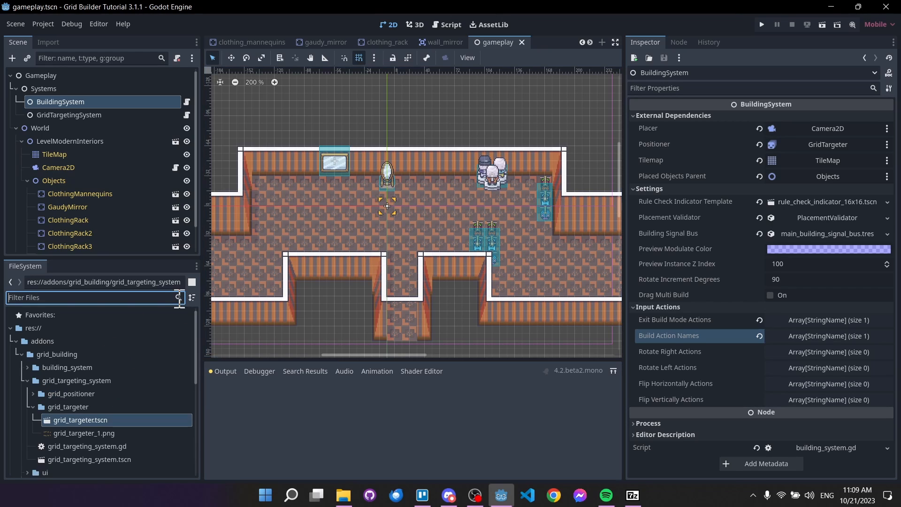
pyautogui.click(16, 341)
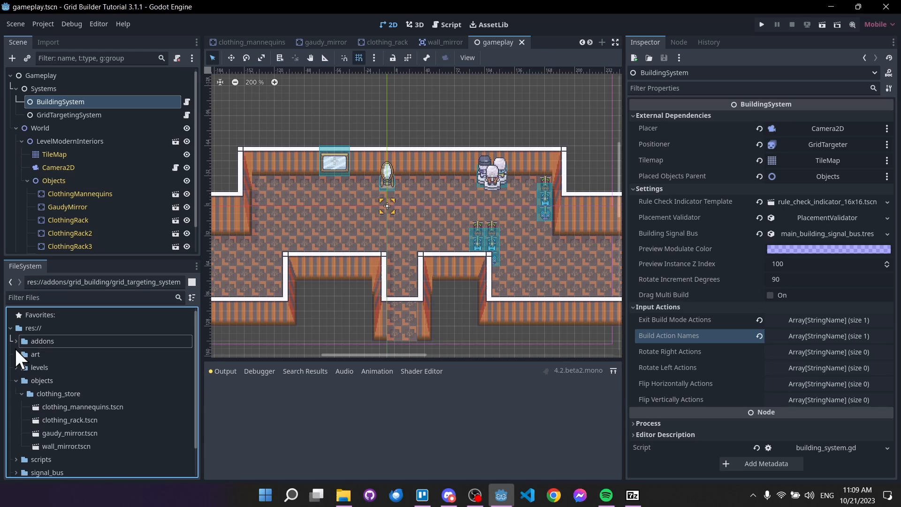
pyautogui.click(25, 382)
pyautogui.scroll(-1, 57, 379)
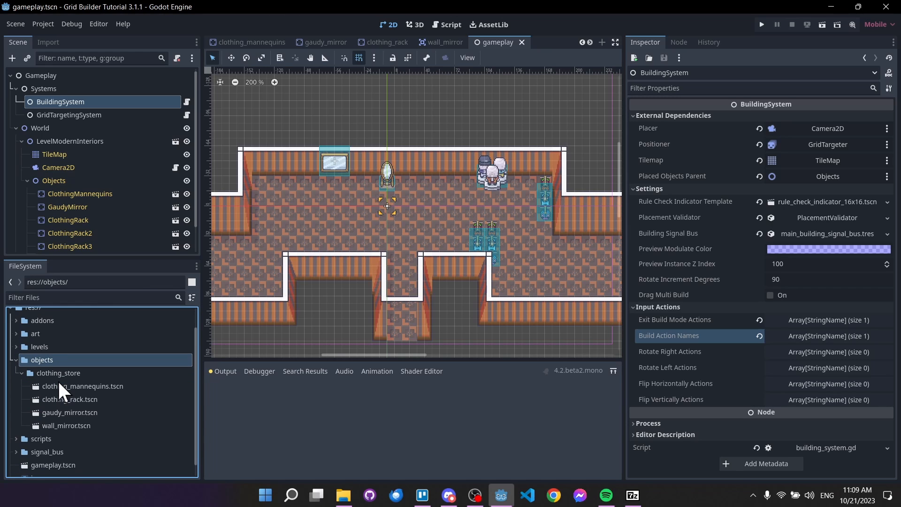
pyautogui.scroll(-1, 49, 367)
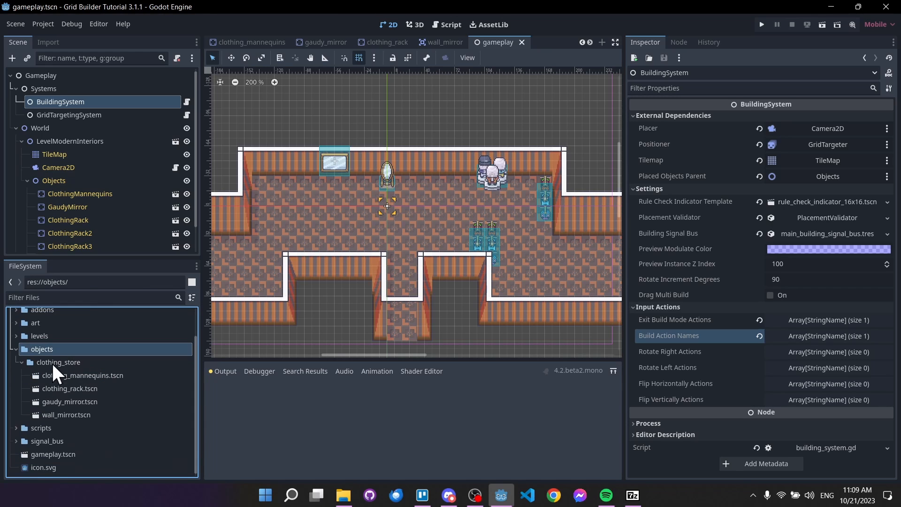
pyautogui.click(51, 362)
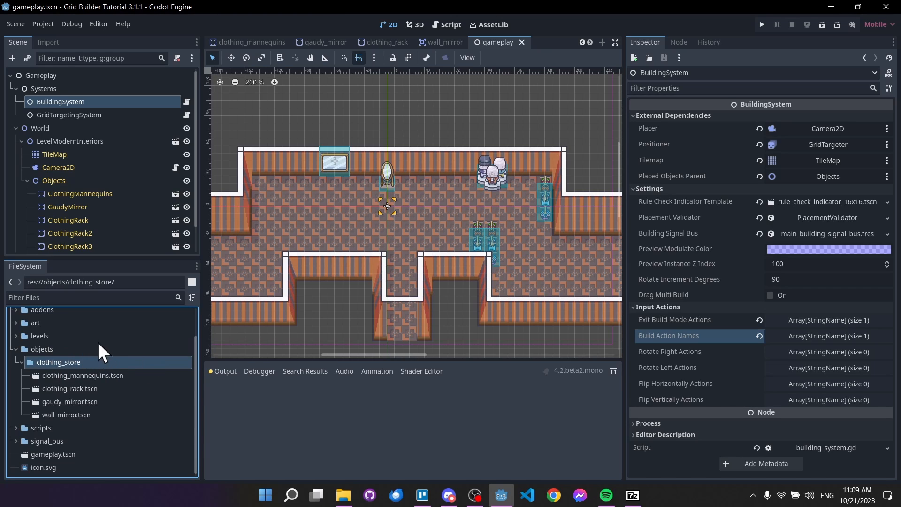
# Step: Look through the mannequins, clothing rack, gaudy mirror and wall mirror scene files in the clothing_store folder
pyautogui.scroll(1, 103, 351)
pyautogui.scroll(-1, 87, 347)
pyautogui.click(63, 376)
pyautogui.click(83, 389)
pyautogui.click(85, 401)
pyautogui.click(86, 415)
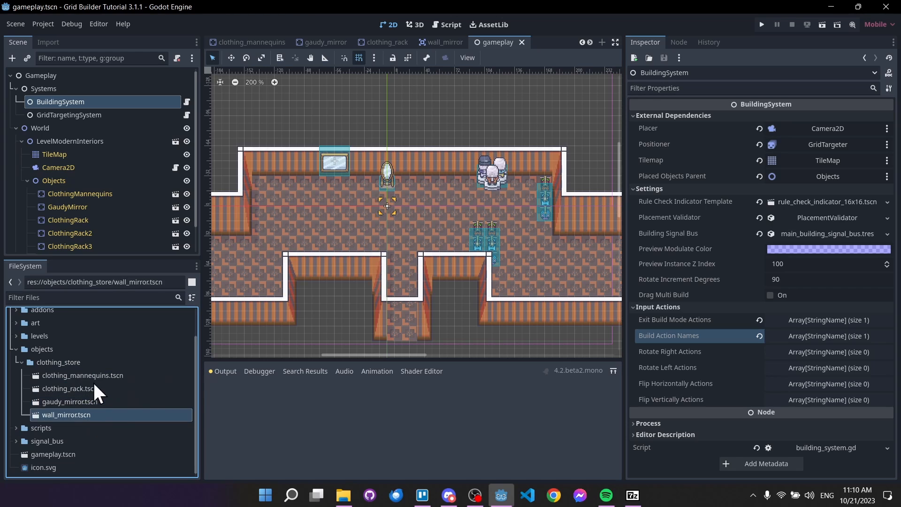
# Step: Open the clothing_mannequins, clothing_rack, gaudy_mirror and wall_mirror scenes in turn to view each object
pyautogui.doubleClick(95, 377)
pyautogui.doubleClick(93, 388)
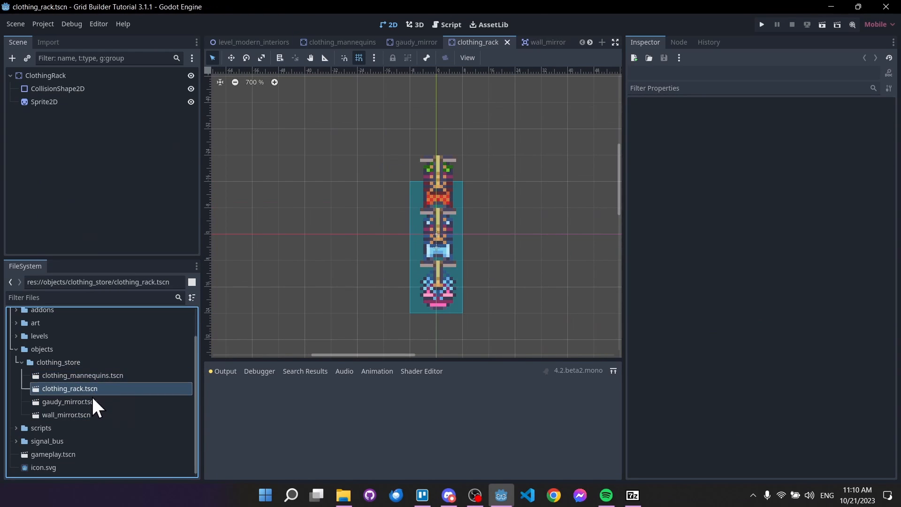
pyautogui.doubleClick(92, 400)
pyautogui.doubleClick(94, 410)
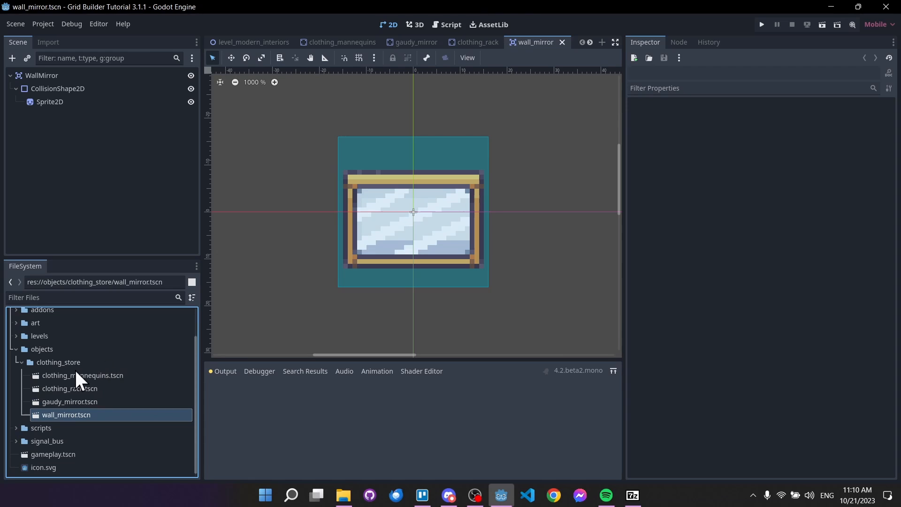
# Step: Create a Placeable resource in the clothing_store folder and save it as clothing_mannequins_placeable.tres
pyautogui.rightClick(106, 362)
pyautogui.moveTo(151, 310)
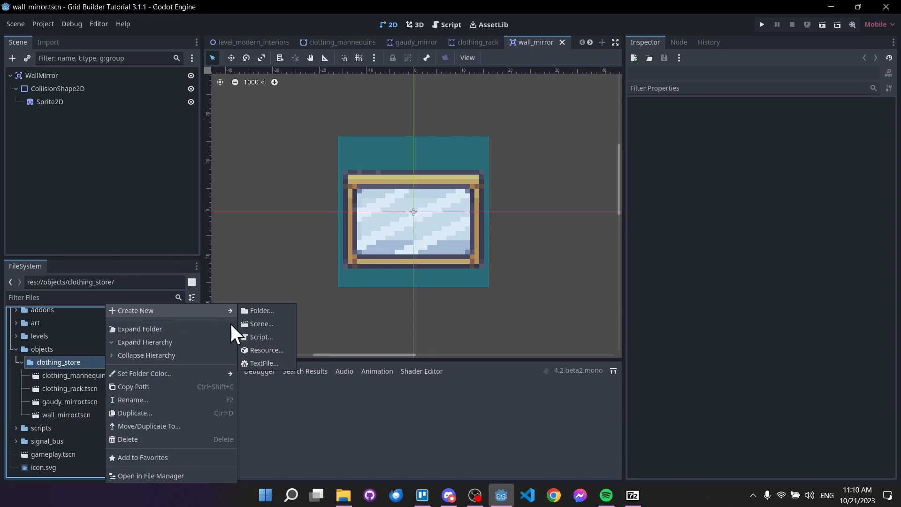
pyautogui.click(263, 348)
pyautogui.write('placeable')
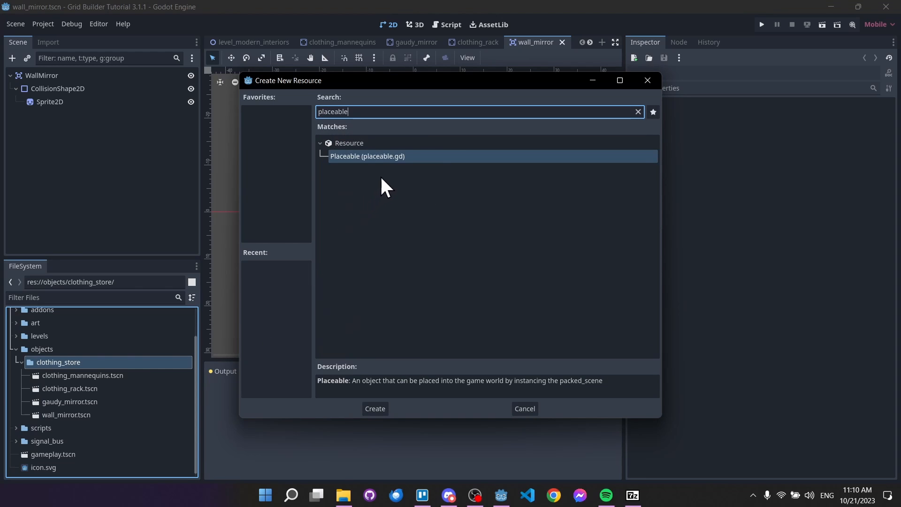
pyautogui.click(375, 408)
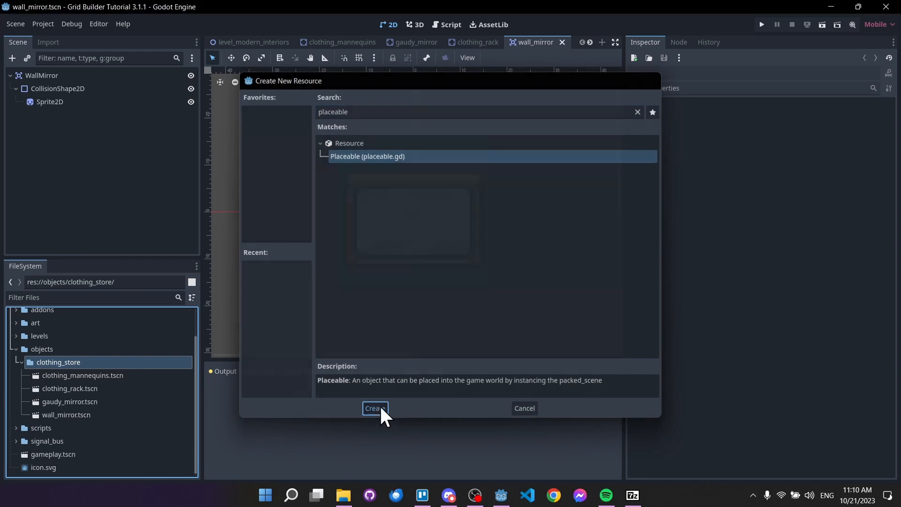
pyautogui.write('clothing_manne')
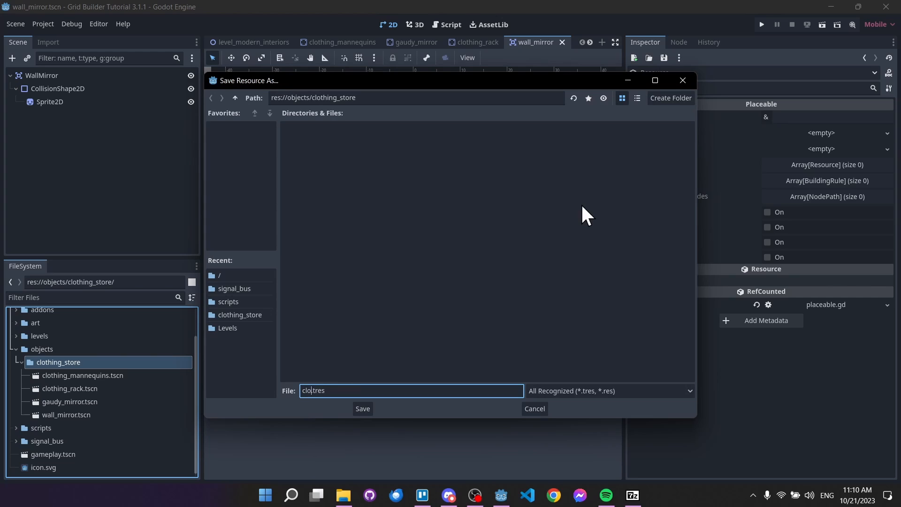
pyautogui.write('quins_placeable')
pyautogui.click(366, 409)
# Step: Select the clothing_mannequins_placeable.tres resource, and open the matching clothing_mannequins scene to view its object
pyautogui.click(114, 387)
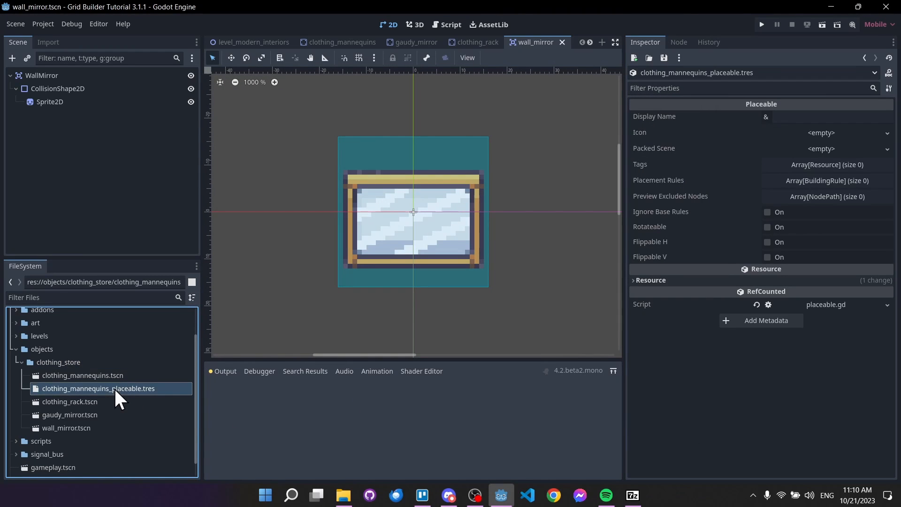
pyautogui.doubleClick(121, 375)
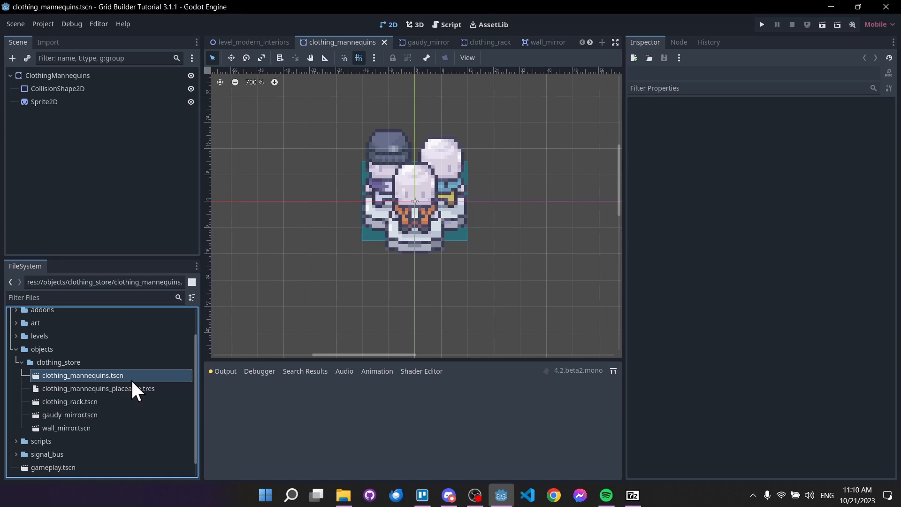
# Step: Set the display name of the clothing_mannequins_placeable.tres resource to "Clothing Mannequins"
pyautogui.click(133, 387)
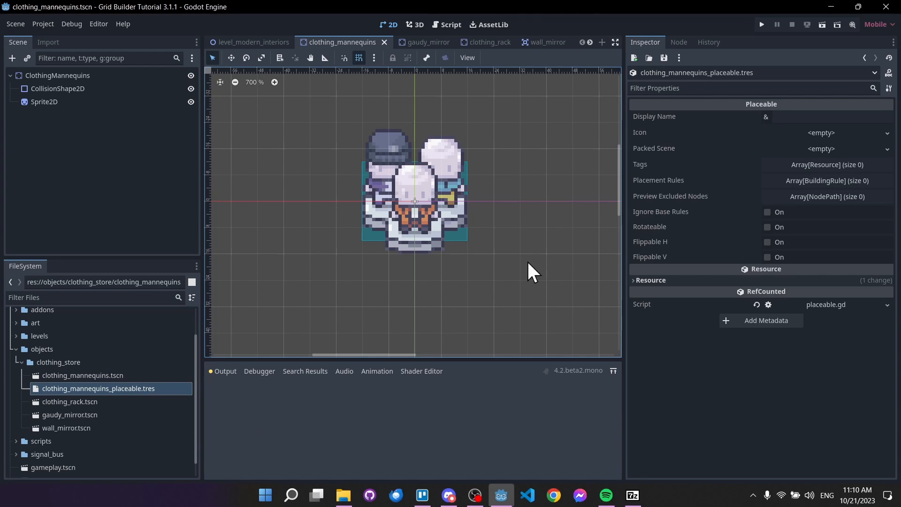
pyautogui.click(812, 118)
pyautogui.write('Clothing ')
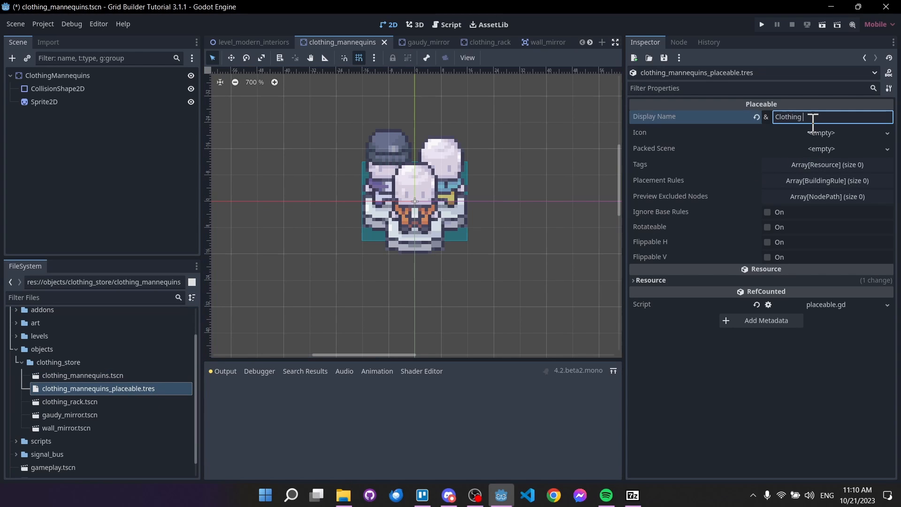
pyautogui.write('Mannequins')
pyautogui.press('Return')
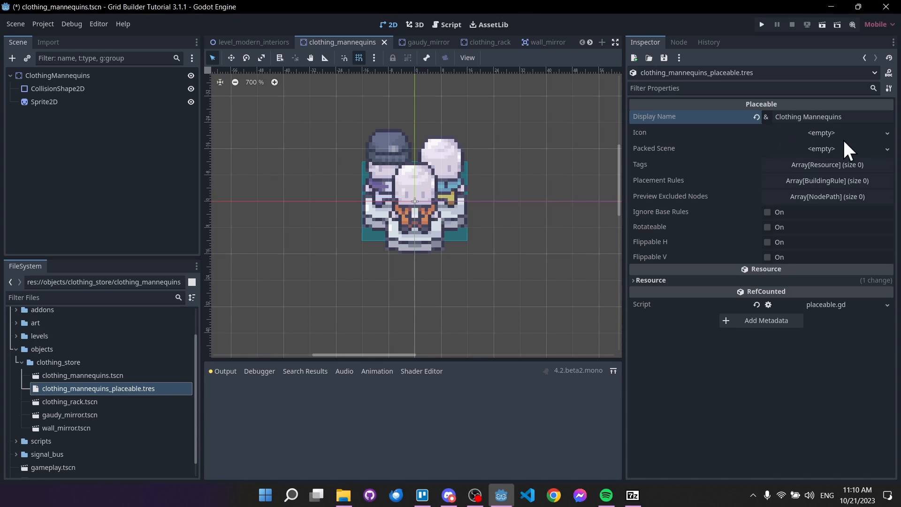
# Step: Copy the texture of the mannequins' Sprite2D node and paste it as the icon of clothing_mannequins_placeable.tres
pyautogui.click(86, 102)
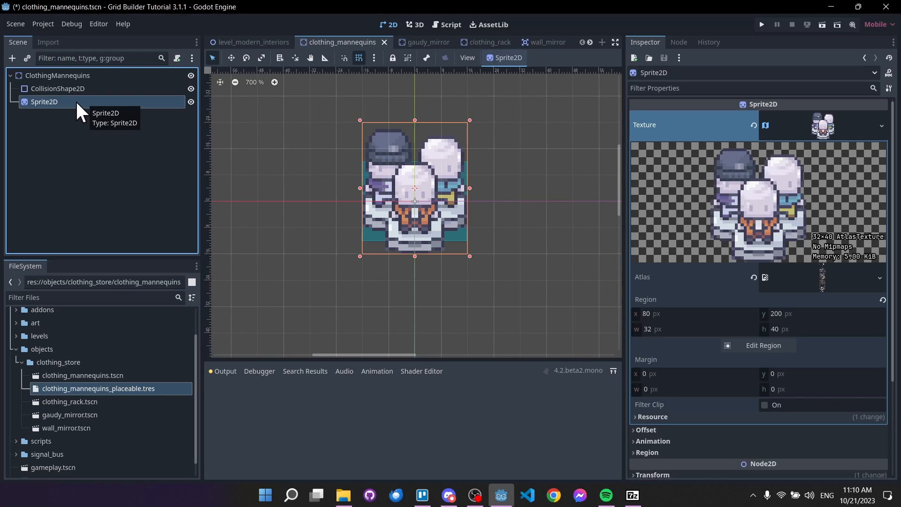
pyautogui.rightClick(822, 124)
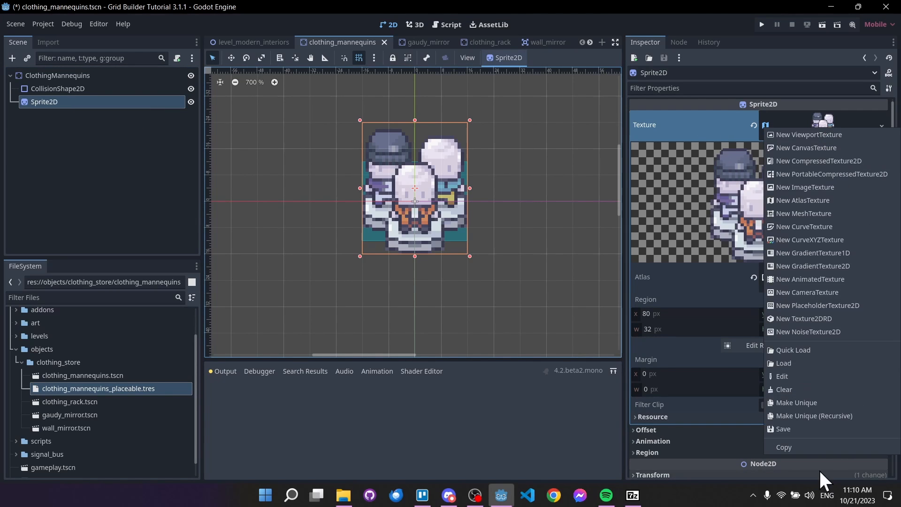
pyautogui.click(809, 447)
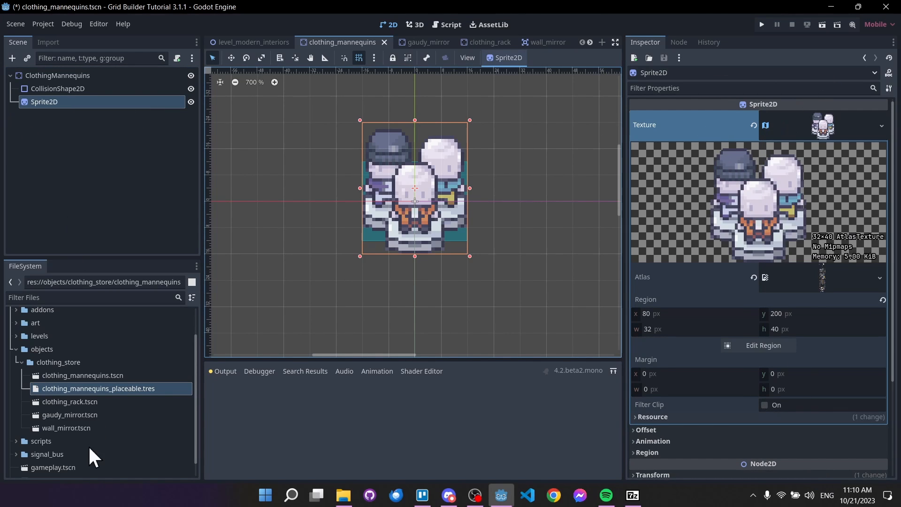
pyautogui.doubleClick(115, 392)
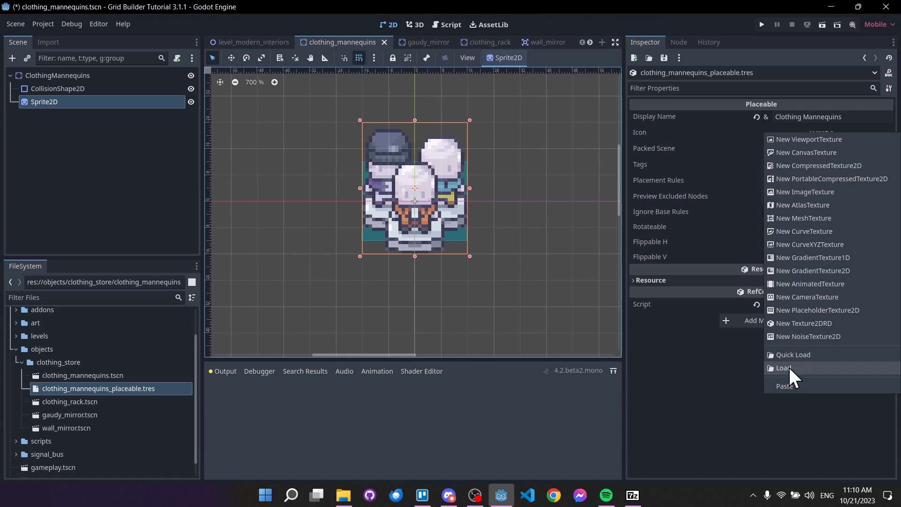
pyautogui.click(793, 384)
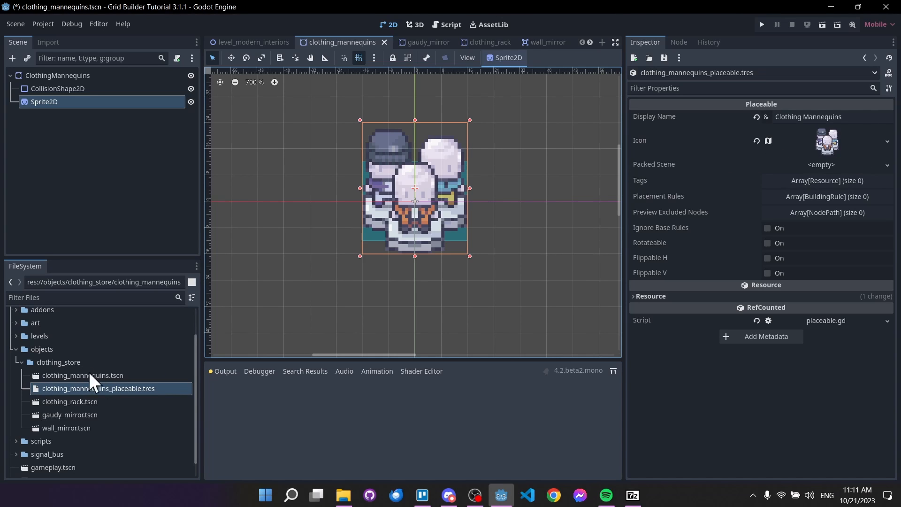
# Step: Assign clothing_mannequins.tscn as the placeable's Packed Scene and check its Preview Excluded Nodes array
pyautogui.moveTo(120, 372); pyautogui.dragTo(791, 161)
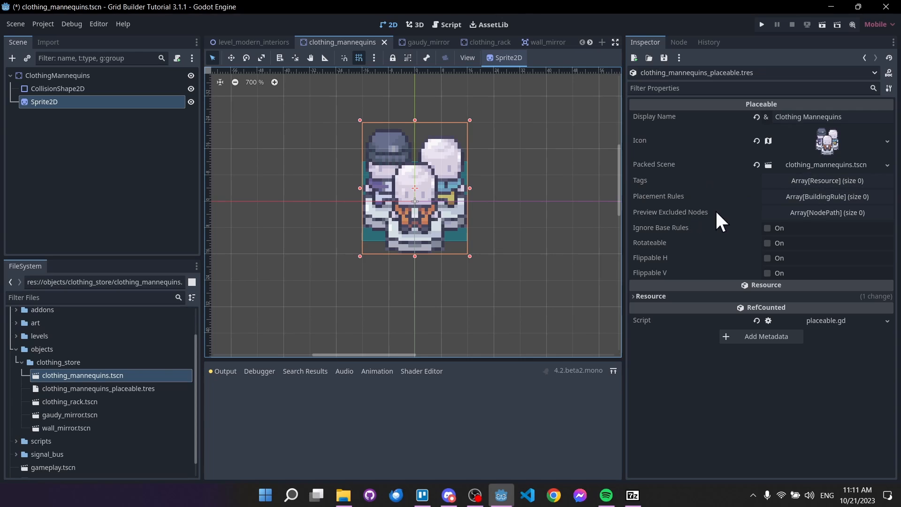
pyautogui.click(777, 214)
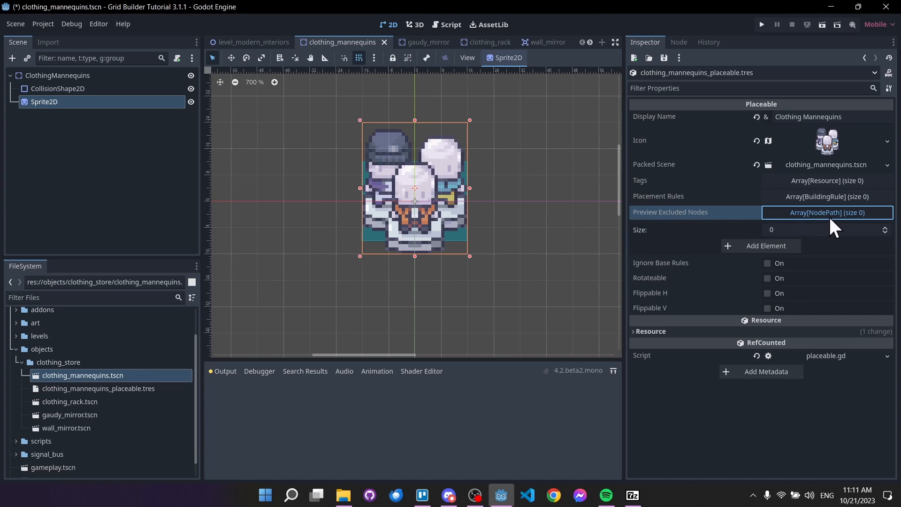
pyautogui.click(829, 215)
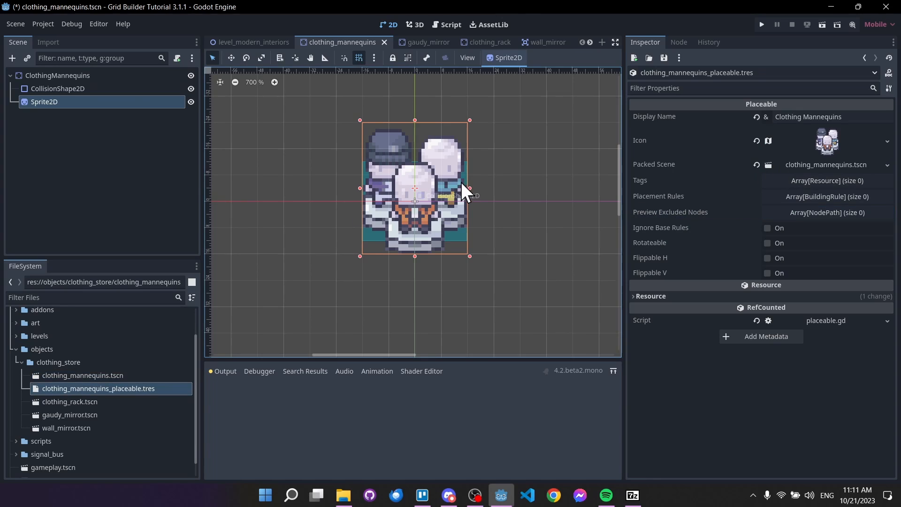
# Step: Examine the ClothingMannequins root, its collision shape and its sprite, and review the placeable's Placement Rules property
pyautogui.scroll(1, 460, 182)
pyautogui.click(47, 76)
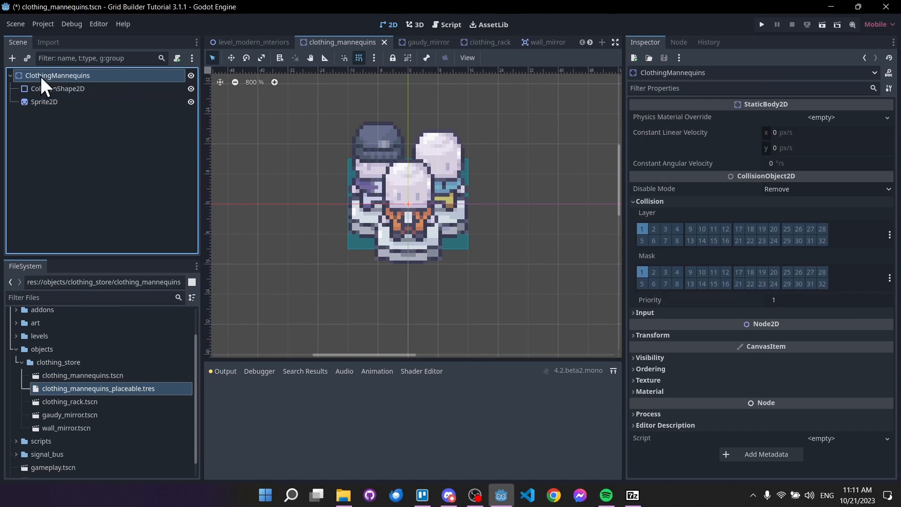
pyautogui.click(45, 87)
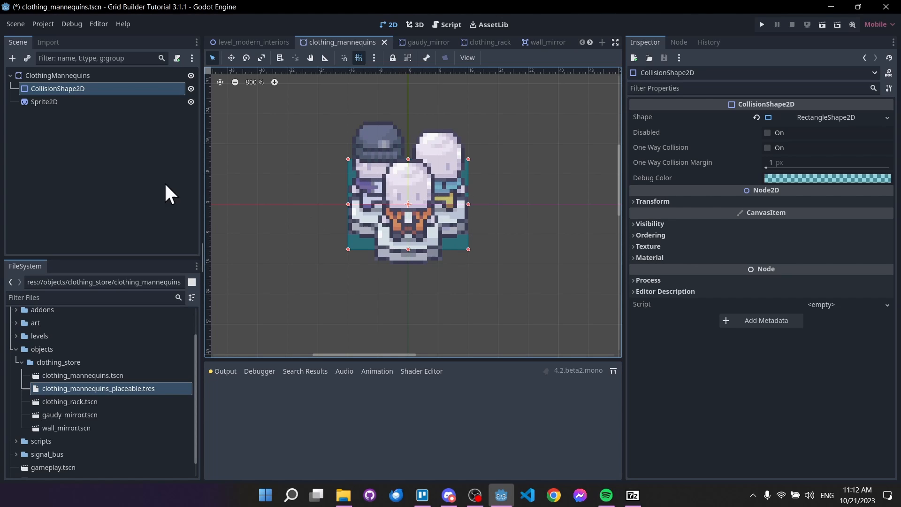
pyautogui.click(90, 100)
pyautogui.click(99, 78)
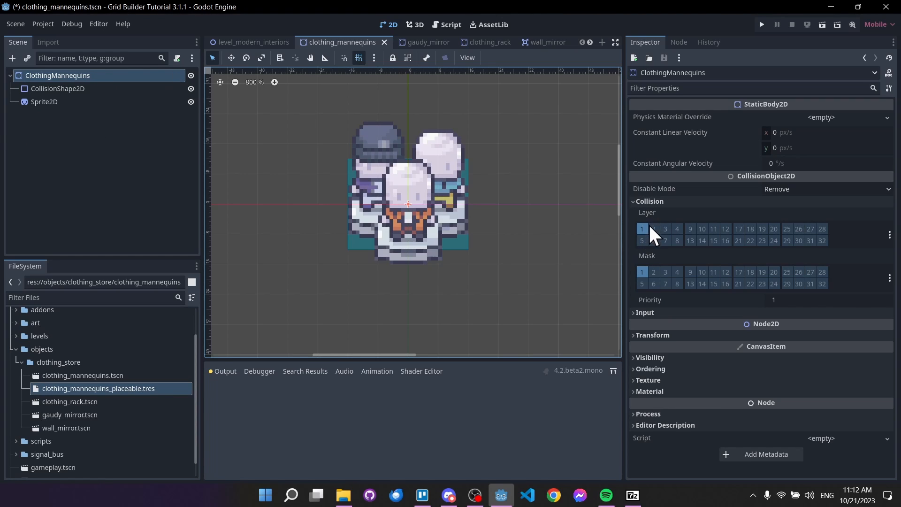
pyautogui.click(56, 89)
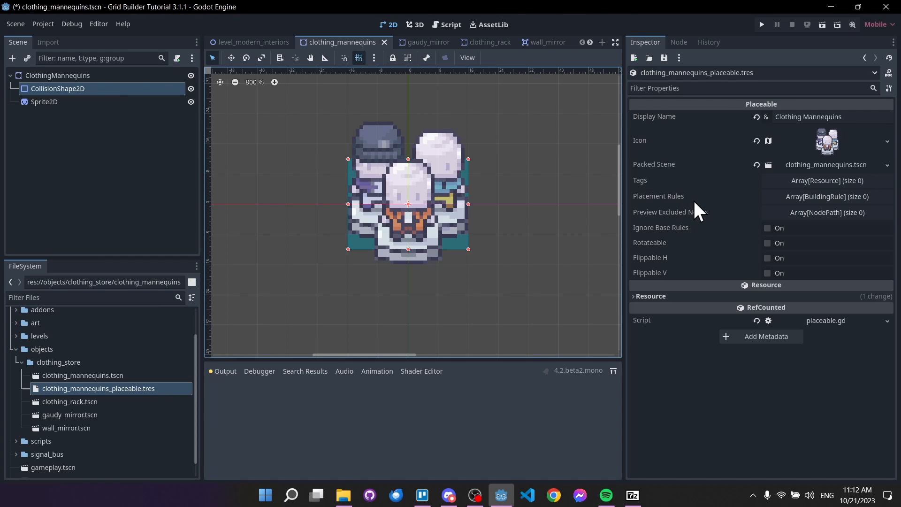
pyautogui.moveTo(700, 197)
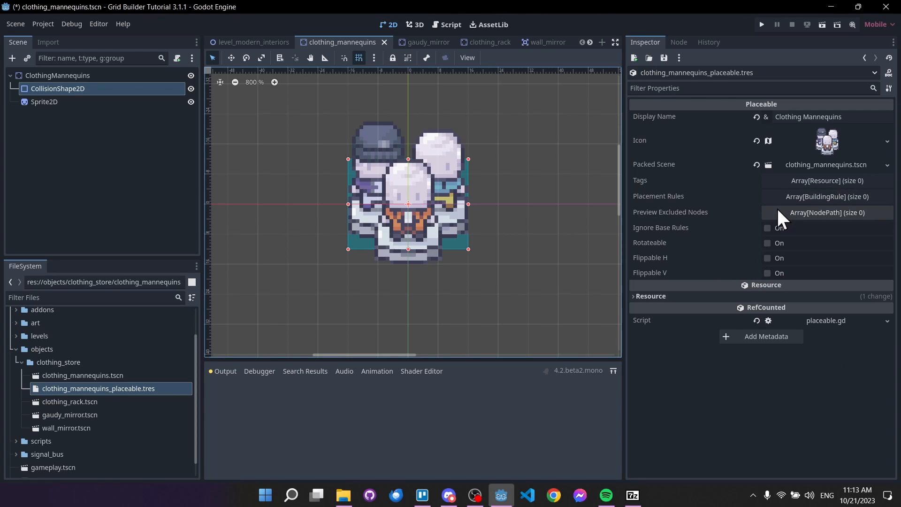
# Step: Open the gameplay scene and select the BuildingSystem node to view its dependencies and settings
pyautogui.click(590, 42)
pyautogui.click(591, 42)
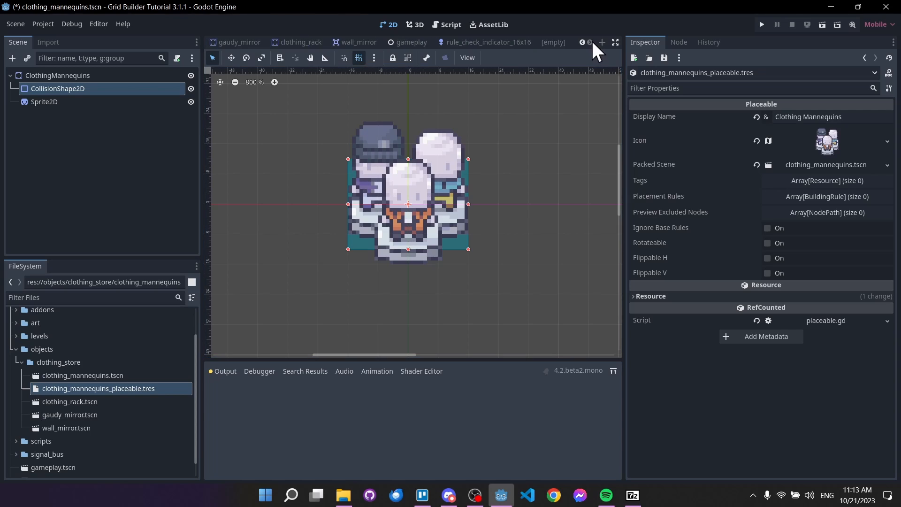
pyautogui.click(408, 43)
pyautogui.moveTo(475, 207); pyautogui.dragTo(459, 191, button='middle')
pyautogui.click(58, 102)
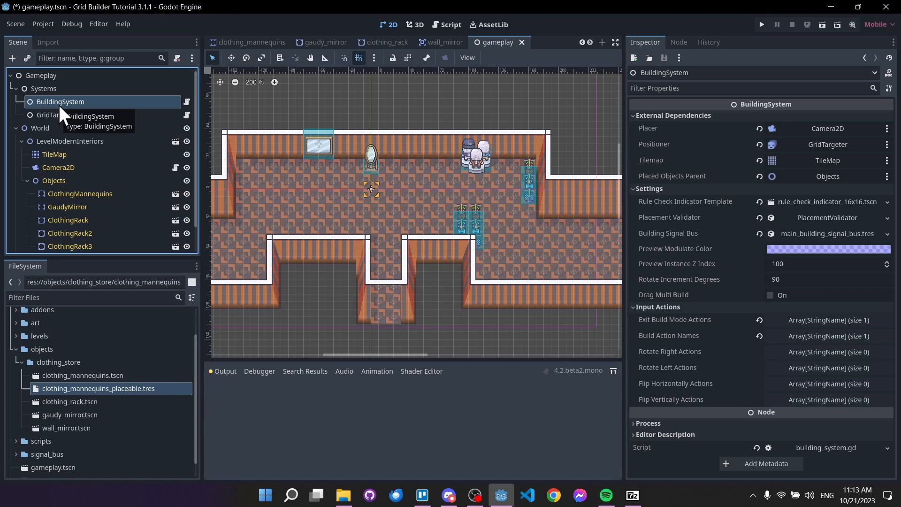
# Step: Collapse the World branch and add a CanvasLayer node as a child of the Gameplay root
pyautogui.doubleClick(18, 128)
pyautogui.click(14, 127)
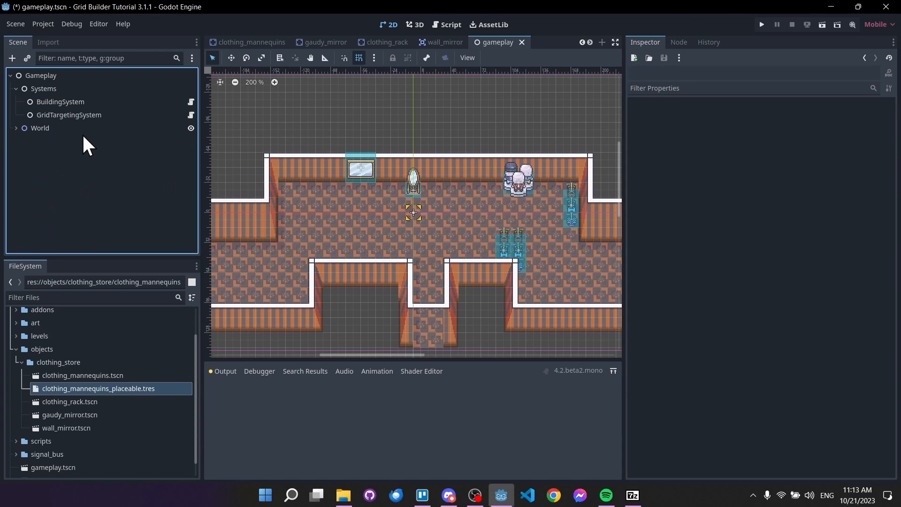
pyautogui.rightClick(83, 75)
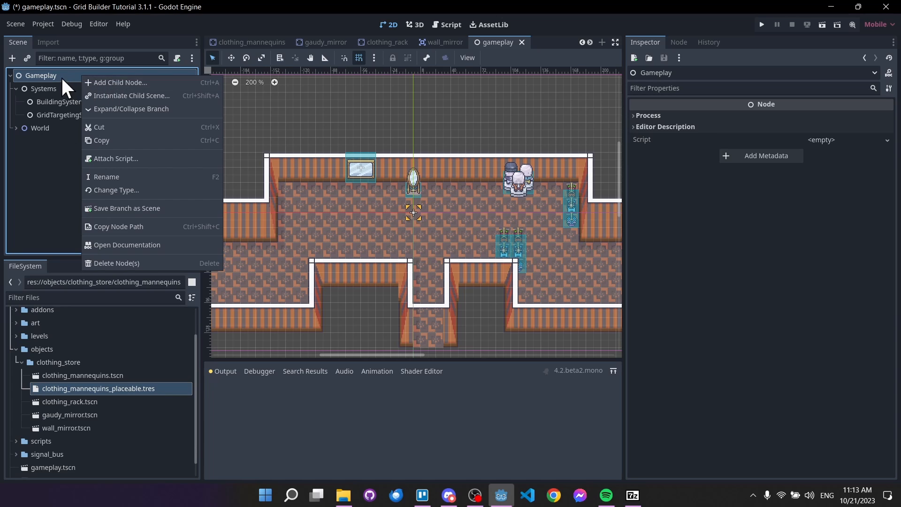
pyautogui.click(117, 83)
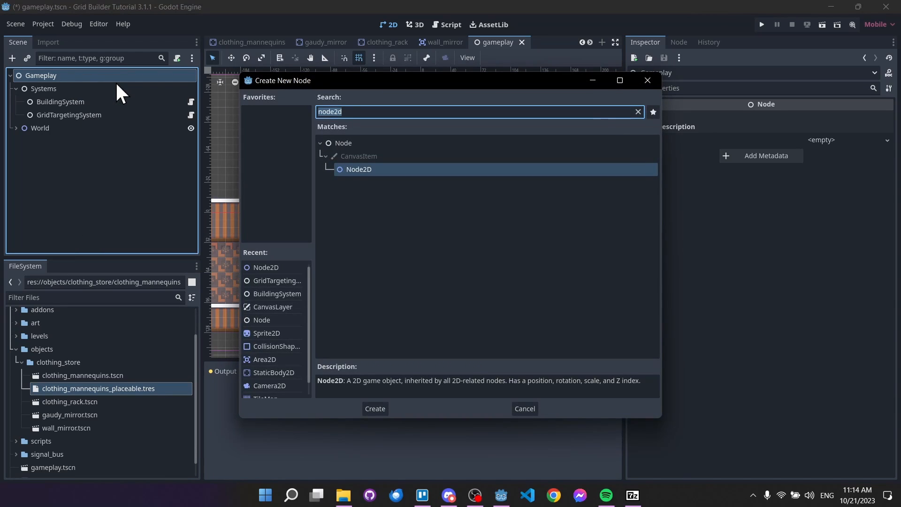
pyautogui.write('canvasl')
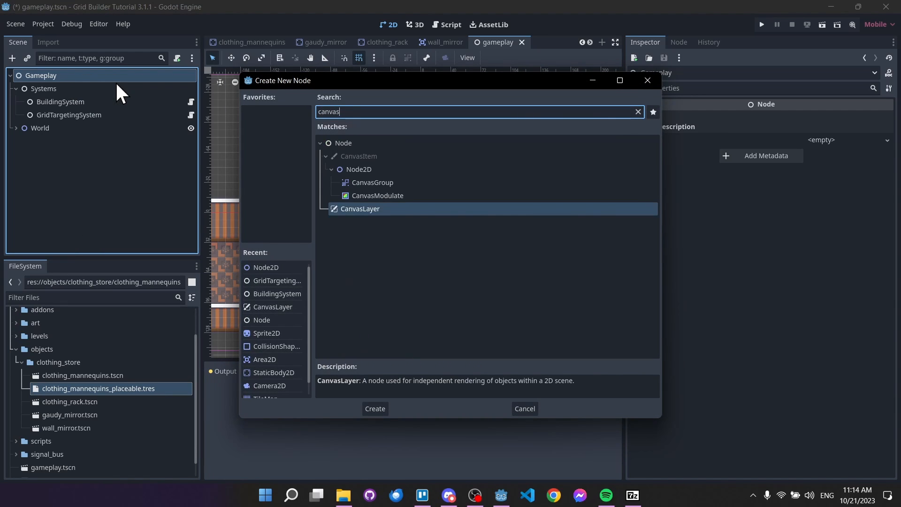
pyautogui.press('Return')
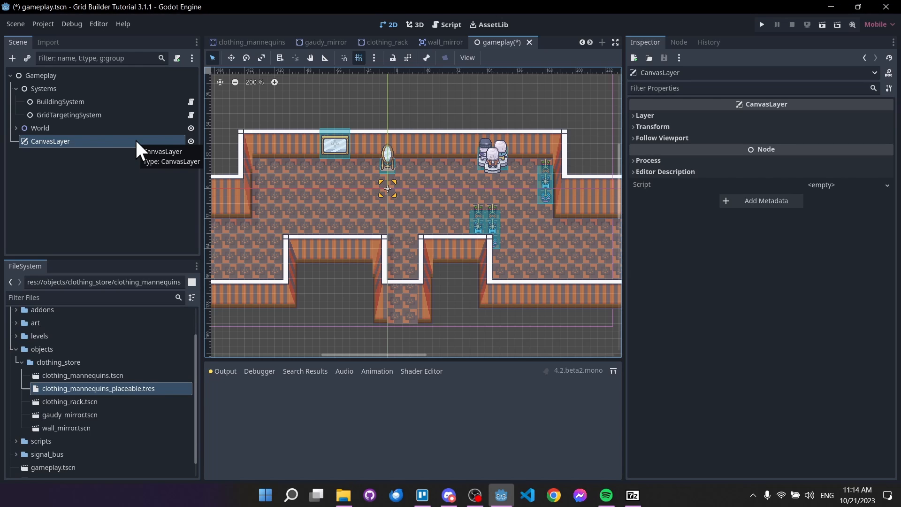
pyautogui.click(86, 165)
pyautogui.click(65, 130)
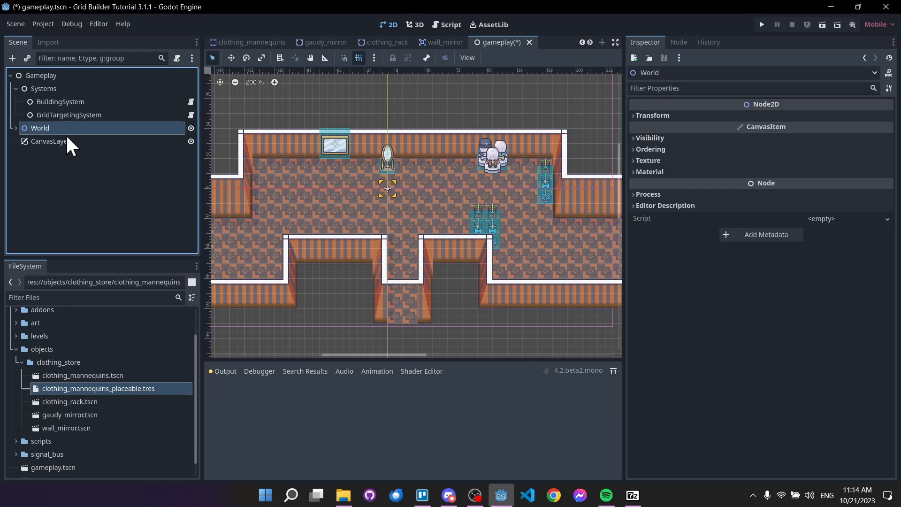
pyautogui.click(66, 140)
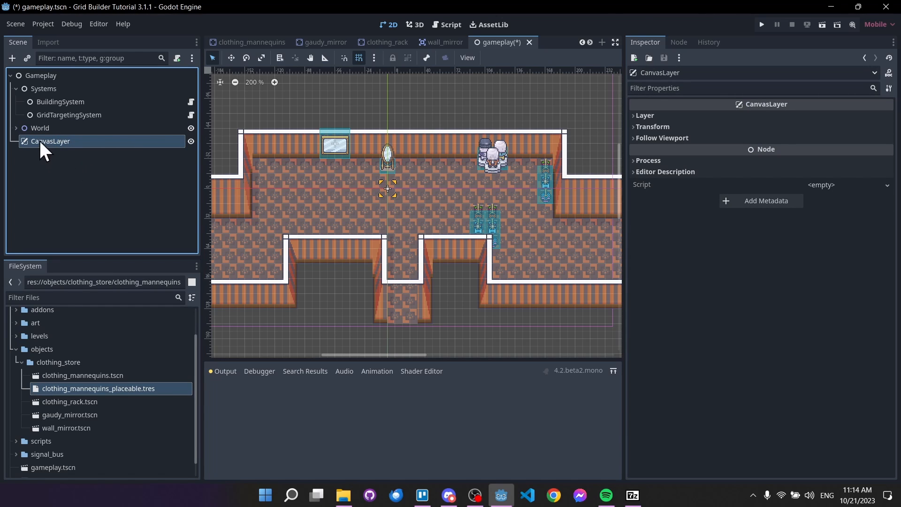
pyautogui.rightClick(79, 144)
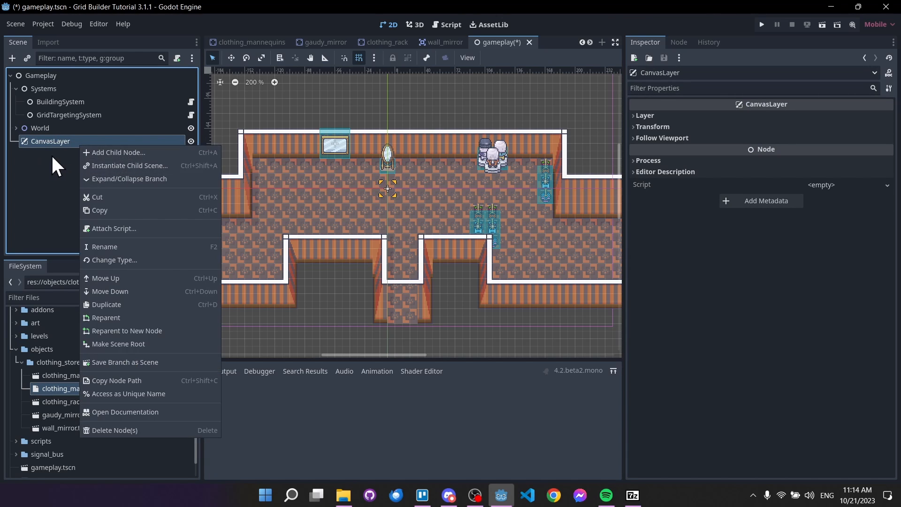
pyautogui.click(61, 128)
pyautogui.click(61, 141)
# Step: Filter the project files for "place", instance placeable_selection_ui.tscn under the CanvasLayer, and save the gameplay scene
pyautogui.click(84, 297)
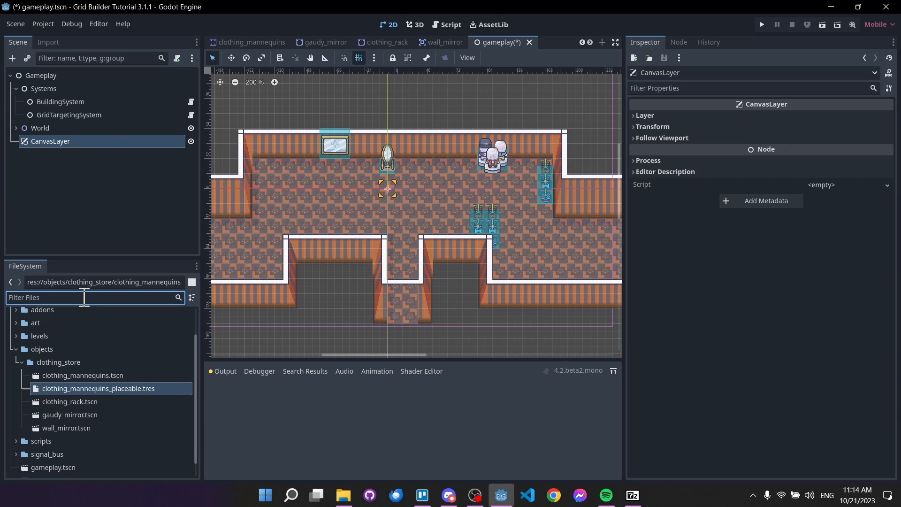
pyautogui.write('place')
pyautogui.scroll(-3, 118, 333)
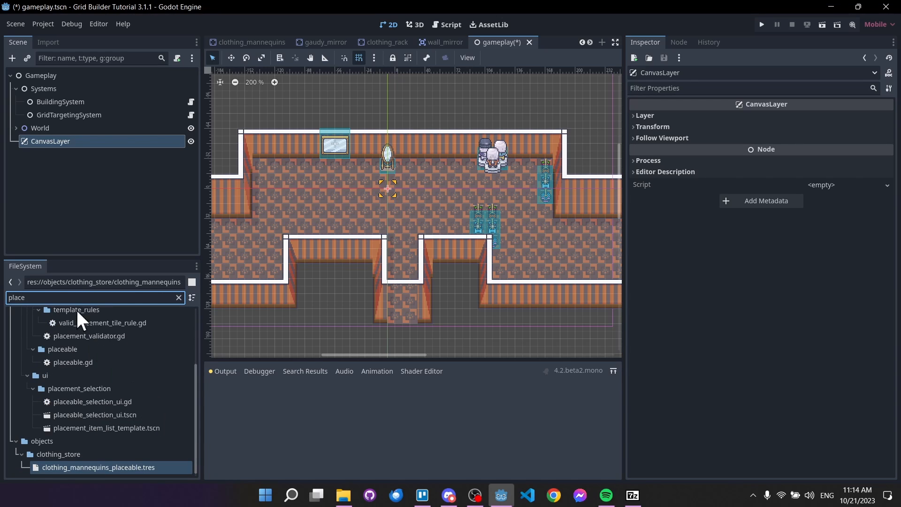
pyautogui.moveTo(102, 413); pyautogui.dragTo(96, 137)
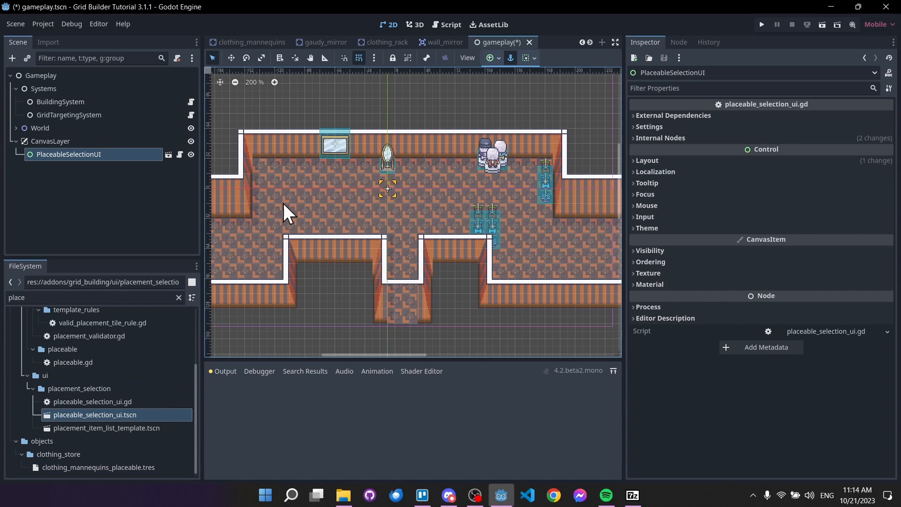
pyautogui.scroll(-4, 287, 211)
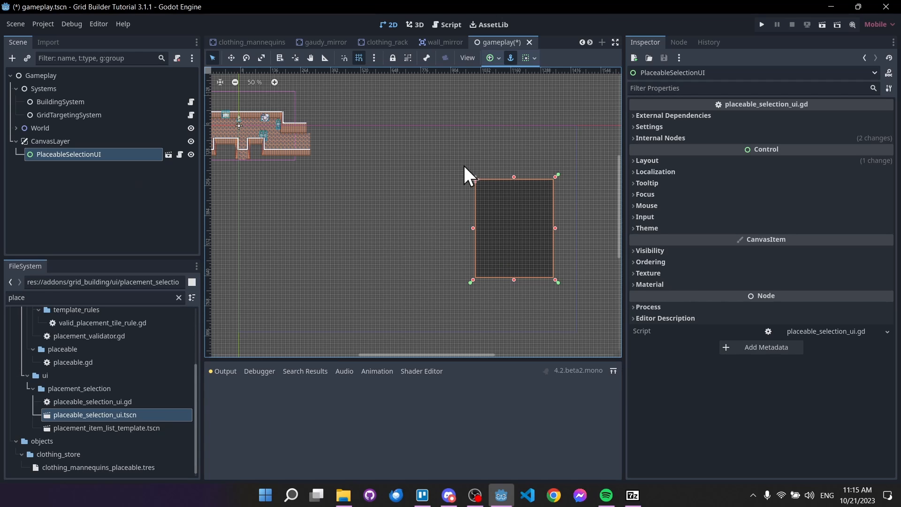
pyautogui.hotkey('ctrl', 's')
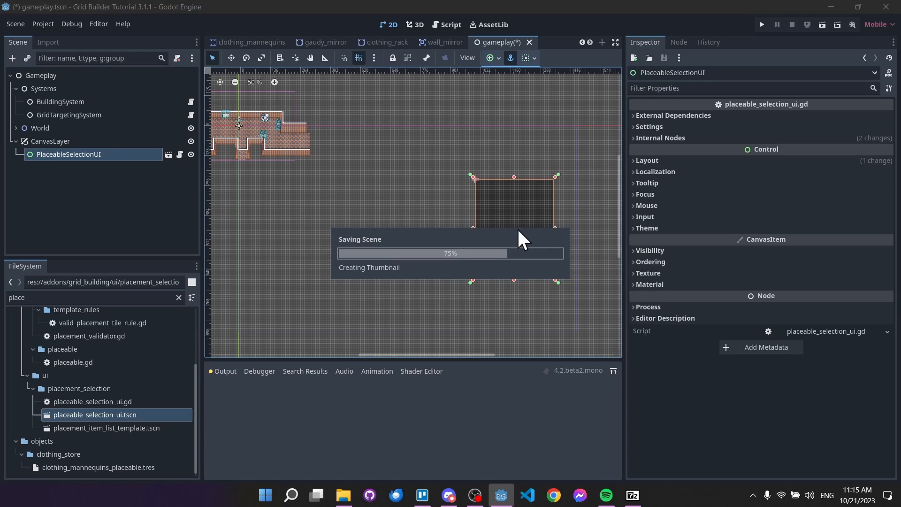
# Step: Assign the BuildingSystem node as the PlaceableSelectionUI's Building System dependency, save the scene, and expand the UI's Settings group
pyautogui.click(691, 116)
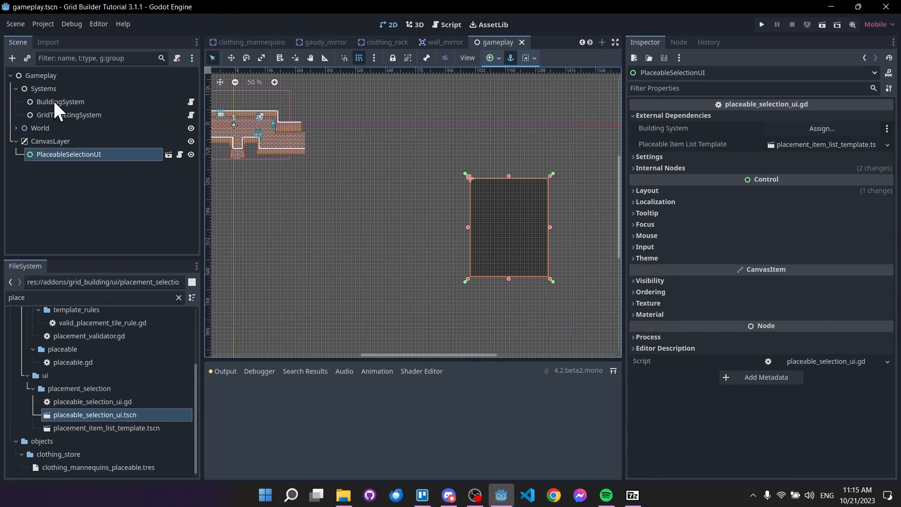
pyautogui.moveTo(53, 101); pyautogui.dragTo(784, 123)
pyautogui.click(784, 123)
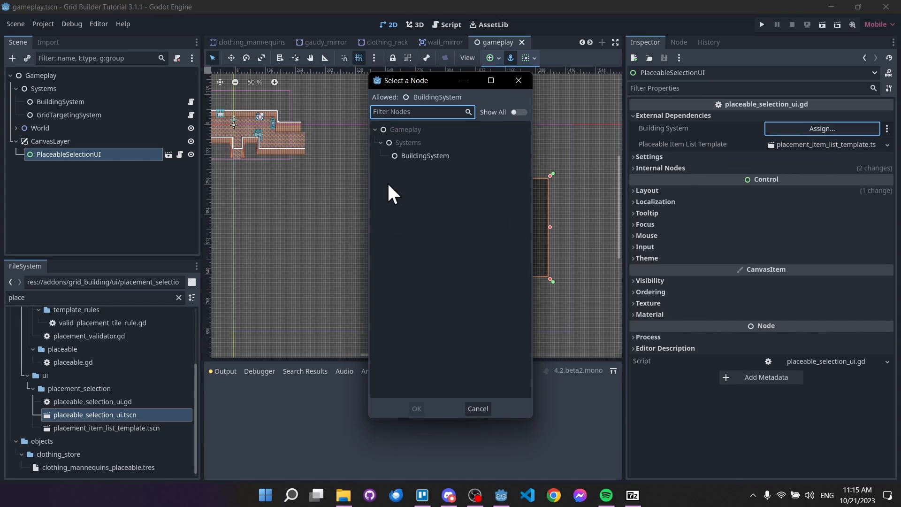
pyautogui.doubleClick(413, 158)
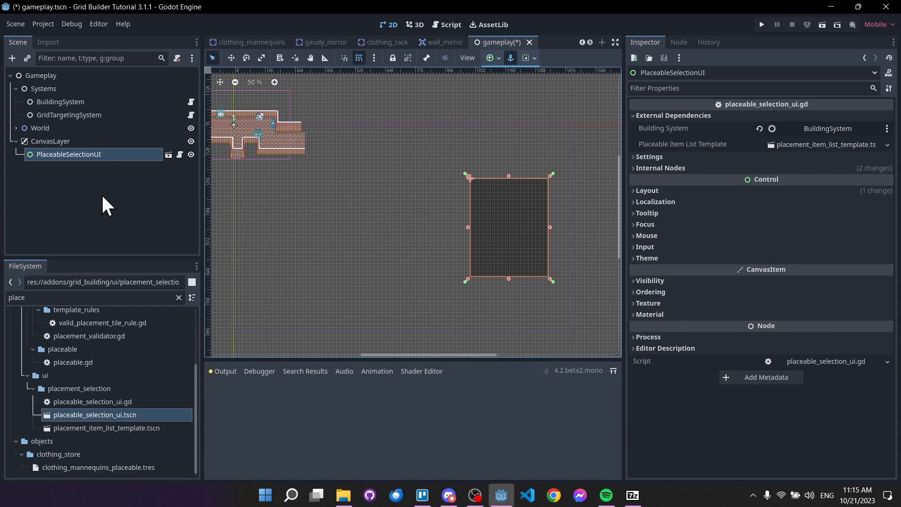
pyautogui.hotkey('ctrl', 's')
pyautogui.click(634, 156)
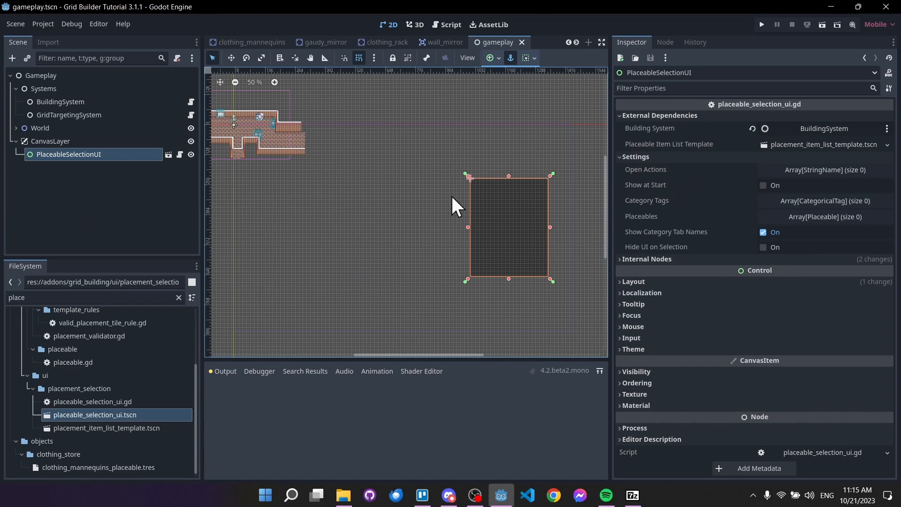
# Step: Add one element to the PlaceableSelectionUI's Open Actions array and set it to open_build
pyautogui.click(812, 170)
pyautogui.click(880, 185)
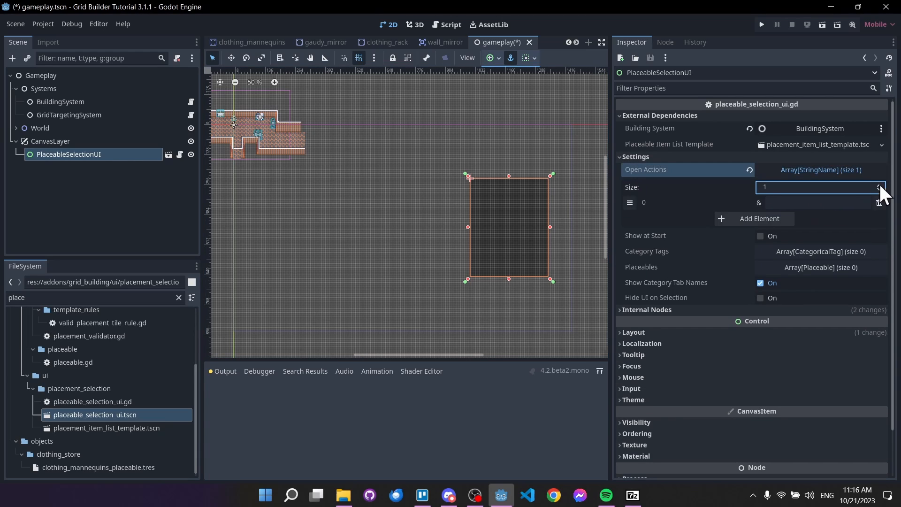
pyautogui.click(812, 204)
pyautogui.write('open_build')
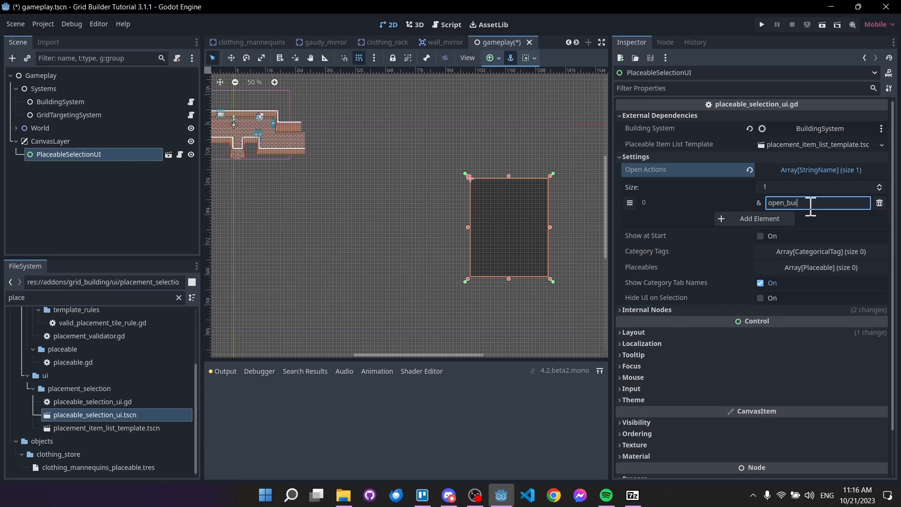
pyautogui.press('Return')
# Step: Add an open_build action to the project's input map and bind it to the physical B key
pyautogui.click(43, 24)
pyautogui.click(47, 36)
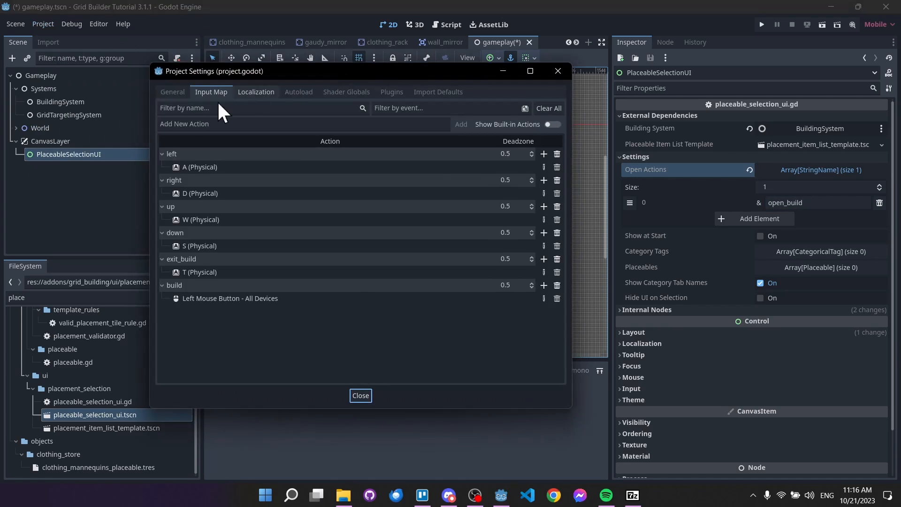
pyautogui.click(367, 125)
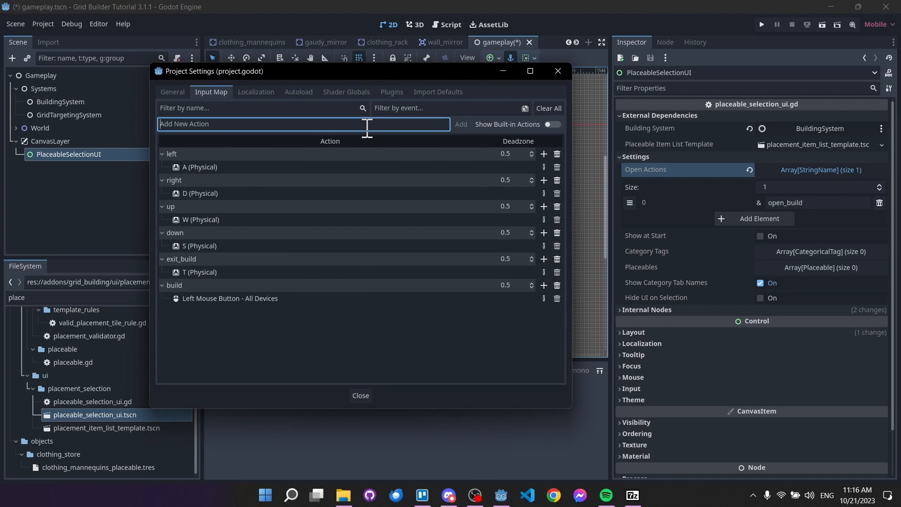
pyautogui.write('open_build')
pyautogui.press('Return')
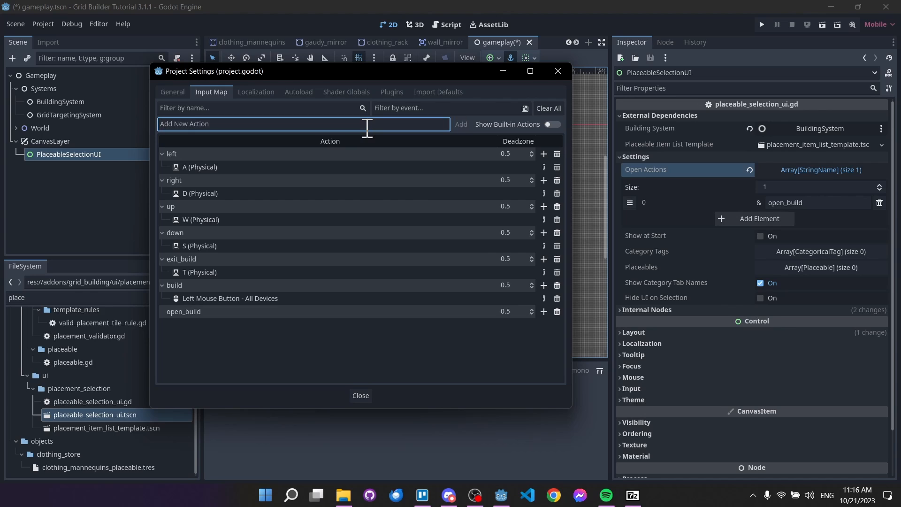
pyautogui.click(544, 312)
pyautogui.press('b')
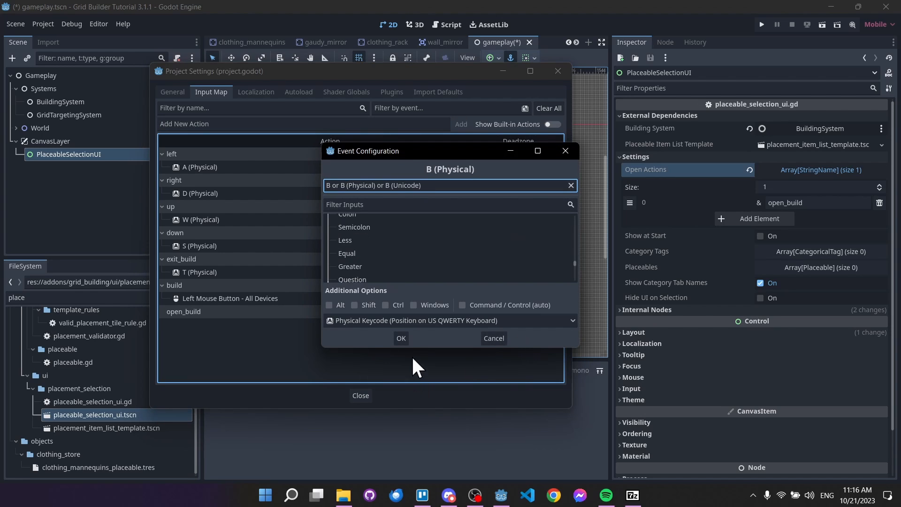
pyautogui.click(408, 353)
pyautogui.click(361, 396)
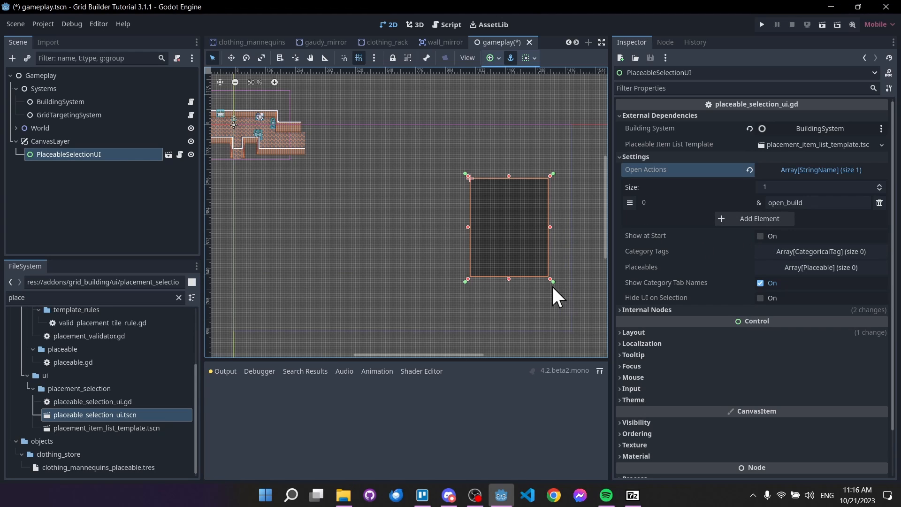
# Step: Examine the PlaceableSelectionUI's layout anchor points and its rectangle in the 2D viewport
pyautogui.moveTo(552, 286); pyautogui.dragTo(567, 295, button='middle')
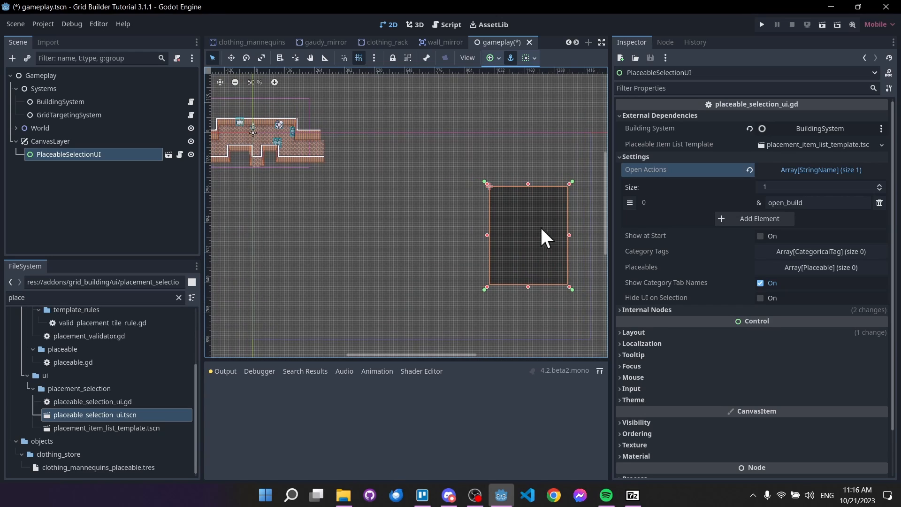
pyautogui.click(655, 334)
pyautogui.scroll(-2, 688, 375)
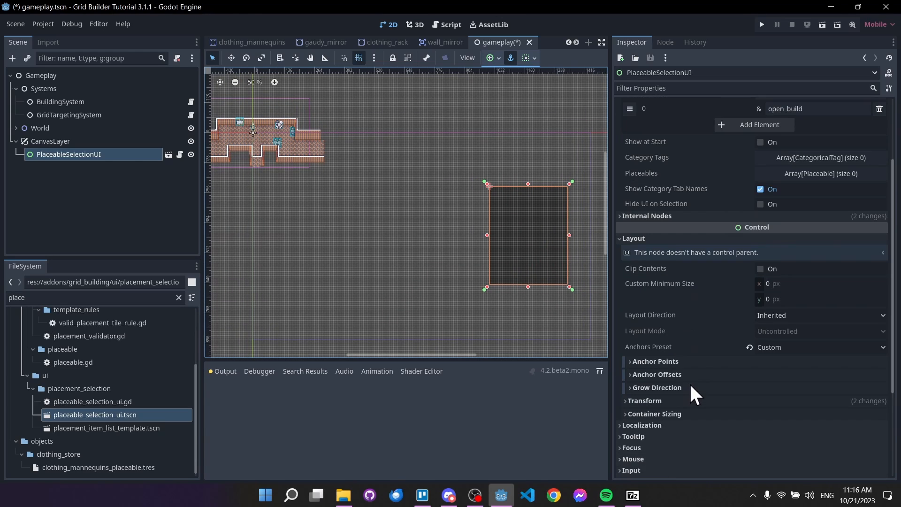
pyautogui.click(690, 374)
pyautogui.click(689, 373)
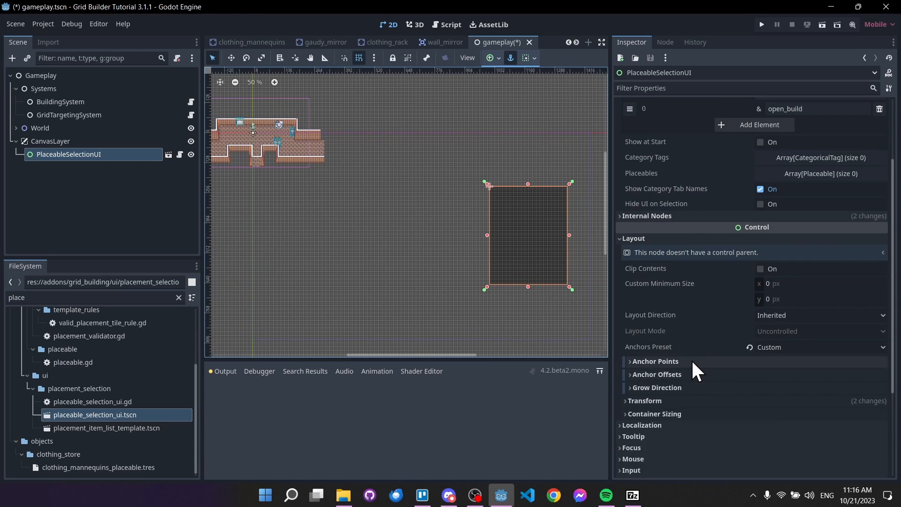
pyautogui.click(693, 361)
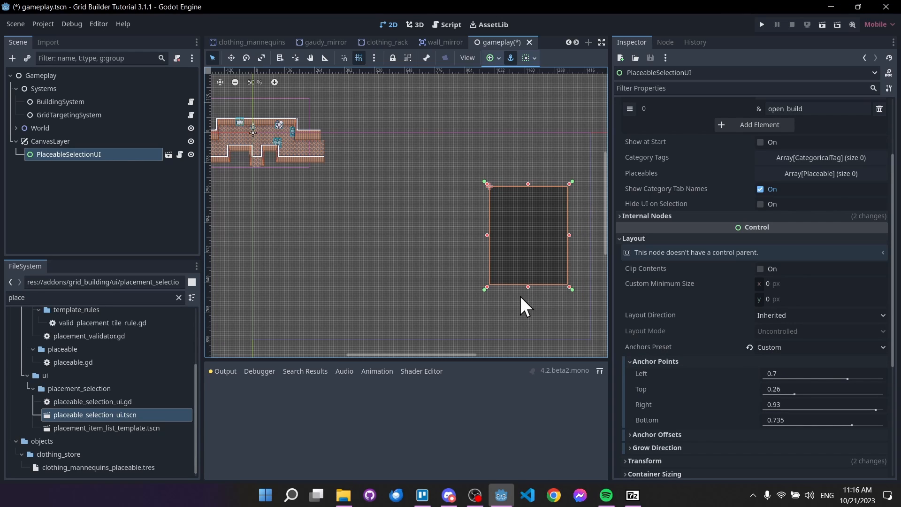
pyautogui.click(669, 360)
pyautogui.click(658, 239)
pyautogui.scroll(2, 720, 257)
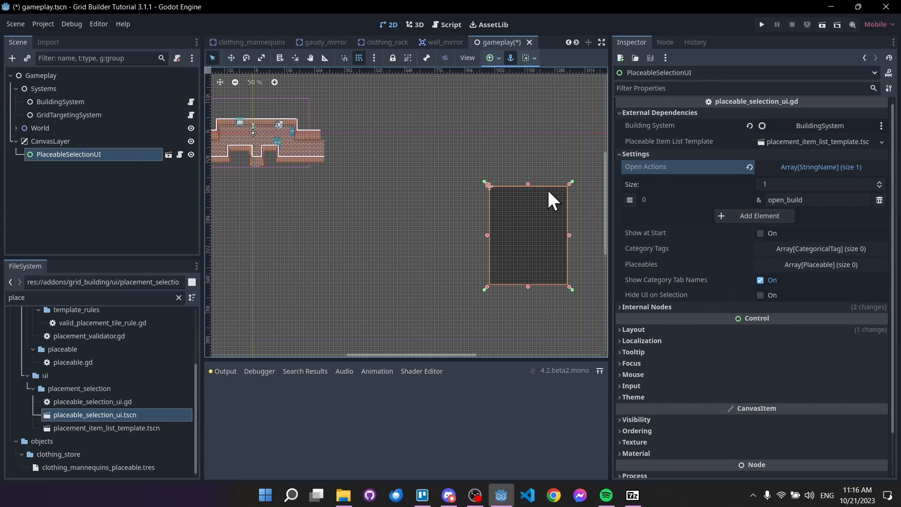
pyautogui.scroll(4, 549, 187)
pyautogui.moveTo(563, 251); pyautogui.dragTo(556, 188, button='middle')
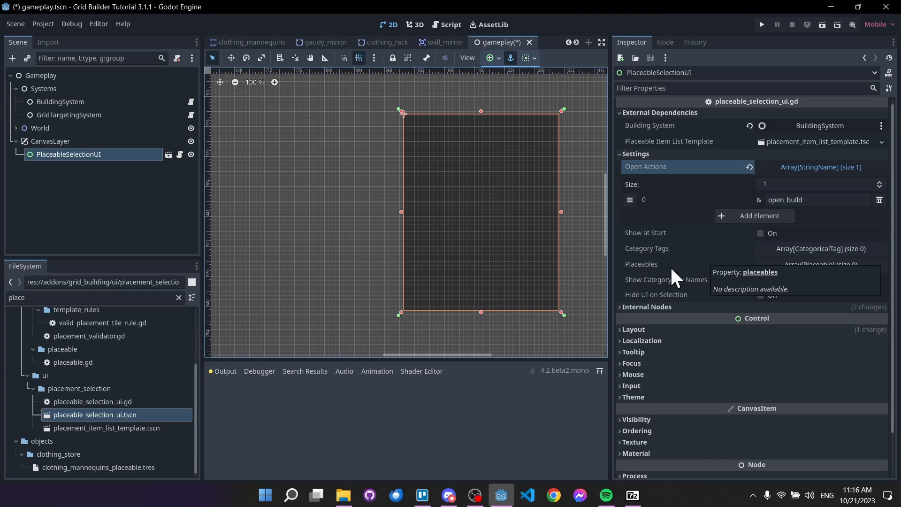
# Step: Add one element to the UI's Placeables array and assign clothing_mannequins_placeable.tres, filtering the project files for "placeable"
pyautogui.click(862, 264)
pyautogui.click(879, 280)
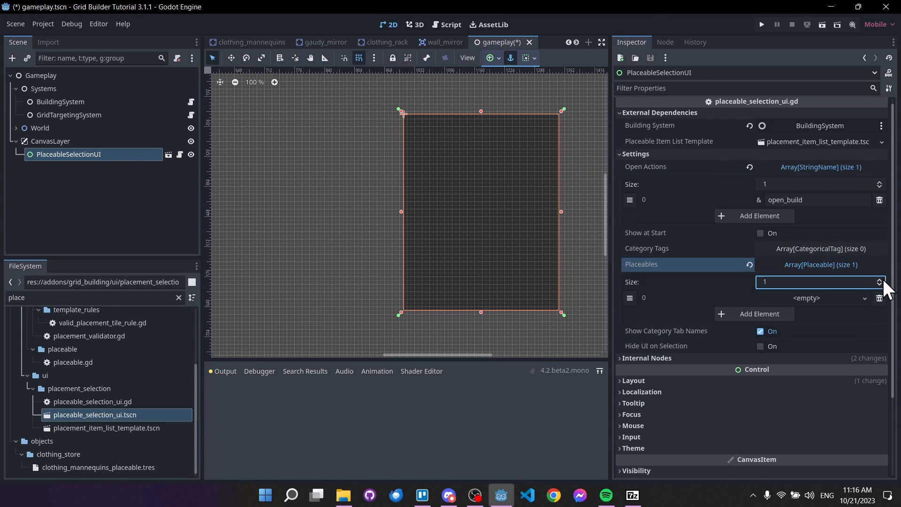
pyautogui.doubleClick(93, 296)
pyautogui.write('placeable')
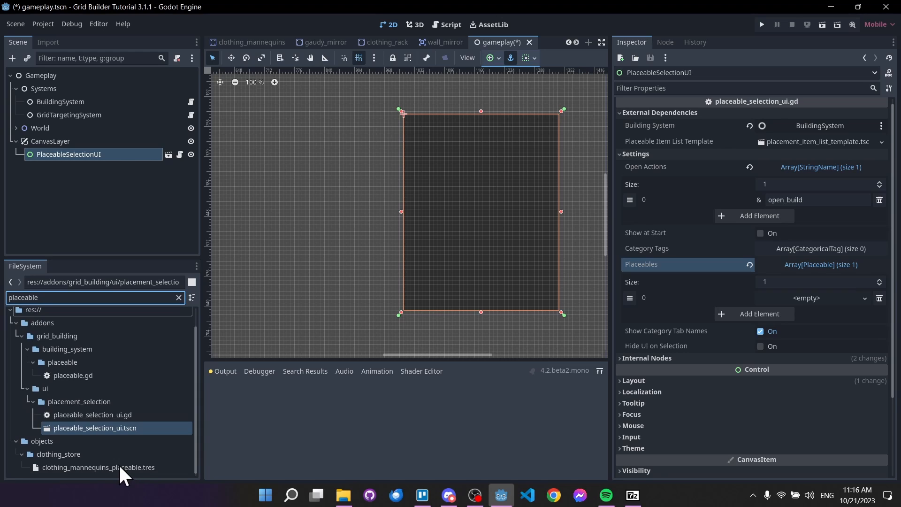
pyautogui.moveTo(121, 465); pyautogui.dragTo(776, 296)
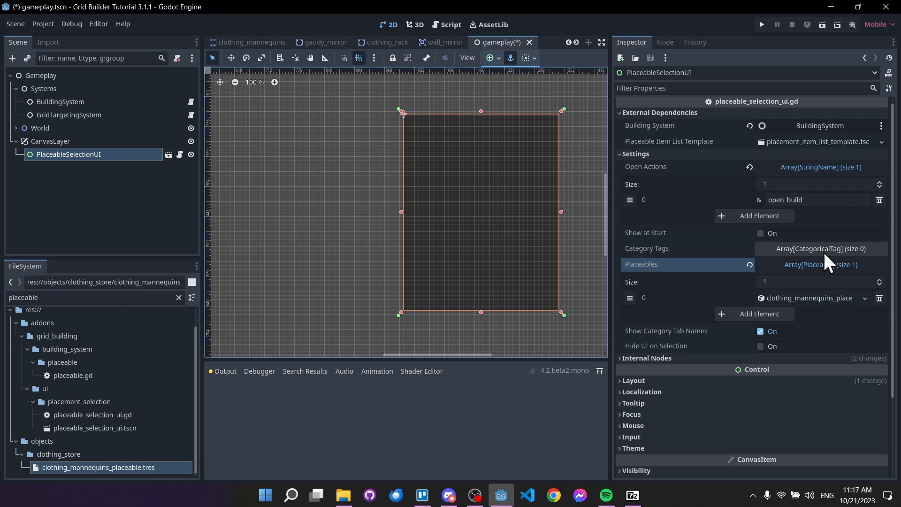
# Step: Add a new CategoricalTag to the UI's Category Tags array and set its display name to Clothing
pyautogui.click(781, 242)
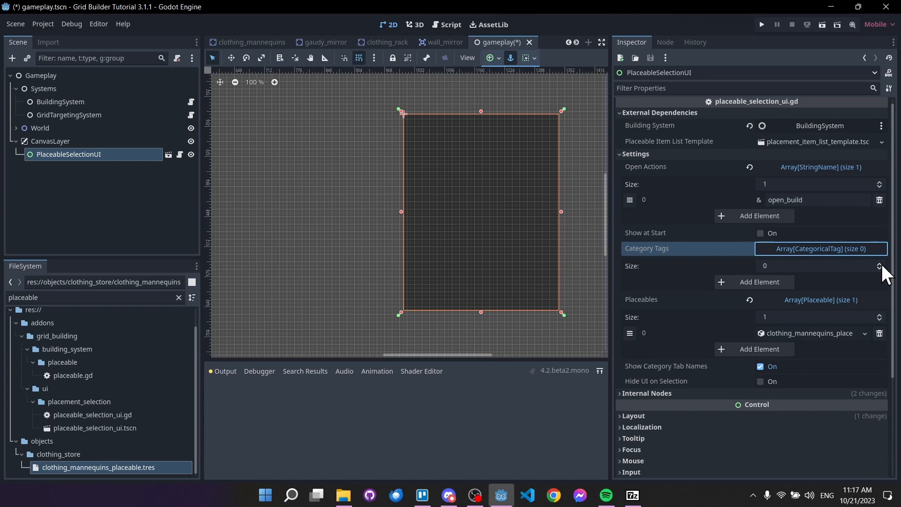
pyautogui.click(881, 263)
pyautogui.click(834, 282)
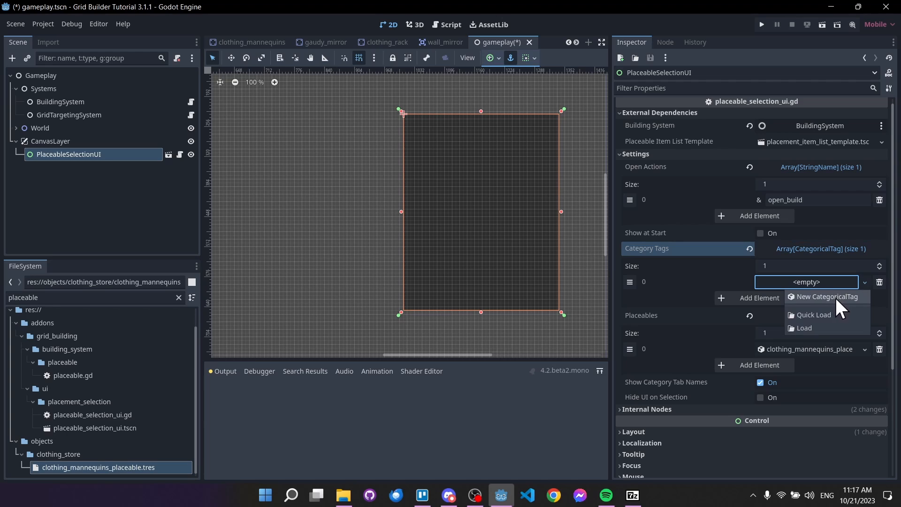
pyautogui.click(838, 297)
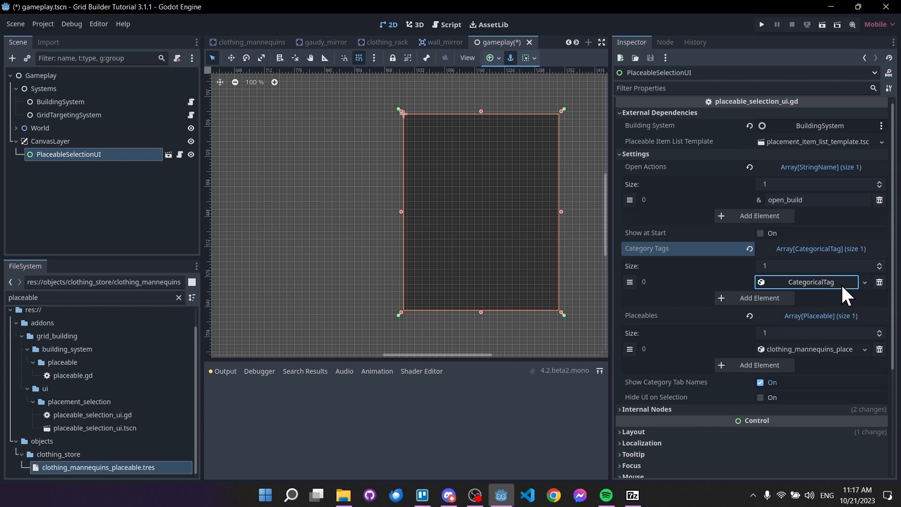
pyautogui.click(841, 283)
pyautogui.click(812, 298)
pyautogui.write('C')
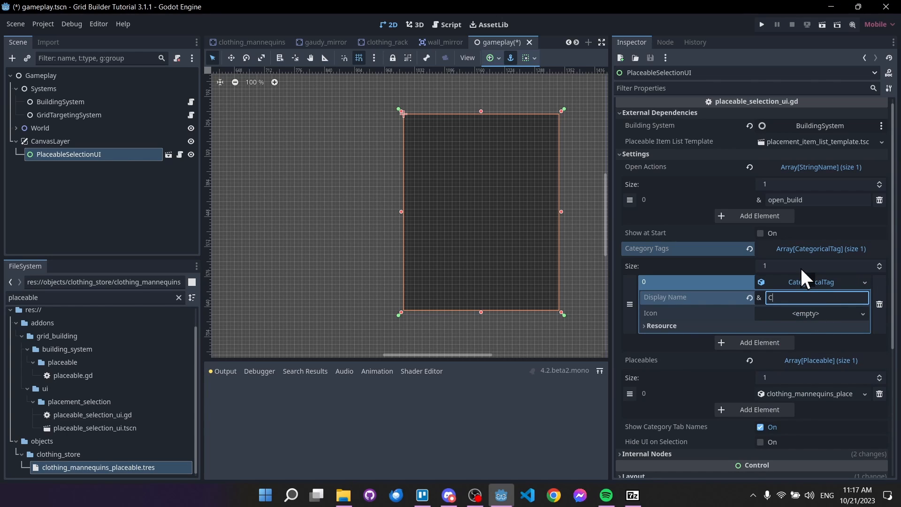
pyautogui.write('lothing')
pyautogui.press('Return')
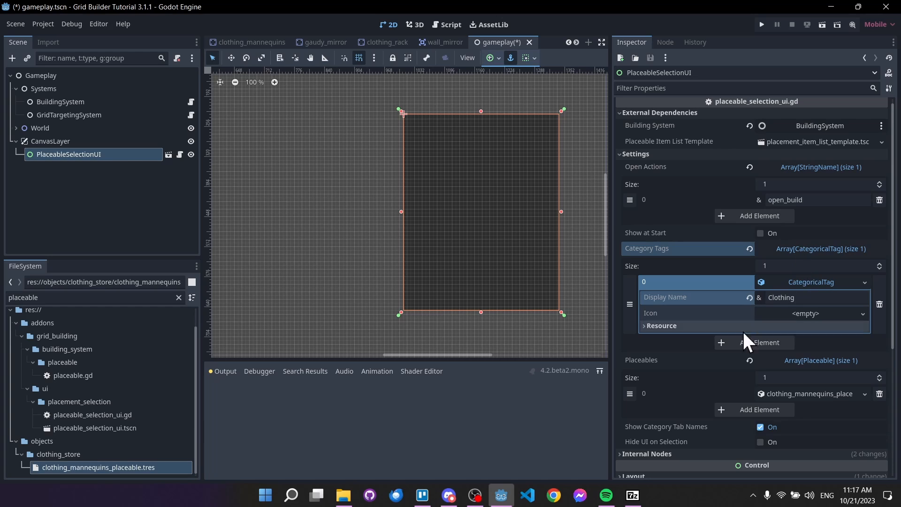
# Step: Open the clothing_mannequins_placeable.tres resource and copy its icon texture
pyautogui.doubleClick(137, 467)
pyautogui.rightClick(805, 137)
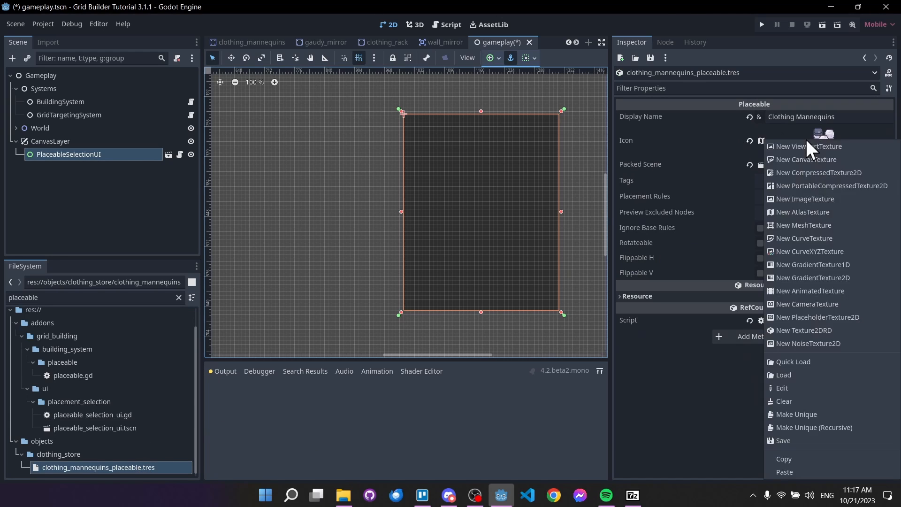
pyautogui.click(800, 457)
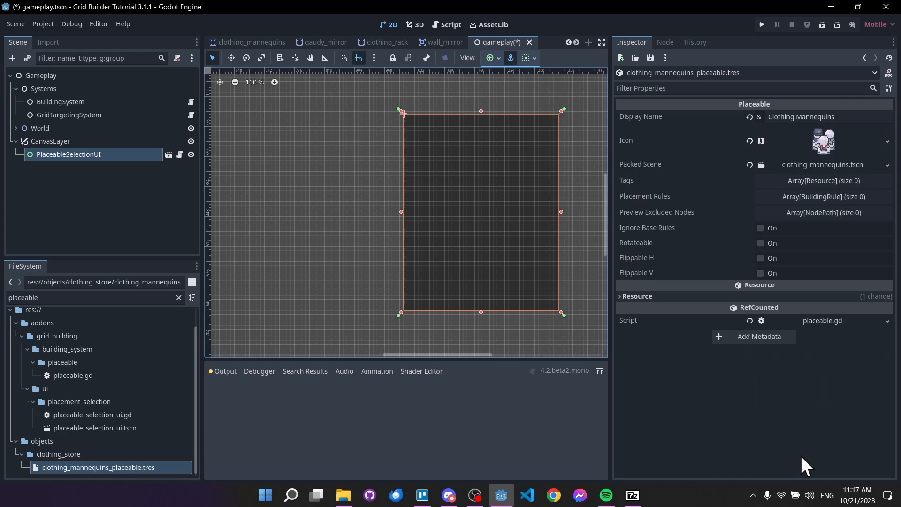
pyautogui.click(815, 139)
pyautogui.click(816, 140)
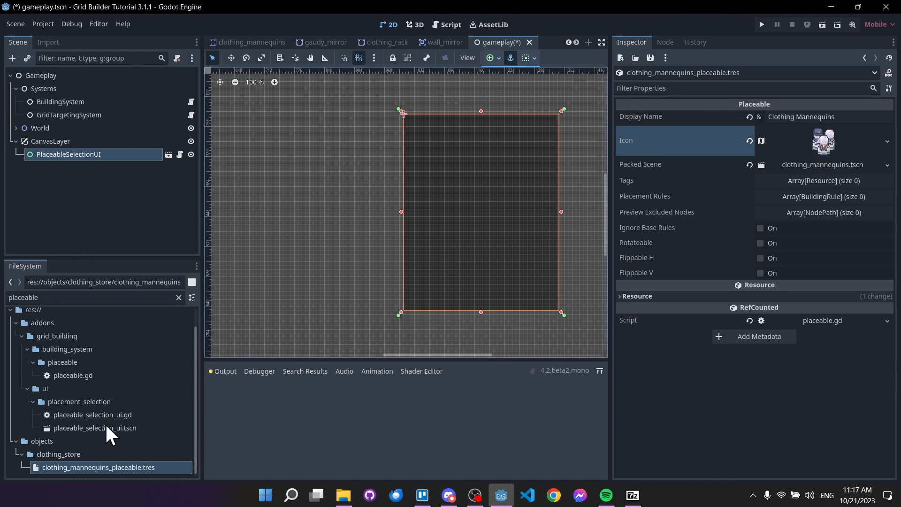
# Step: Paste the copied mannequins texture as the icon of the PlaceableSelectionUI's Clothing category tag and collapse the texture details
pyautogui.click(94, 154)
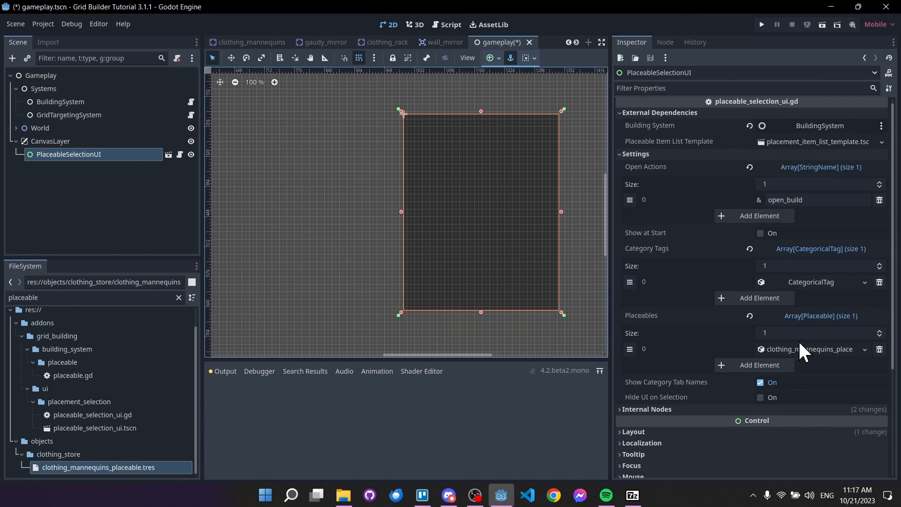
pyautogui.click(812, 282)
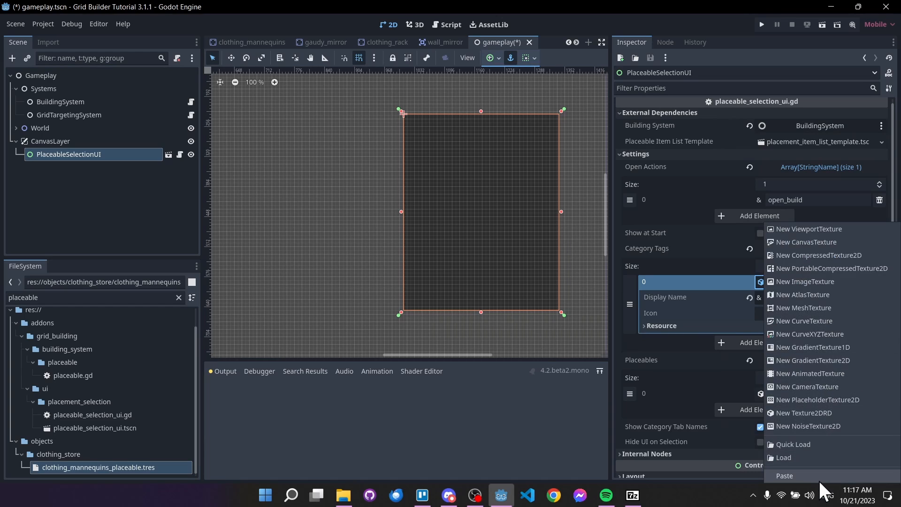
pyautogui.click(818, 478)
pyautogui.click(811, 324)
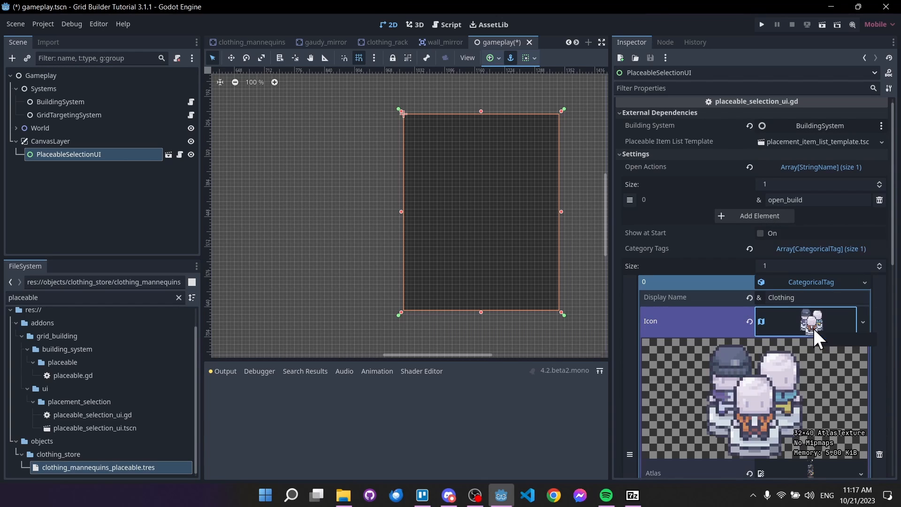
pyautogui.scroll(-2, 798, 306)
pyautogui.scroll(-2, 798, 272)
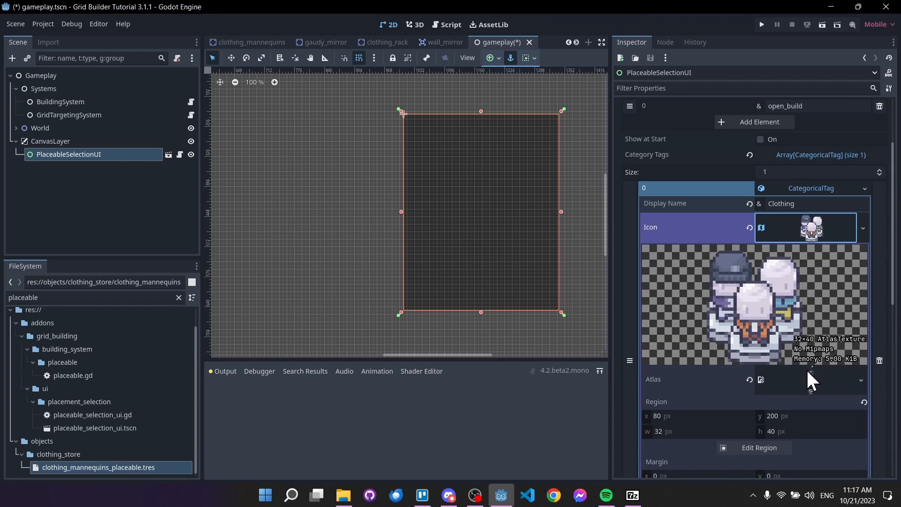
pyautogui.click(805, 238)
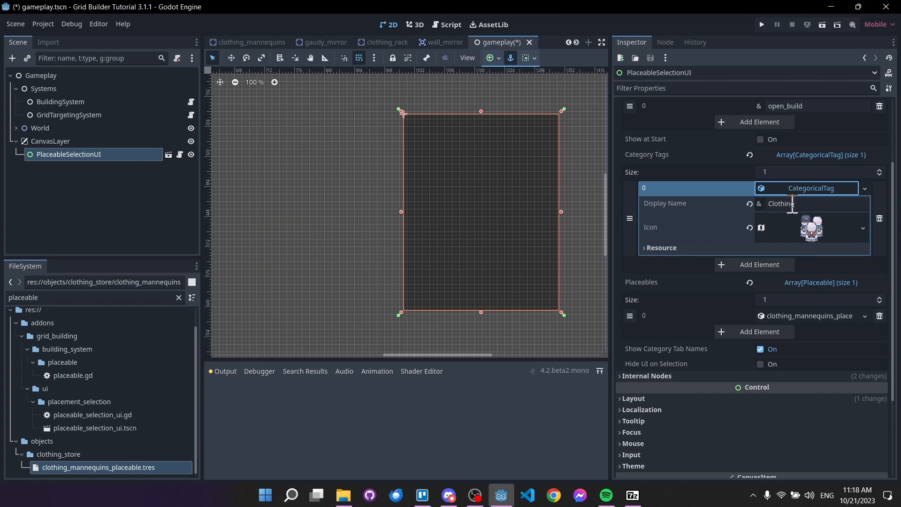
pyautogui.click(824, 316)
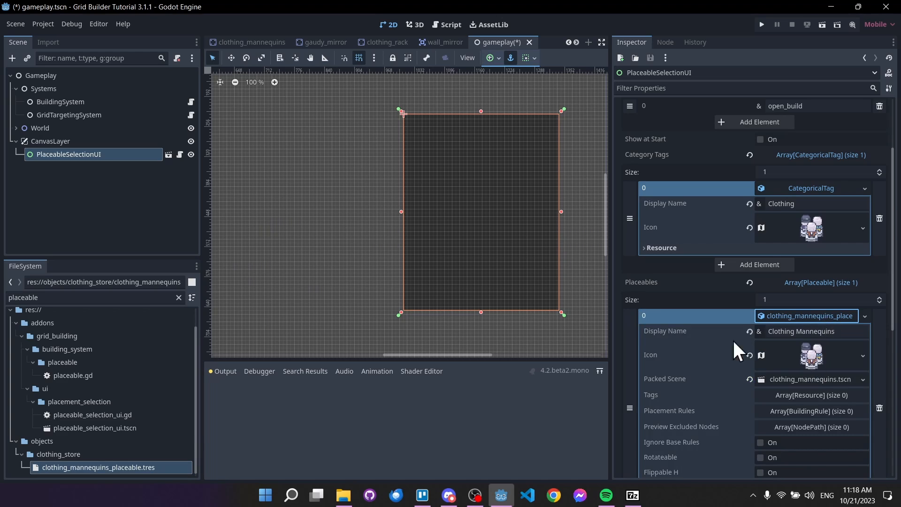
pyautogui.scroll(-1, 737, 350)
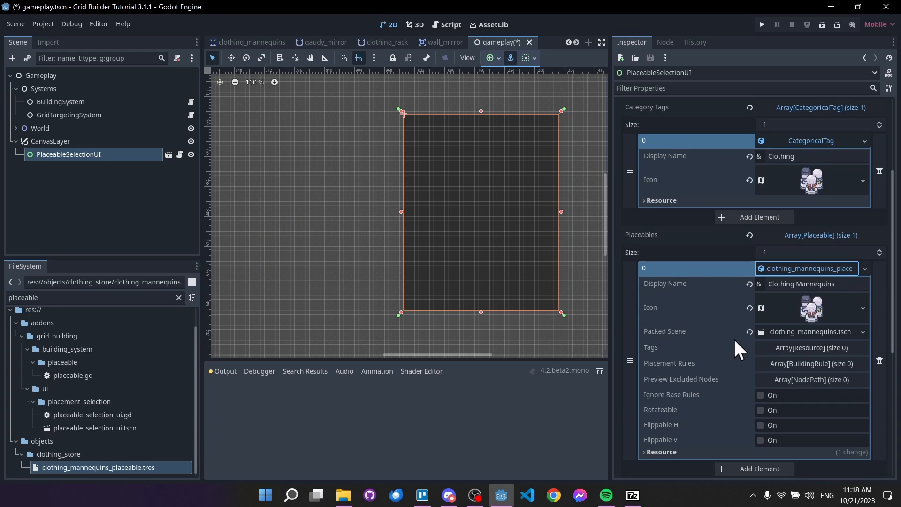
pyautogui.click(807, 268)
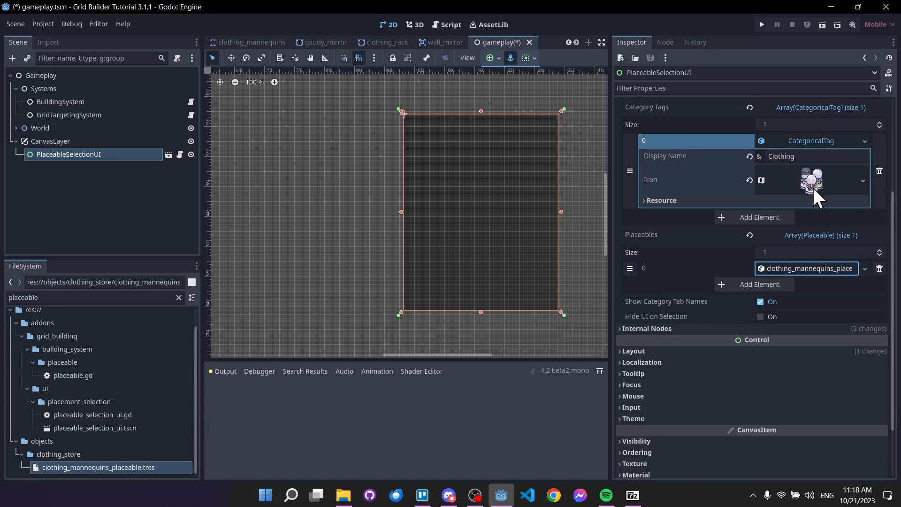
# Step: Begin saving the Clothing category tag as its own resource and create a categorical_tags folder inside res://objects
pyautogui.rightClick(815, 138)
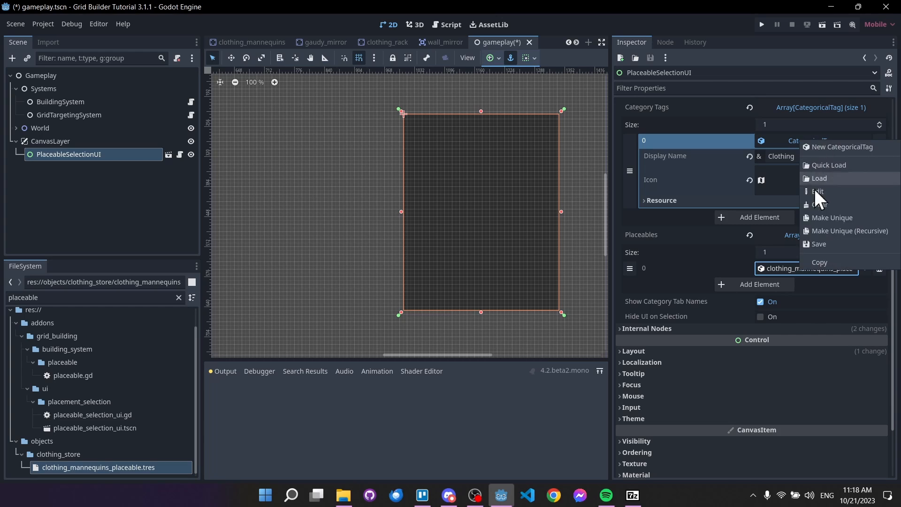
pyautogui.click(828, 245)
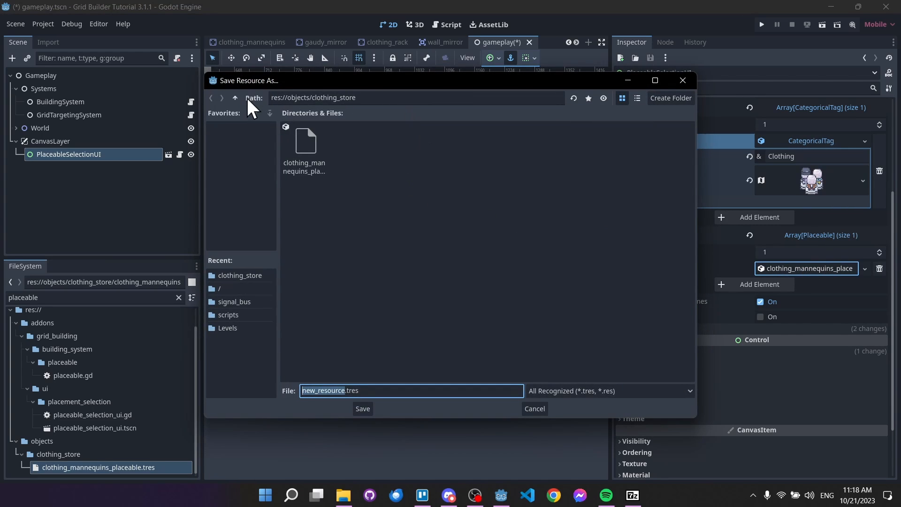
pyautogui.click(234, 98)
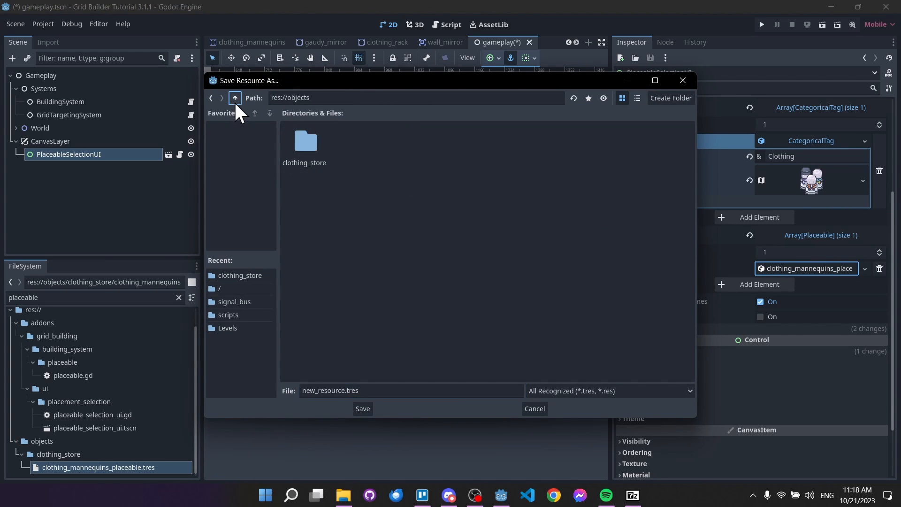
pyautogui.click(316, 97)
pyautogui.click(676, 97)
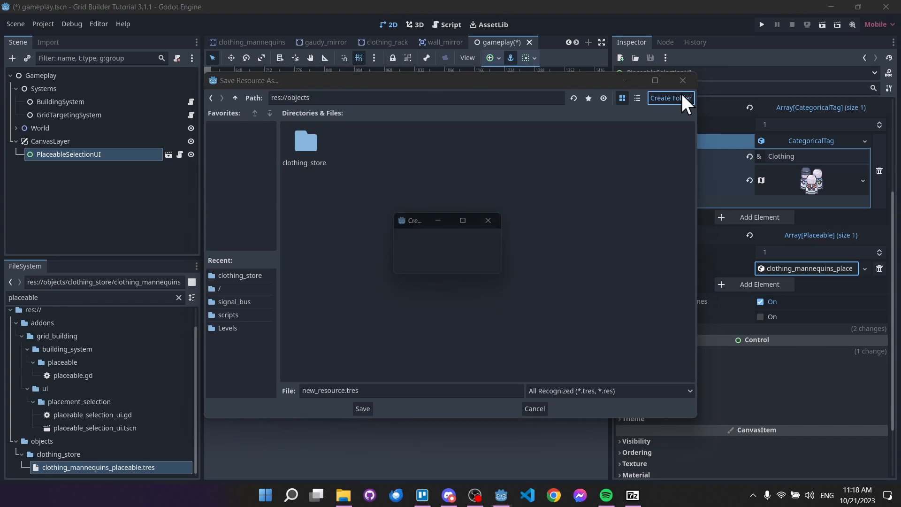
pyautogui.write('categoria')
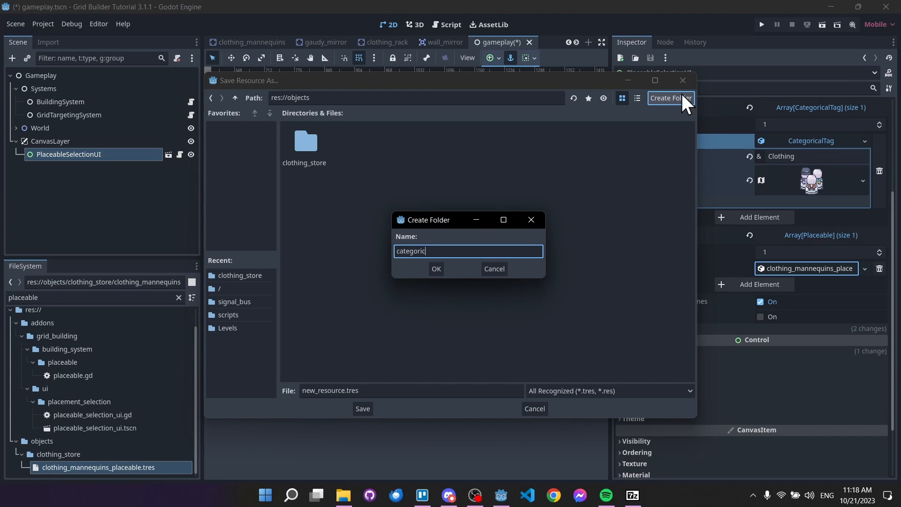
pyautogui.write('al_tags')
pyautogui.press('Return')
# Step: Save the Clothing tag resource as clothing_tag.tres in the categorical_tags folder
pyautogui.press('BackSpace')
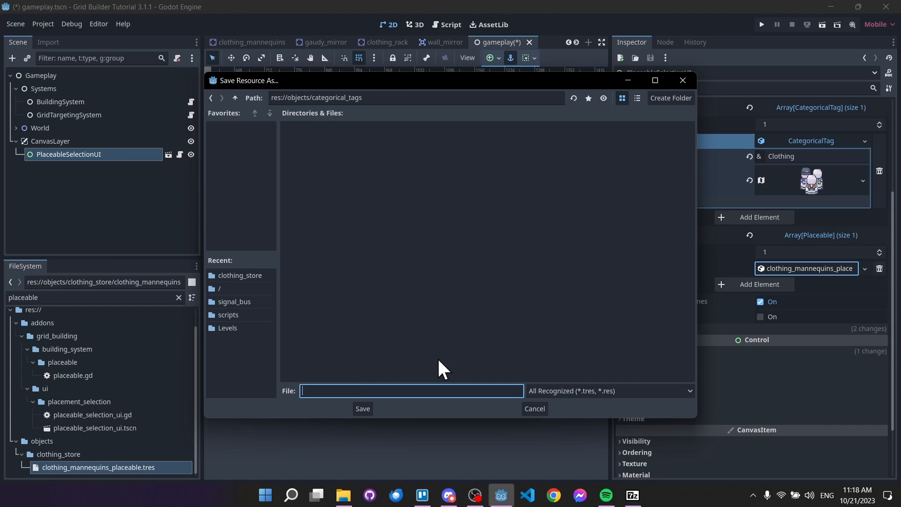
pyautogui.write('clothing_tag')
pyautogui.click(361, 409)
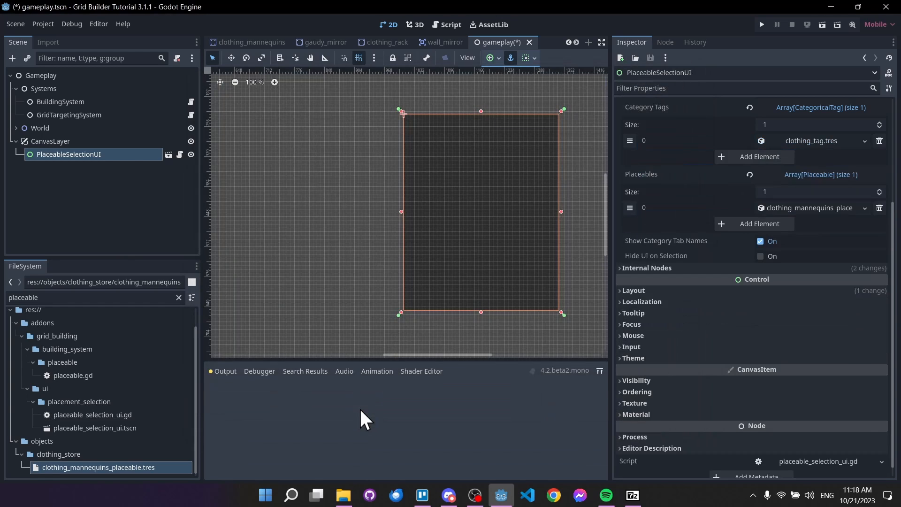
# Step: Expand the clothing mannequins placeable and add clothing_tag.tres from the categorical_tags folder to its Tags array
pyautogui.click(826, 141)
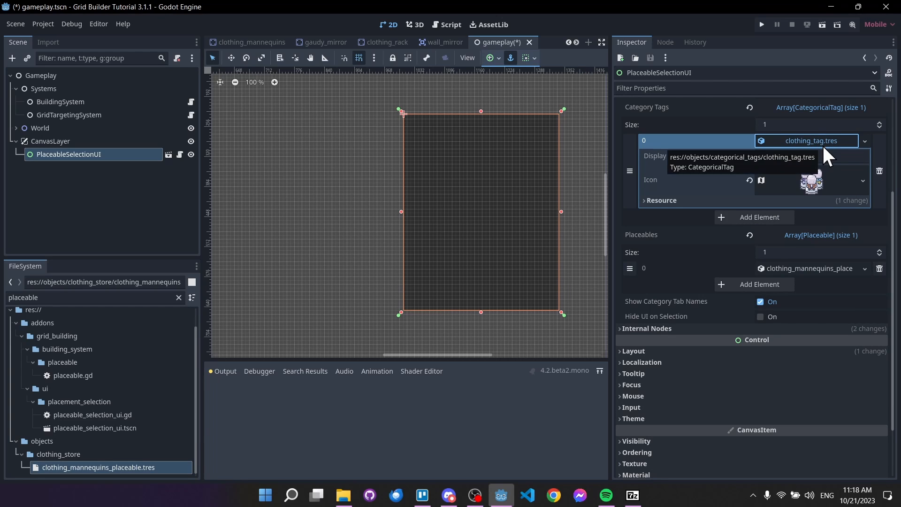
pyautogui.click(815, 269)
pyautogui.scroll(-1, 807, 277)
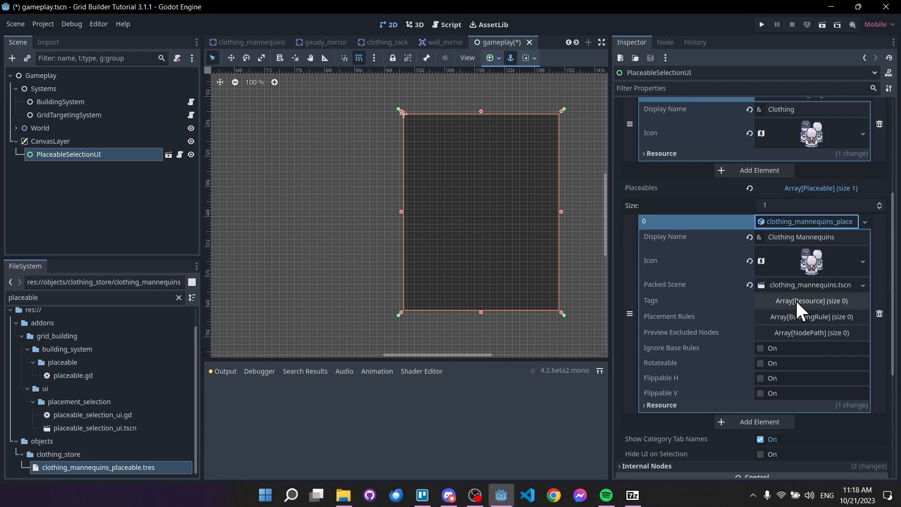
pyautogui.click(178, 297)
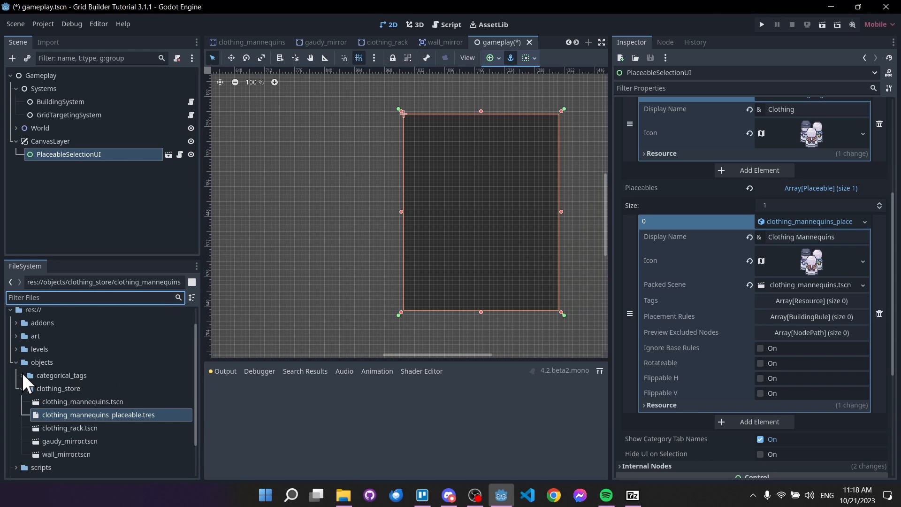
pyautogui.click(21, 376)
pyautogui.moveTo(61, 388); pyautogui.dragTo(781, 300)
pyautogui.click(793, 296)
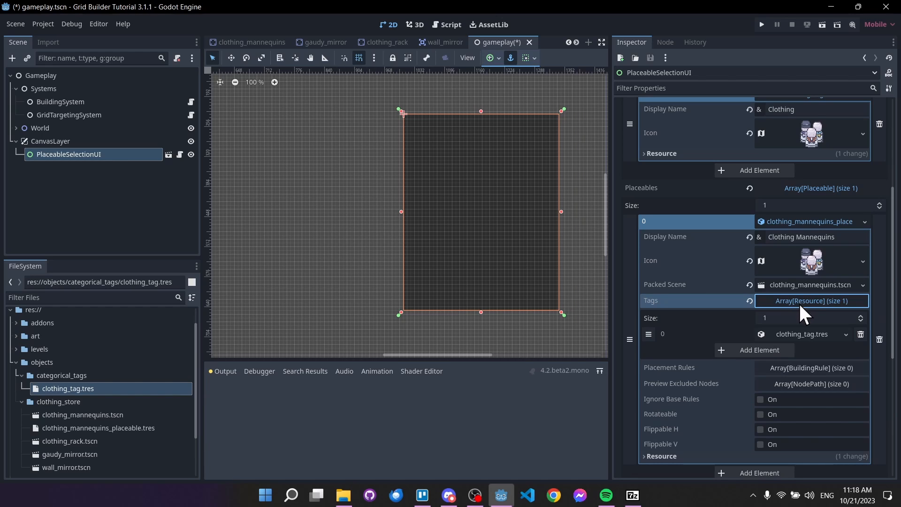
pyautogui.click(798, 300)
pyautogui.scroll(4, 799, 303)
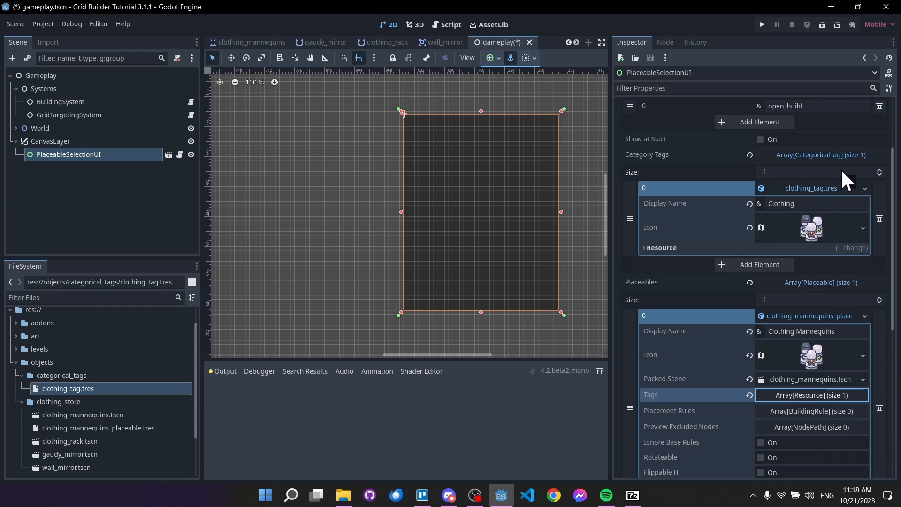
# Step: Review the PlaceableSelectionUI's open action, category tag and placeable settings, and its panel in the viewport
pyautogui.click(799, 154)
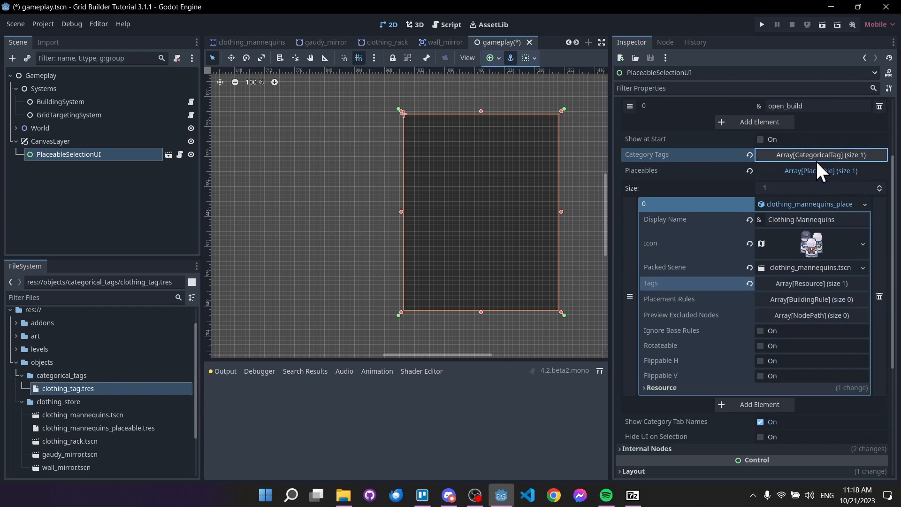
pyautogui.click(829, 155)
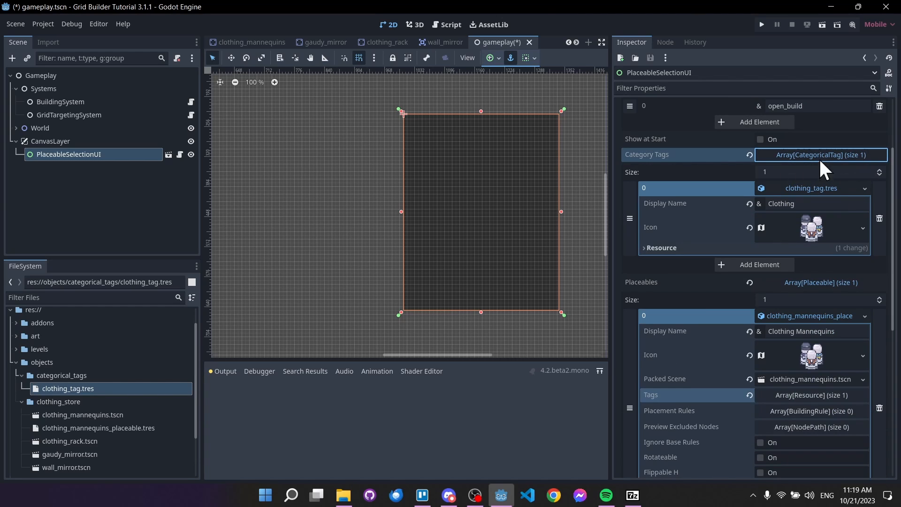
pyautogui.scroll(-2, 734, 412)
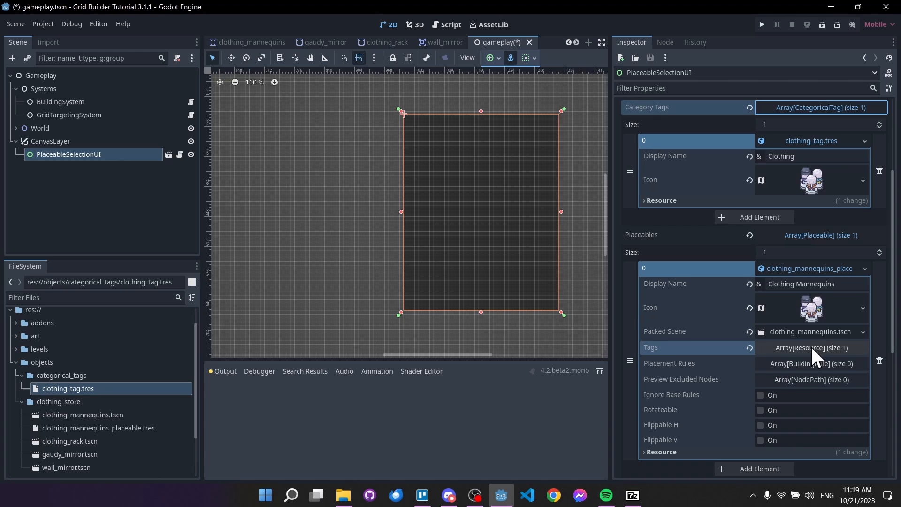
pyautogui.scroll(-2, 788, 315)
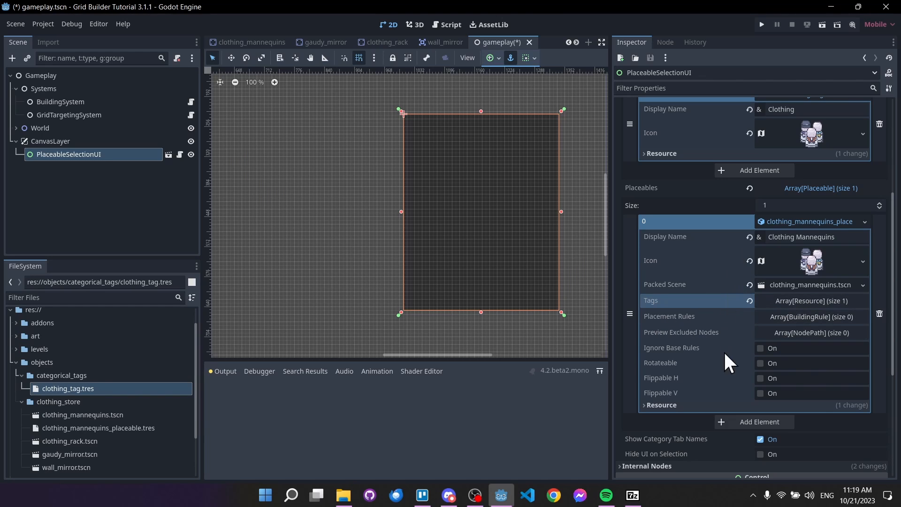
pyautogui.scroll(3, 728, 345)
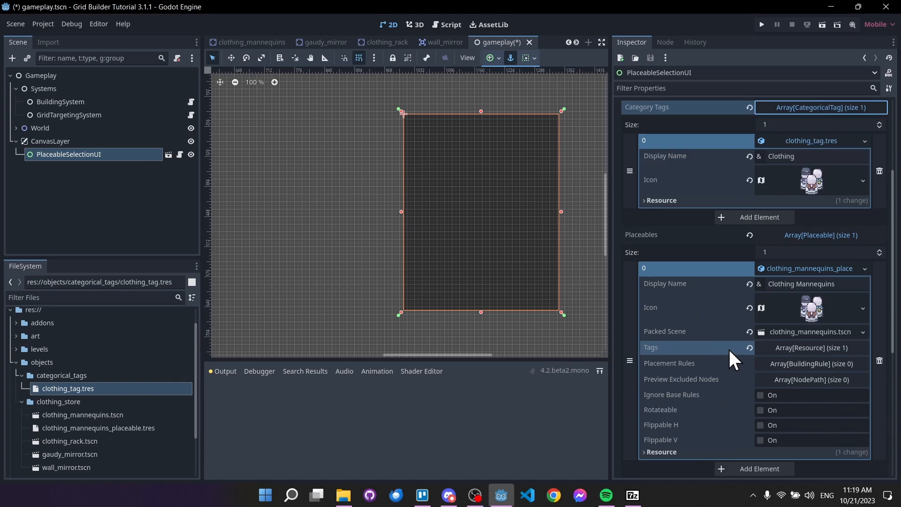
pyautogui.scroll(3, 732, 241)
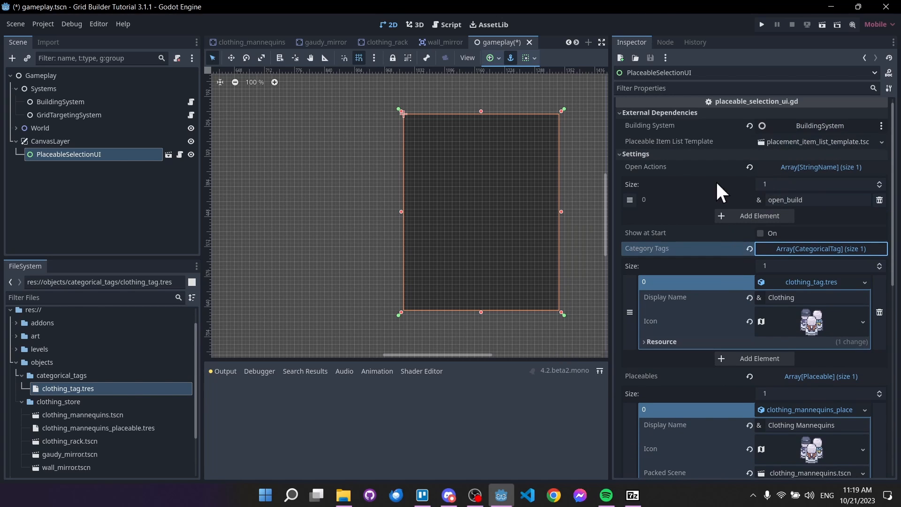
pyautogui.scroll(-20, 393, 174)
pyautogui.scroll(6, 394, 184)
pyautogui.moveTo(385, 185); pyautogui.dragTo(430, 219, button='middle')
pyautogui.scroll(5, 473, 224)
pyautogui.scroll(7, 436, 215)
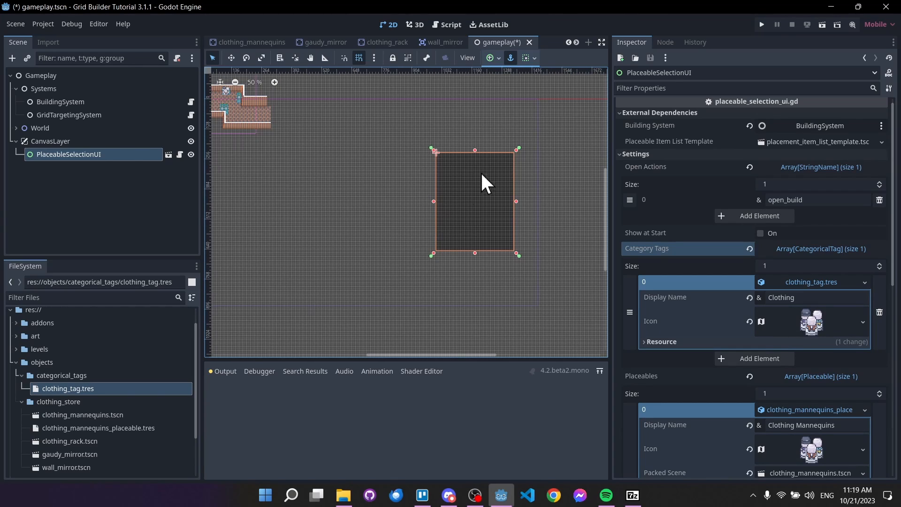
# Step: Run the project with the current gameplay scene as its main scene and open the in-game build menu
pyautogui.click(761, 25)
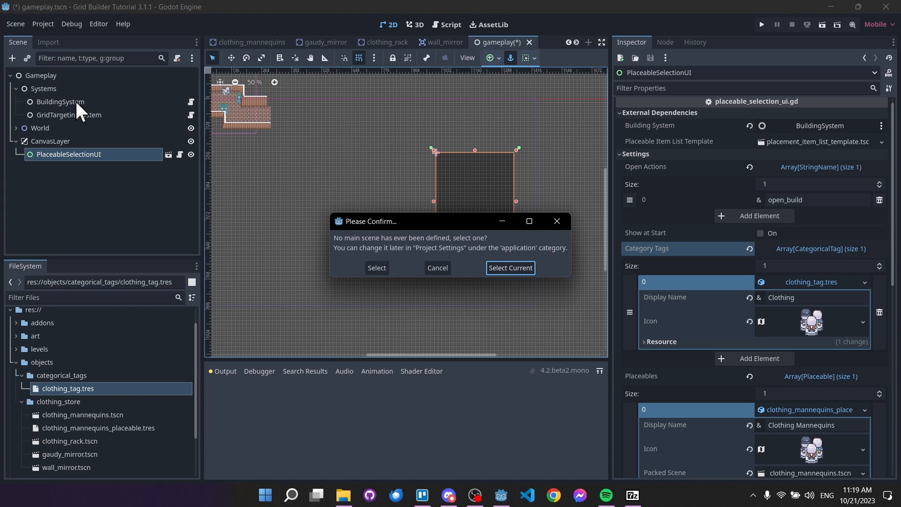
pyautogui.click(521, 268)
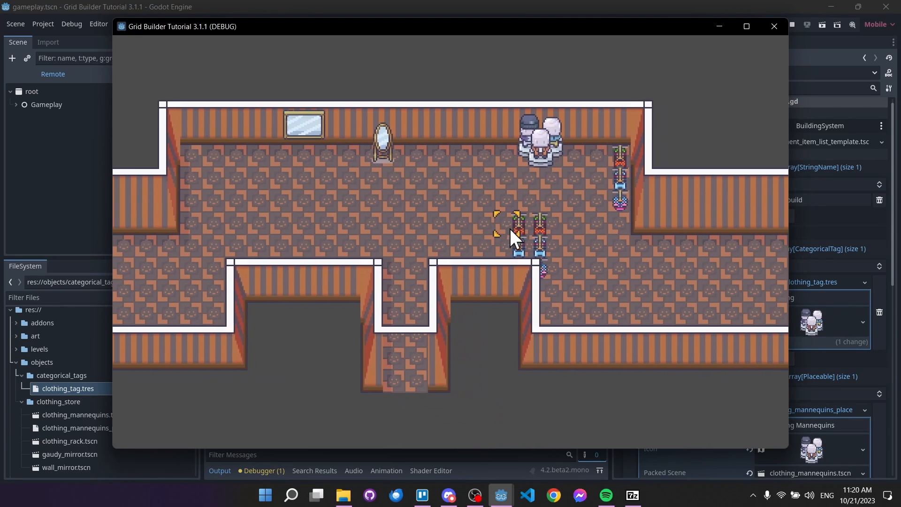
pyautogui.press('b')
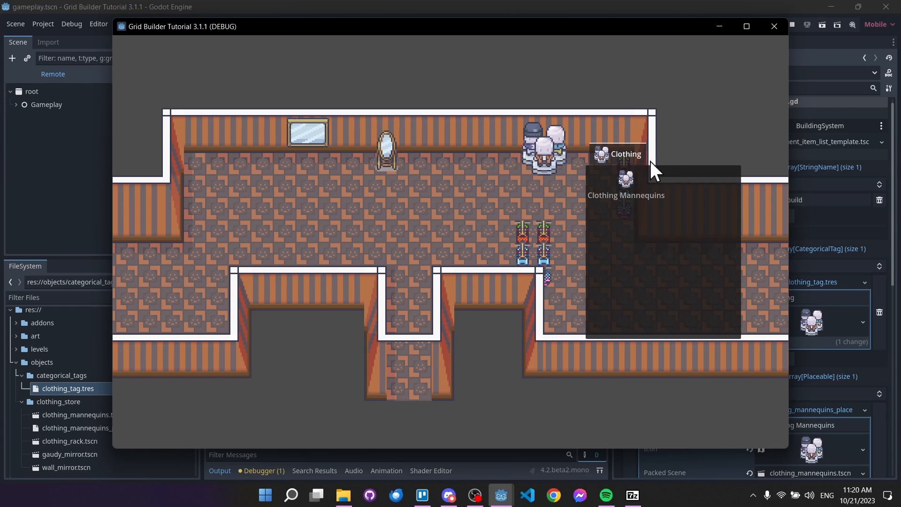
# Step: Choose Clothing Mannequins in the in-game build menu and move its placement preview around the shop room
pyautogui.press('s')
pyautogui.press('d')
pyautogui.press('w')
pyautogui.press('a')
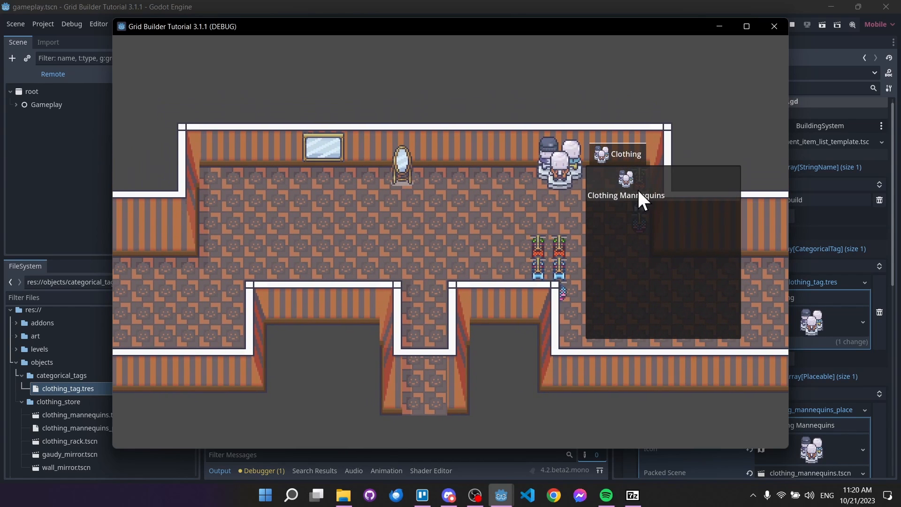
pyautogui.click(638, 189)
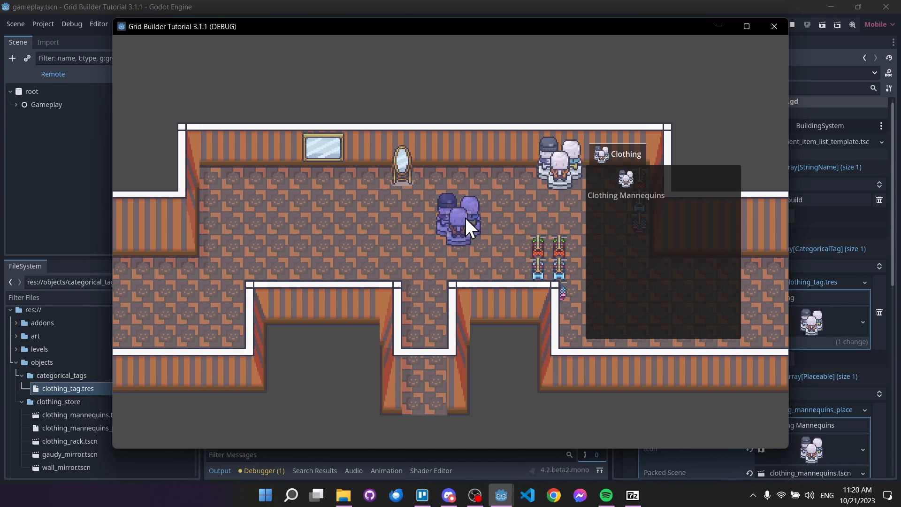
pyautogui.press('w')
pyautogui.press('a')
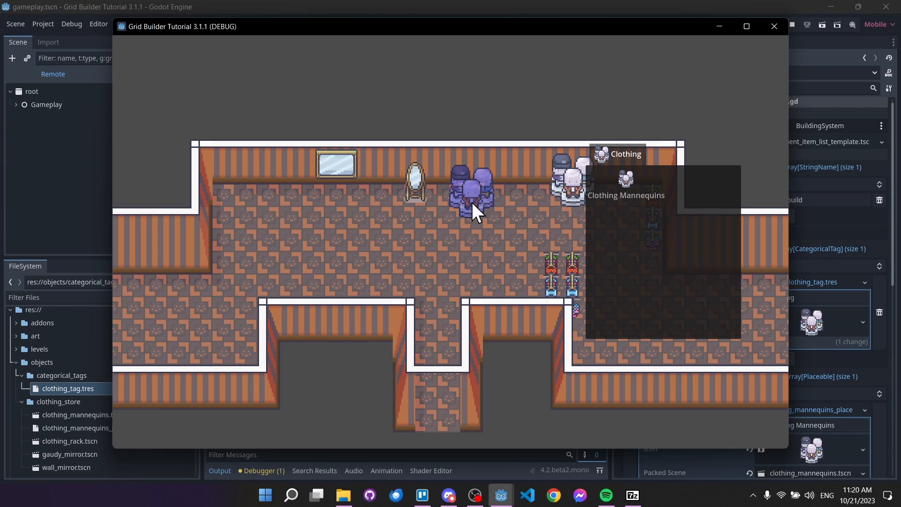
pyautogui.press('a')
pyautogui.press('w')
pyautogui.press('d')
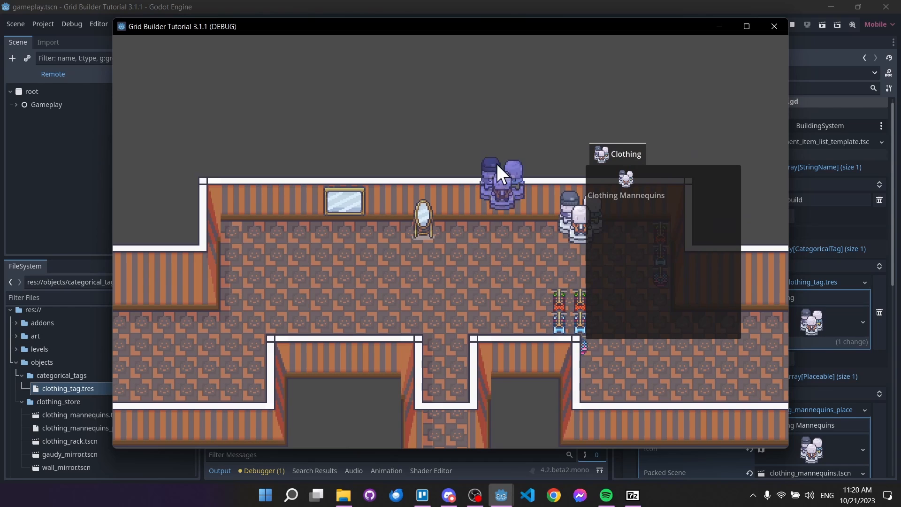
# Step: Test placement by putting many Clothing Mannequins on floor, walls, existing objects and outside the building, and stop the game
pyautogui.click(494, 142)
pyautogui.click(406, 143)
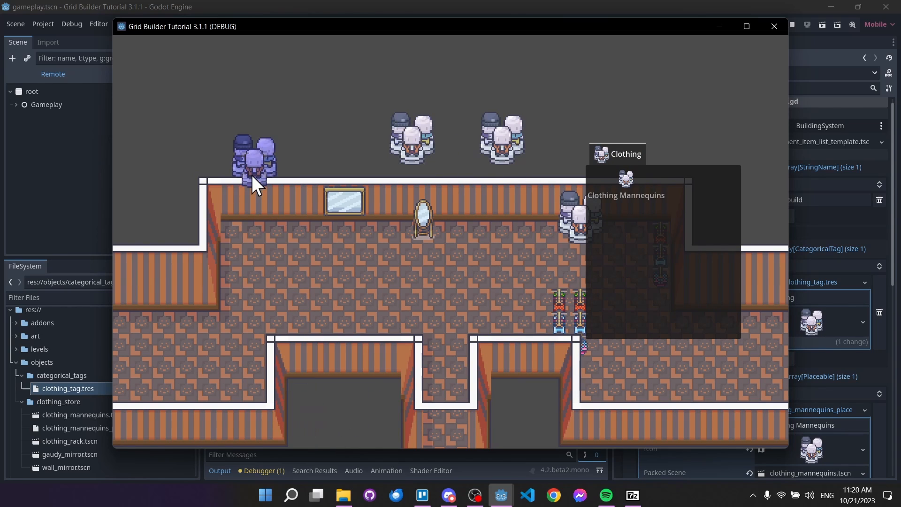
pyautogui.click(252, 176)
pyautogui.press('s')
pyautogui.click(229, 222)
pyautogui.press('s')
pyautogui.click(407, 290)
pyautogui.click(275, 391)
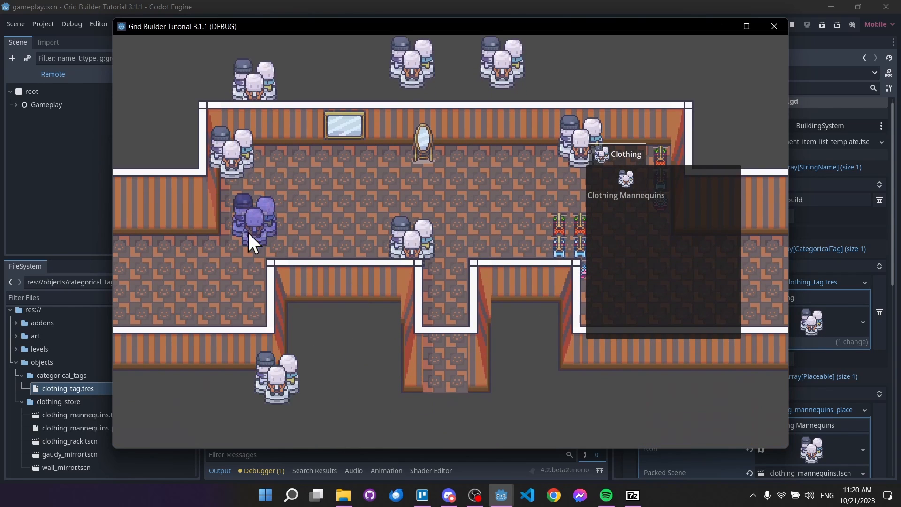
pyautogui.click(250, 231)
pyautogui.click(299, 247)
pyautogui.click(329, 310)
pyautogui.click(479, 404)
pyautogui.click(570, 404)
pyautogui.click(389, 224)
pyautogui.click(389, 179)
pyautogui.click(479, 111)
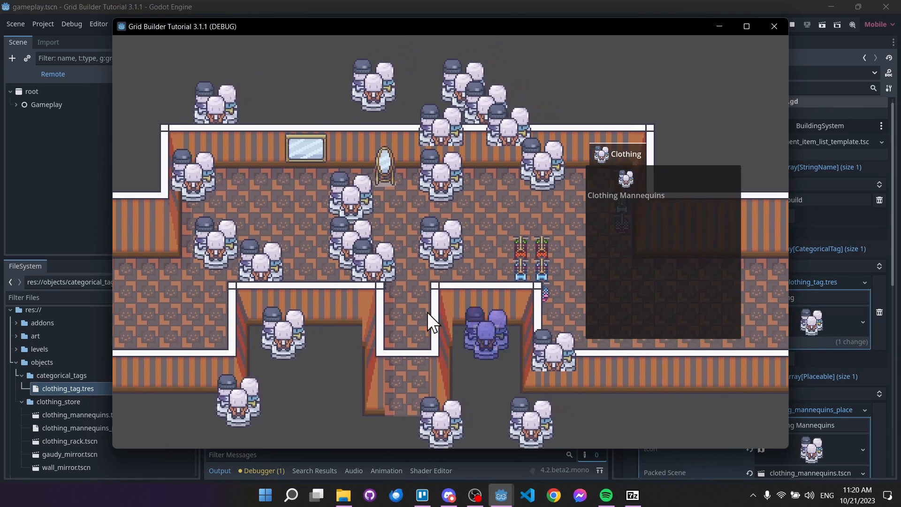
pyautogui.click(412, 295)
pyautogui.click(471, 167)
pyautogui.click(499, 210)
pyautogui.click(535, 271)
pyautogui.click(386, 381)
pyautogui.press('a')
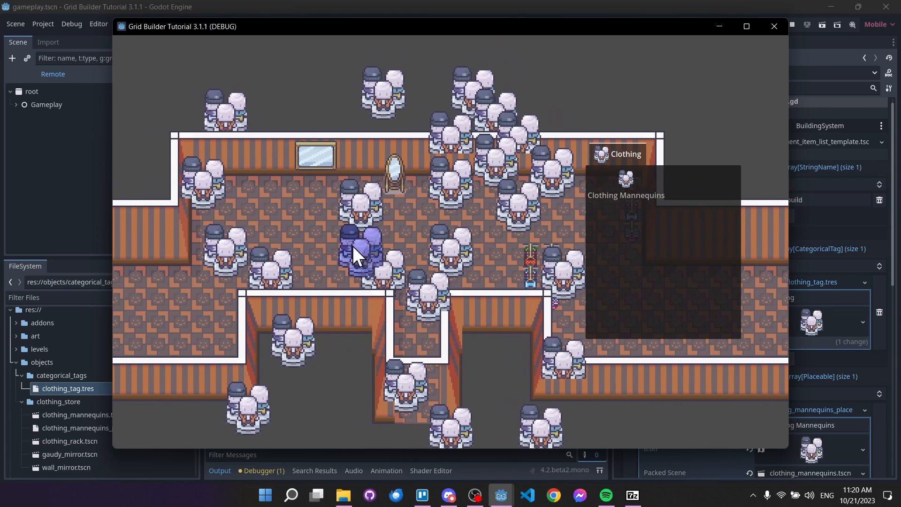
pyautogui.press('w')
pyautogui.press('F8')
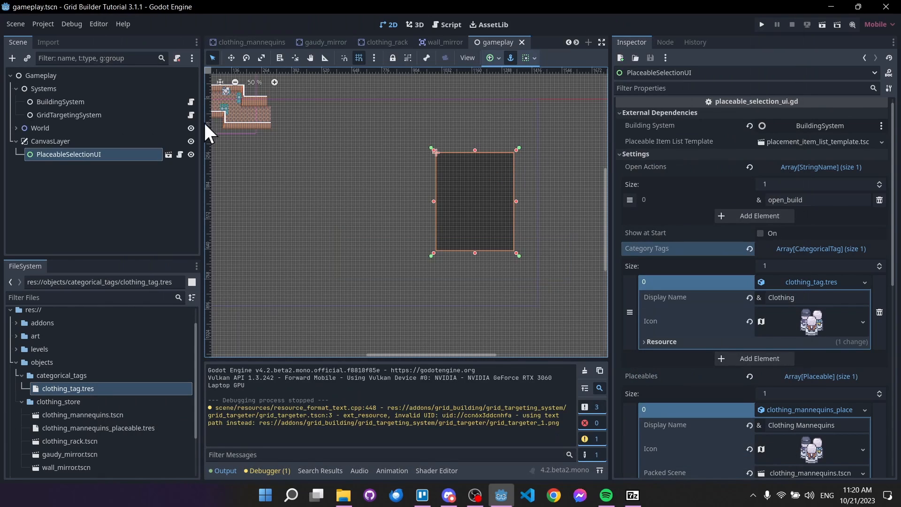
# Step: Add a CollisionsCheckRule to the Base Rules of the BuildingSystem's Placement Validator and show the rule's settings
pyautogui.click(78, 100)
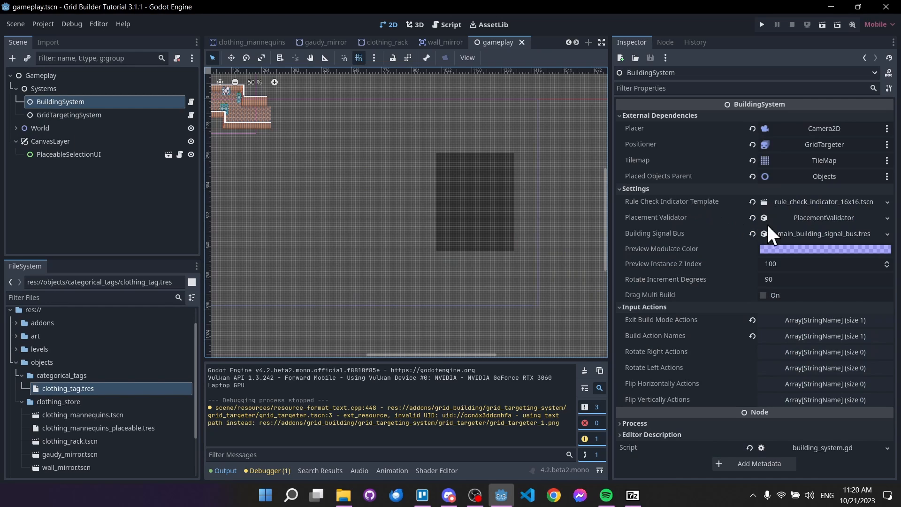
pyautogui.click(798, 217)
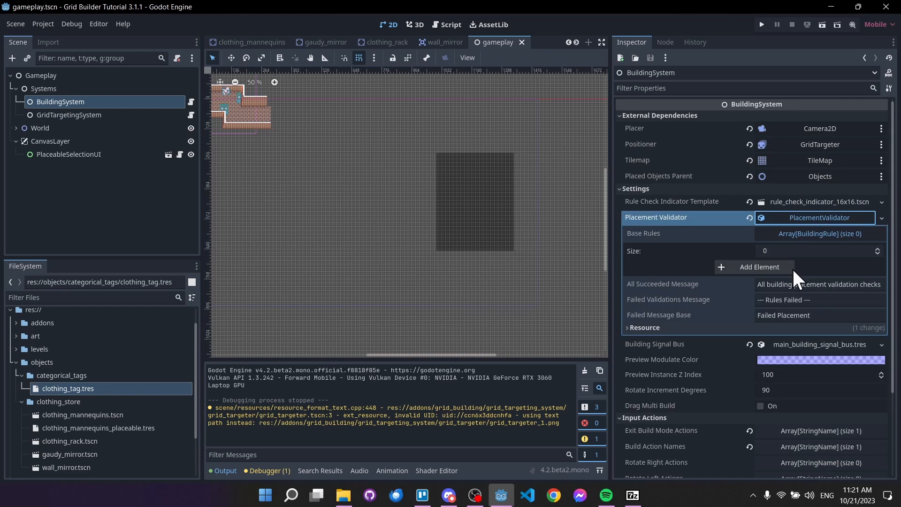
pyautogui.click(877, 249)
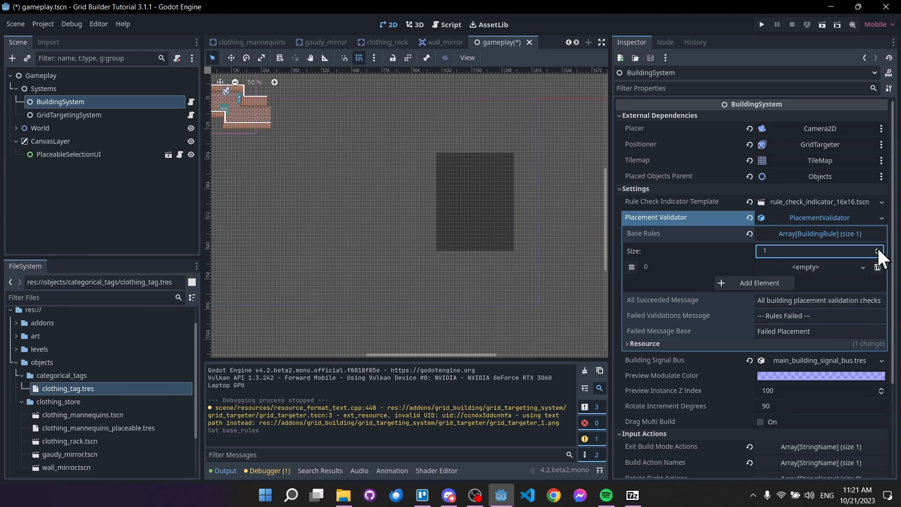
pyautogui.click(863, 267)
pyautogui.click(843, 319)
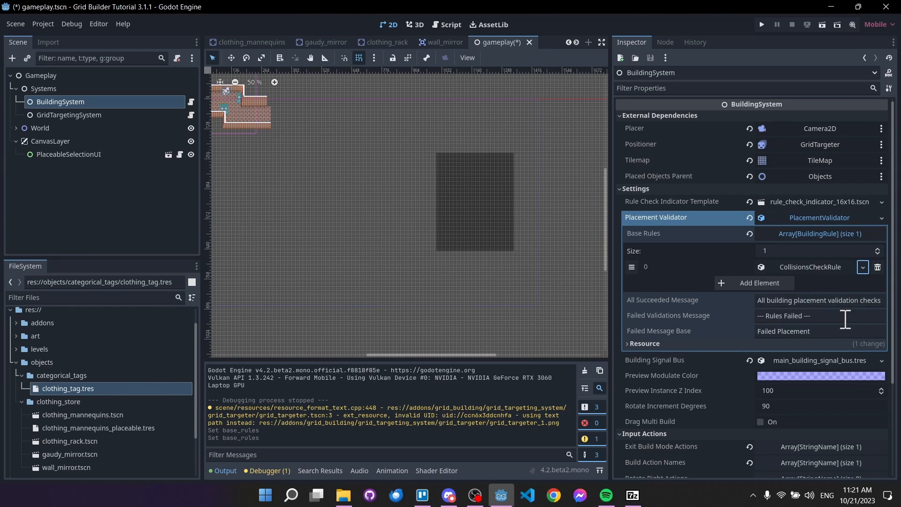
pyautogui.scroll(-2, 695, 277)
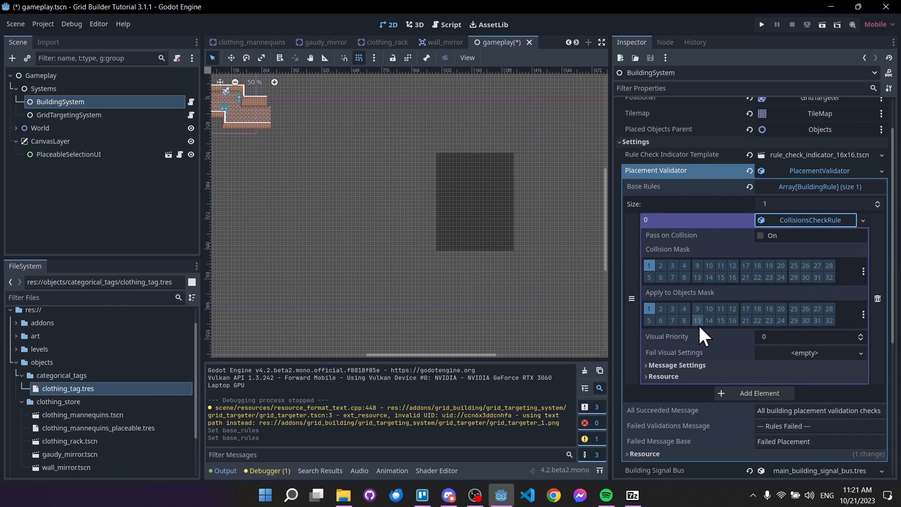
# Step: Inspect the collision shape in the gaudy_mirror scene and the GaudyMirror root's collision layer and mask
pyautogui.click(328, 38)
pyautogui.click(107, 76)
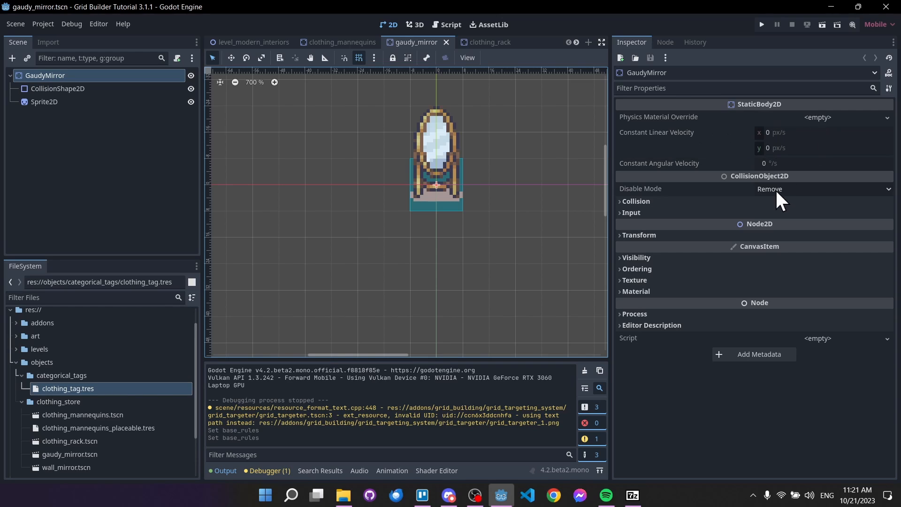
pyautogui.click(58, 88)
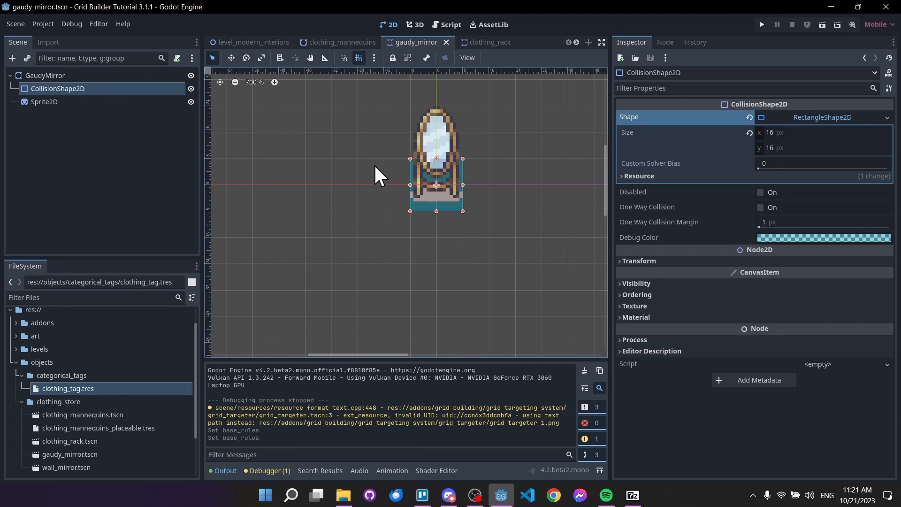
pyautogui.scroll(1, 393, 175)
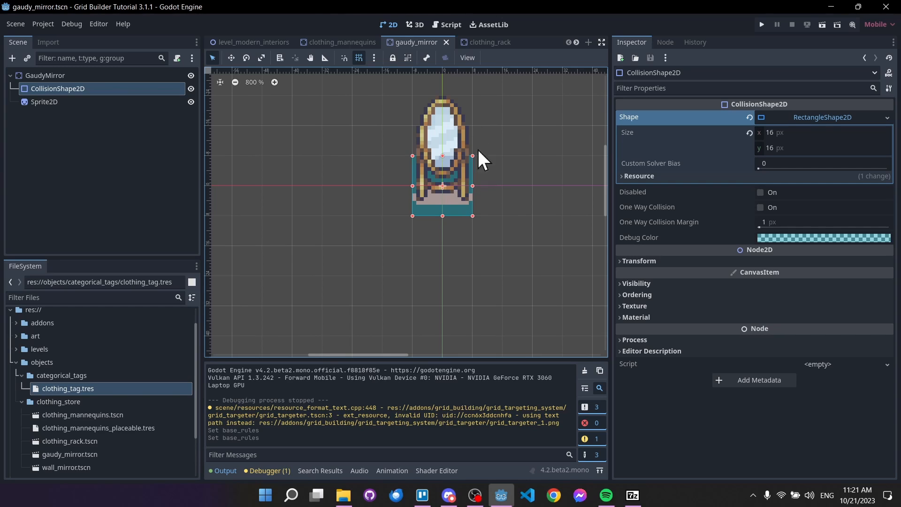
pyautogui.click(89, 76)
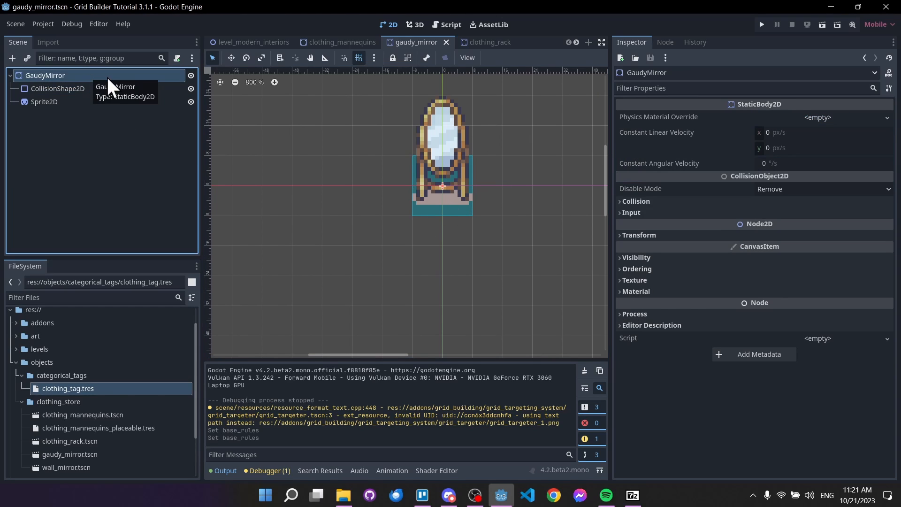
pyautogui.click(651, 201)
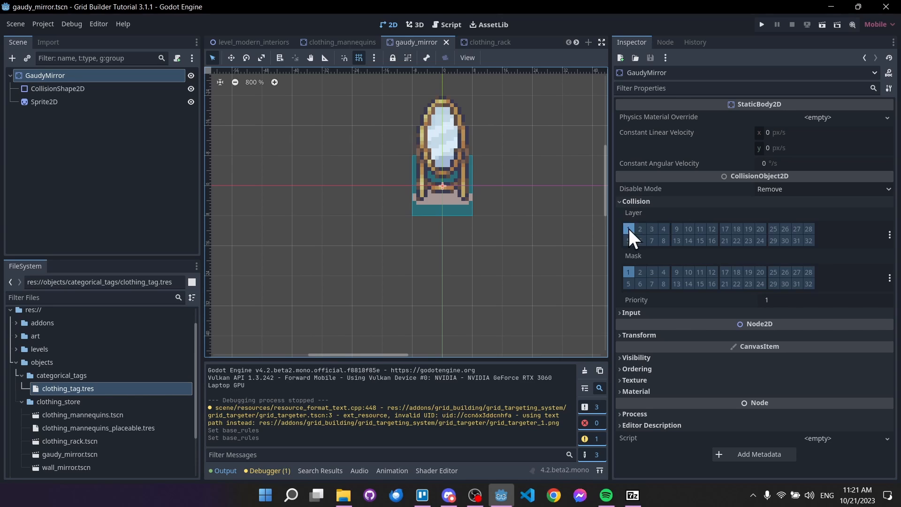
# Step: Compare the gaudy mirror's CollisionShape2D with its root body and Sprite2D settings
pyautogui.click(71, 89)
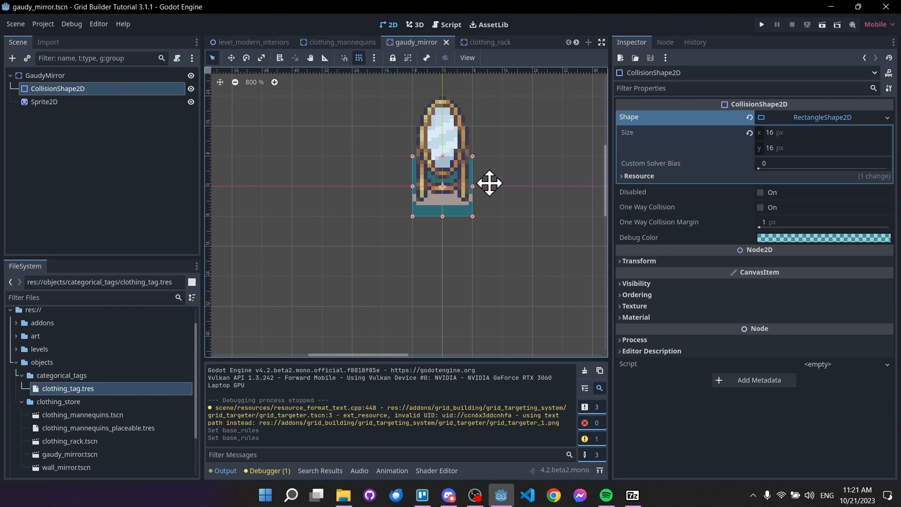
pyautogui.moveTo(488, 183); pyautogui.dragTo(483, 198, button='middle')
pyautogui.click(98, 75)
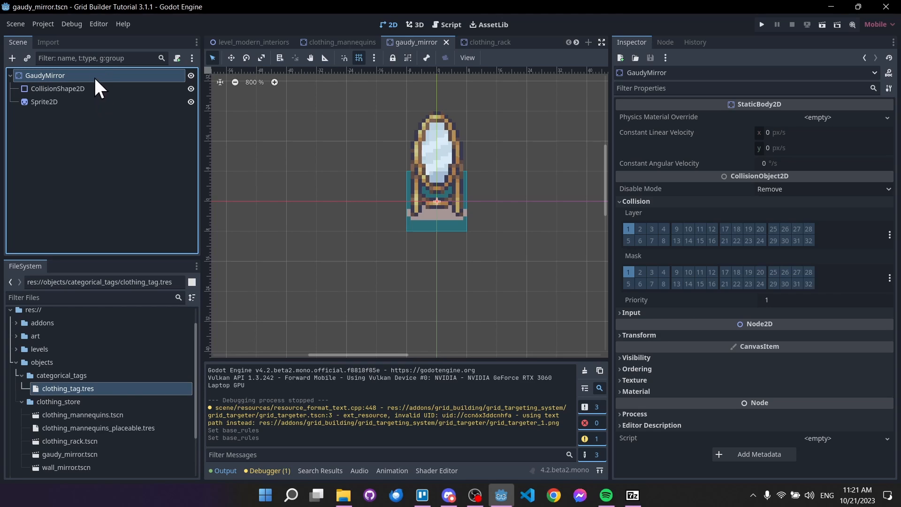
pyautogui.click(107, 87)
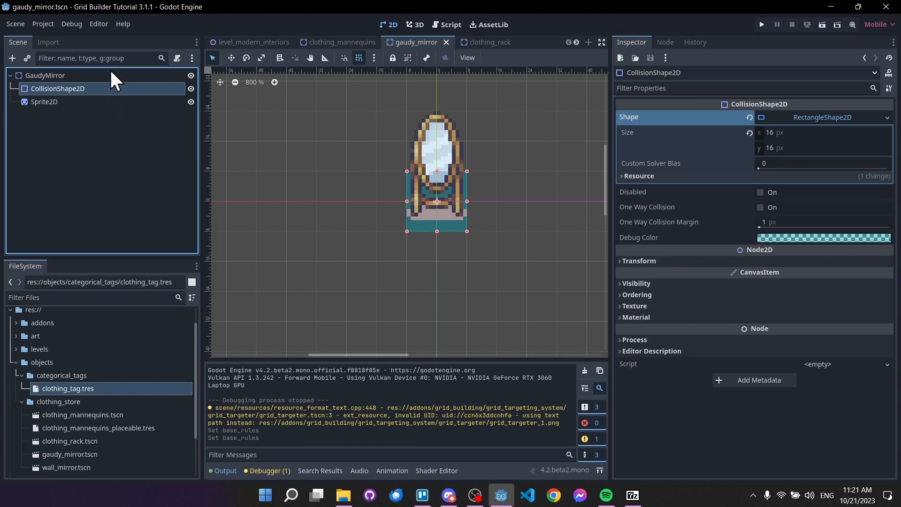
pyautogui.click(110, 74)
pyautogui.click(117, 102)
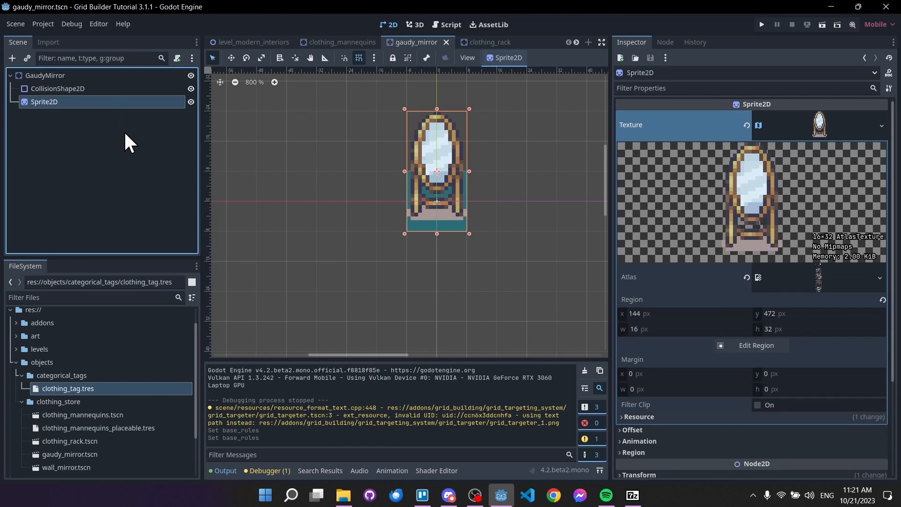
pyautogui.click(96, 75)
# Step: Return to the BuildingSystem in the gameplay scene and expand the CollisionsCheckRule in its Placement Validator
pyautogui.click(112, 102)
pyautogui.click(119, 115)
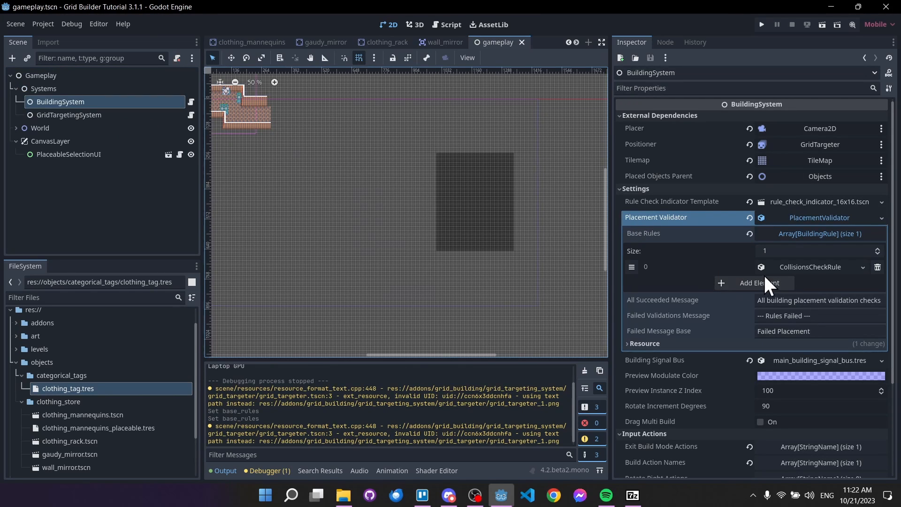
pyautogui.click(815, 267)
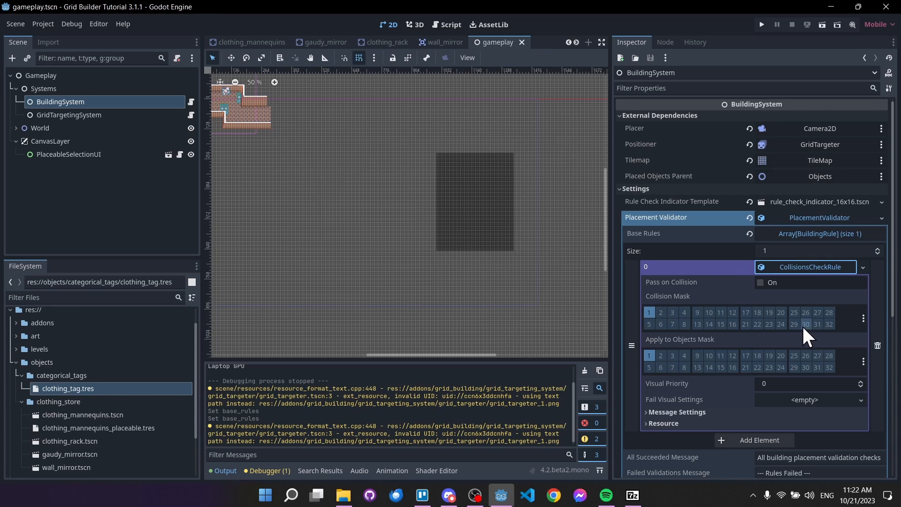
# Step: Enable Pass on Collision in the CollisionsCheckRule and disable it again
pyautogui.click(760, 282)
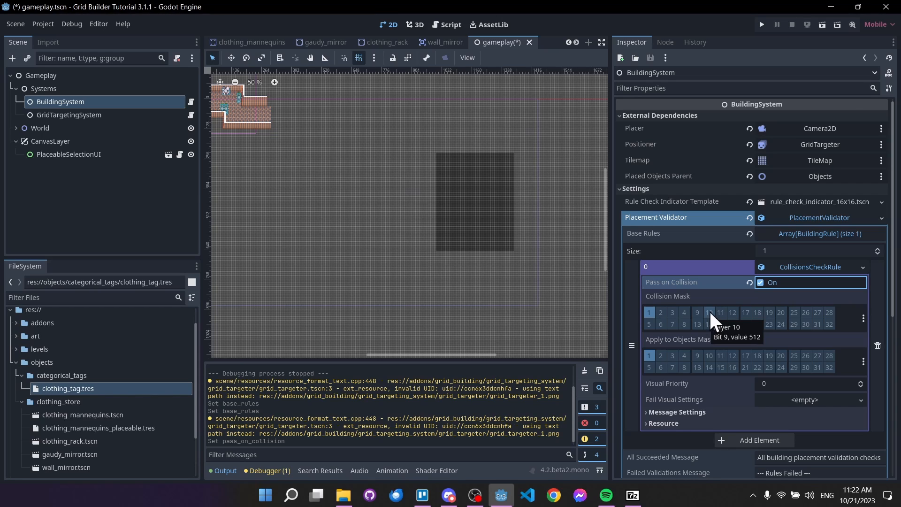
pyautogui.click(762, 284)
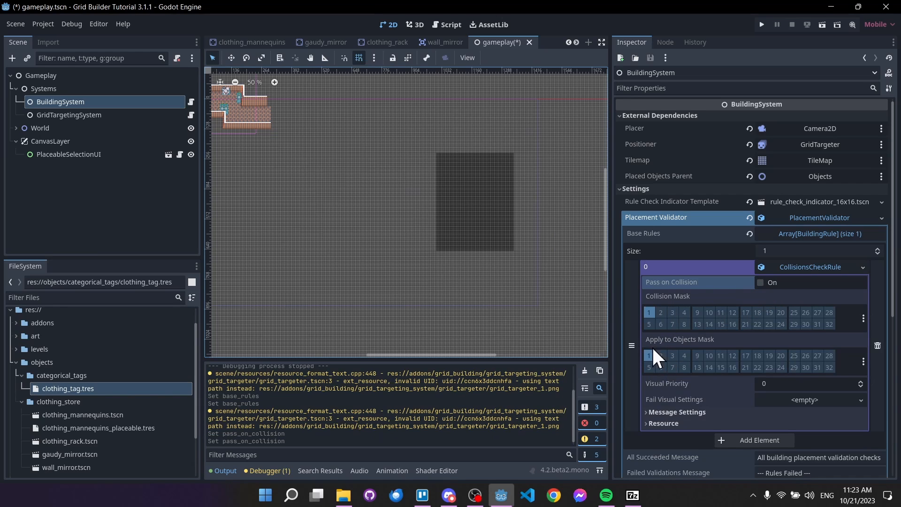
# Step: Run the project, choose Clothing Mannequins for building and place one set in the empty area above the room
pyautogui.click(762, 25)
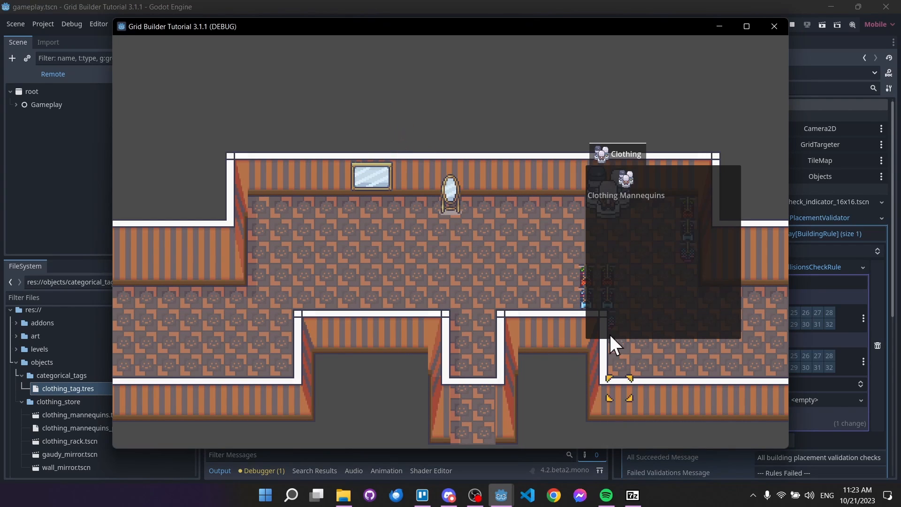
pyautogui.click(665, 178)
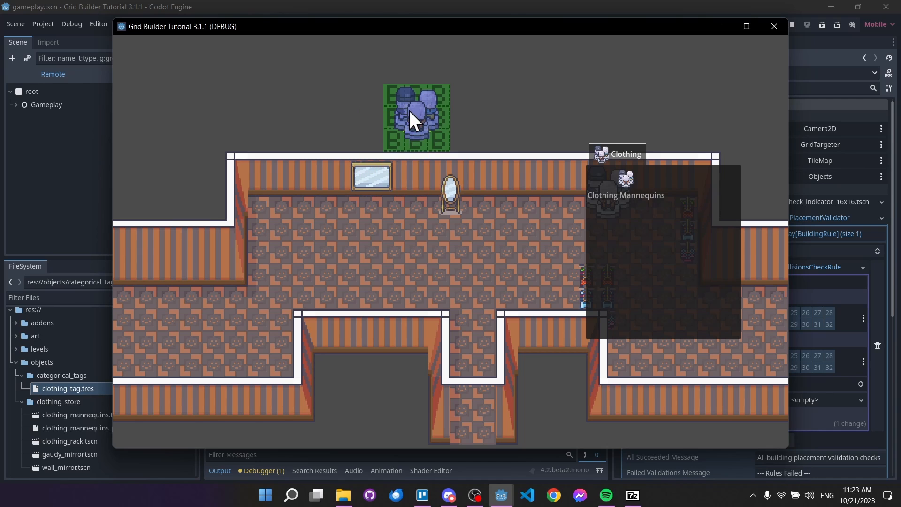
pyautogui.press('w')
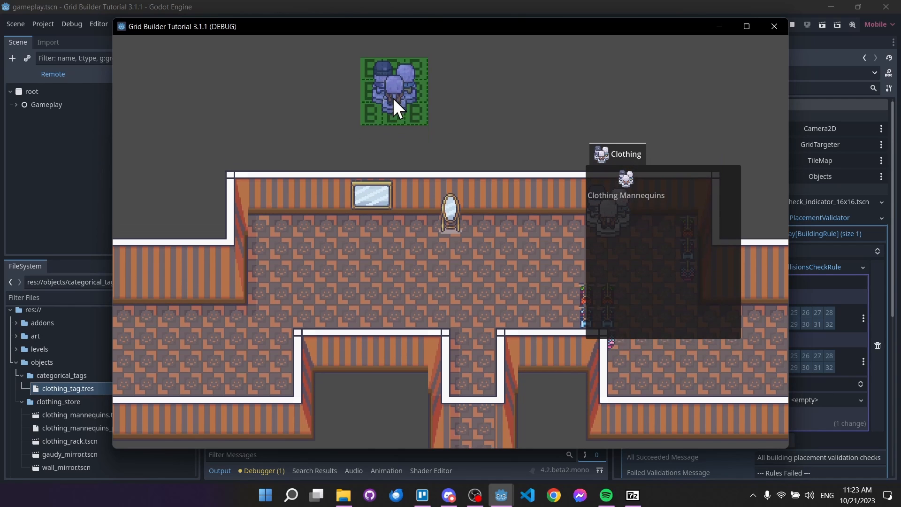
pyautogui.press('d')
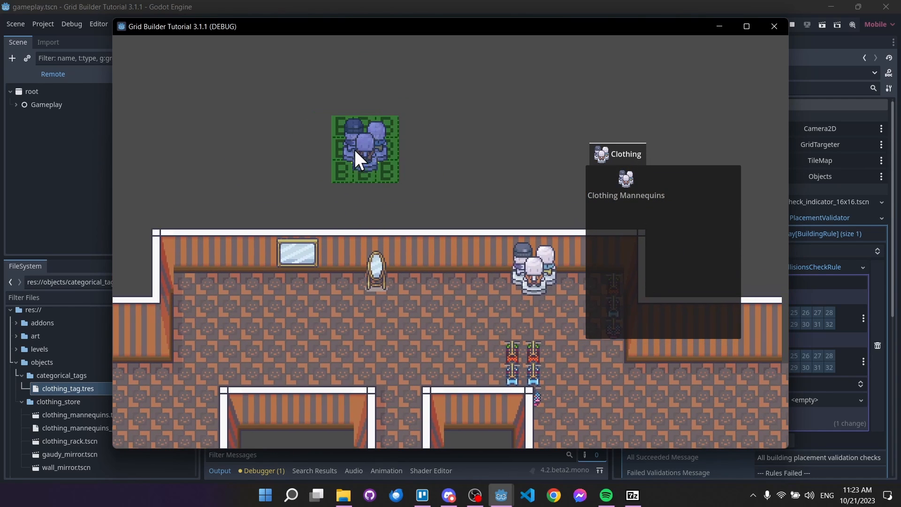
pyautogui.click(331, 127)
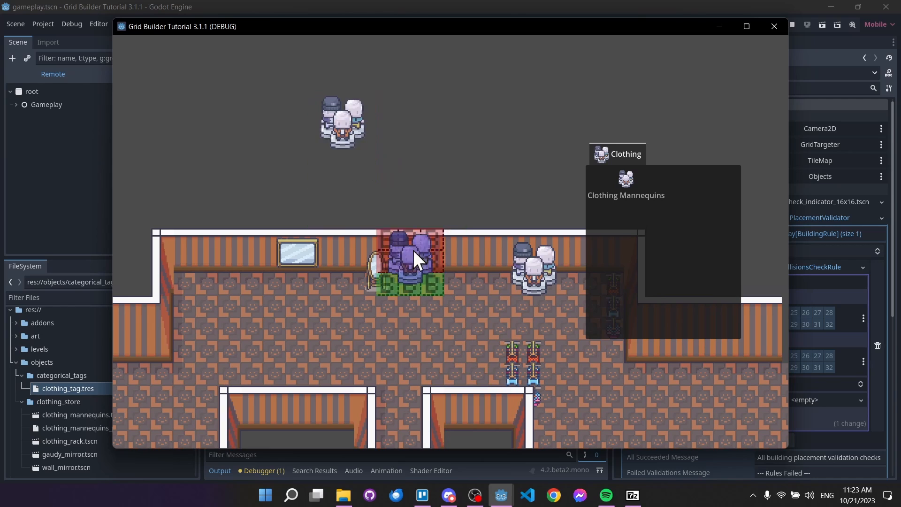
# Step: Place two Clothing Mannequins sets on the room floor, one on each side of the standing mirror
pyautogui.press('s')
pyautogui.click(303, 279)
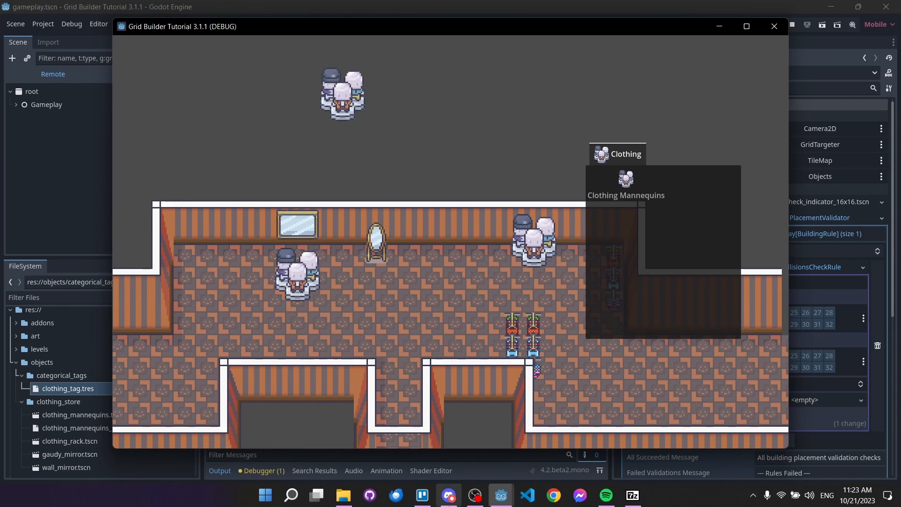
pyautogui.press('d')
pyautogui.click(396, 252)
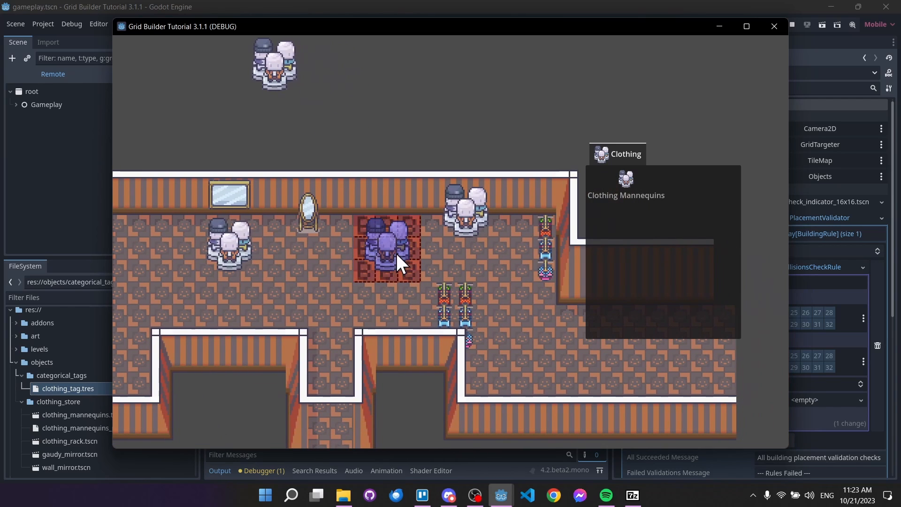
# Step: Test placement outside the map with four more mannequin sets in the empty area beyond the walls, and stop the game
pyautogui.press('w')
pyautogui.click(401, 145)
pyautogui.press('w')
pyautogui.press('a')
pyautogui.click(197, 218)
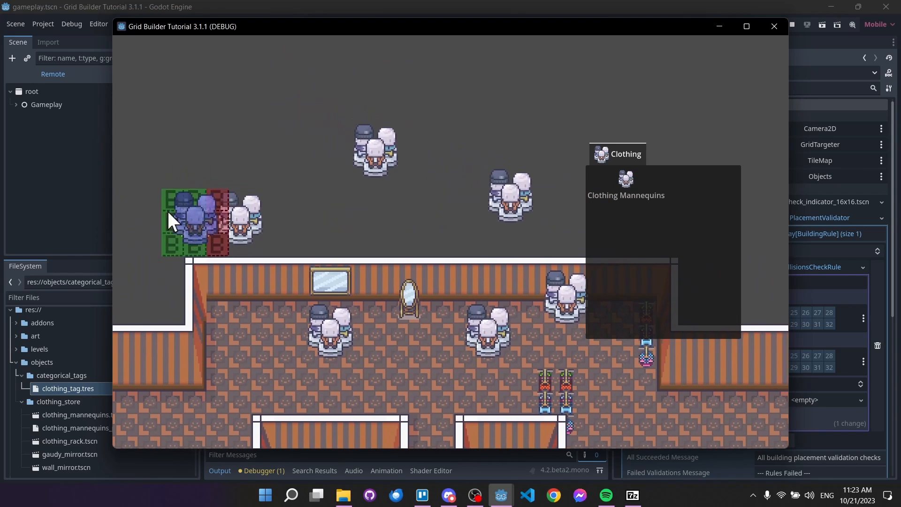
pyautogui.click(256, 129)
pyautogui.press('s')
pyautogui.click(213, 219)
pyautogui.press('s')
pyautogui.press('d')
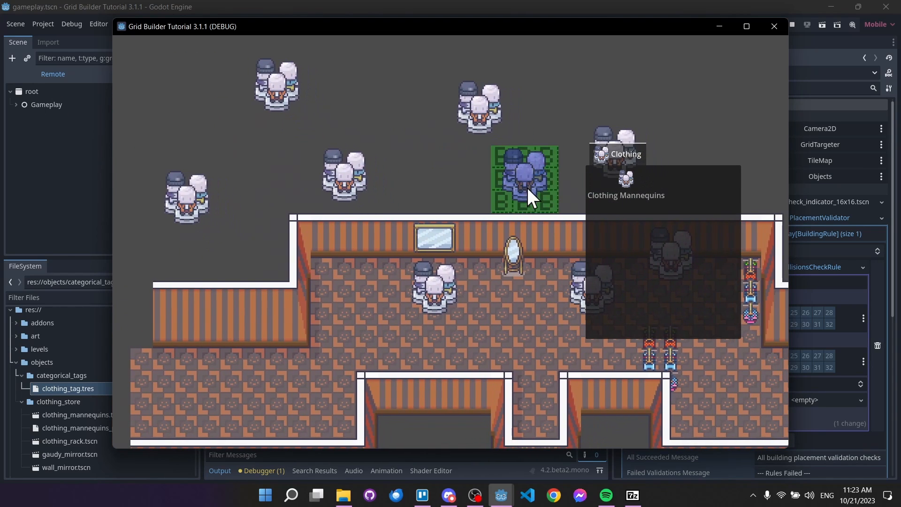
pyautogui.press('w')
pyautogui.press('d')
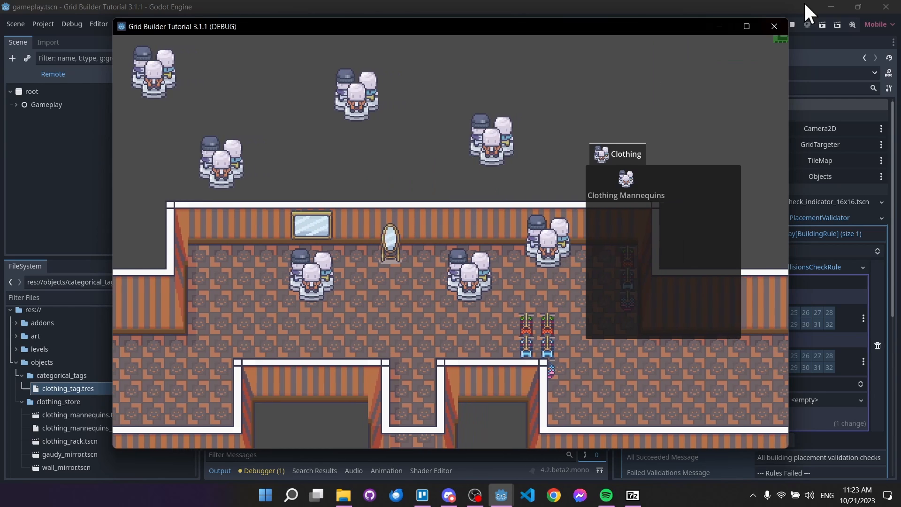
pyautogui.click(792, 24)
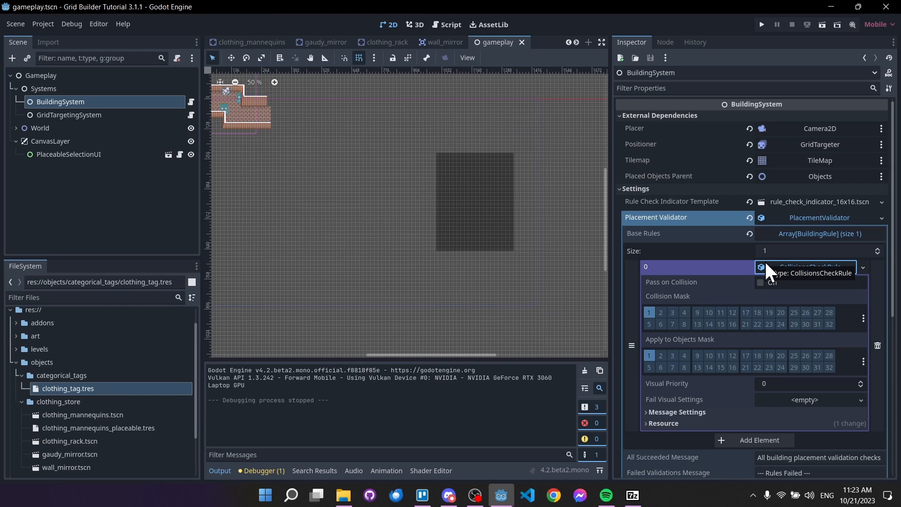
# Step: Add a WithinTilemapBoundsRule as the second Base Rule of the Placement Validator and show its settings
pyautogui.scroll(-2, 779, 291)
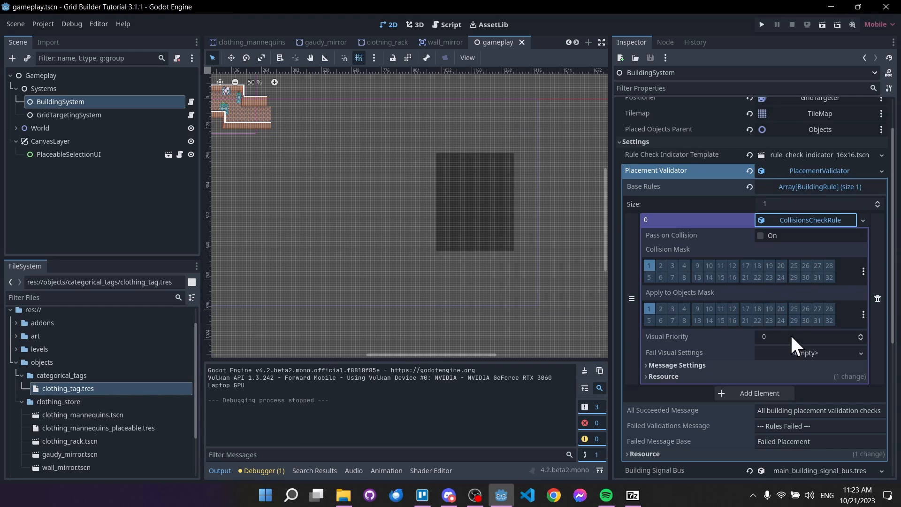
pyautogui.click(776, 396)
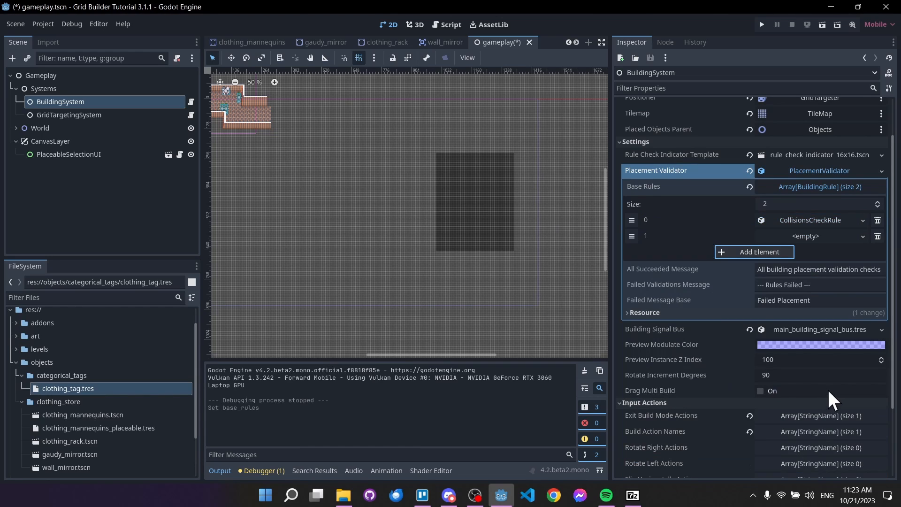
pyautogui.click(829, 234)
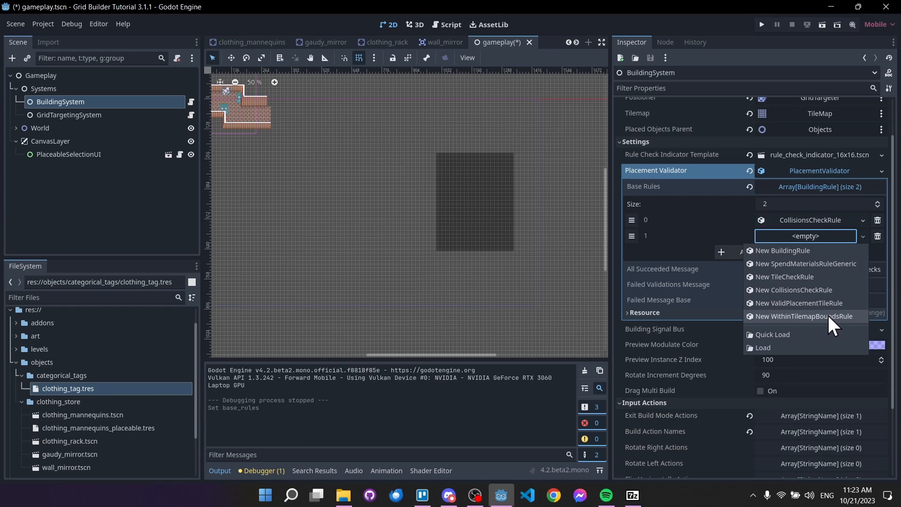
pyautogui.click(827, 314)
pyautogui.click(824, 235)
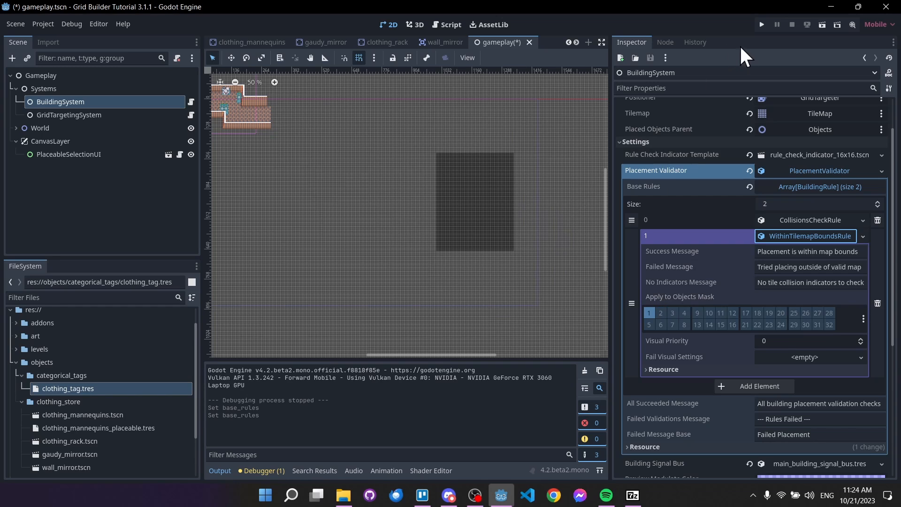
# Step: Run the project again and place three Clothing Mannequins sets on the room floor
pyautogui.click(764, 23)
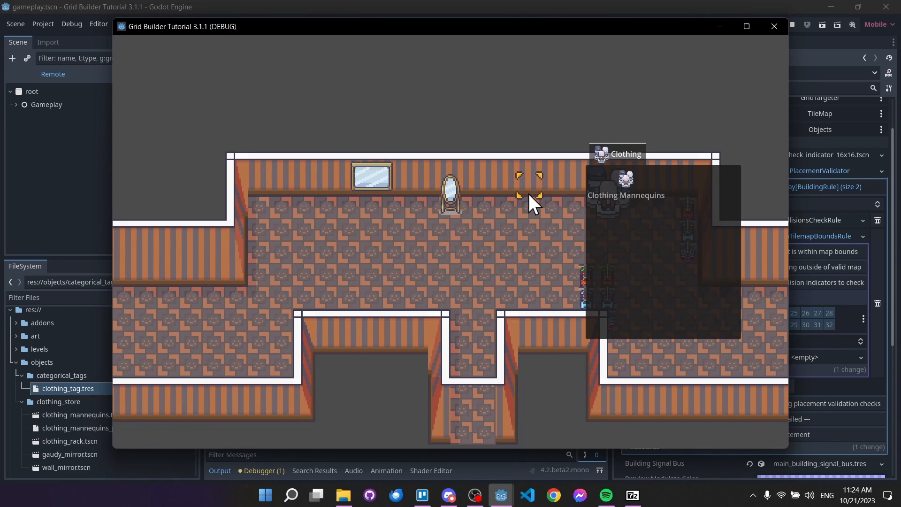
pyautogui.click(637, 188)
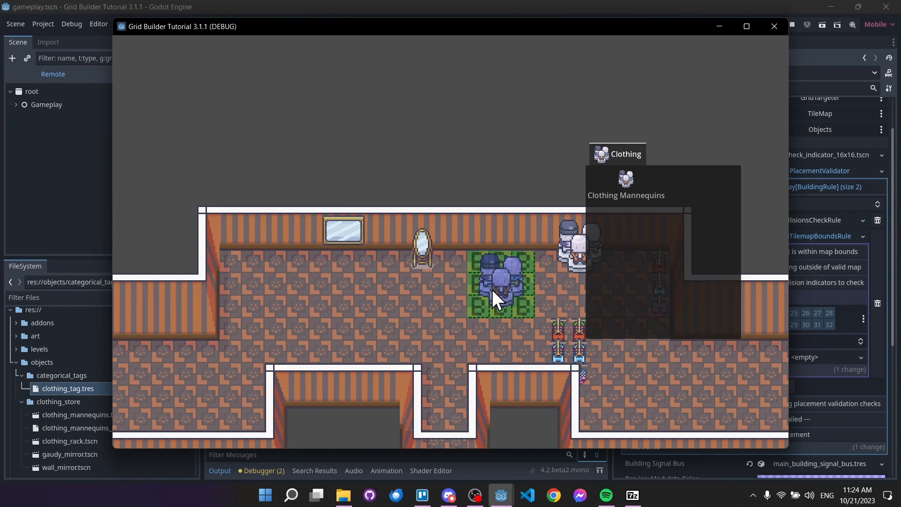
pyautogui.click(491, 289)
pyautogui.click(364, 286)
pyautogui.click(259, 307)
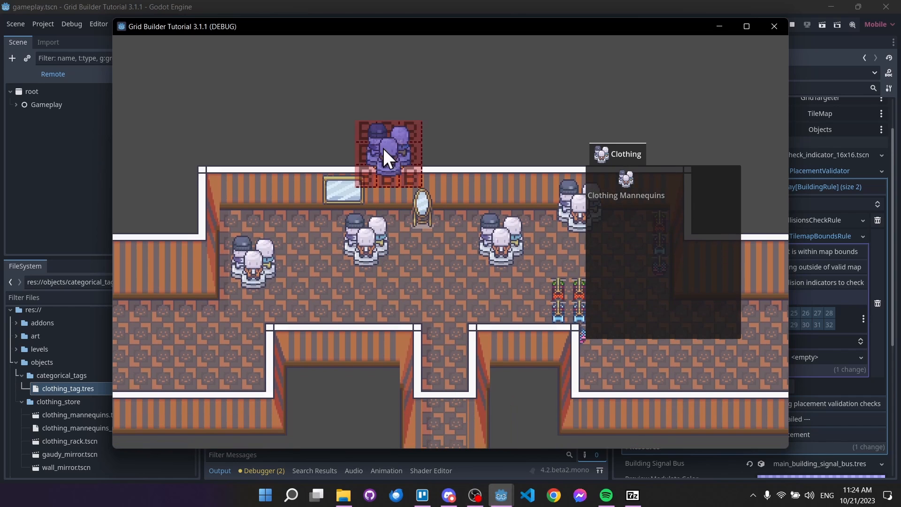
# Step: Check the mannequin preview's validity indicators over the floor, the walls and the area outside the tilemap, and close the game
pyautogui.press('s')
pyautogui.press('a')
pyautogui.press('d')
pyautogui.press('w')
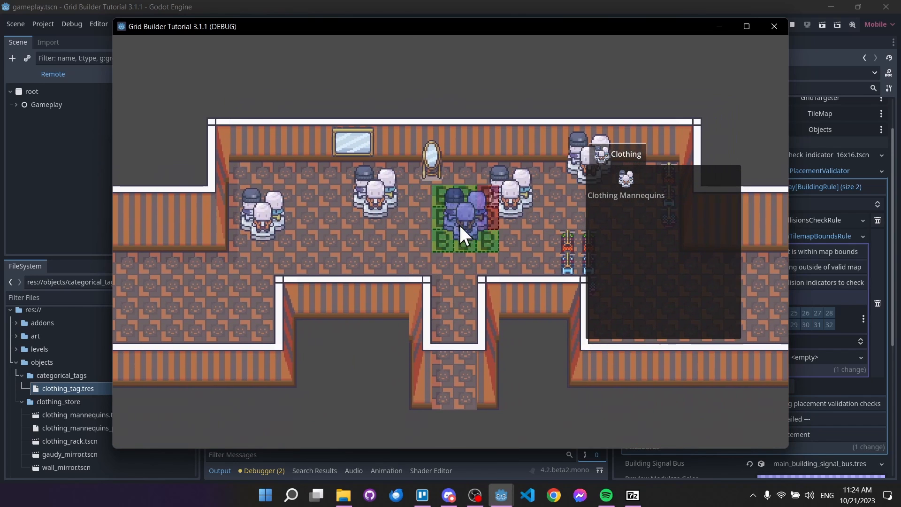
pyautogui.press('a')
pyautogui.press('w')
pyautogui.press('d')
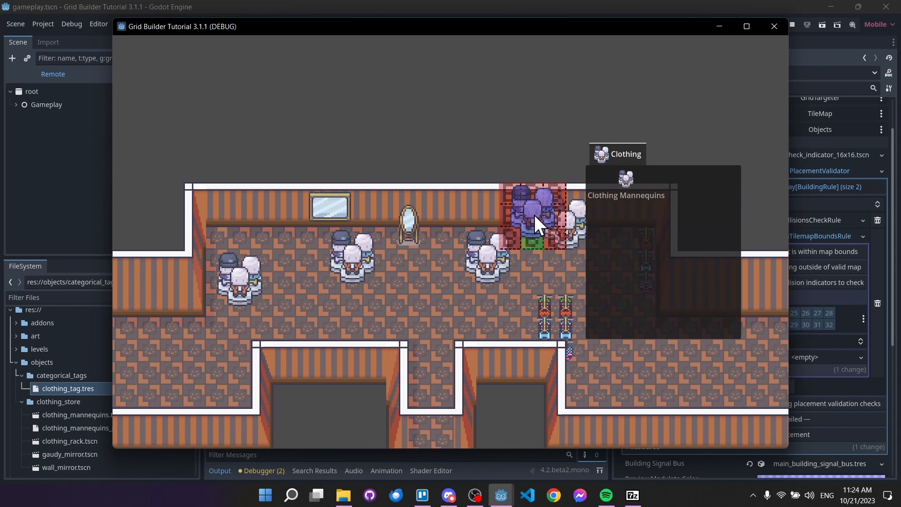
pyautogui.press('a')
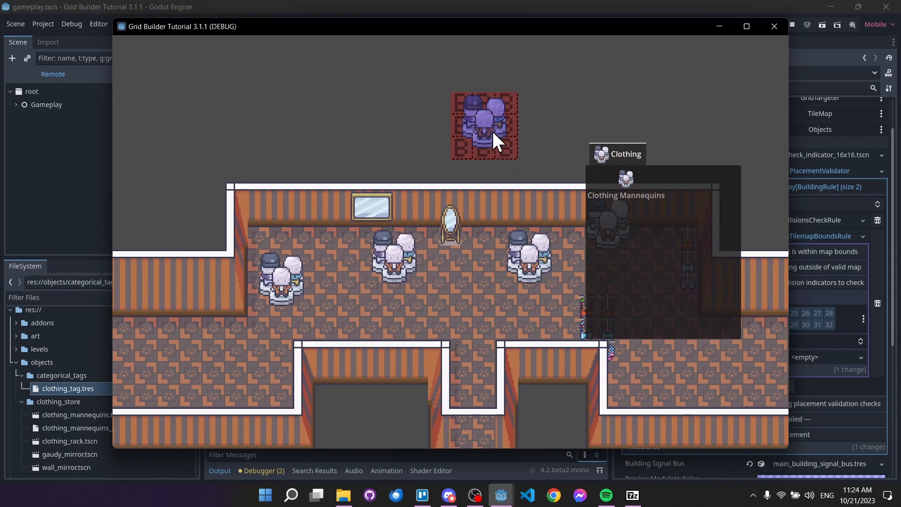
pyautogui.press('s')
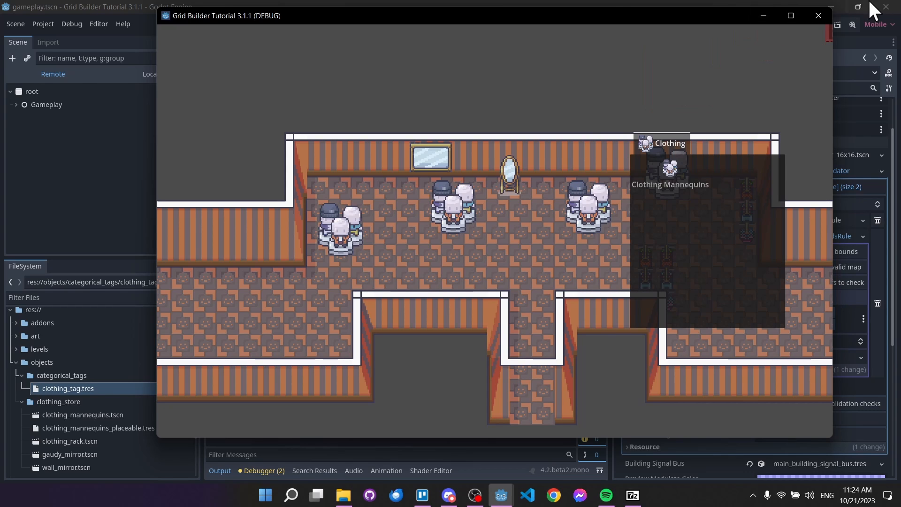
pyautogui.click(818, 16)
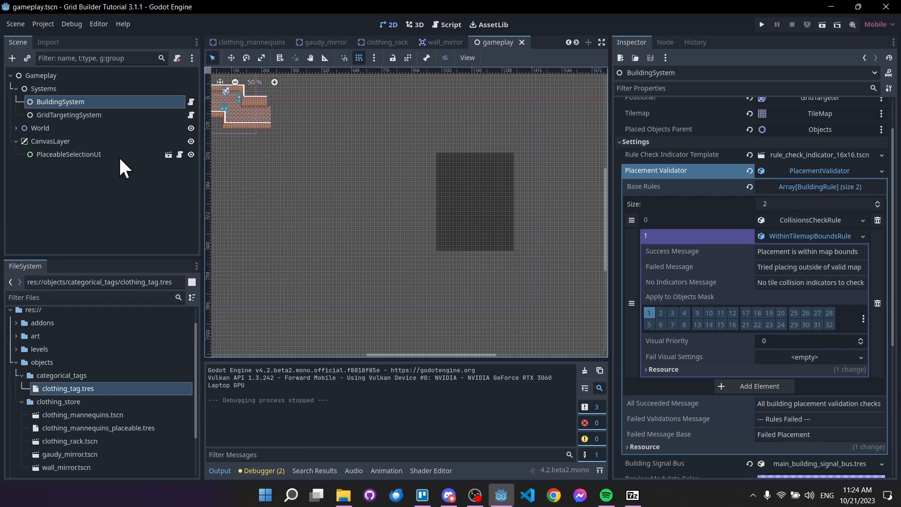
# Step: Find build_log.tscn in the project files and instantiate it as a child of CanvasLayer
pyautogui.click(103, 298)
pyautogui.write('build')
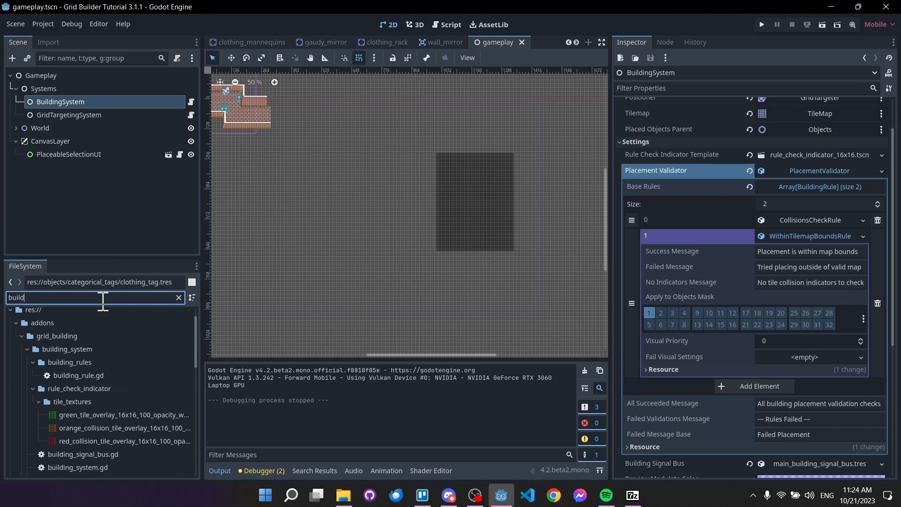
pyautogui.write('_log')
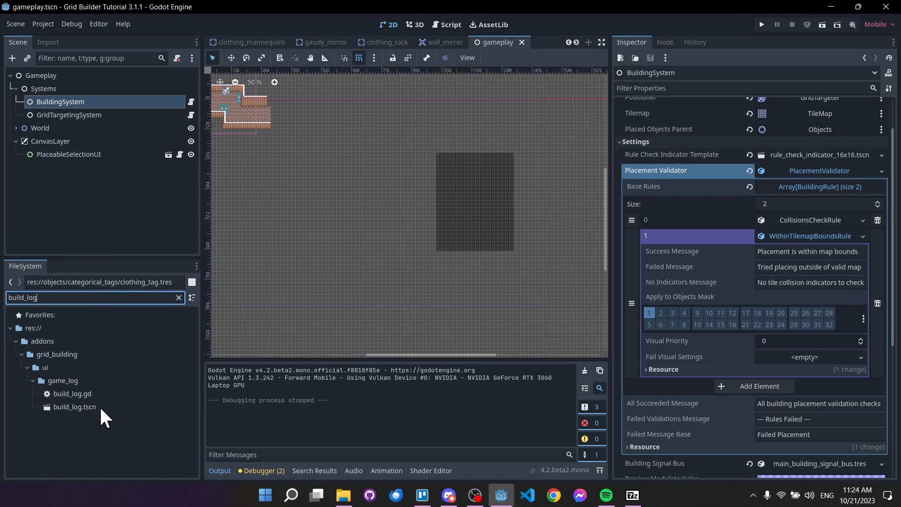
pyautogui.moveTo(101, 407); pyautogui.dragTo(99, 137)
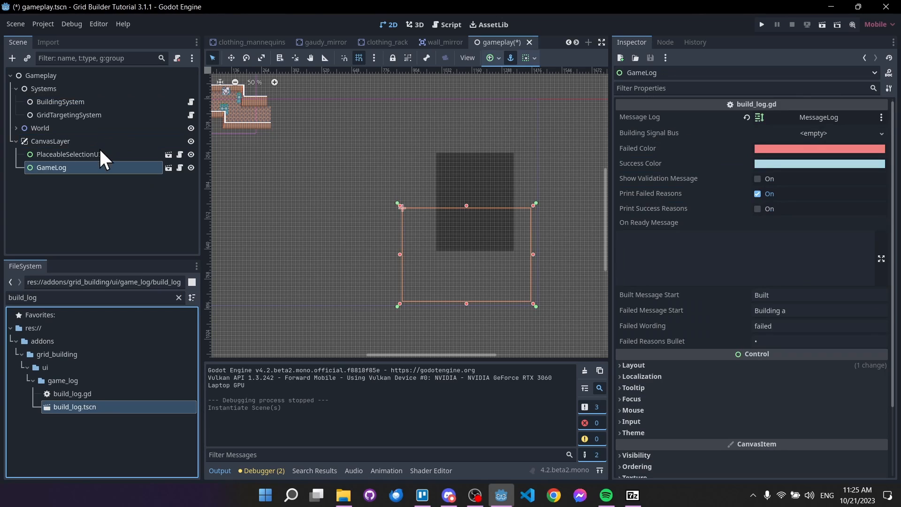
# Step: Set the GameLog's anchor points to Left 0.02, Top 0.668 and Right 0.42
pyautogui.scroll(-12, 356, 235)
pyautogui.moveTo(356, 235); pyautogui.dragTo(415, 216, button='middle')
pyautogui.scroll(2, 445, 210)
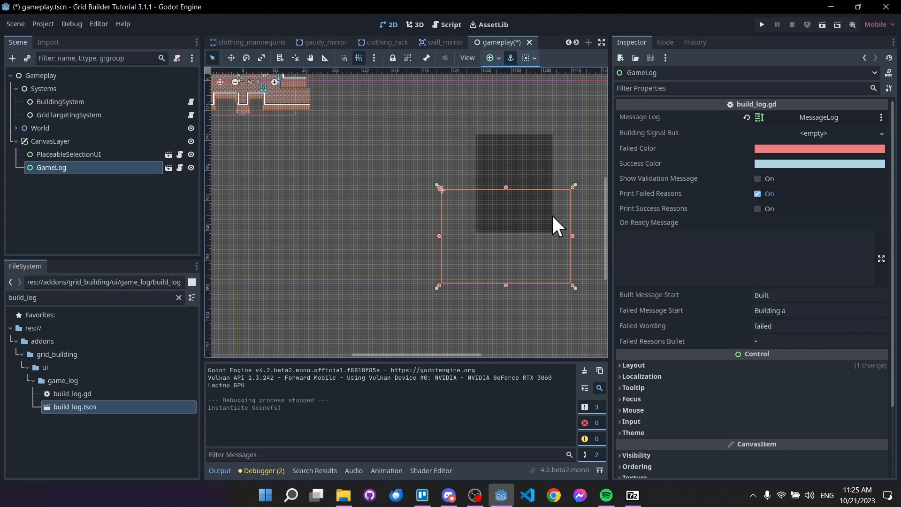
pyautogui.click(652, 362)
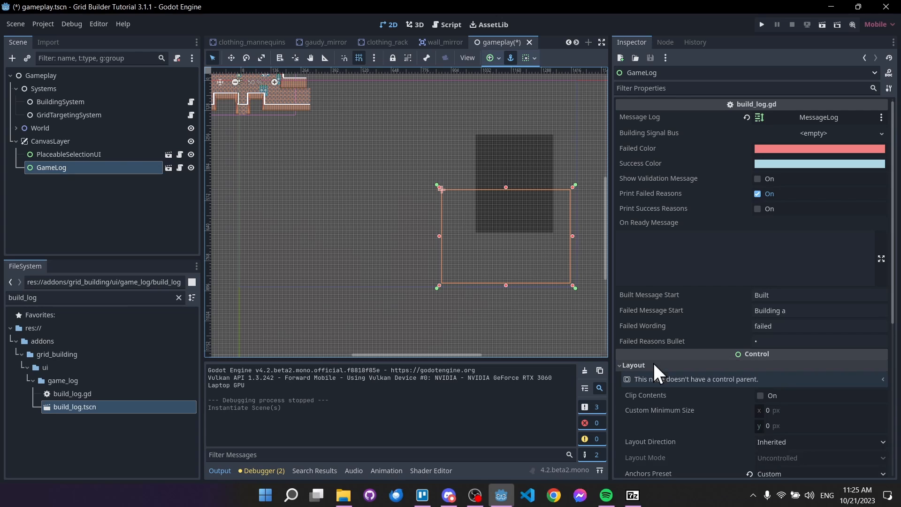
pyautogui.scroll(-3, 657, 360)
pyautogui.click(684, 351)
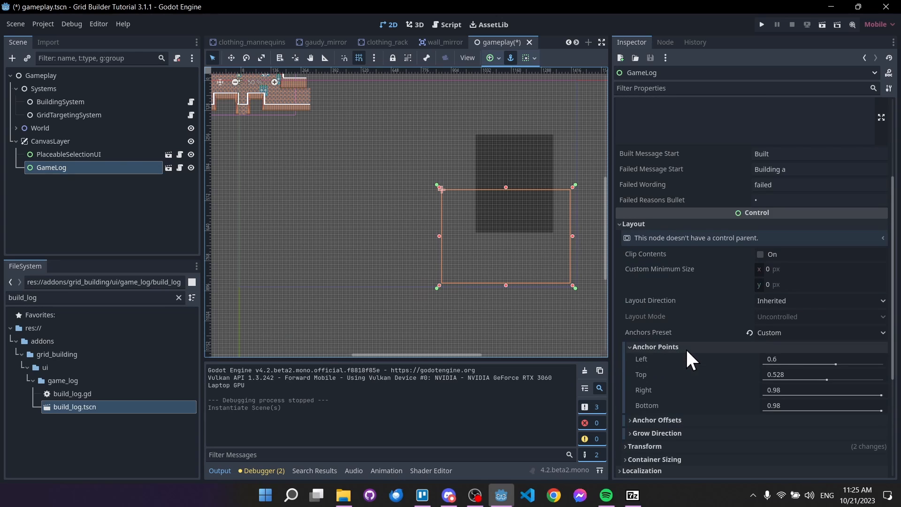
pyautogui.moveTo(801, 359); pyautogui.dragTo(729, 359)
pyautogui.moveTo(817, 390); pyautogui.dragTo(750, 390)
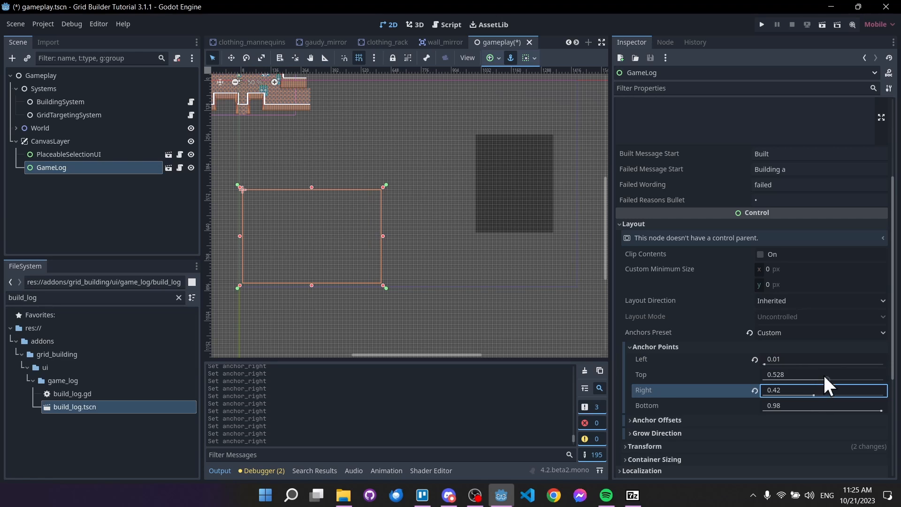
pyautogui.moveTo(823, 374); pyautogui.dragTo(798, 364)
pyautogui.moveTo(418, 245); pyautogui.dragTo(481, 244, button='middle')
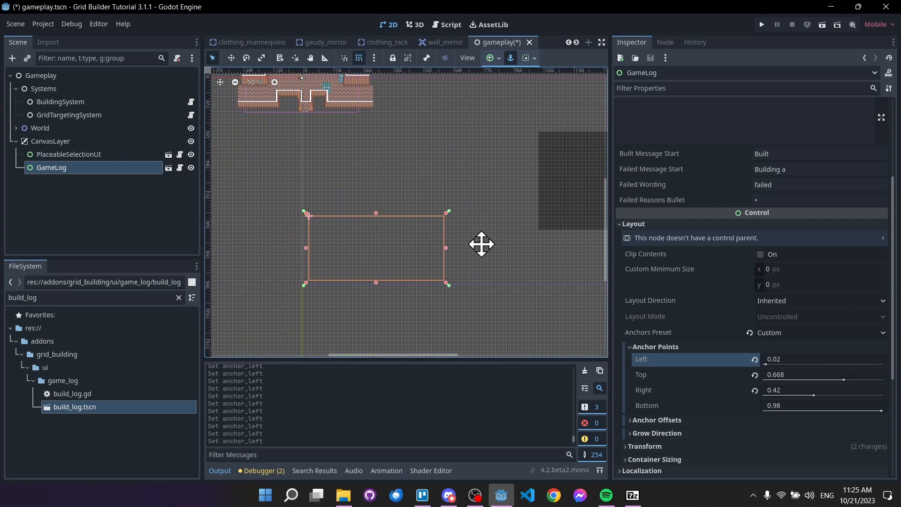
pyautogui.scroll(1, 491, 251)
pyautogui.scroll(-1, 336, 239)
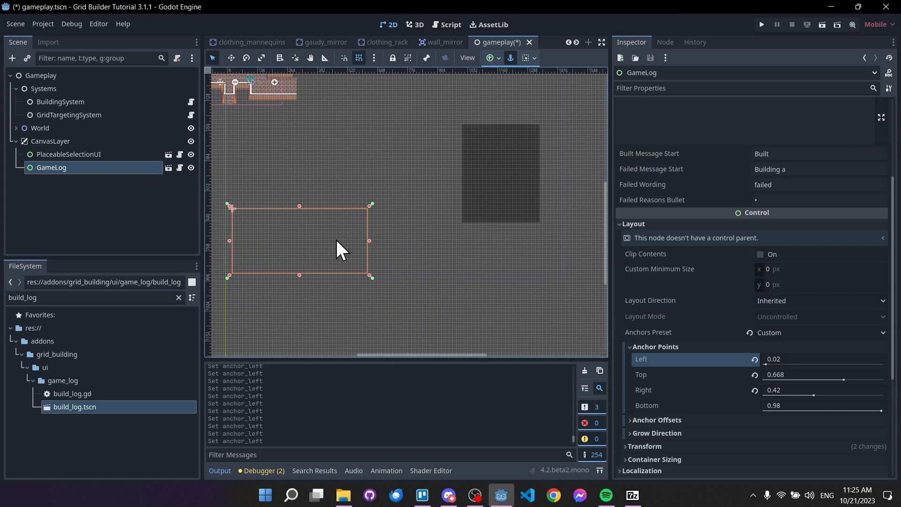
pyautogui.moveTo(319, 232); pyautogui.dragTo(373, 232, button='middle')
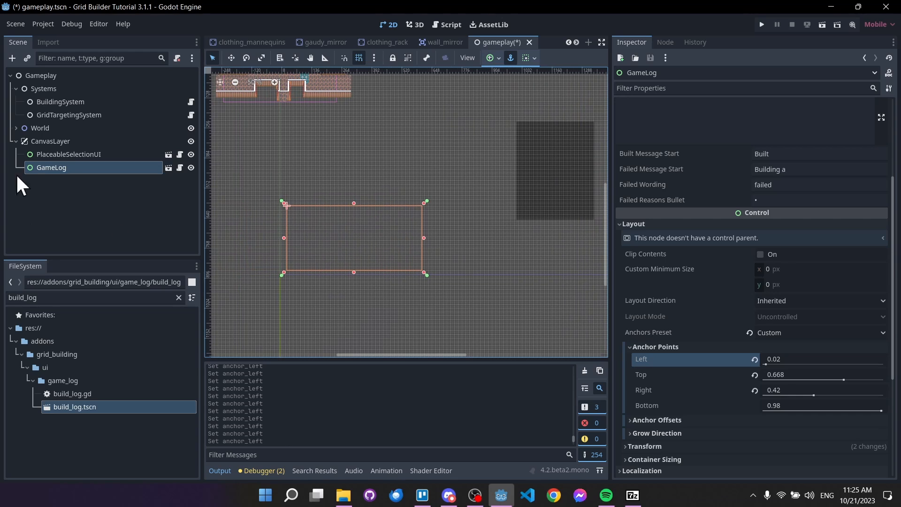
# Step: Enable Editable Children on GameLog and give its NinePatchRect a new GradientTexture1D texture
pyautogui.rightClick(51, 168)
pyautogui.click(107, 400)
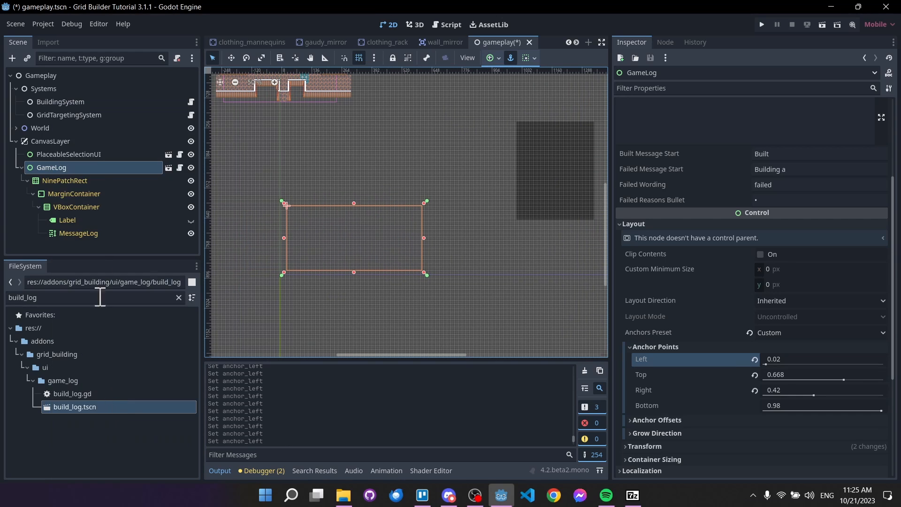
pyautogui.click(97, 180)
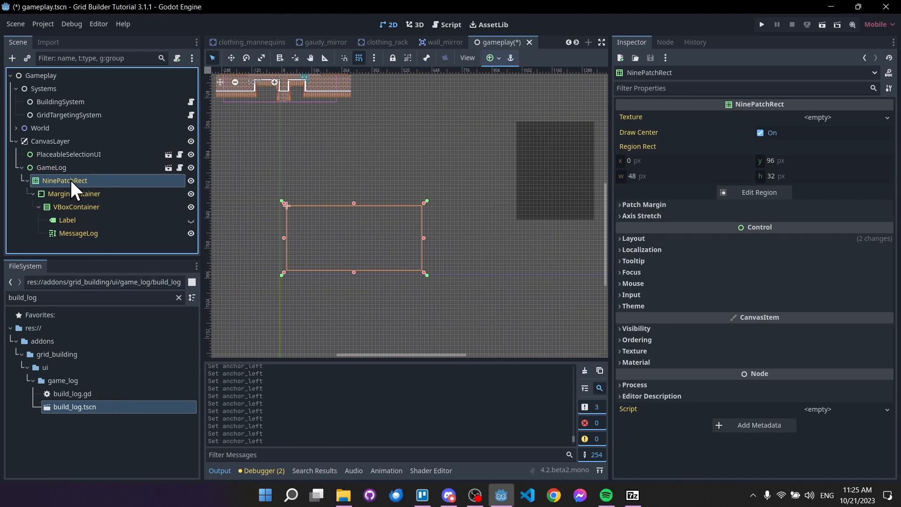
pyautogui.moveTo(343, 210); pyautogui.dragTo(381, 201, button='middle')
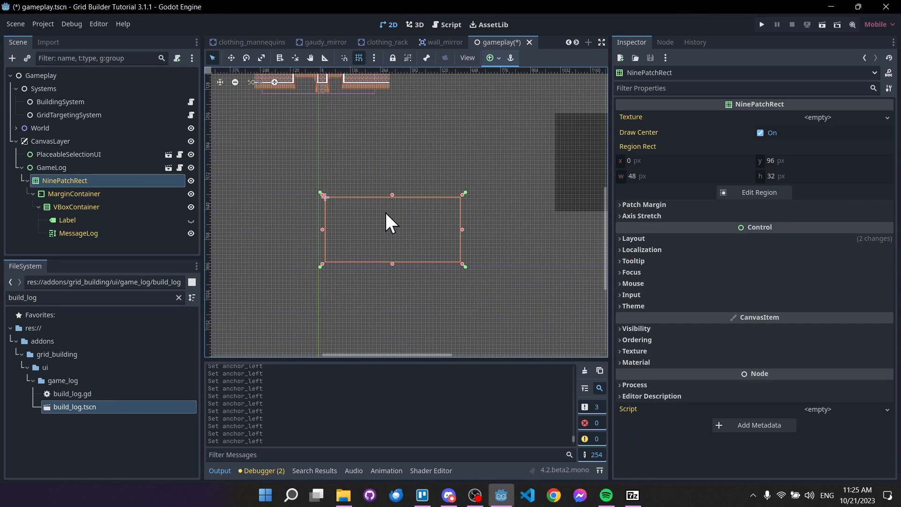
pyautogui.click(821, 116)
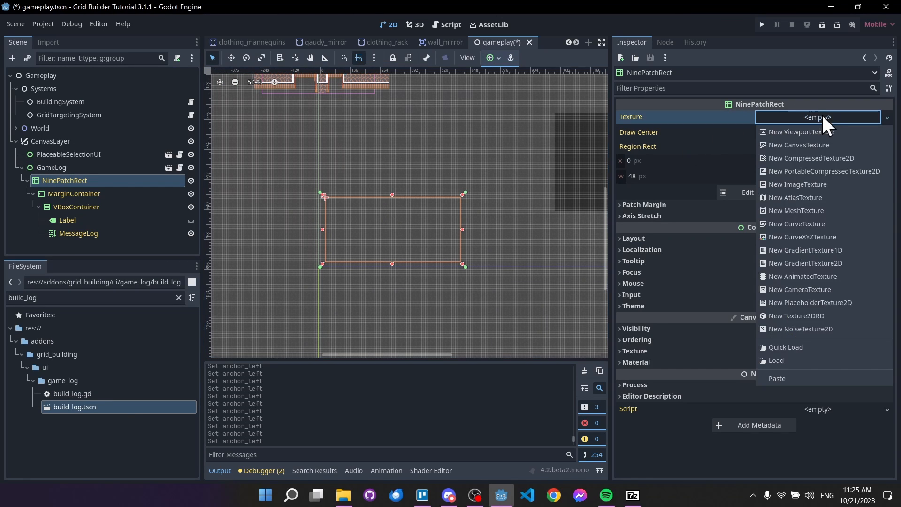
pyautogui.click(817, 248)
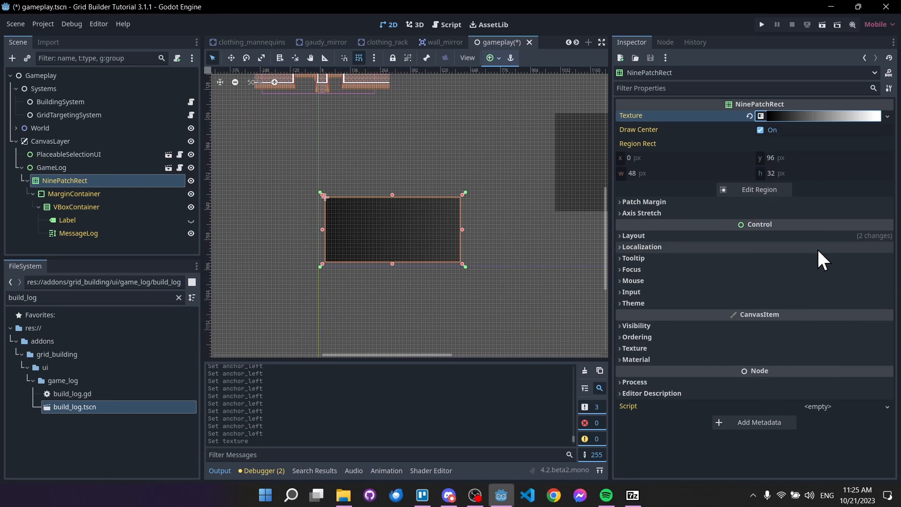
pyautogui.scroll(2, 481, 244)
pyautogui.moveTo(481, 243); pyautogui.dragTo(585, 238, button='middle')
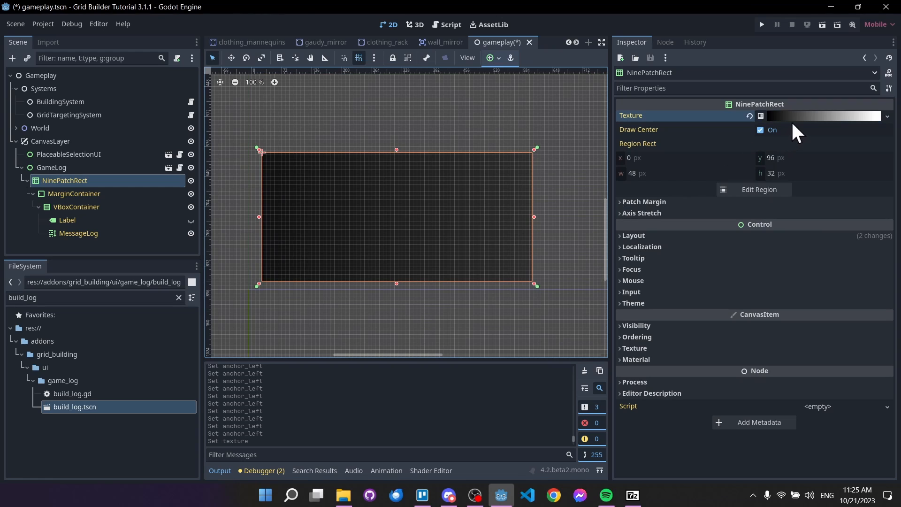
# Step: Set the NinePatchRect's Self Modulate alpha to about 136 and save the gameplay scene
pyautogui.click(673, 324)
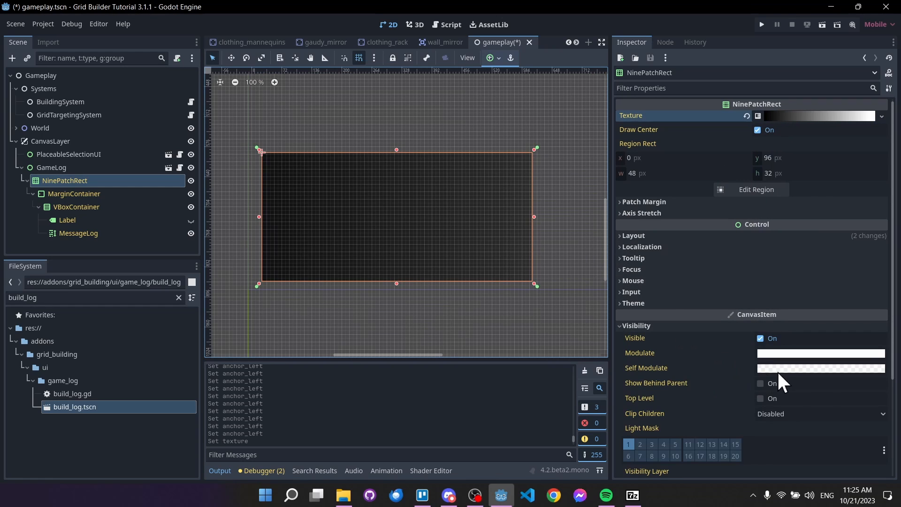
pyautogui.click(793, 368)
pyautogui.moveTo(834, 298)
pyautogui.mouseDown()
pyautogui.moveTo(801, 302)
pyautogui.moveTo(818, 303)
pyautogui.mouseUp()
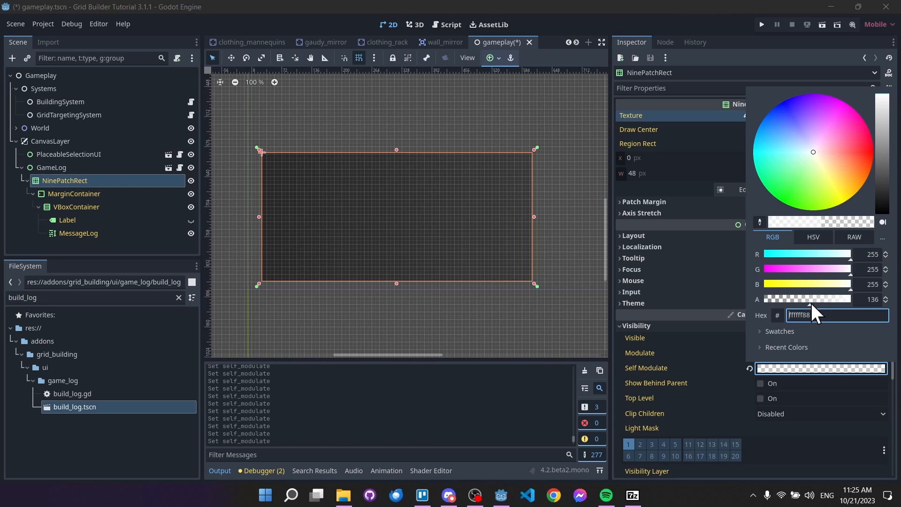
pyautogui.click(577, 305)
pyautogui.hotkey('ctrl', 's')
# Step: Assign main_building_signal_bus.tres as the GameLog's Building Signal Bus and enable Show Validation Message and Print Success Reasons
pyautogui.click(52, 167)
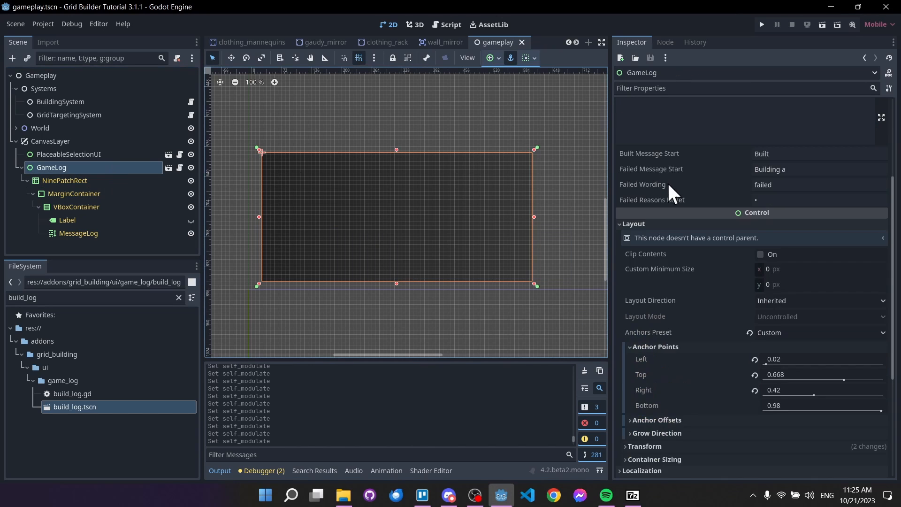
pyautogui.scroll(3, 678, 187)
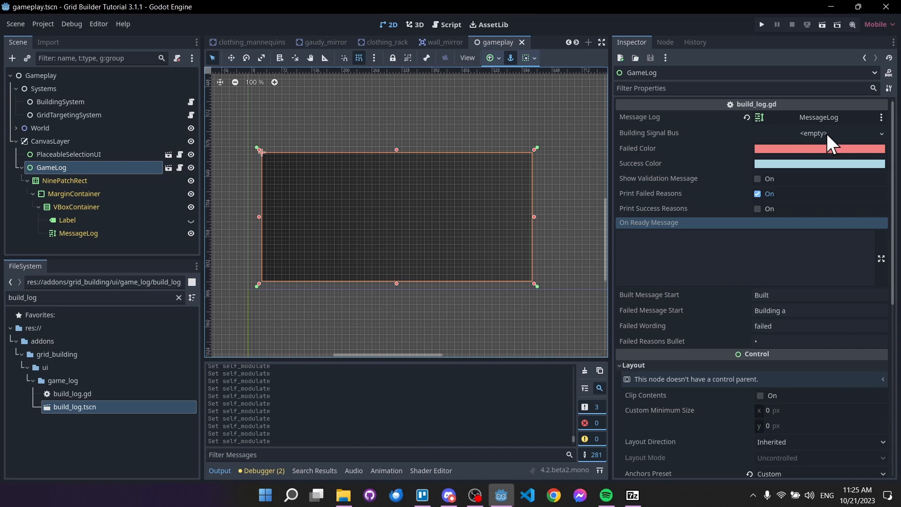
pyautogui.click(885, 134)
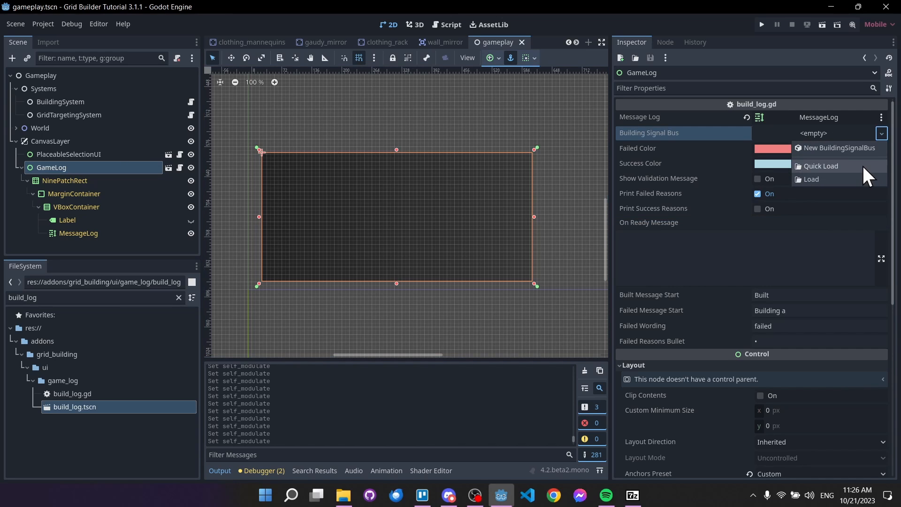
pyautogui.click(864, 166)
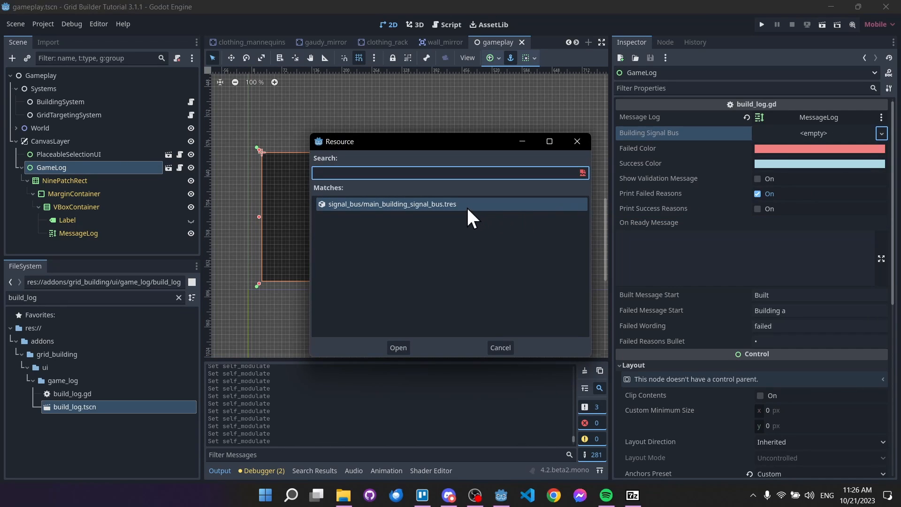
pyautogui.doubleClick(492, 204)
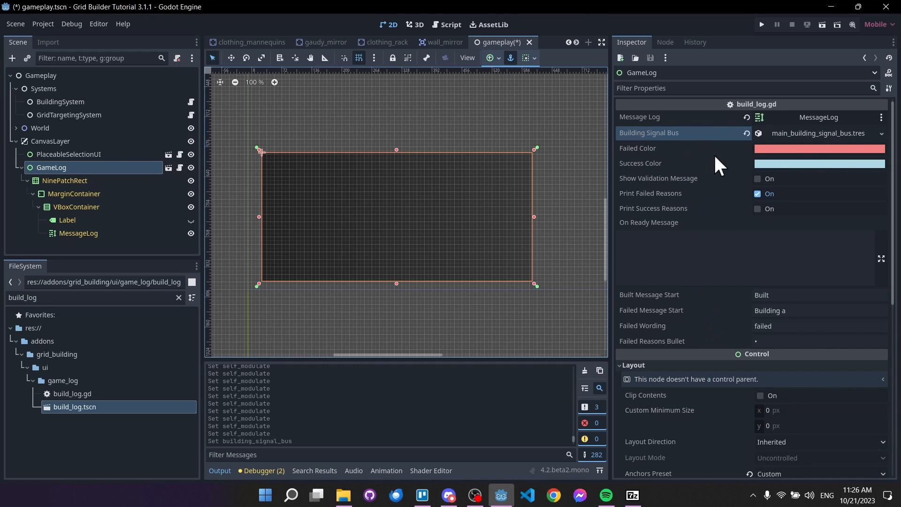
pyautogui.click(757, 179)
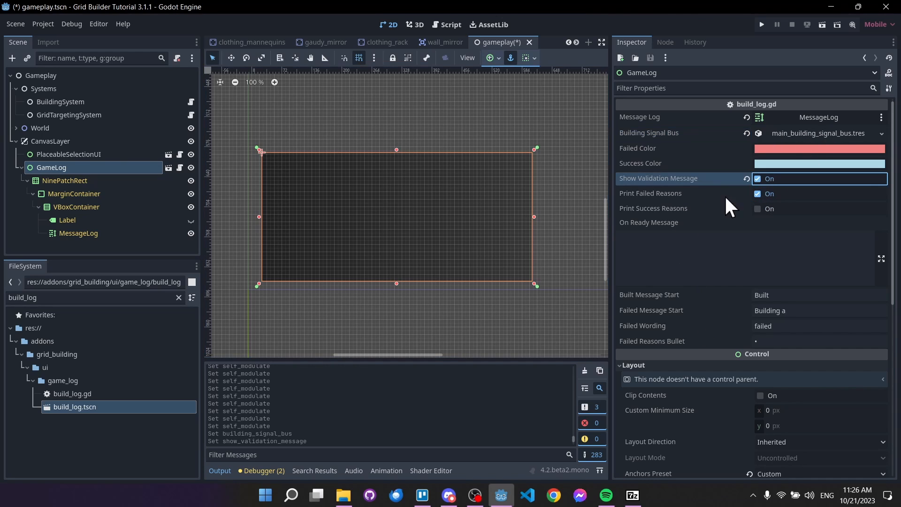
pyautogui.click(757, 209)
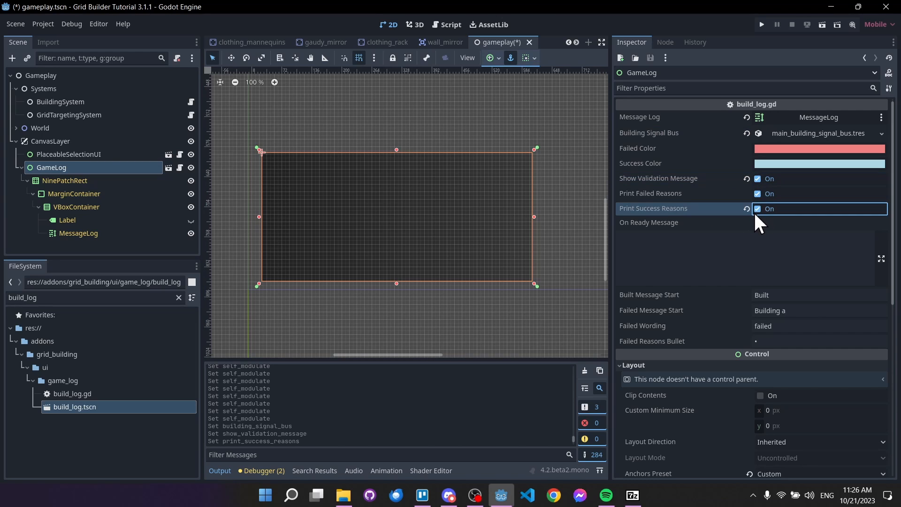
# Step: Set the GameLog's On Ready Message to "Welcome to The Game. Building Log is loaded!"
pyautogui.click(736, 256)
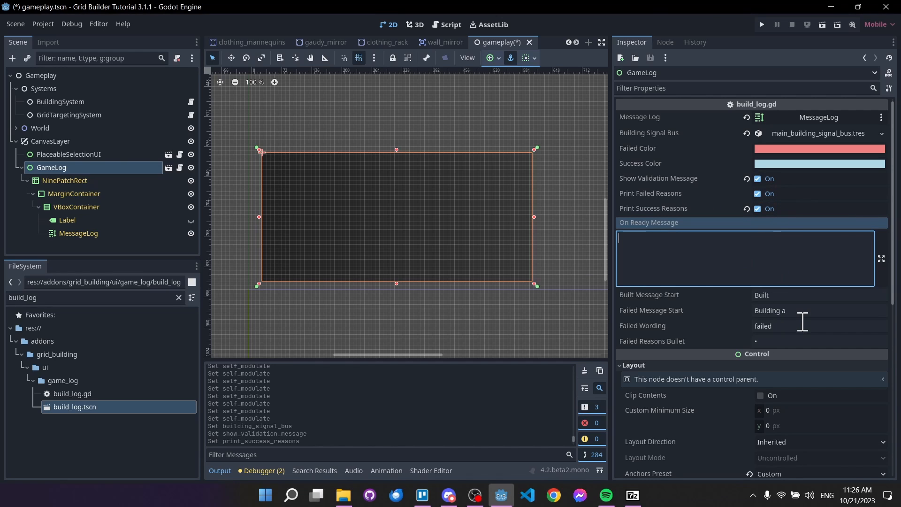
pyautogui.write('Welcome to The G')
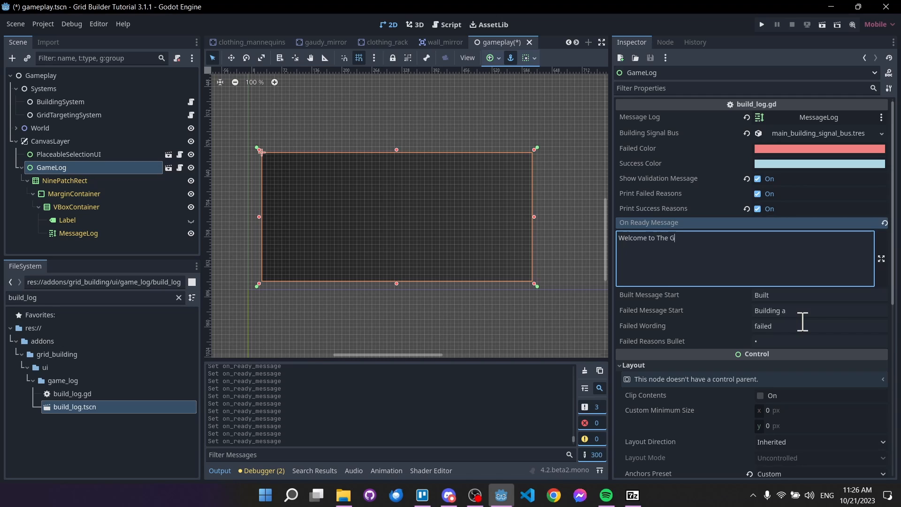
pyautogui.write('ame. Building Log is loaded!')
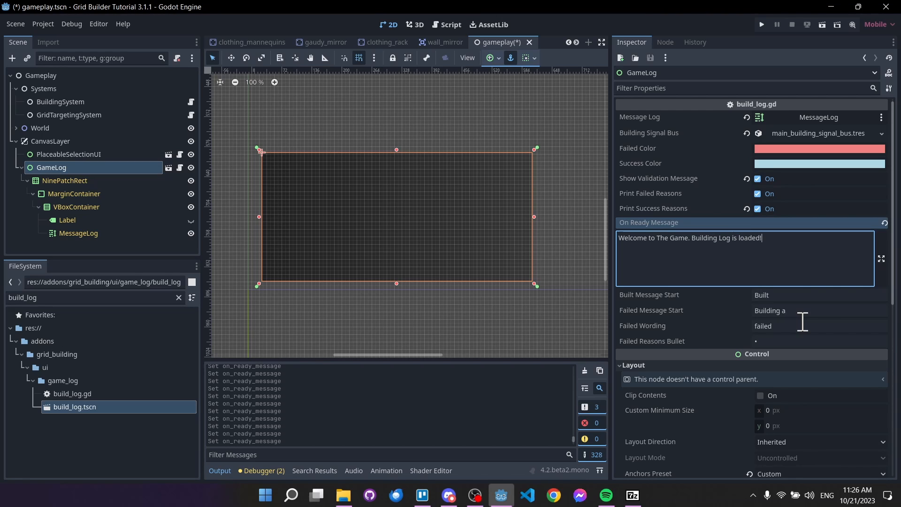
pyautogui.click(702, 297)
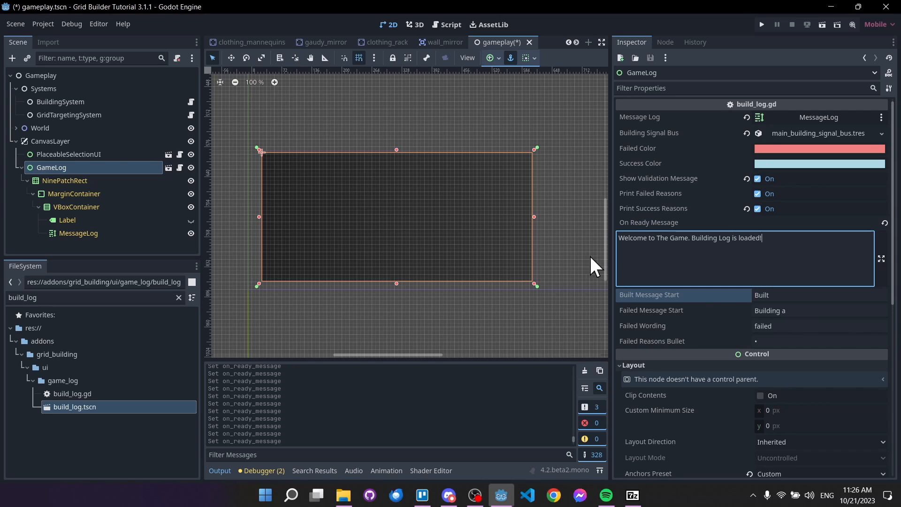
# Step: Run the project, choose Clothing Mannequins from the building selection menu and try placing them outside the map area
pyautogui.click(760, 23)
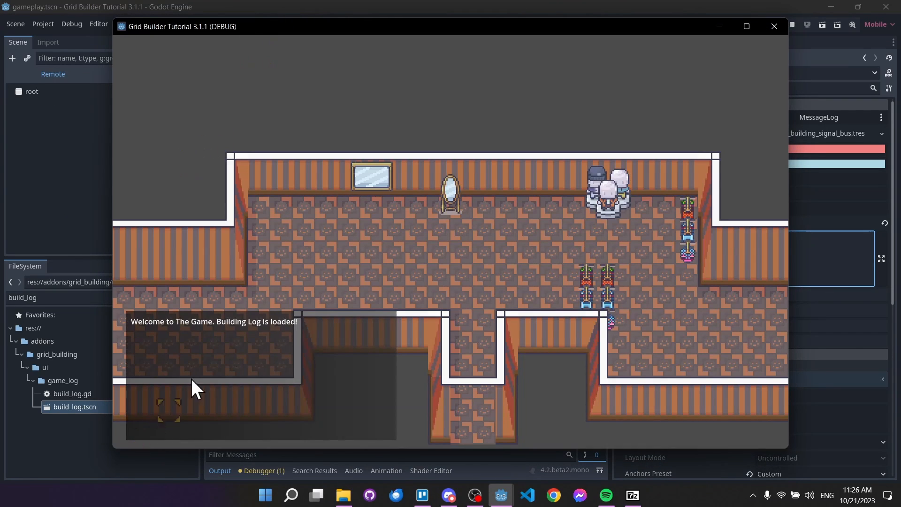
pyautogui.press('a')
pyautogui.press('s')
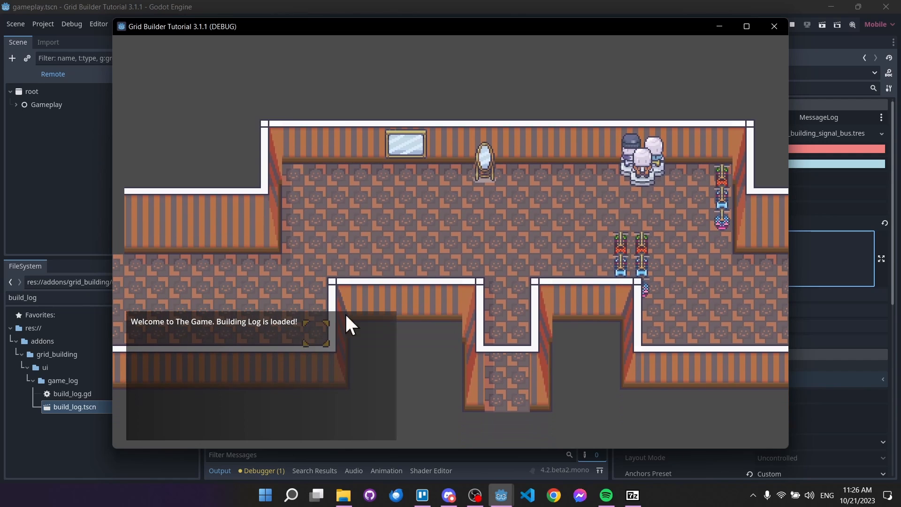
pyautogui.press('b')
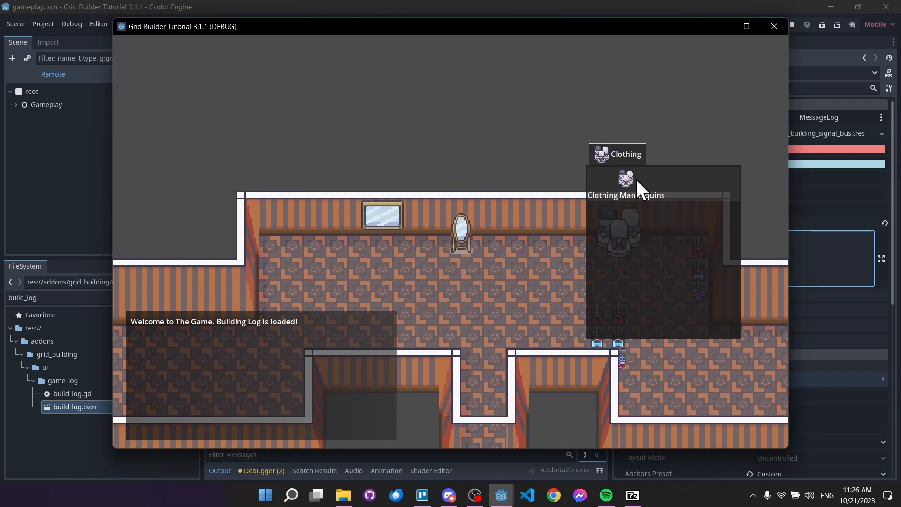
pyautogui.click(638, 181)
pyautogui.click(409, 132)
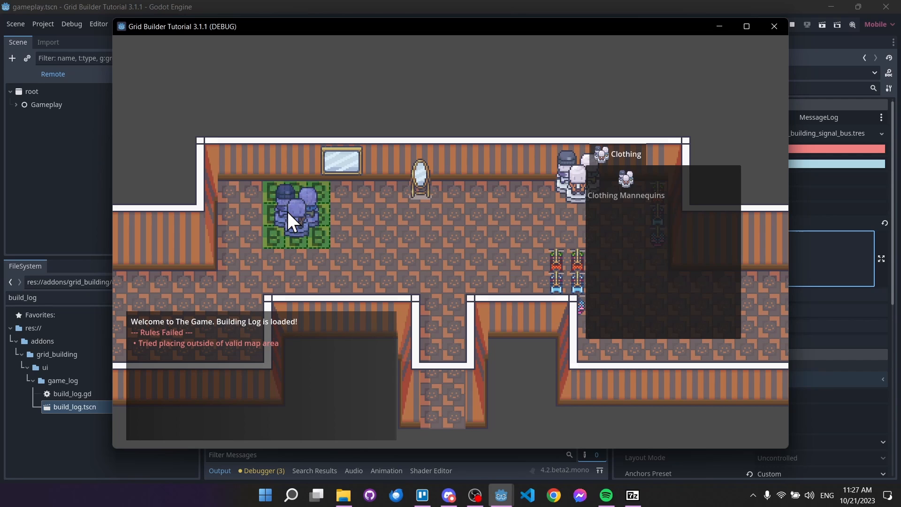
# Step: Place a Clothing Mannequins set on the floor near the room's left wall and test another placement on an invalid spot
pyautogui.click(255, 207)
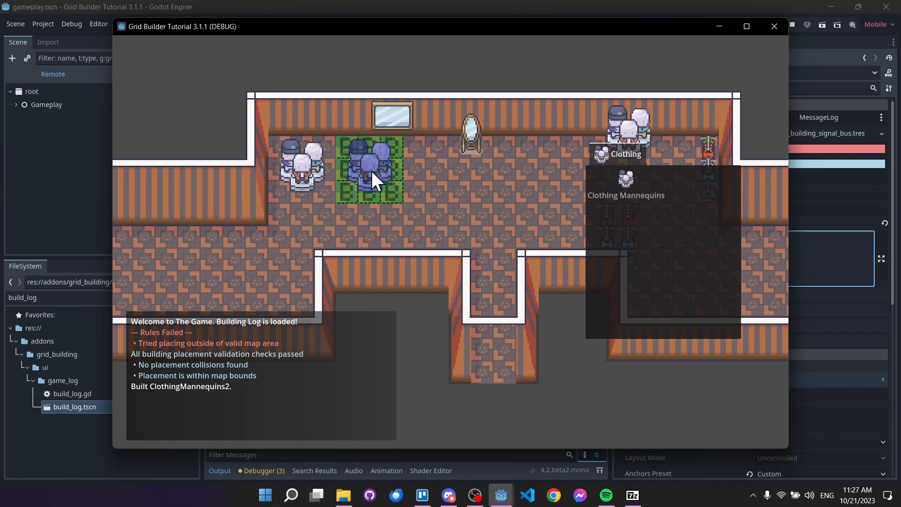
pyautogui.click(449, 142)
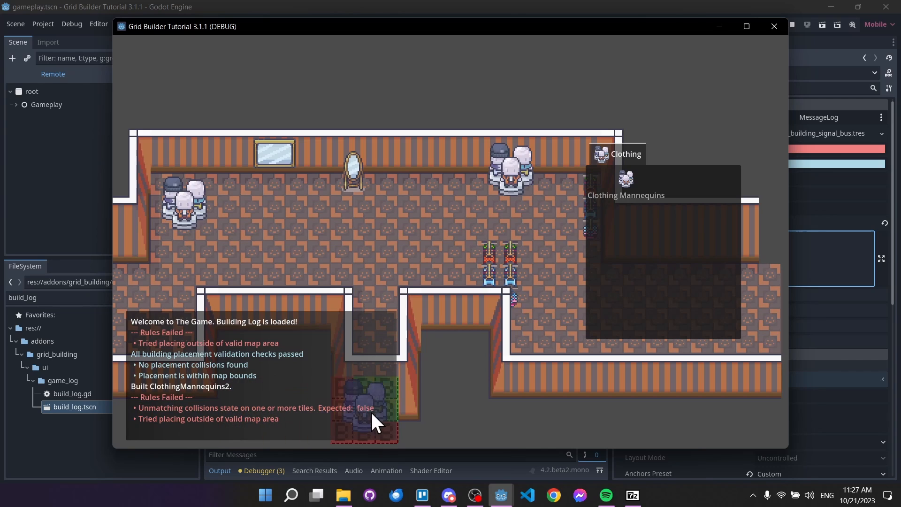
pyautogui.press('d')
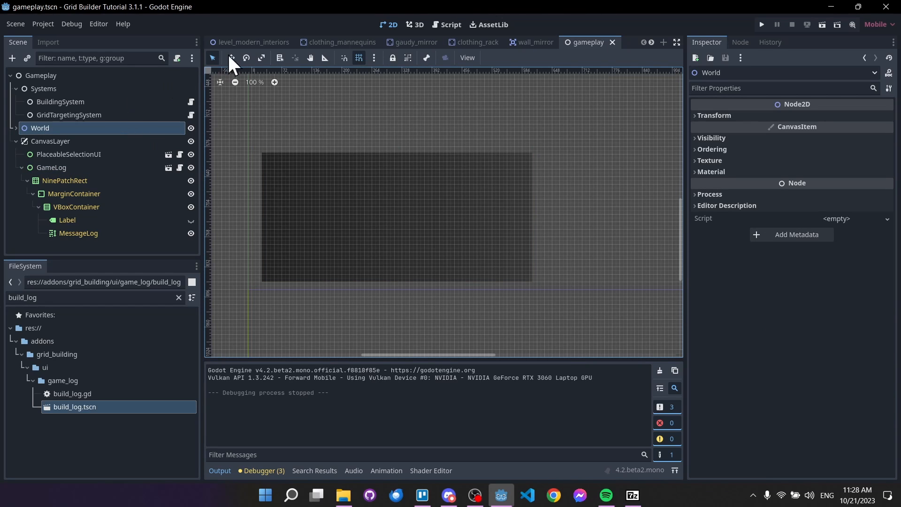
# Step: Open the level_modern_interiors scene and bring up its TileMap with an enlarged tile editing area
pyautogui.click(247, 44)
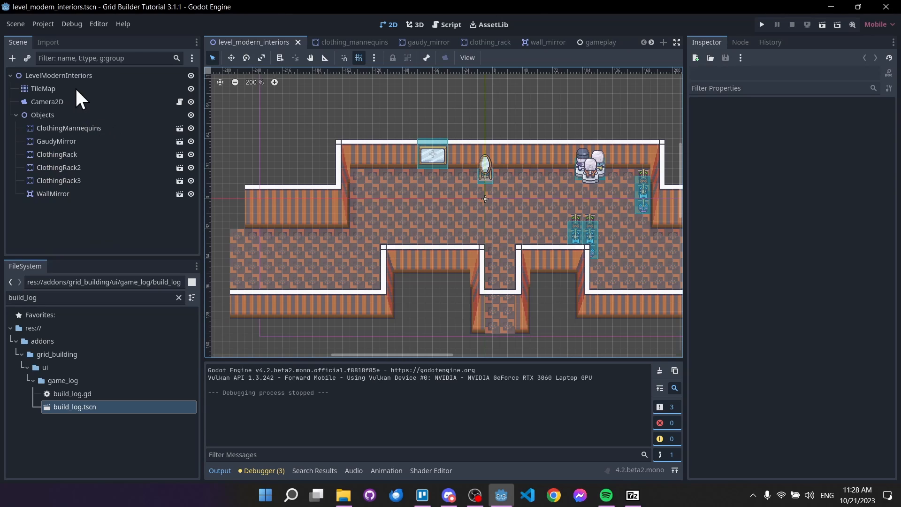
pyautogui.click(84, 91)
pyautogui.moveTo(540, 361); pyautogui.dragTo(535, 301)
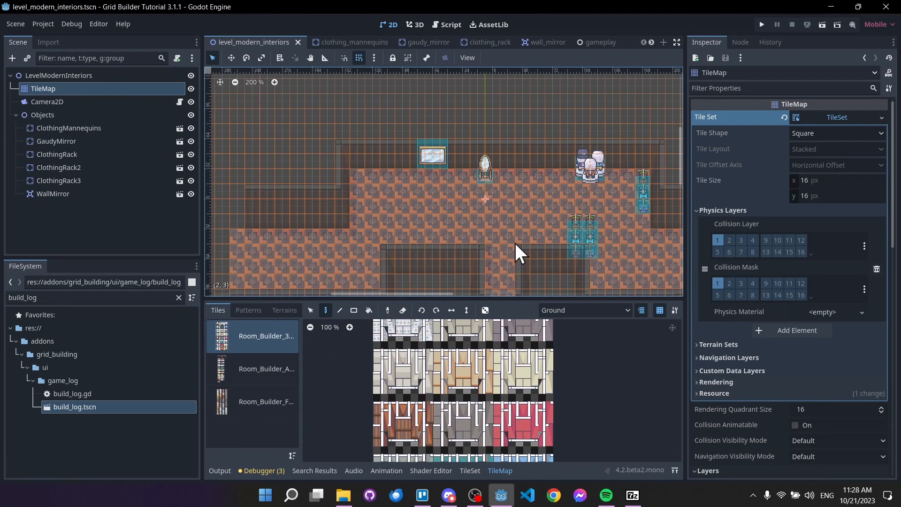
pyautogui.scroll(5, 466, 164)
pyautogui.scroll(-2, 583, 136)
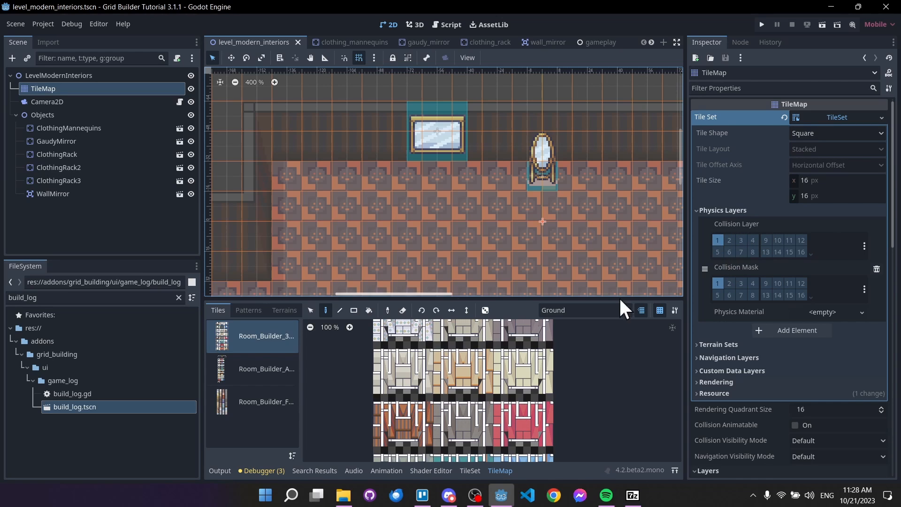
pyautogui.moveTo(618, 300); pyautogui.dragTo(571, 238)
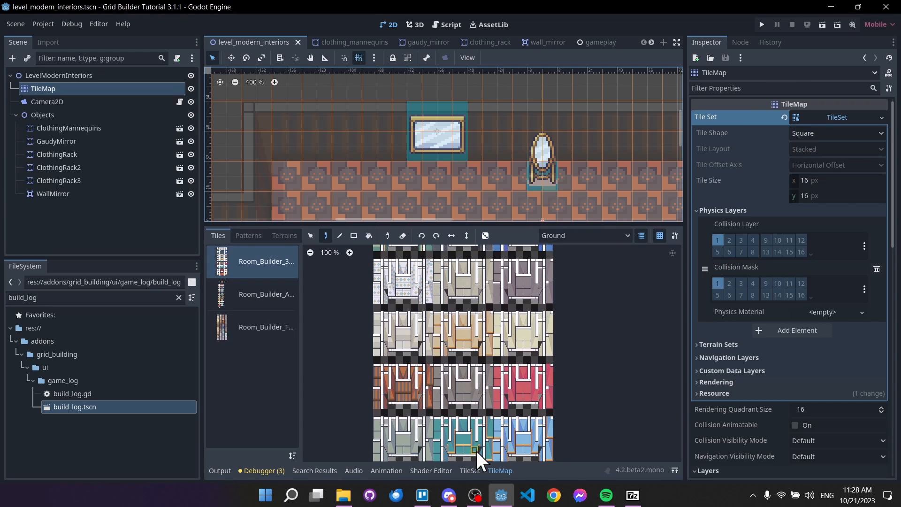
# Step: Open the TileSet editor in Paint mode with Physics Layer 0 as the painted property
pyautogui.click(471, 471)
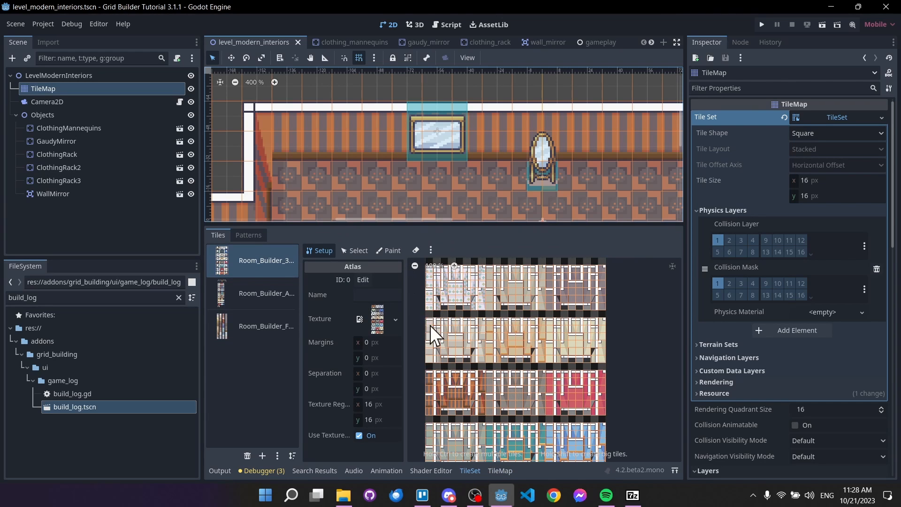
pyautogui.scroll(1, 467, 316)
pyautogui.click(389, 250)
pyautogui.click(370, 281)
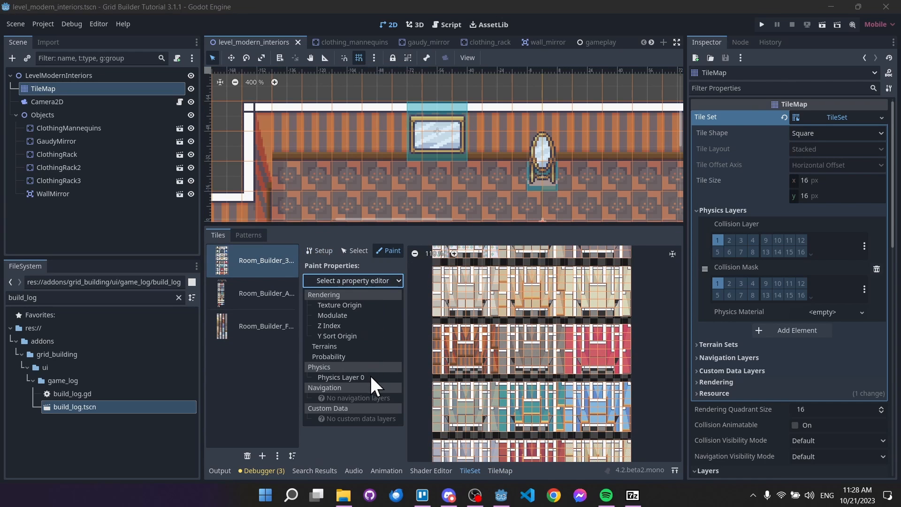
pyautogui.click(371, 377)
pyautogui.scroll(5, 507, 342)
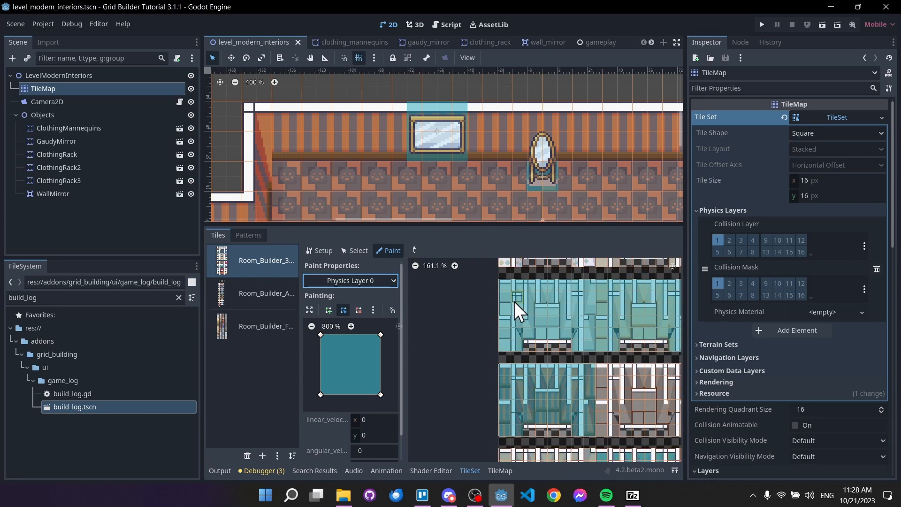
# Step: Examine which wall tiles in the first Room_Builder atlas have collision shapes on Physics Layer 0
pyautogui.moveTo(506, 305); pyautogui.dragTo(455, 314, button='middle')
pyautogui.moveTo(529, 297); pyautogui.dragTo(467, 305, button='middle')
pyautogui.moveTo(569, 320)
pyautogui.mouseDown(button='middle')
pyautogui.moveTo(487, 324)
pyautogui.moveTo(567, 320)
pyautogui.moveTo(593, 291)
pyautogui.moveTo(584, 265)
pyautogui.mouseUp(button='middle')
pyautogui.scroll(7, 567, 319)
pyautogui.moveTo(544, 398); pyautogui.dragTo(535, 323, button='middle')
pyautogui.moveTo(584, 418)
pyautogui.mouseDown(button='middle')
pyautogui.moveTo(579, 386)
pyautogui.moveTo(530, 334)
pyautogui.mouseUp(button='middle')
pyautogui.scroll(-1, 529, 369)
pyautogui.moveTo(657, 295); pyautogui.dragTo(547, 352, button='middle')
pyautogui.moveTo(576, 309); pyautogui.dragTo(469, 416, button='middle')
pyautogui.scroll(-2, 526, 378)
pyautogui.moveTo(615, 339)
pyautogui.mouseDown(button='middle')
pyautogui.moveTo(521, 380)
pyautogui.moveTo(601, 370)
pyautogui.mouseUp(button='middle')
pyautogui.scroll(-1, 547, 365)
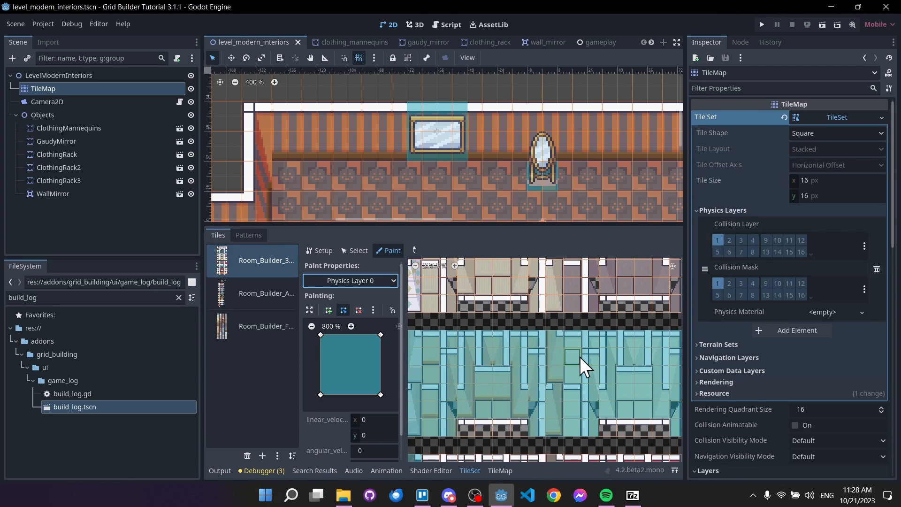
pyautogui.scroll(1, 587, 358)
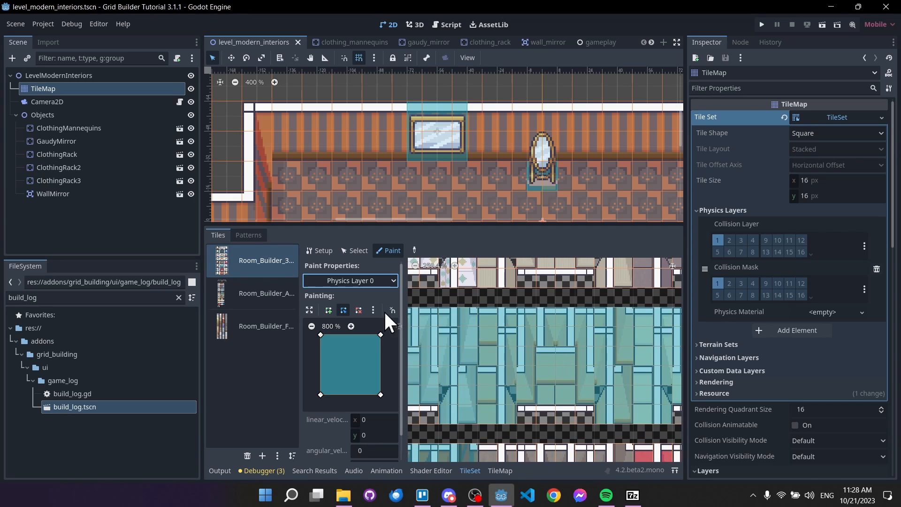
pyautogui.moveTo(321, 395)
pyautogui.mouseDown()
pyautogui.moveTo(368, 366)
pyautogui.moveTo(322, 396)
pyautogui.mouseUp()
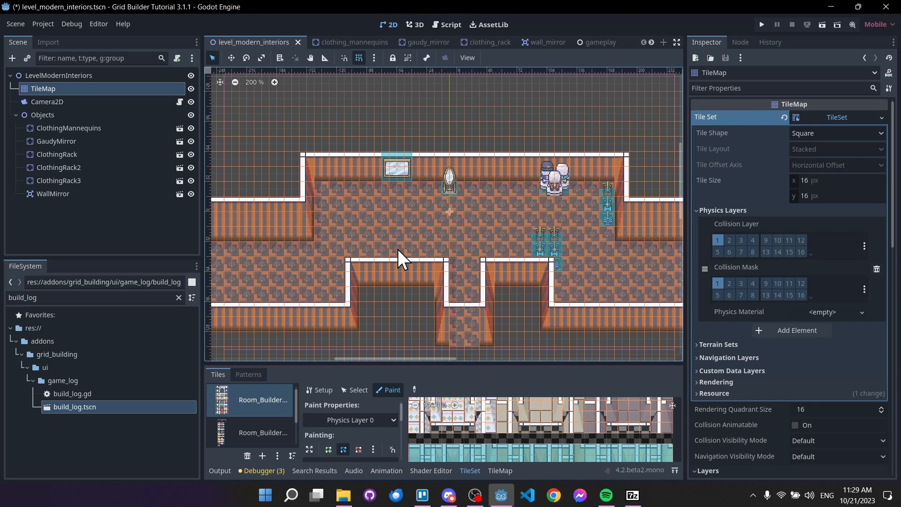
# Step: Switch to File Explorer and copy the grid_building_inventory folder from grid_building_inventory-3.1.0.zip into the tutorial project's addons folder
pyautogui.click(179, 298)
pyautogui.doubleClick(32, 339)
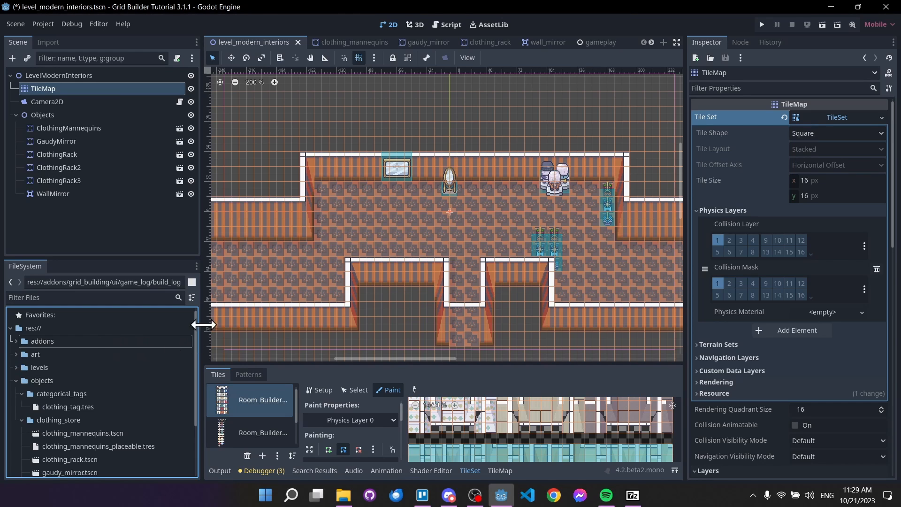
pyautogui.click(343, 495)
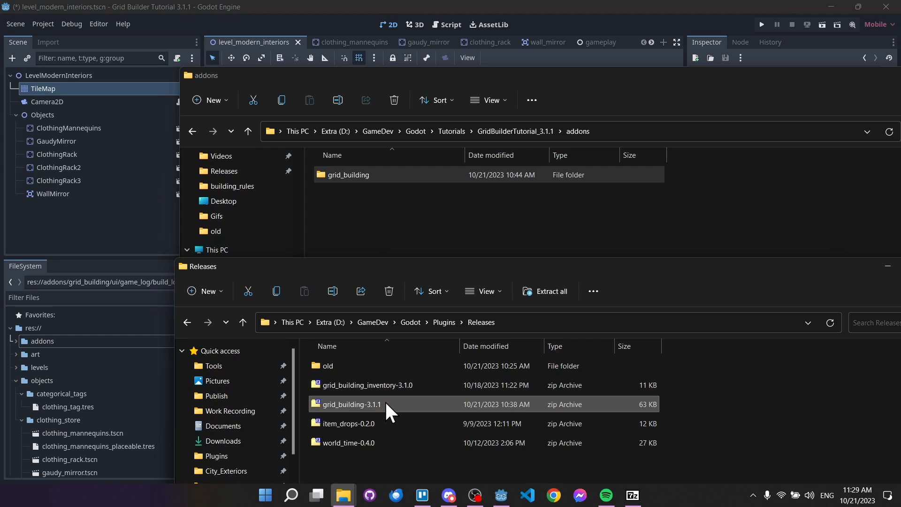
pyautogui.doubleClick(424, 385)
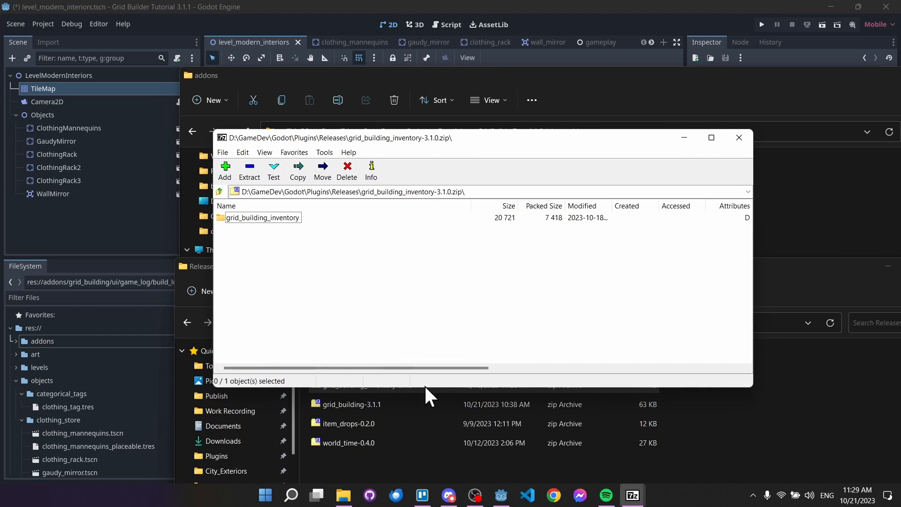
pyautogui.moveTo(429, 140); pyautogui.dragTo(527, 286)
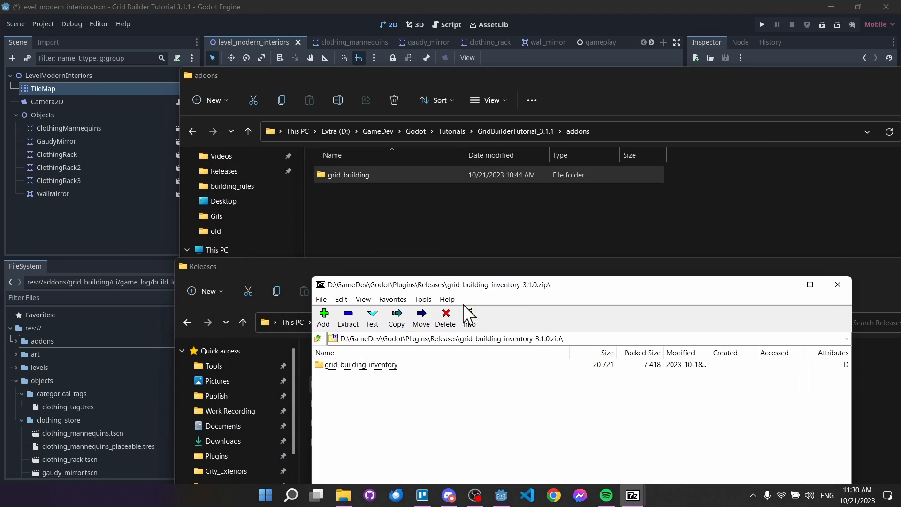
pyautogui.moveTo(373, 360); pyautogui.dragTo(413, 200)
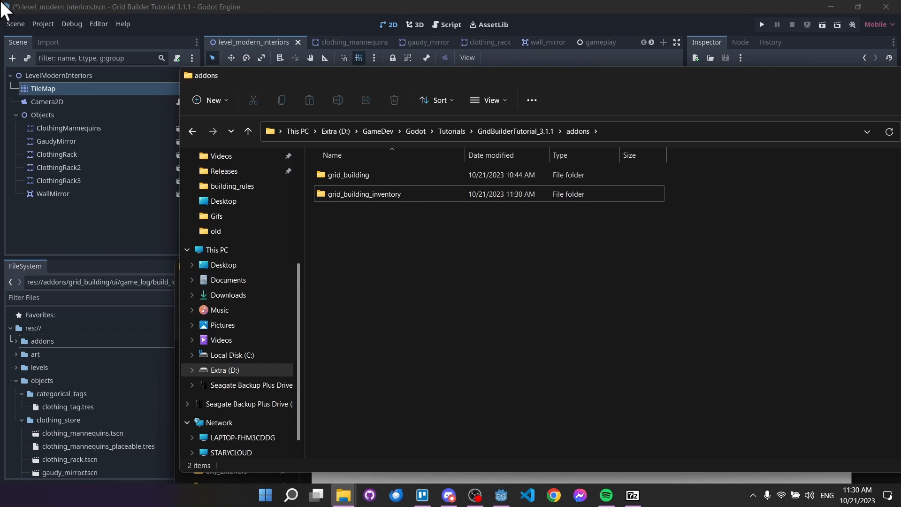
# Step: Return to Godot and enable the Grid Building Inventory plugin in the project settings
pyautogui.click(44, 27)
pyautogui.click(43, 25)
pyautogui.click(54, 34)
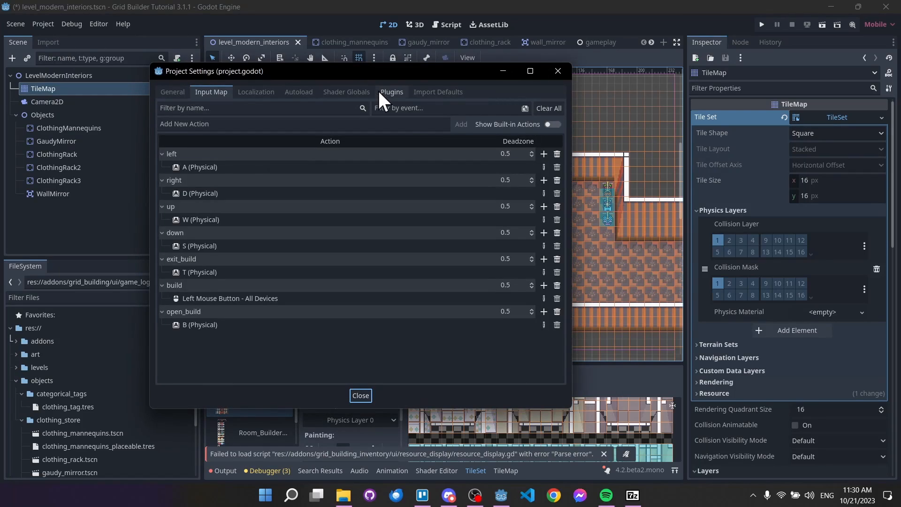
pyautogui.click(389, 91)
pyautogui.click(513, 151)
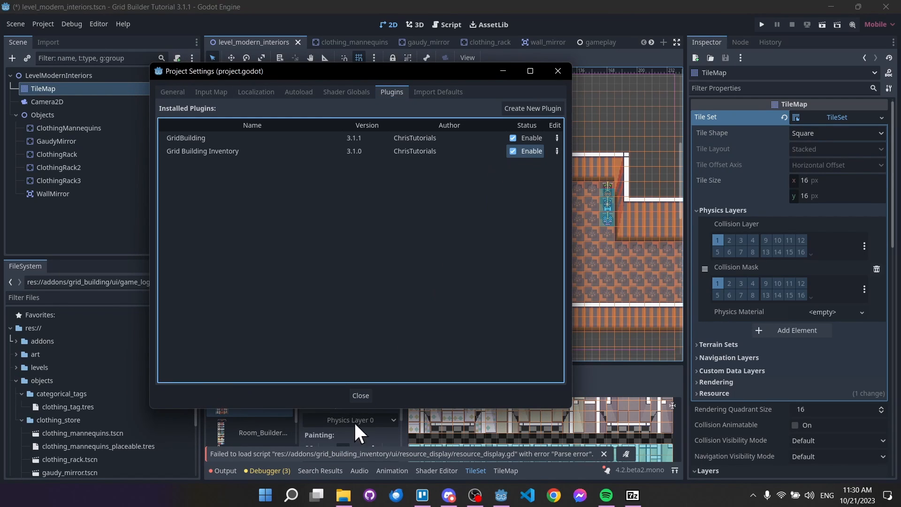
pyautogui.click(361, 396)
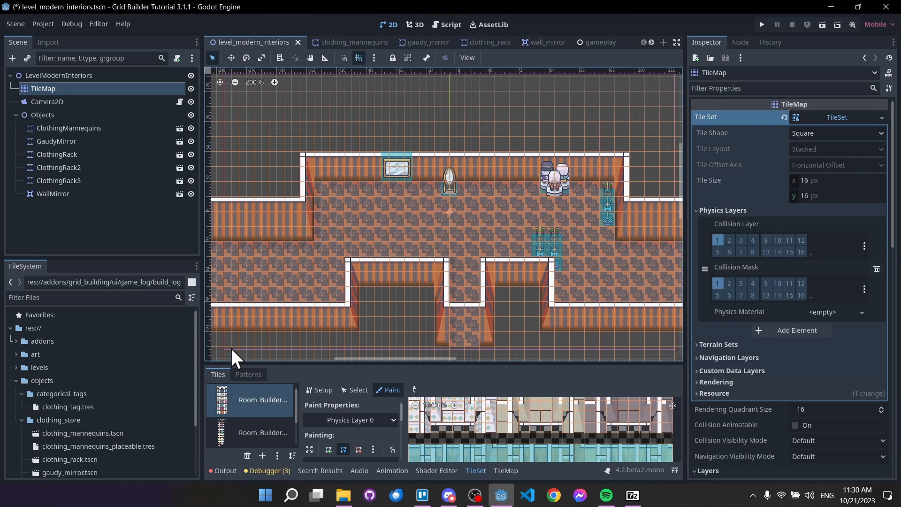
# Step: Examine the contents of the grid_building_inventory addon folder, including its inventory subfolder
pyautogui.click(17, 381)
pyautogui.click(16, 341)
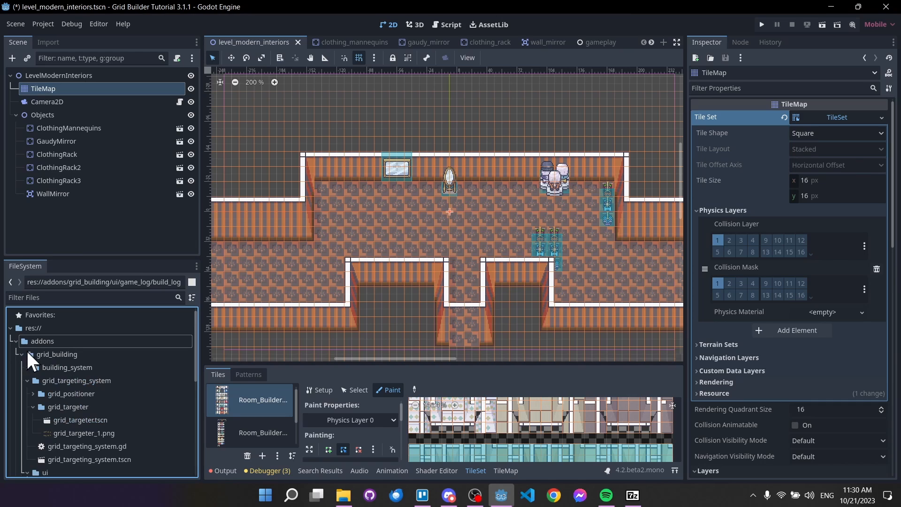
pyautogui.click(21, 354)
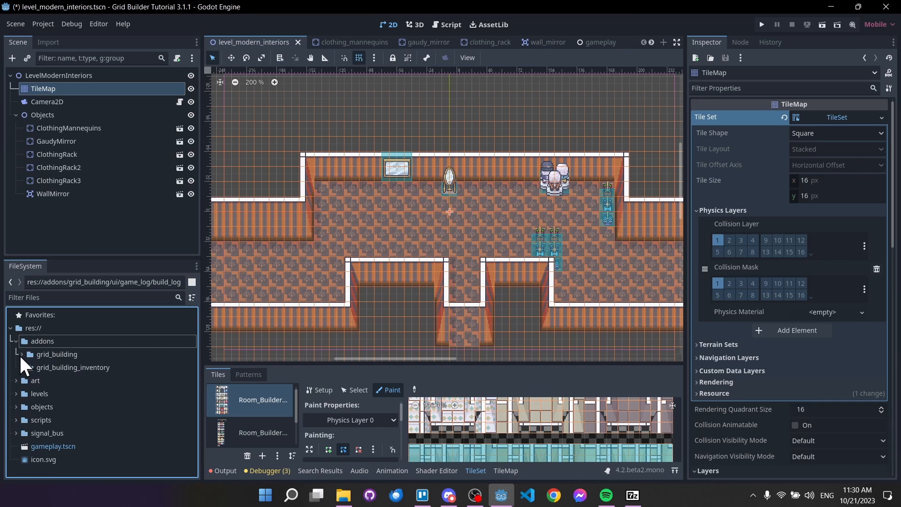
pyautogui.doubleClick(63, 368)
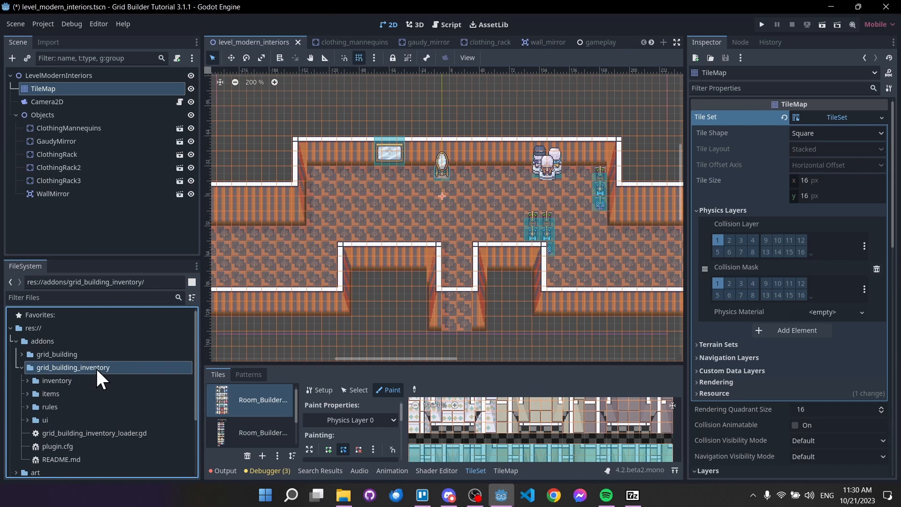
pyautogui.doubleClick(79, 381)
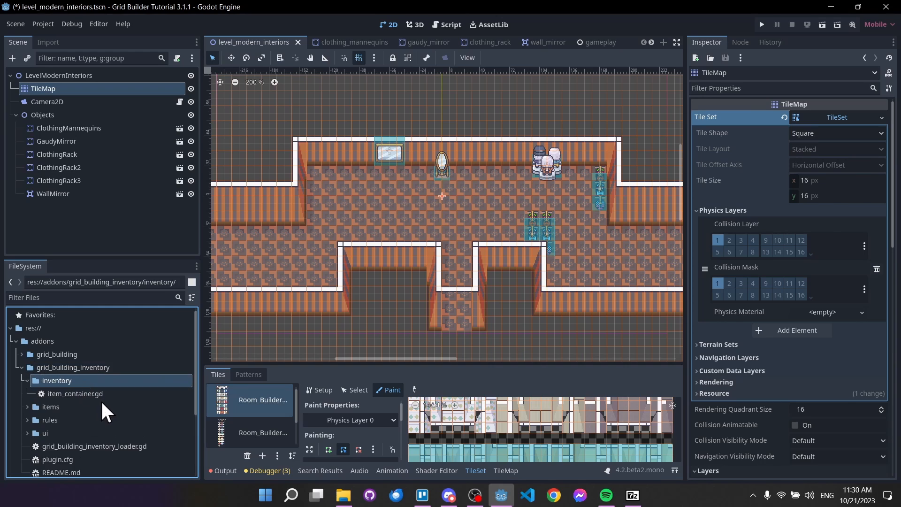
pyautogui.scroll(-1, 63, 391)
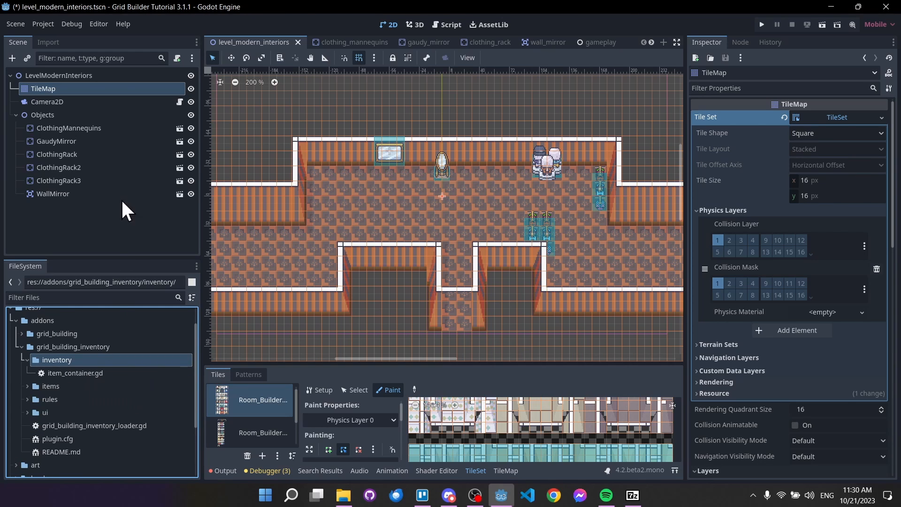
# Step: Add an ItemContainer node as a child of Camera2D
pyautogui.click(47, 101)
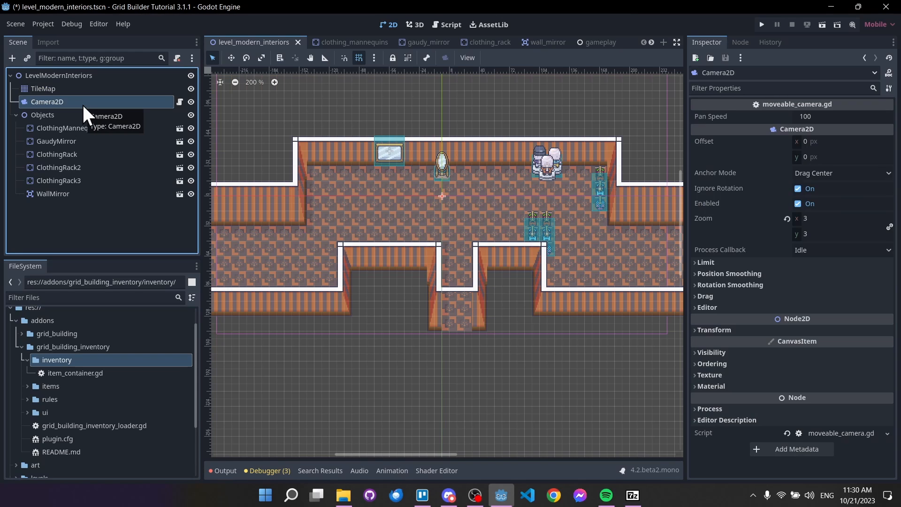
pyautogui.rightClick(79, 102)
pyautogui.click(116, 125)
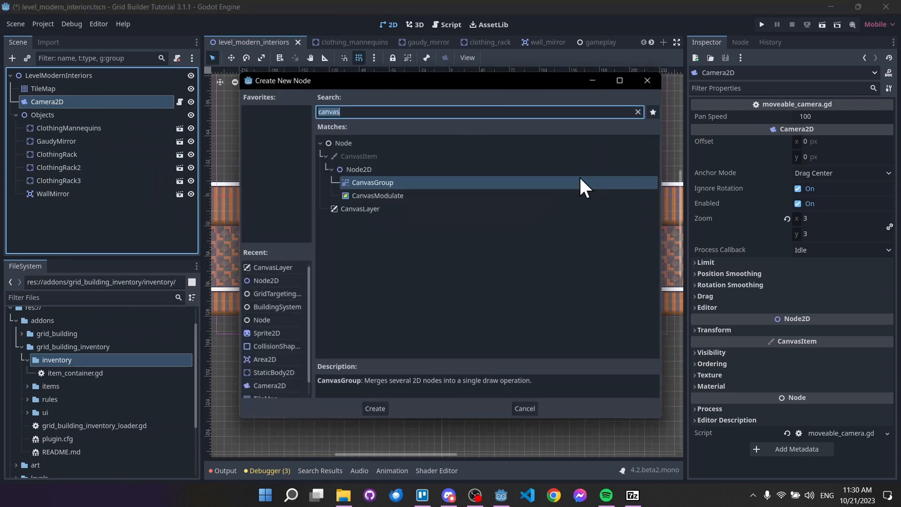
pyautogui.write('item')
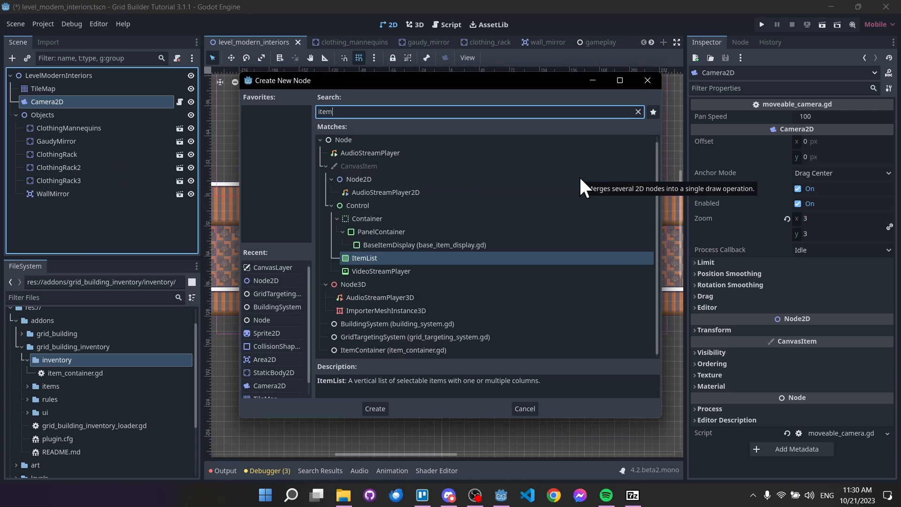
pyautogui.write('_container')
pyautogui.press('Return')
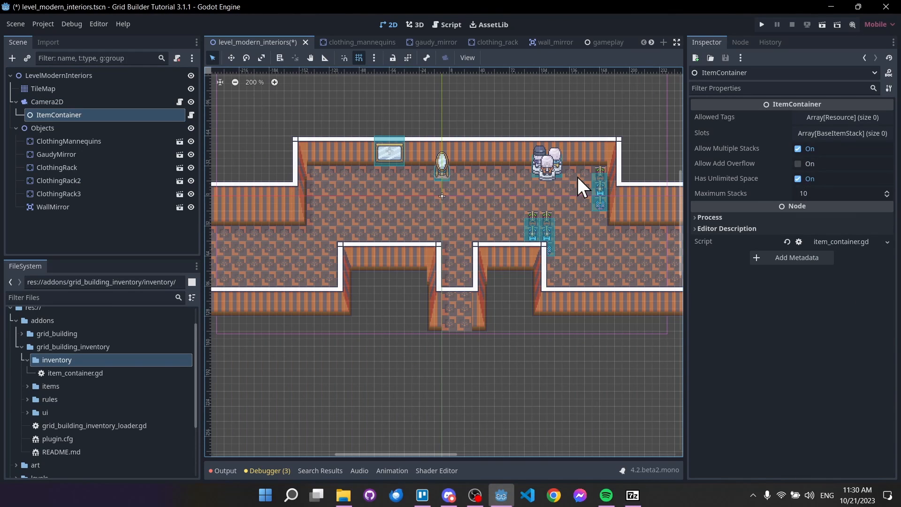
# Step: Set the ItemContainer's Slots array size to 1 and fill slot 0 with a new BaseItemStack
pyautogui.moveTo(684, 175); pyautogui.dragTo(649, 175)
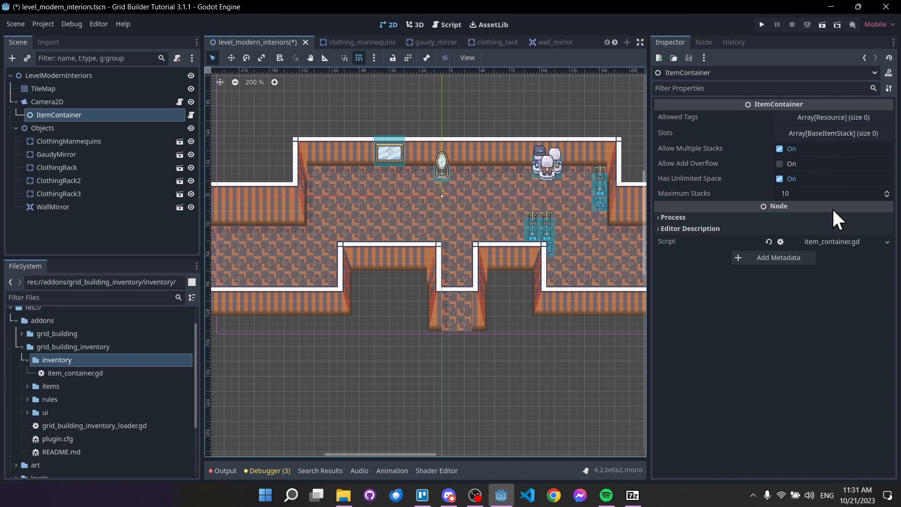
pyautogui.click(835, 131)
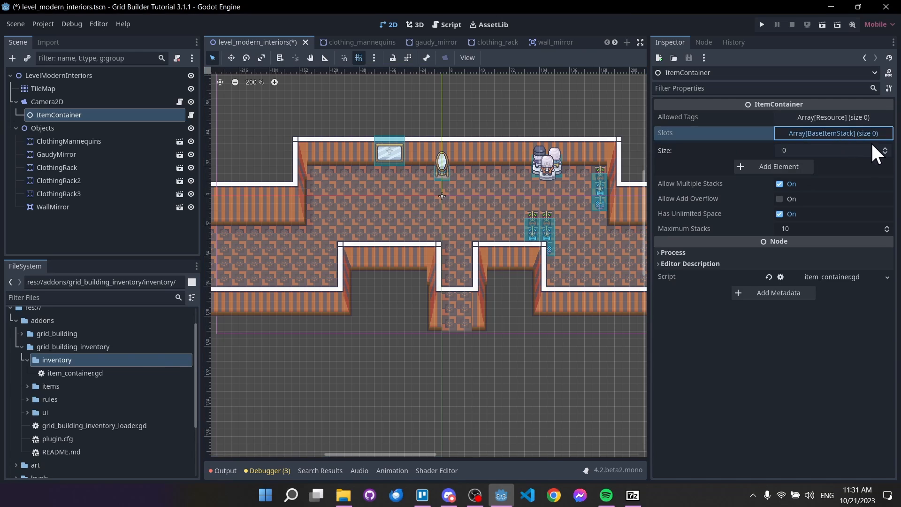
pyautogui.click(886, 149)
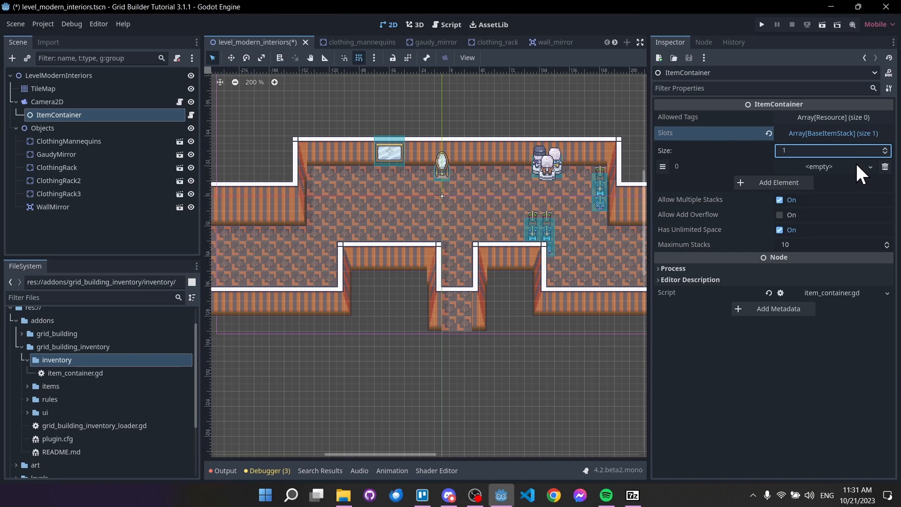
pyautogui.click(855, 164)
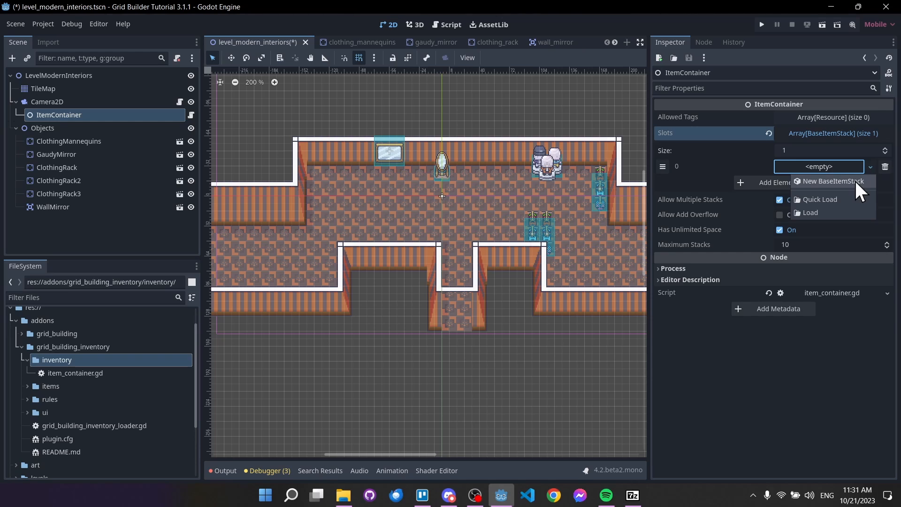
pyautogui.click(854, 181)
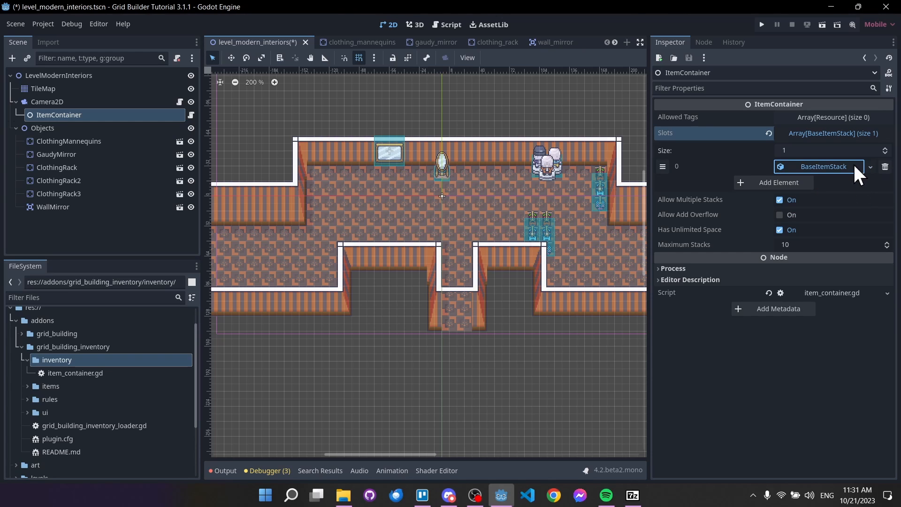
# Step: Assign a new BaseItem as the type of the stack in slot 0, with the display name Gold
pyautogui.click(853, 165)
pyautogui.click(838, 182)
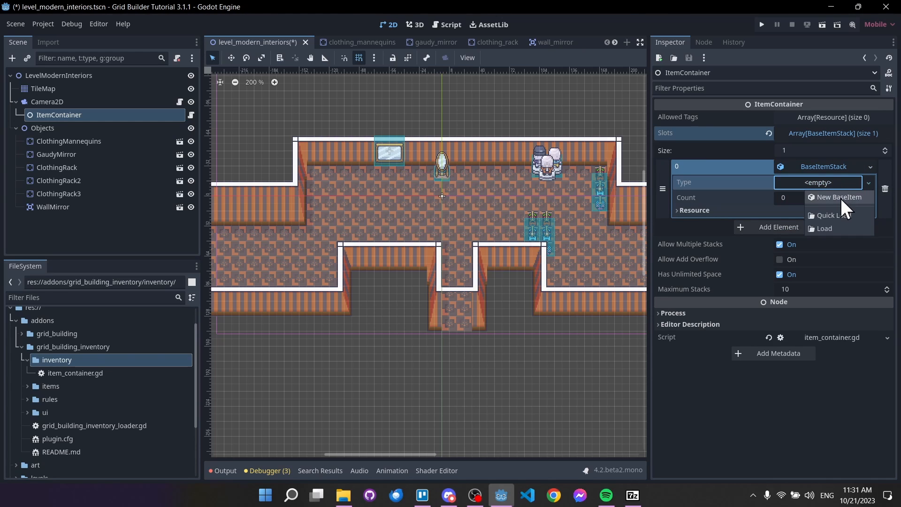
pyautogui.click(841, 198)
pyautogui.click(850, 187)
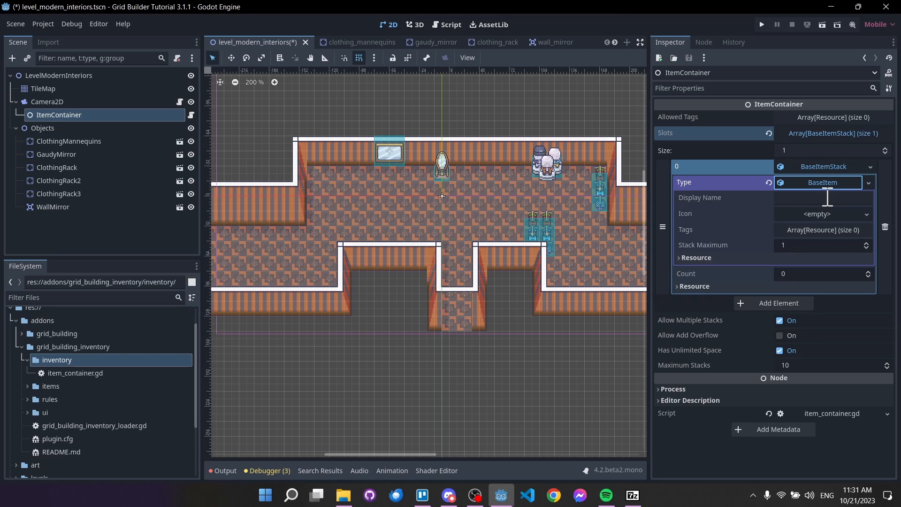
pyautogui.click(827, 198)
pyautogui.write('Gold')
pyautogui.press('Return')
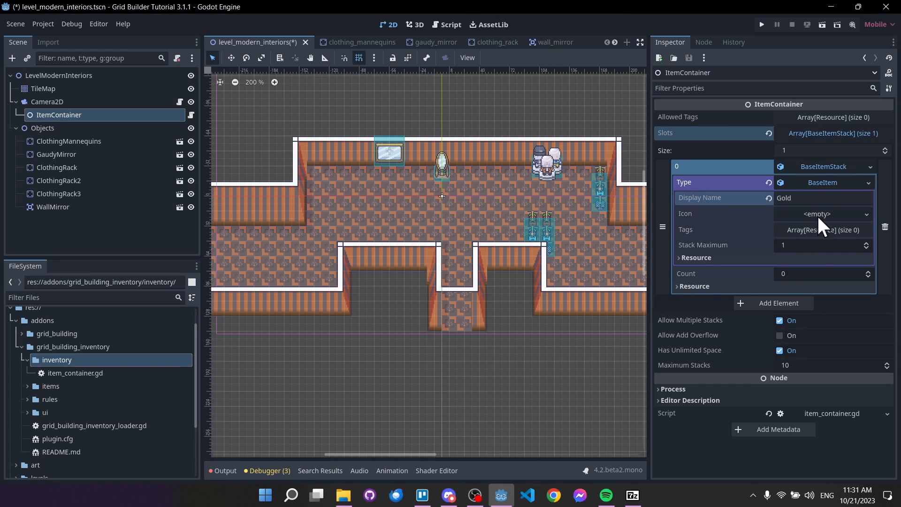
# Step: Set the Gold item's Stack Maximum to 10000 and the stack's Count to 100, and save the scene
pyautogui.click(815, 246)
pyautogui.write('10000')
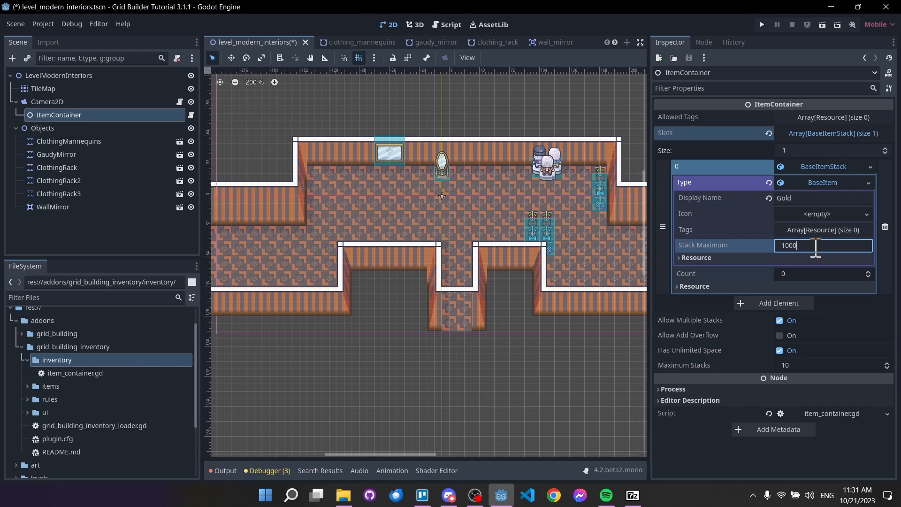
pyautogui.press('Return')
pyautogui.click(788, 275)
pyautogui.write('100')
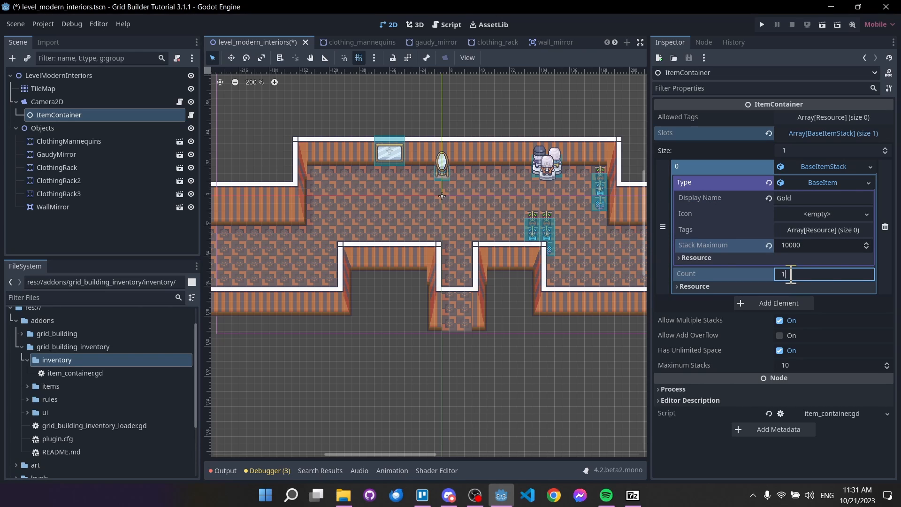
pyautogui.press('Return')
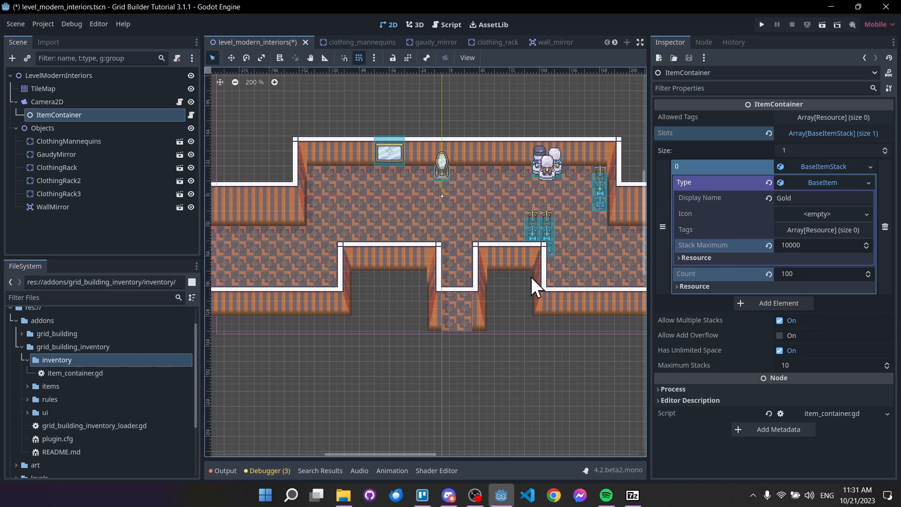
pyautogui.click(852, 182)
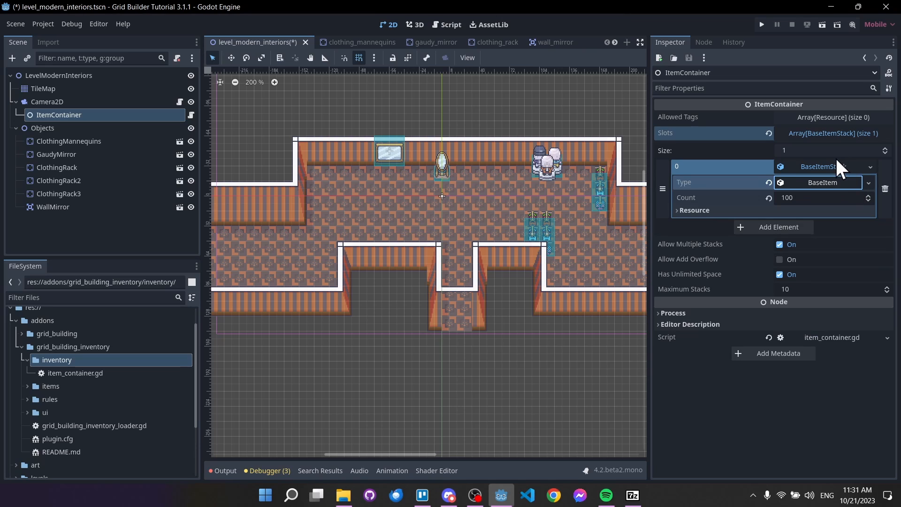
pyautogui.hotkey('ctrl', 's')
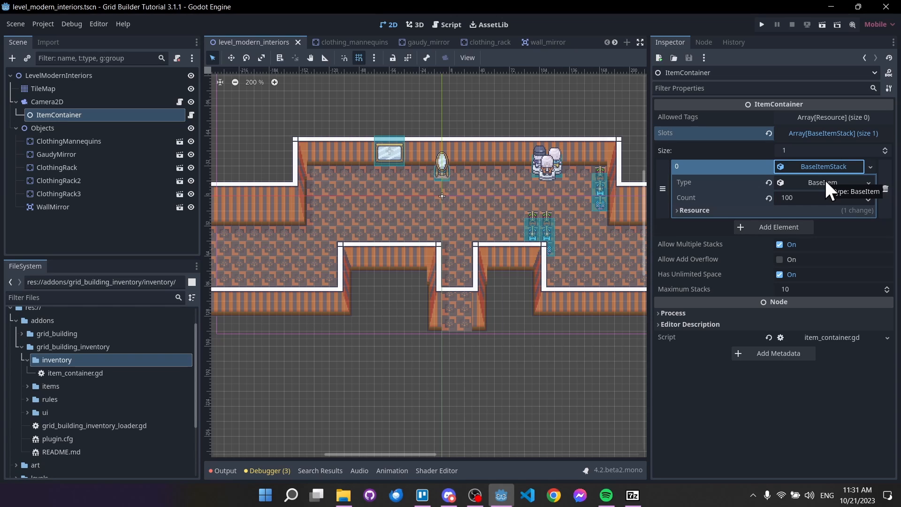
# Step: Save the Gold BaseItem as gold_material.tres in a new materials folder directly under res://
pyautogui.click(829, 182)
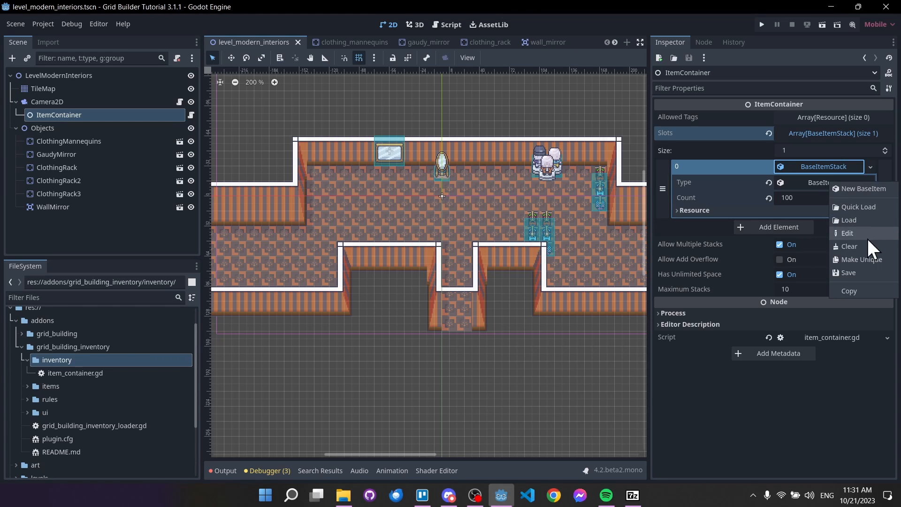
pyautogui.click(871, 280)
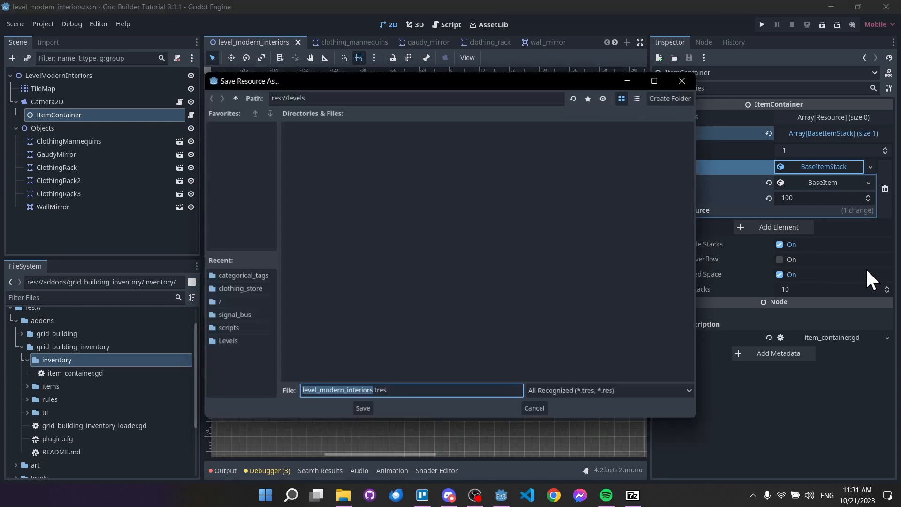
pyautogui.click(235, 97)
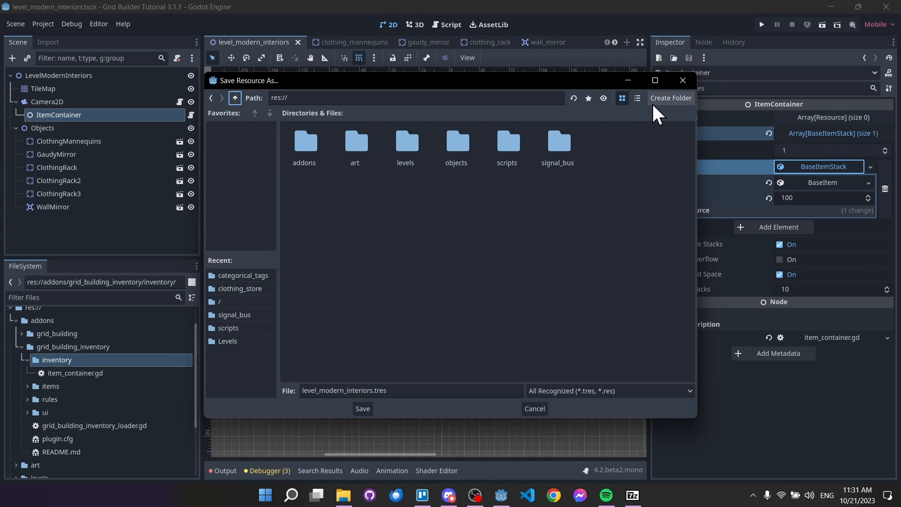
pyautogui.click(663, 98)
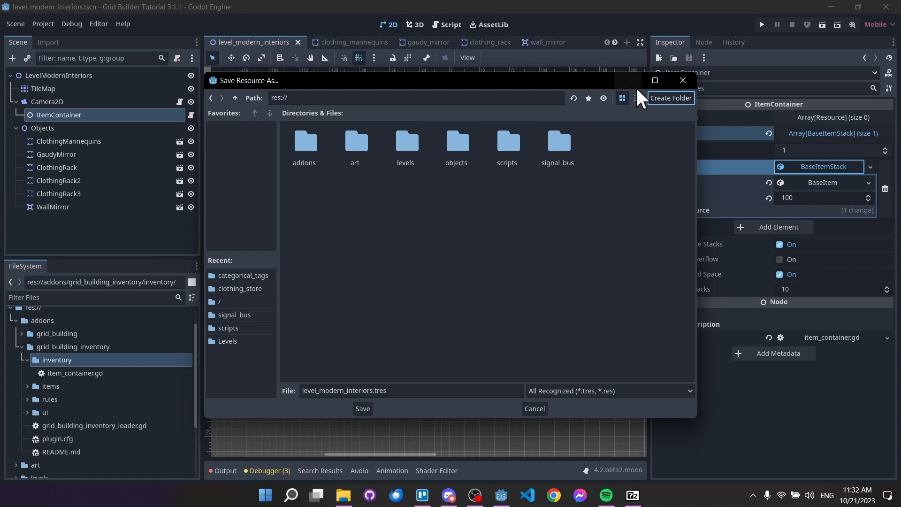
pyautogui.click(658, 96)
pyautogui.write('materials')
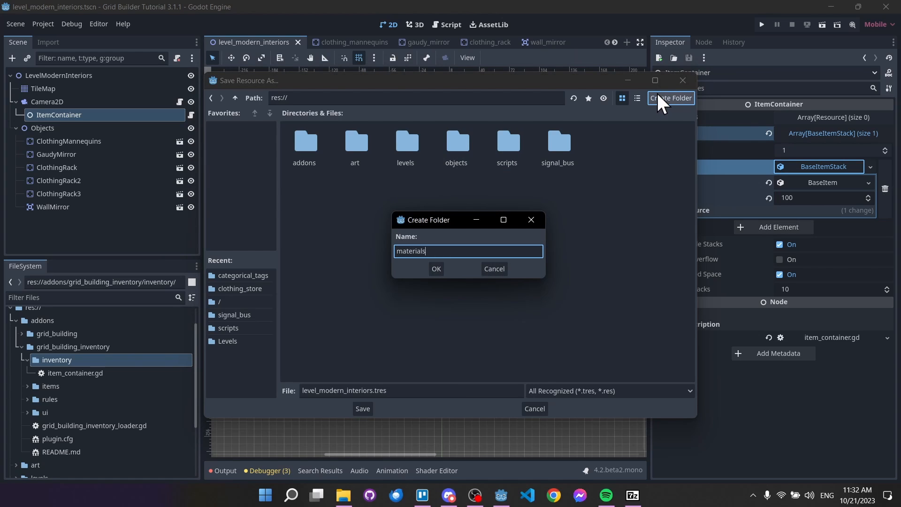
pyautogui.press('Return')
pyautogui.press('BackSpace')
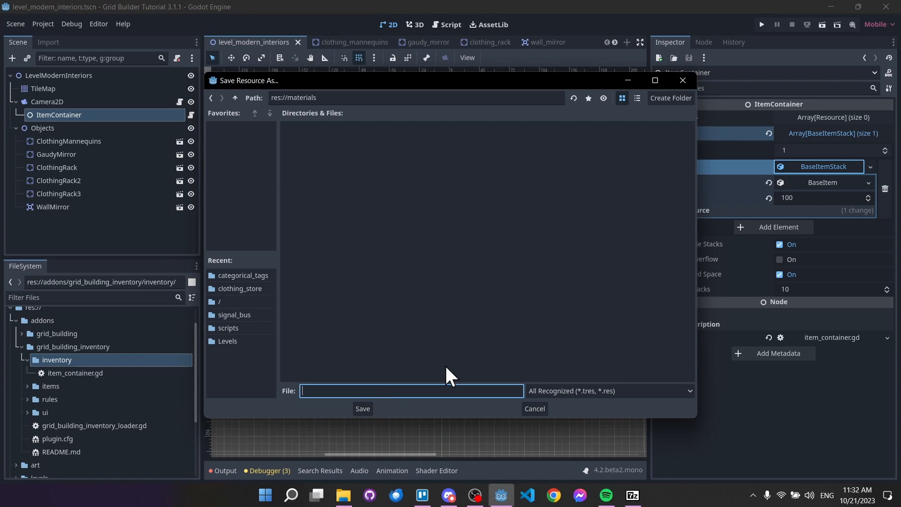
pyautogui.write('gold_material')
pyautogui.press('Return')
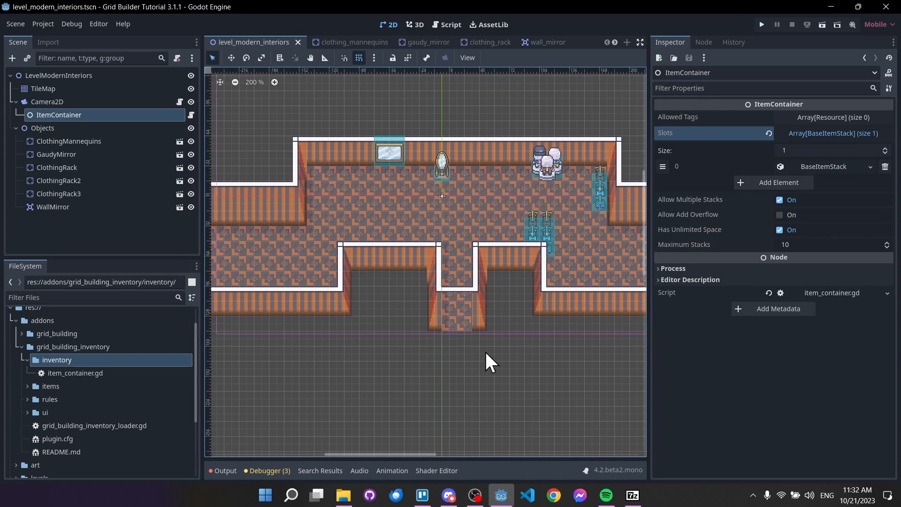
# Step: Check the item type of the stack in slot 0 and save the scene
pyautogui.click(839, 166)
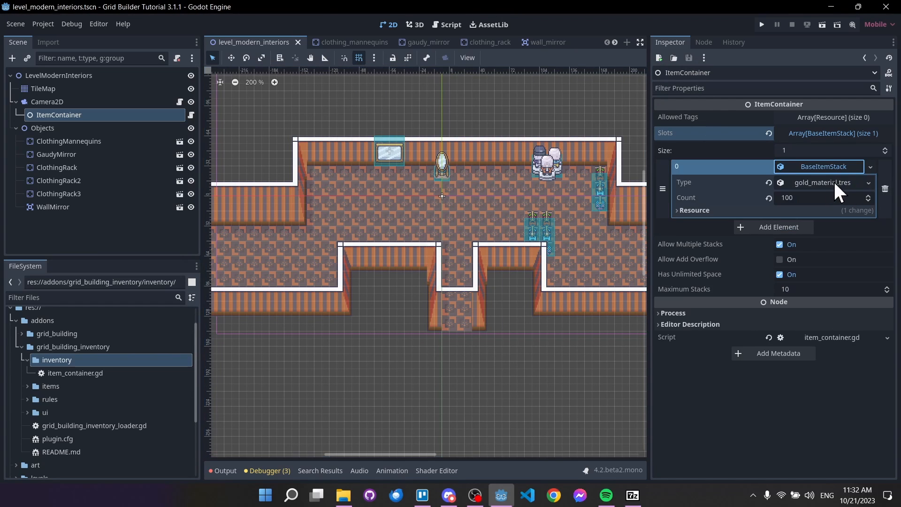
pyautogui.click(833, 167)
pyautogui.scroll(-3, 529, 125)
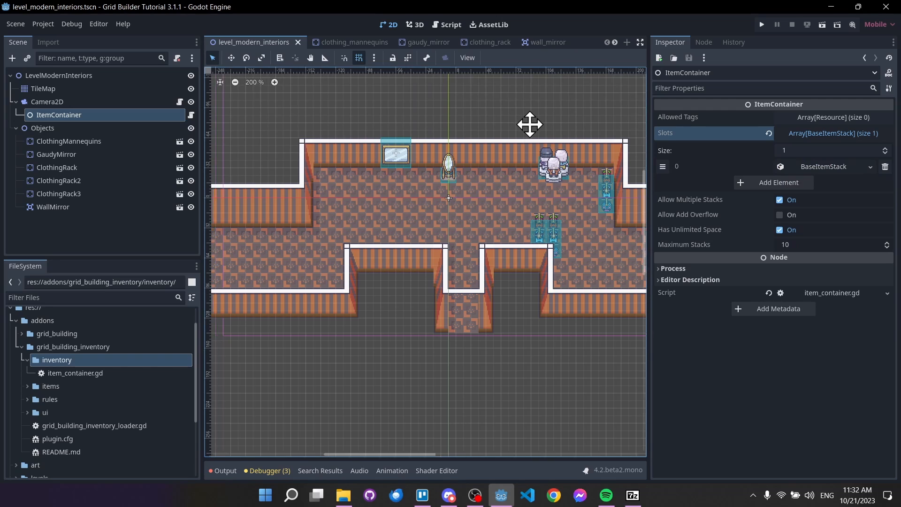
pyautogui.hotkey('ctrl', 's')
pyautogui.scroll(5, 540, 195)
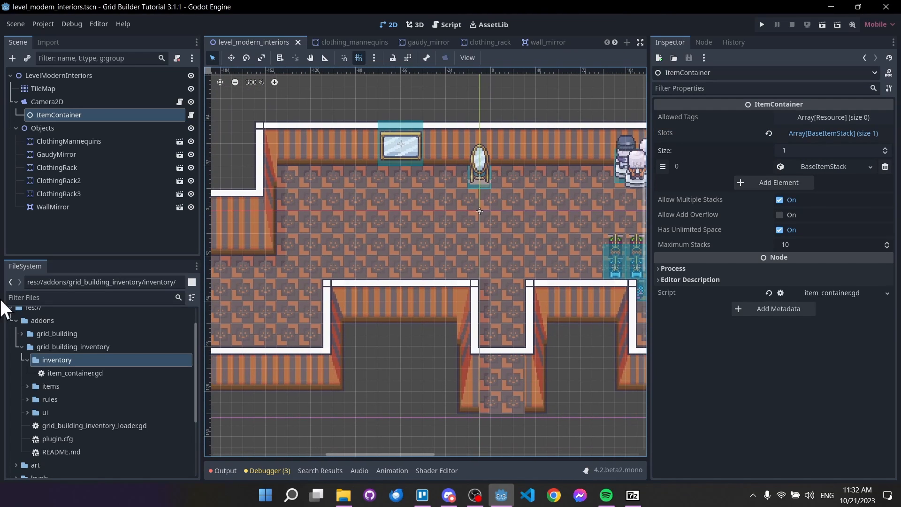
# Step: Filter the project files by "placeable" and open clothing_mannequins_placeable.tres for editing
pyautogui.click(98, 298)
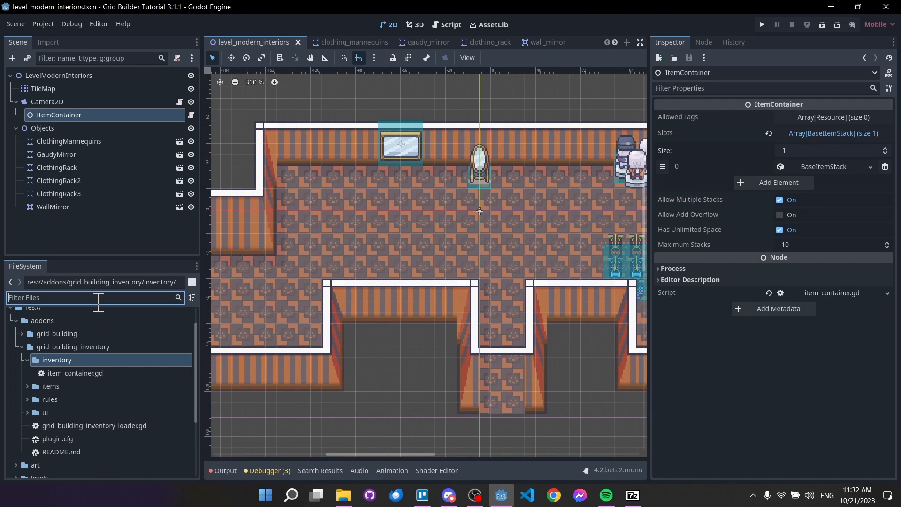
pyautogui.write('placeable')
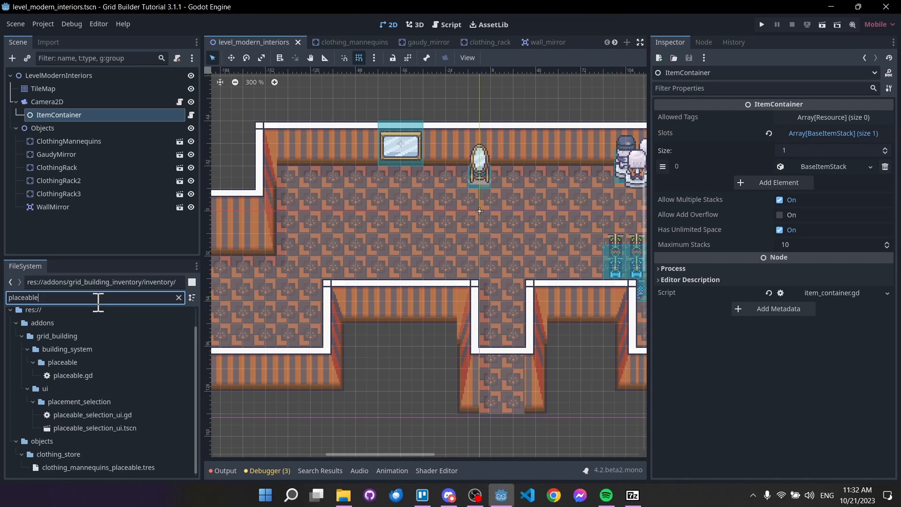
pyautogui.click(151, 468)
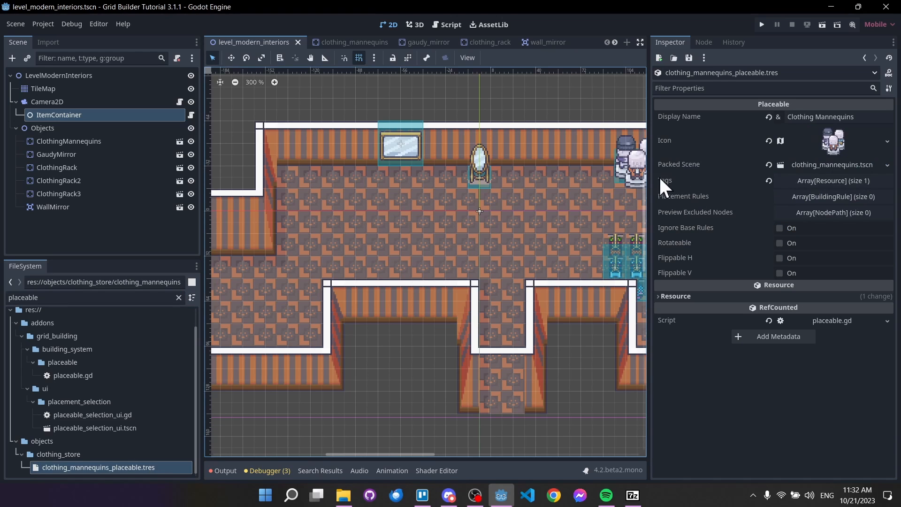
# Step: Add one placement rule to the Clothing Mannequins placeable and make it a new SpendMaterialsRuleGeneric
pyautogui.click(827, 197)
pyautogui.click(885, 211)
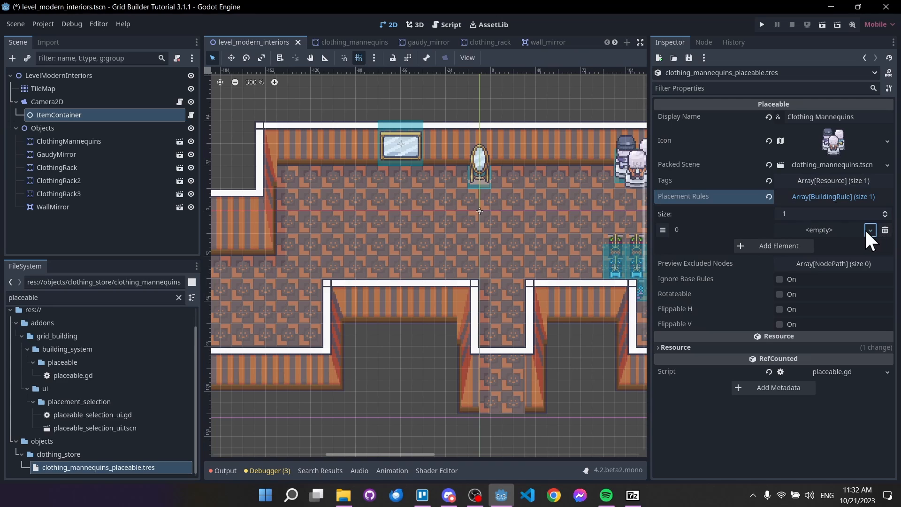
pyautogui.click(867, 230)
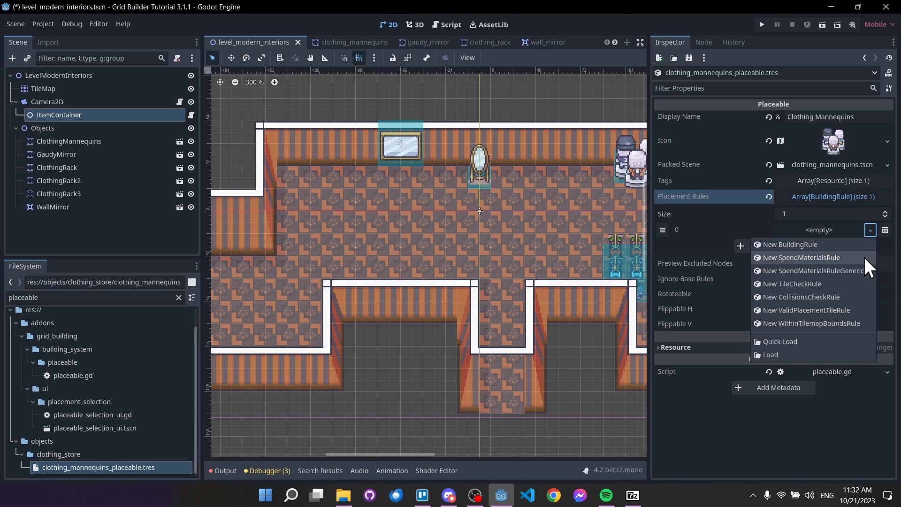
pyautogui.click(825, 268)
pyautogui.click(836, 229)
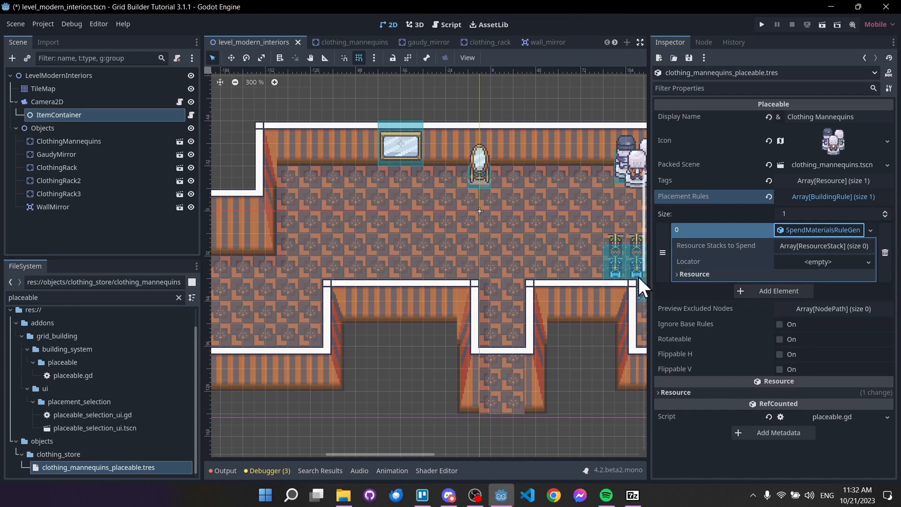
# Step: Widen the property area and add a new ResourceStack to the spend rule's Resource Stacks to Spend array
pyautogui.moveTo(650, 258); pyautogui.dragTo(562, 269)
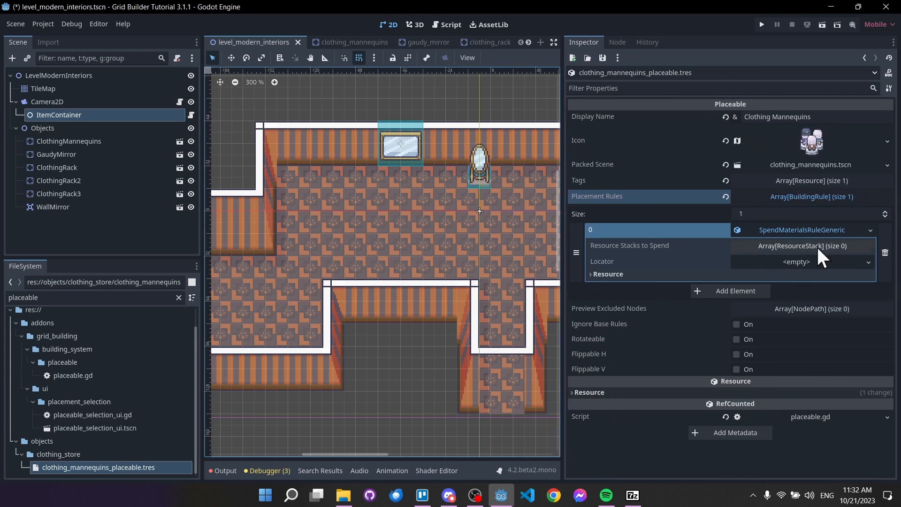
pyautogui.click(833, 247)
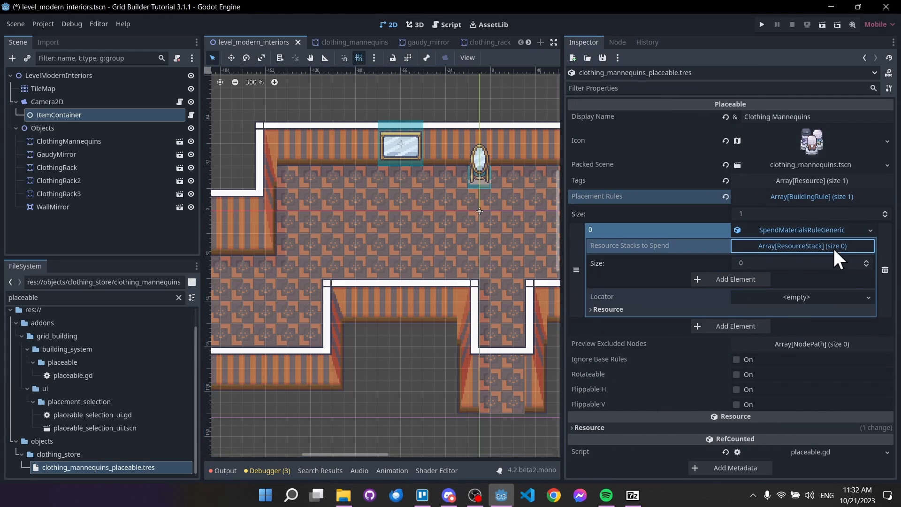
pyautogui.click(866, 261)
pyautogui.click(794, 279)
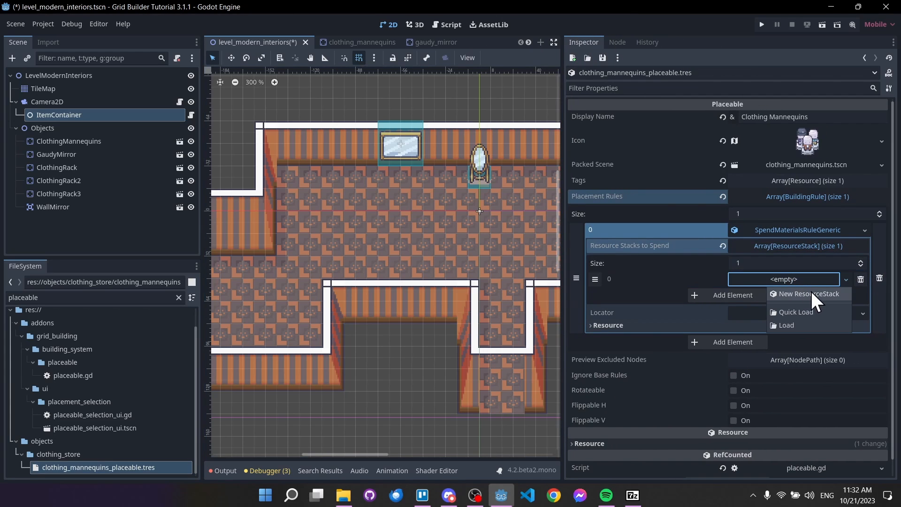
pyautogui.click(810, 293)
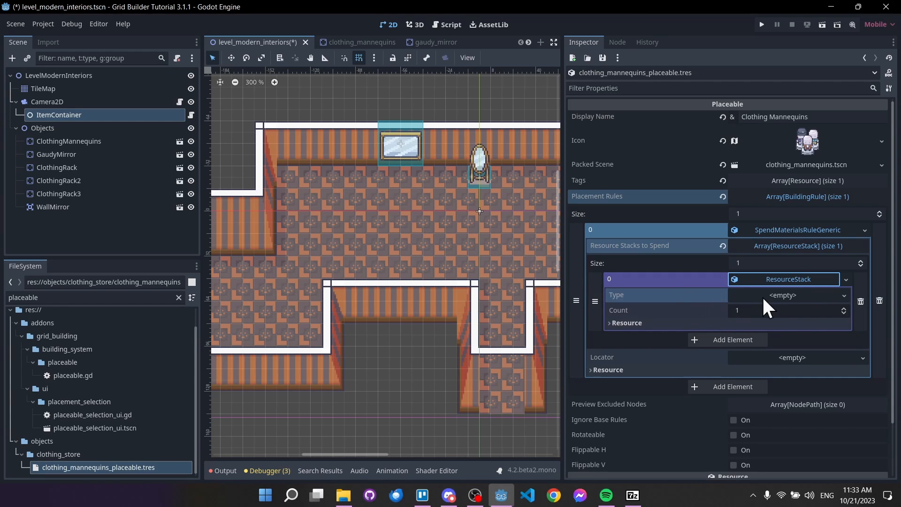
pyautogui.click(814, 294)
pyautogui.press('Escape')
pyautogui.click(763, 292)
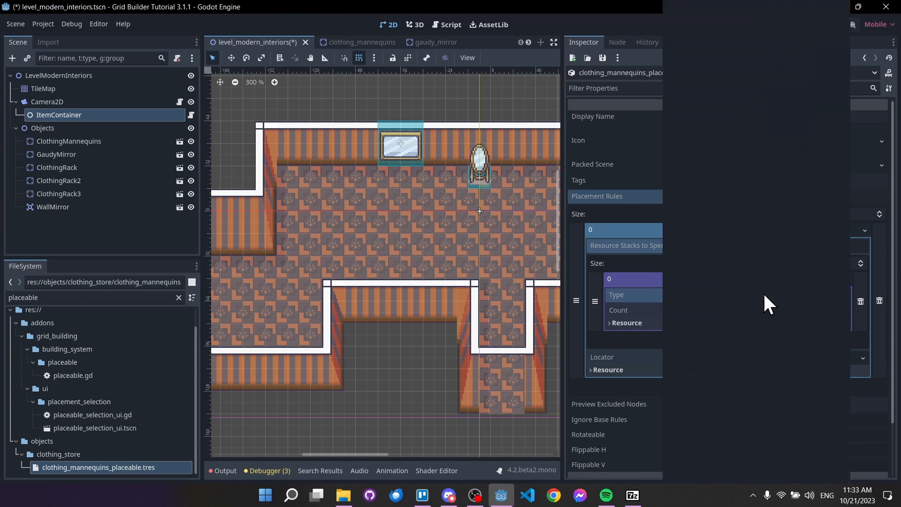
pyautogui.scroll(-7, 792, 198)
pyautogui.scroll(-10, 789, 204)
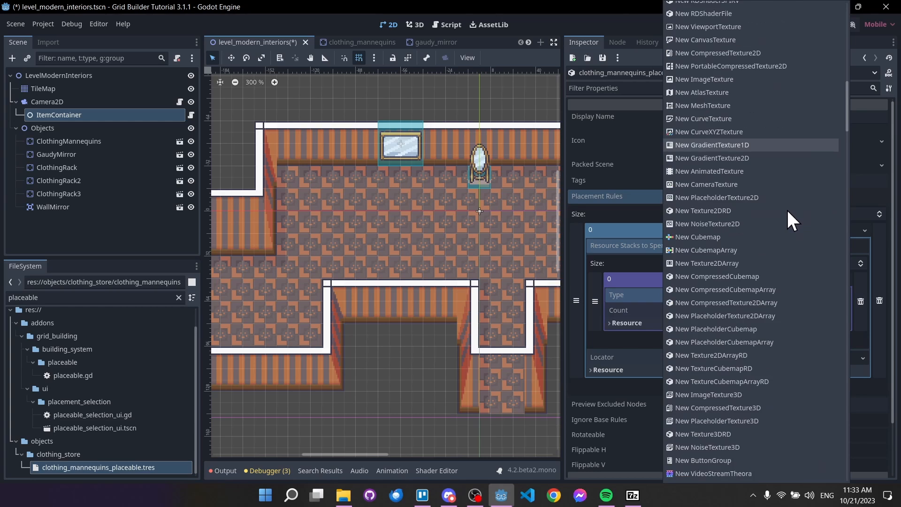
pyautogui.scroll(-15, 786, 221)
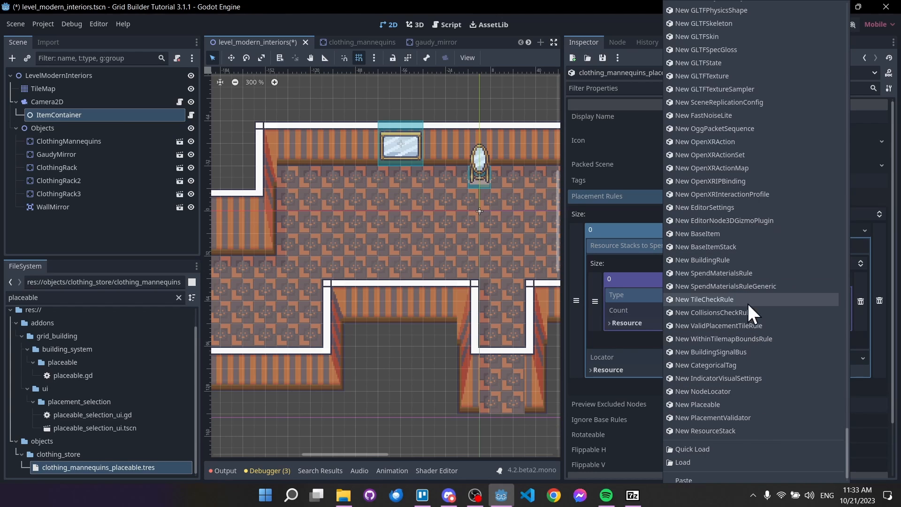
pyautogui.press('Escape')
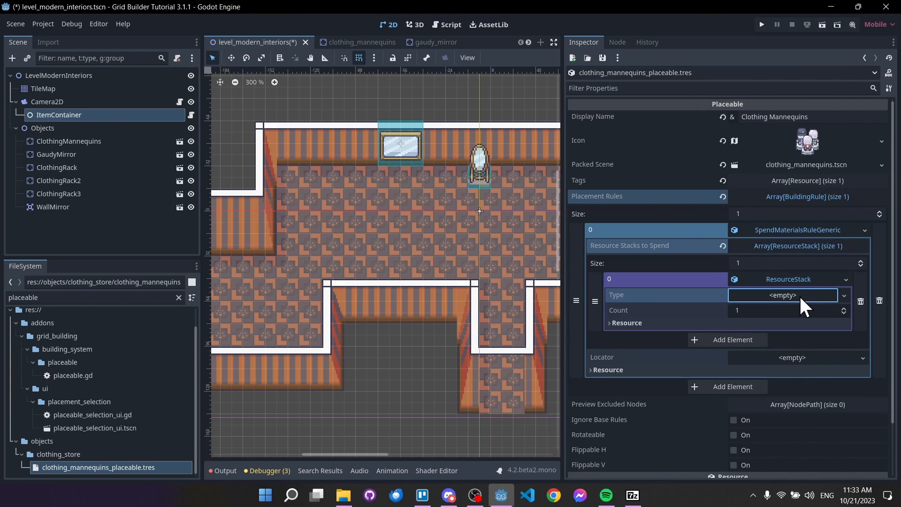
# Step: Find gold_material.tres in the project files, assign it as the ResourceStack's type, and set the count to 20
pyautogui.moveTo(121, 297); pyautogui.dragTo(2, 288)
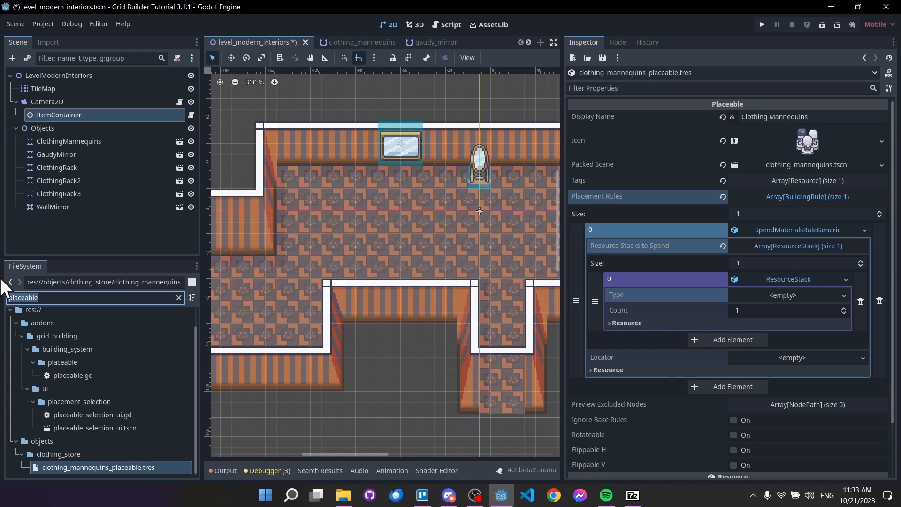
pyautogui.write('matee')
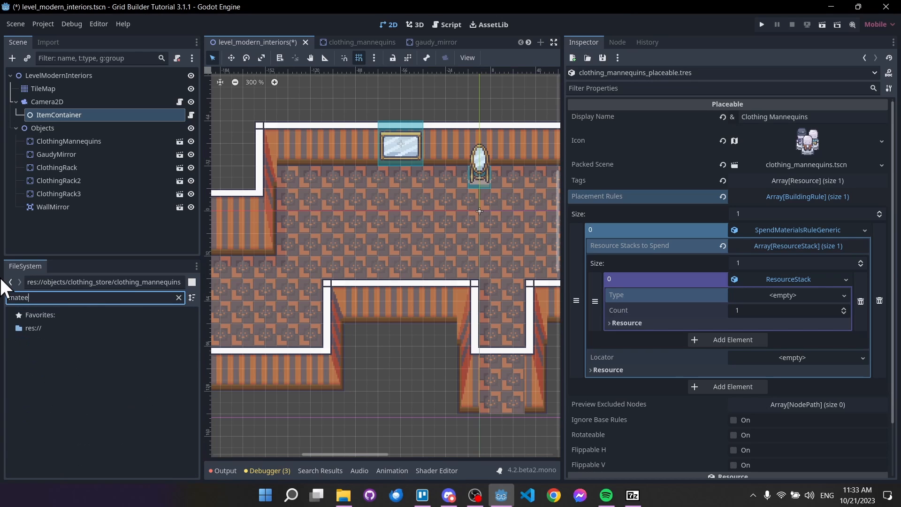
pyautogui.press('BackSpace')
pyautogui.write('rial')
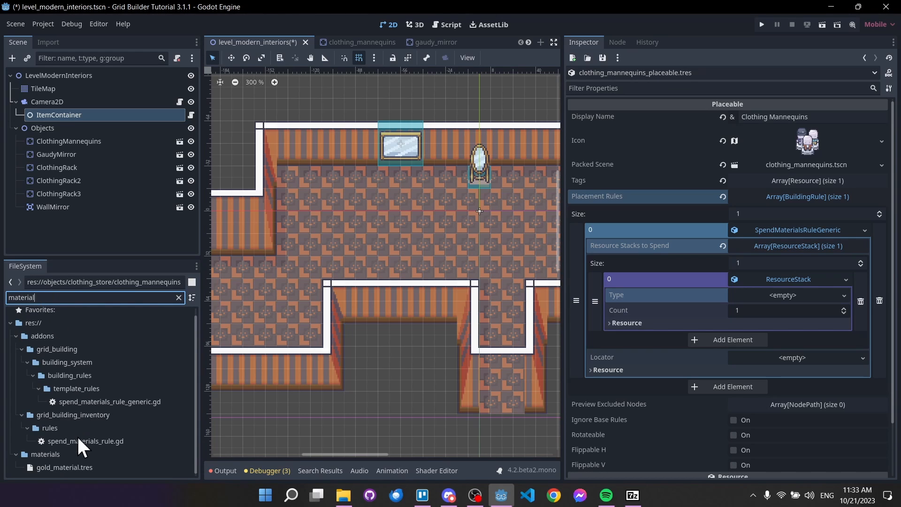
pyautogui.moveTo(84, 476); pyautogui.dragTo(744, 293)
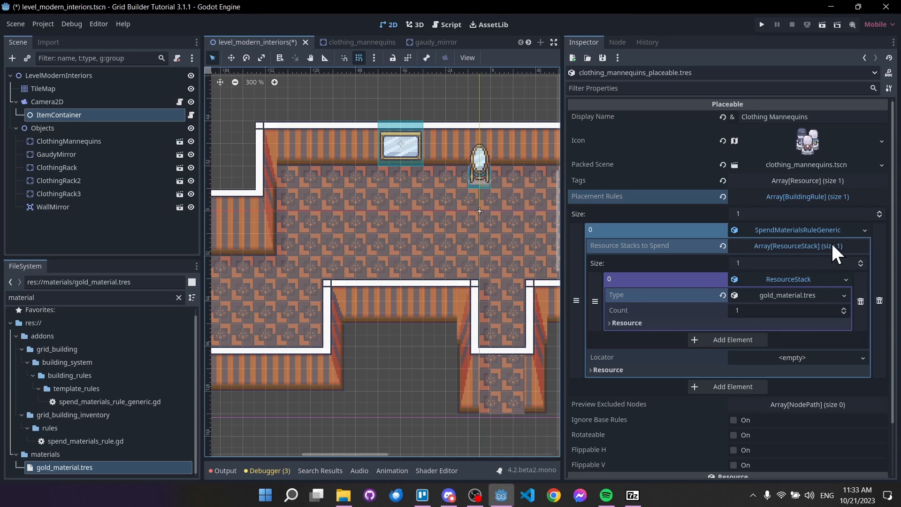
pyautogui.click(812, 310)
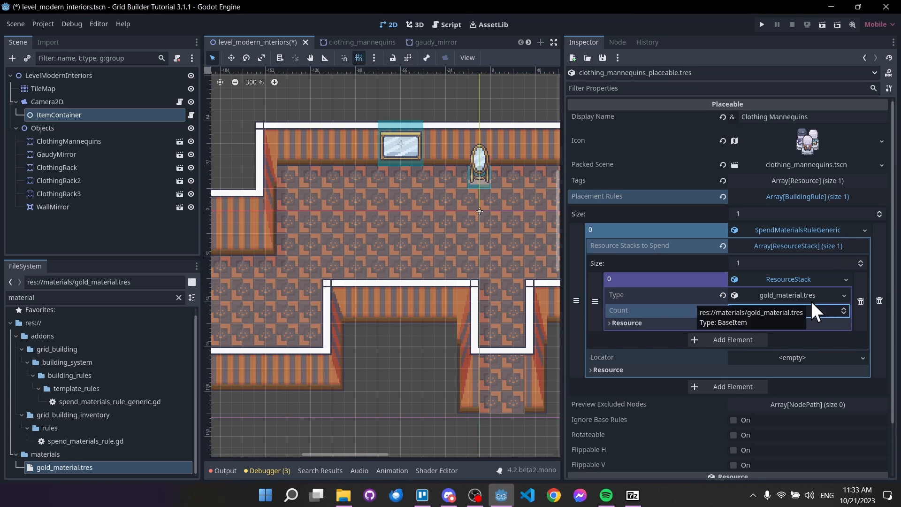
pyautogui.write('20')
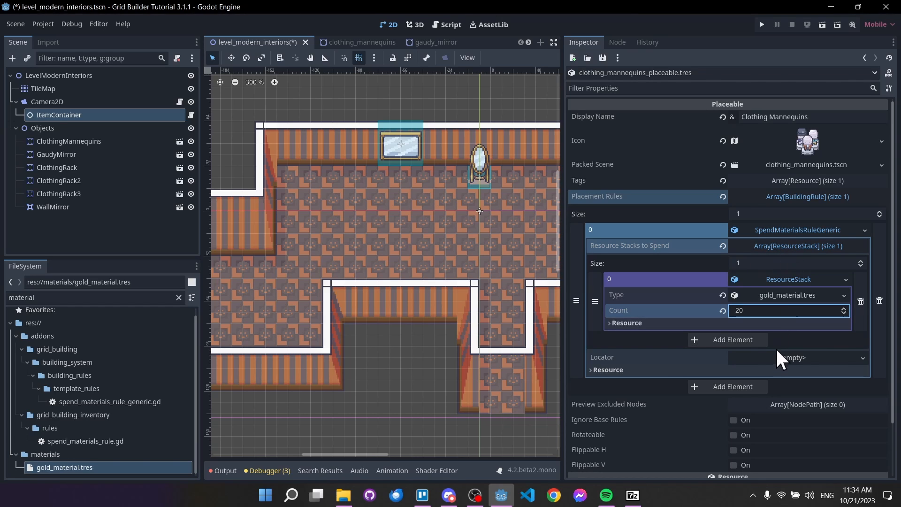
# Step: Assign a new NodeLocator as the spend rule's Locator and review its method options, keeping Node Name
pyautogui.click(755, 353)
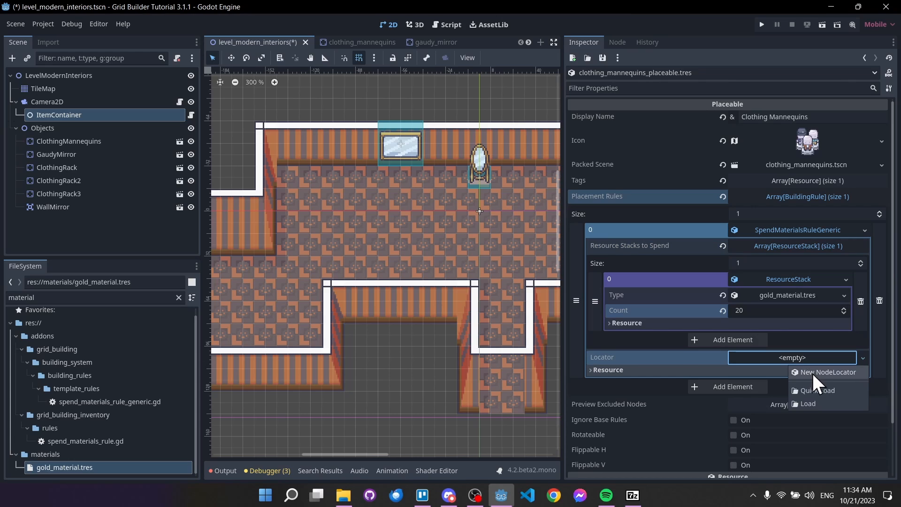
pyautogui.click(812, 371)
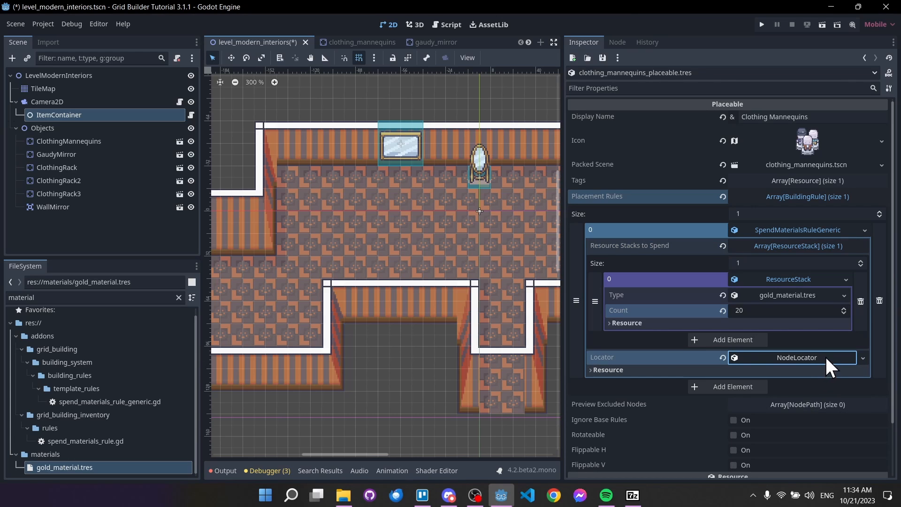
pyautogui.click(825, 357)
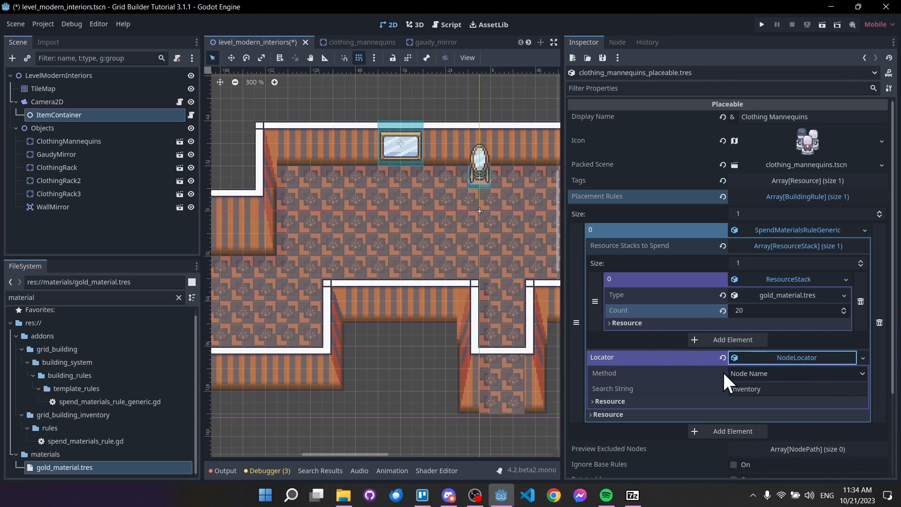
pyautogui.click(751, 374)
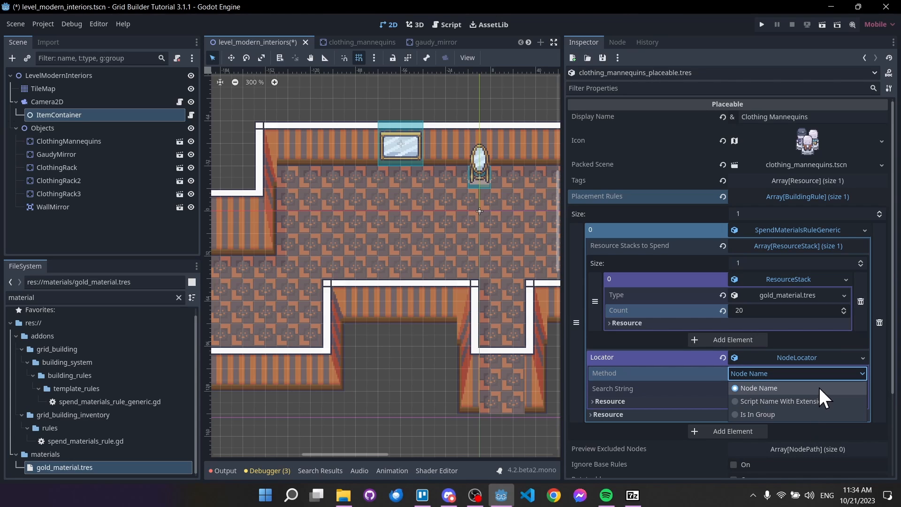
pyautogui.click(812, 373)
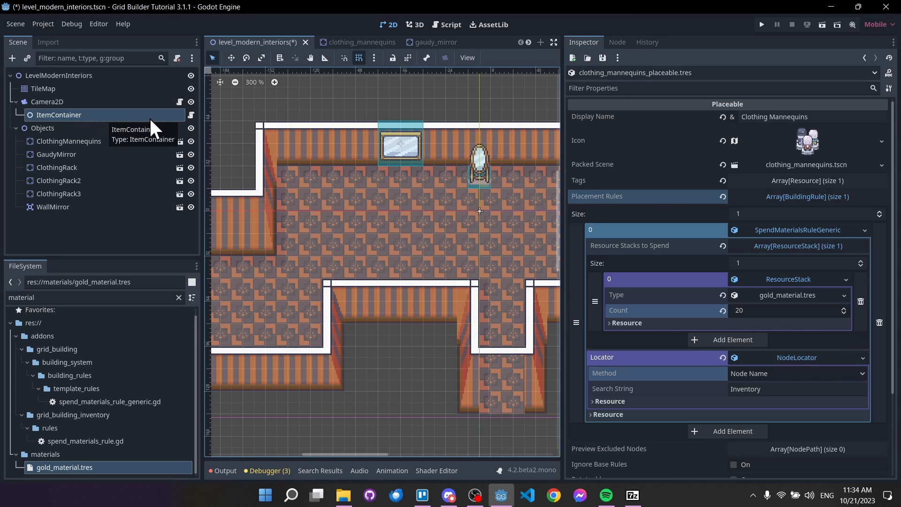
# Step: Clear the spend rule's Locator, assign a new NodeLocator to it, and review the available search methods
pyautogui.click(723, 357)
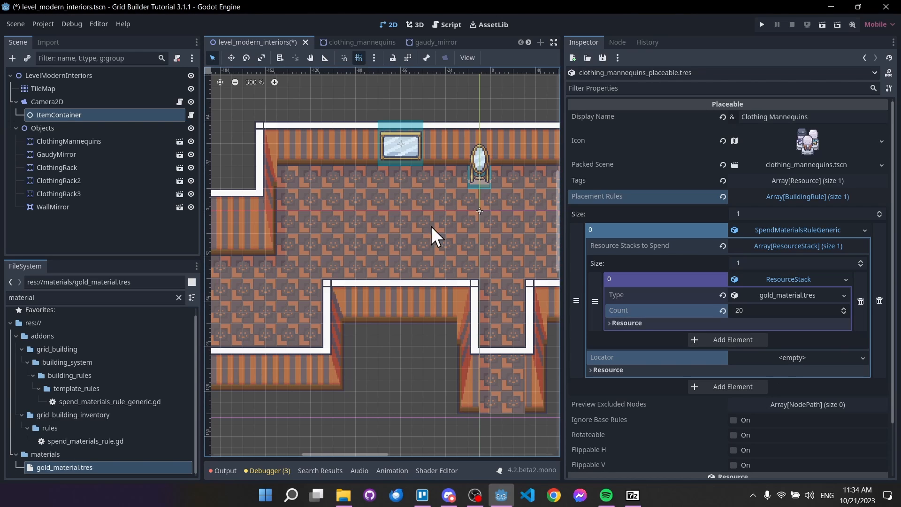
pyautogui.click(790, 356)
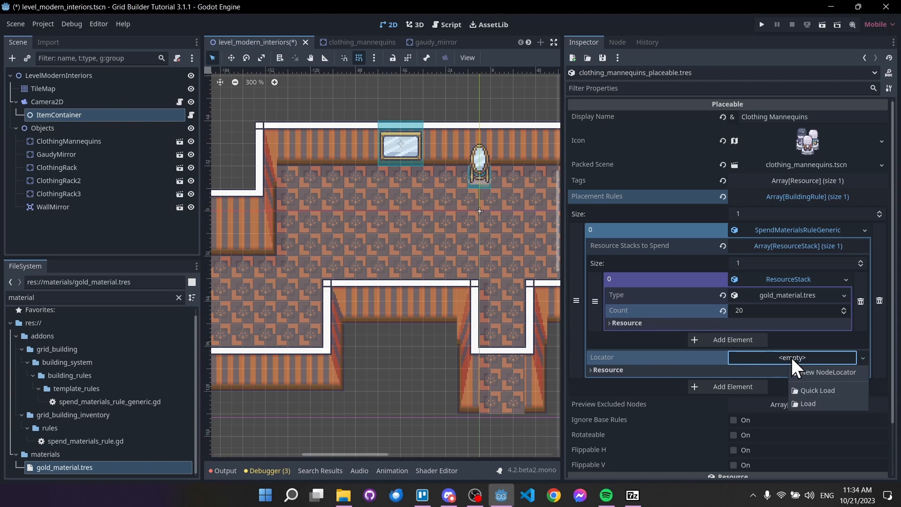
pyautogui.click(829, 372)
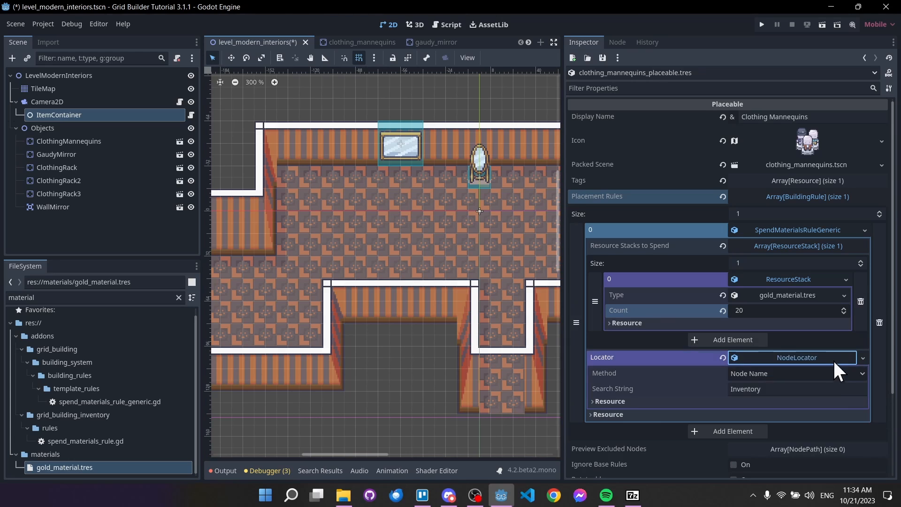
pyautogui.click(765, 374)
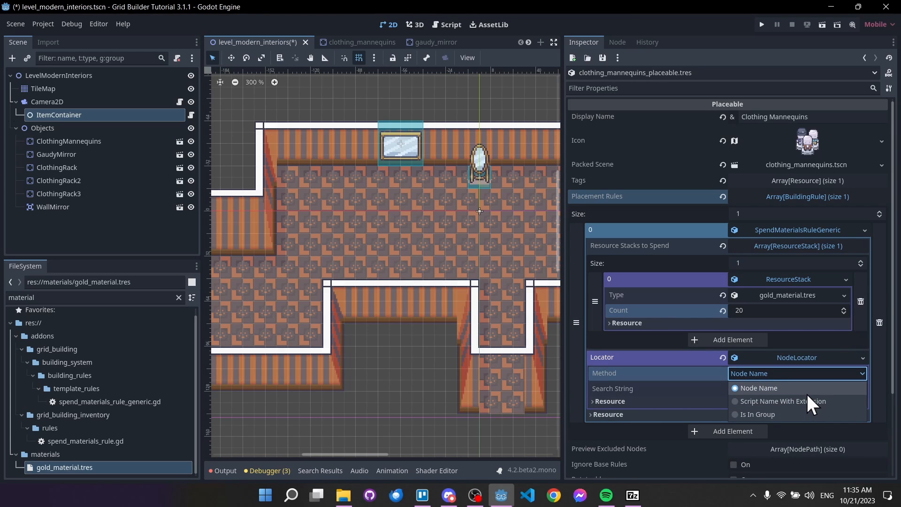
pyautogui.click(817, 369)
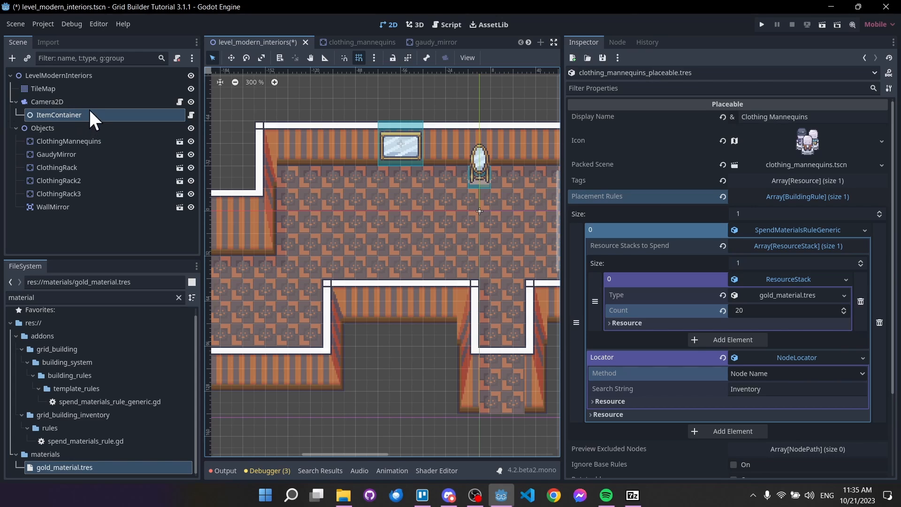
# Step: Try the NodeLocator's Script Name With Extension and Is In Group methods while checking its search string
pyautogui.click(797, 388)
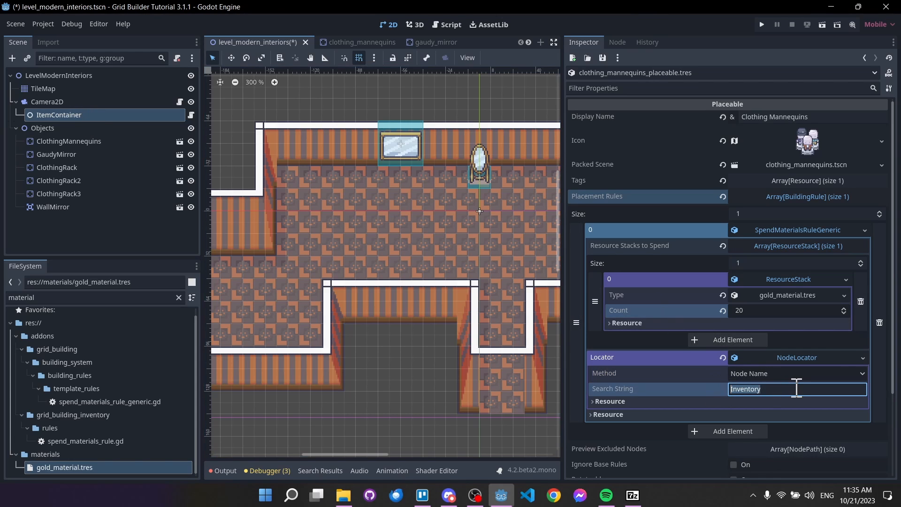
pyautogui.click(786, 387)
pyautogui.click(799, 373)
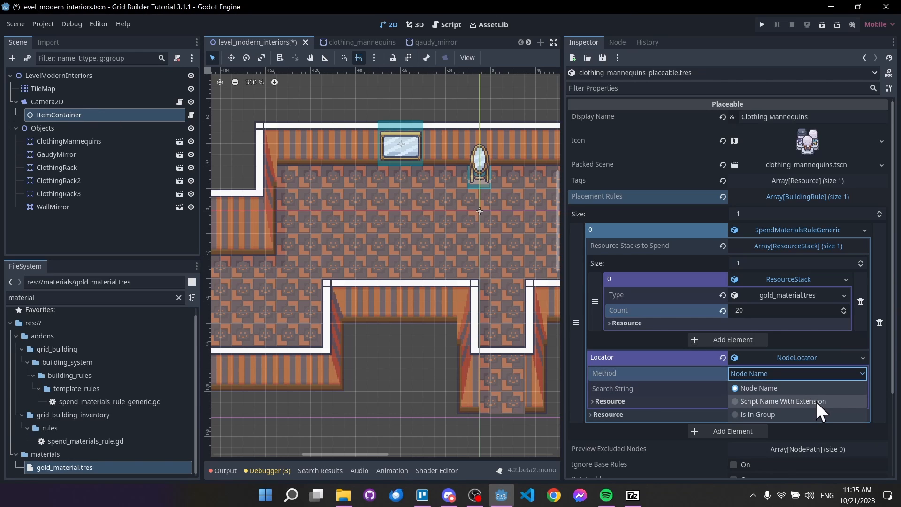
pyautogui.click(815, 400)
pyautogui.click(87, 116)
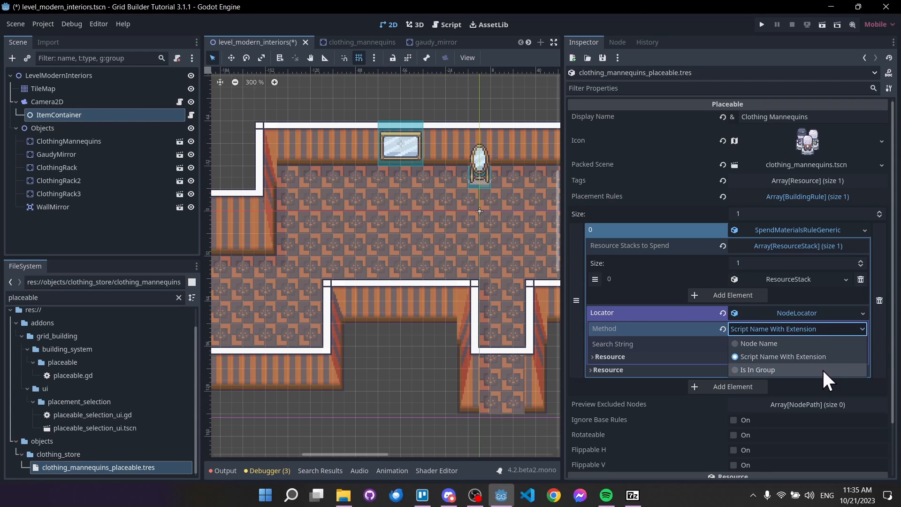
pyautogui.click(822, 368)
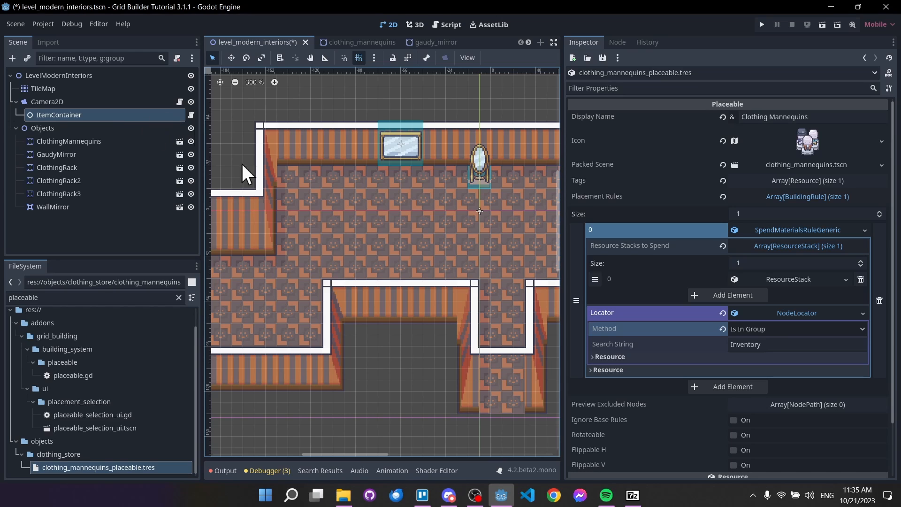
pyautogui.moveTo(763, 345); pyautogui.dragTo(718, 343)
pyautogui.click(768, 345)
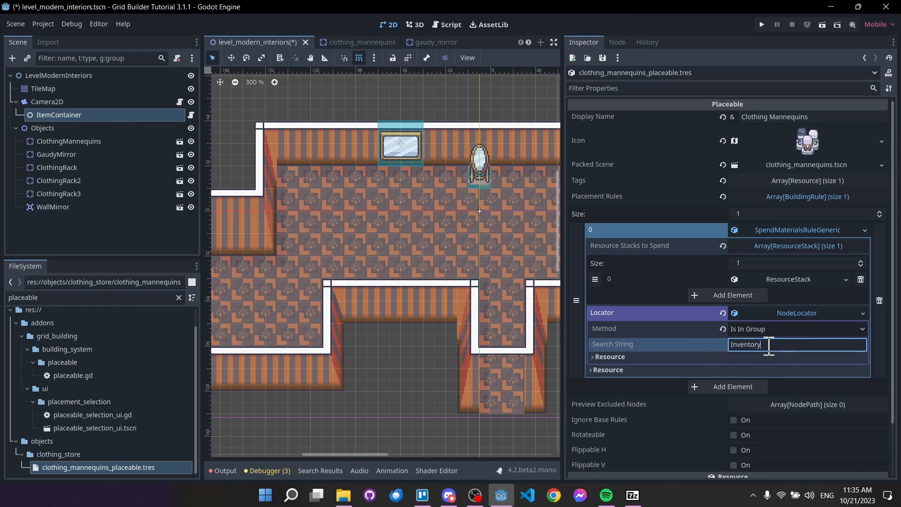
# Step: Set the NodeLocator's method to Node Name and its search string to ItemContainer
pyautogui.click(781, 309)
pyautogui.click(784, 310)
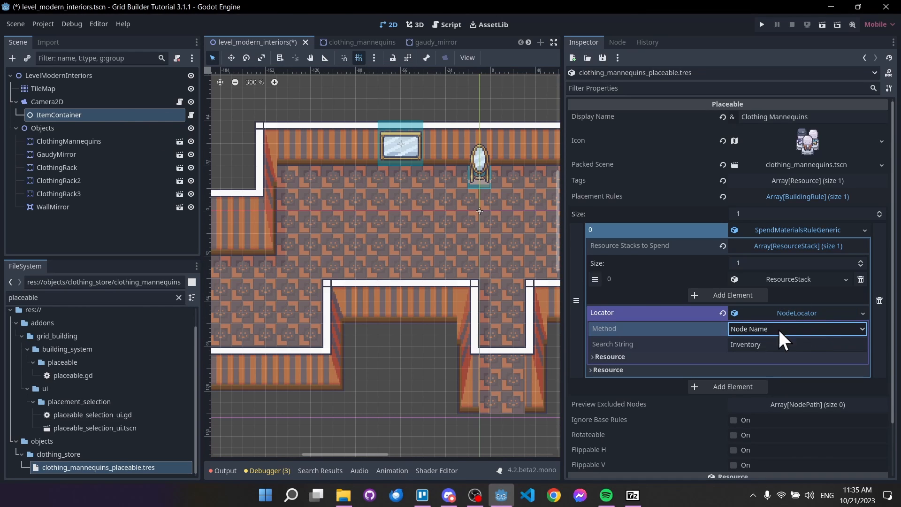
pyautogui.doubleClick(807, 344)
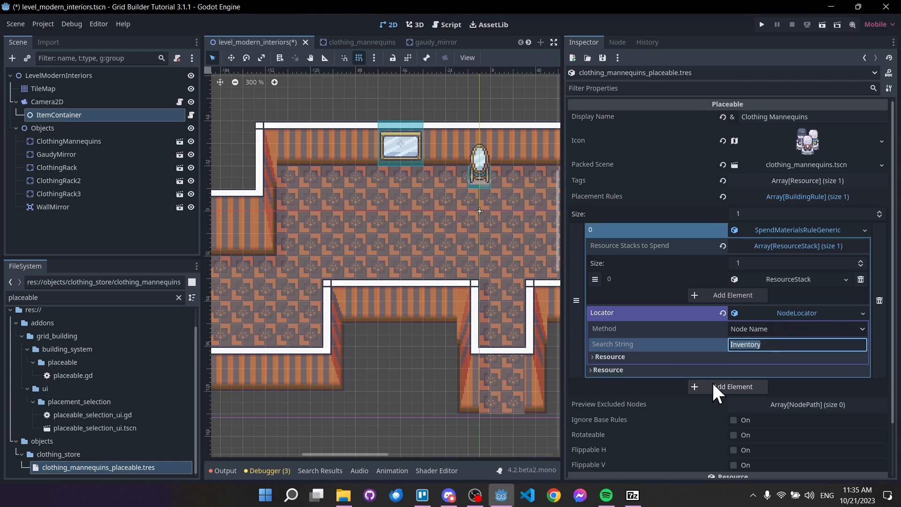
pyautogui.write('ItemContainer')
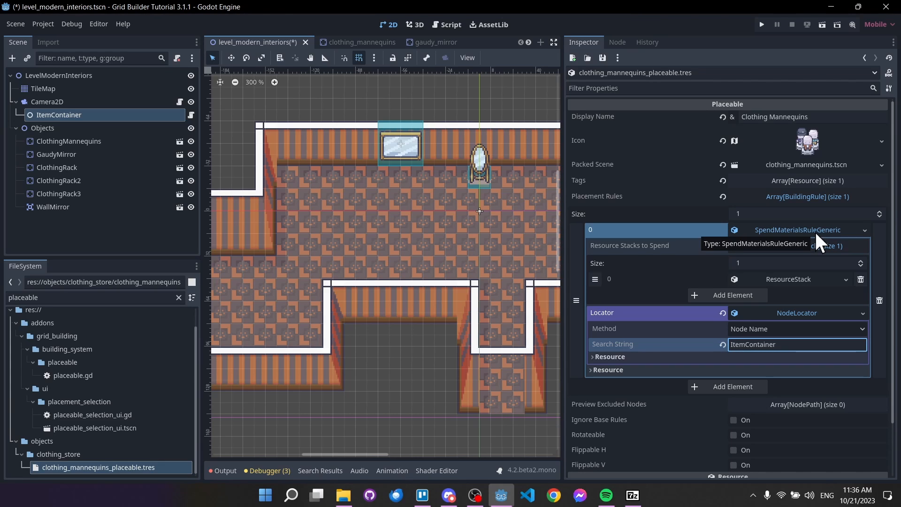
# Step: Begin saving the NodeLocator as its own resource file and create a folder named resources in the project root for it
pyautogui.click(840, 314)
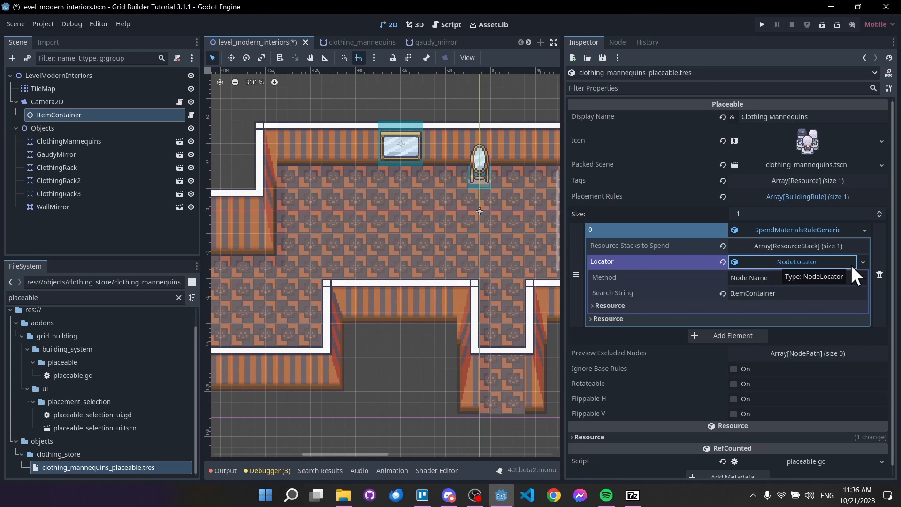
pyautogui.click(843, 247)
pyautogui.click(843, 246)
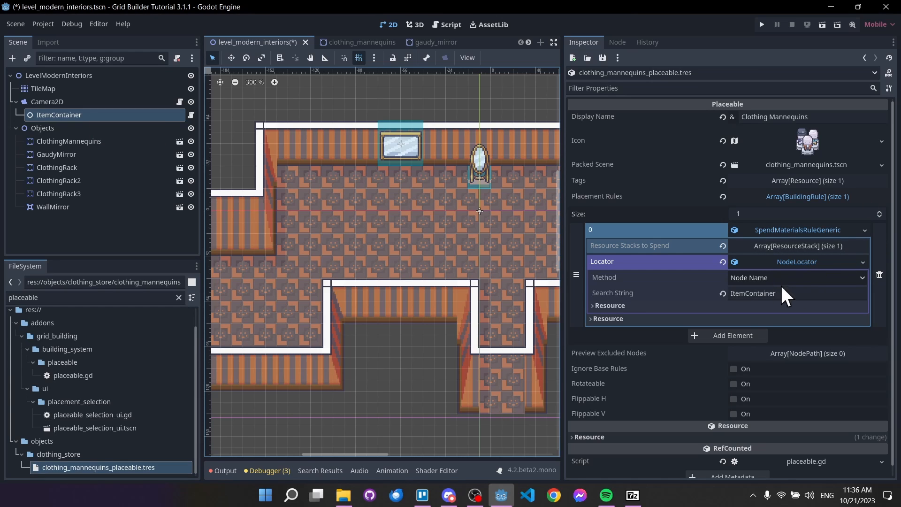
pyautogui.rightClick(822, 268)
pyautogui.click(859, 356)
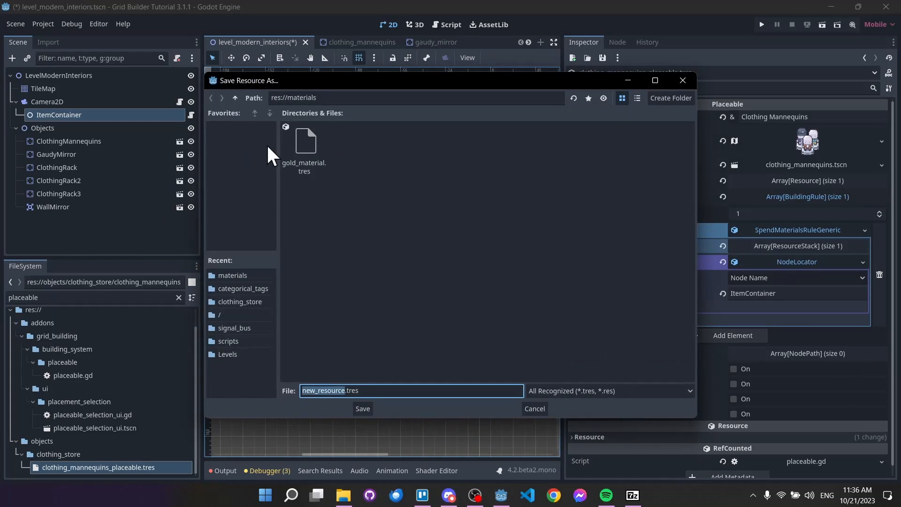
pyautogui.click(235, 98)
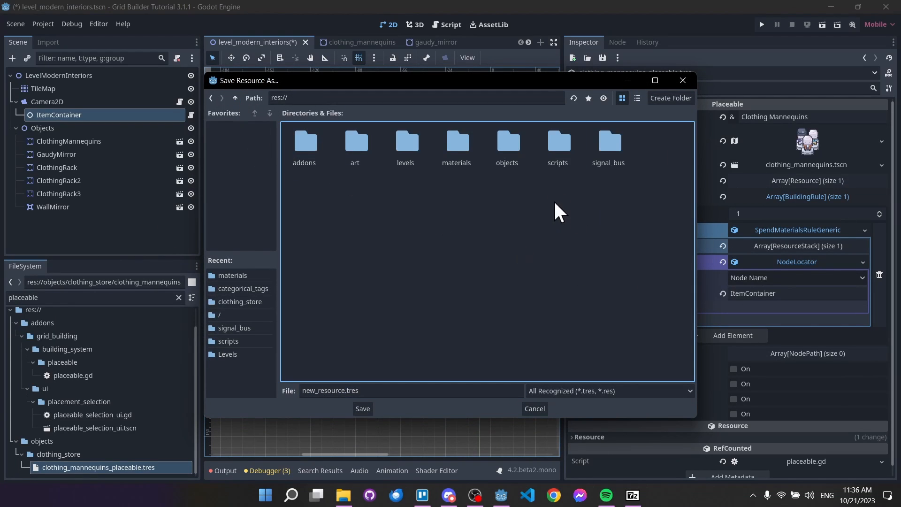
pyautogui.click(671, 98)
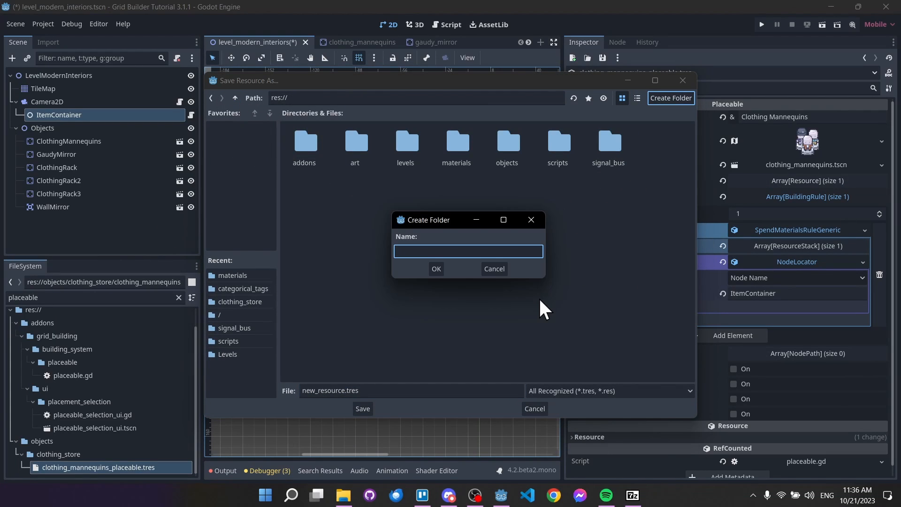
pyautogui.write('resources')
pyautogui.click(435, 267)
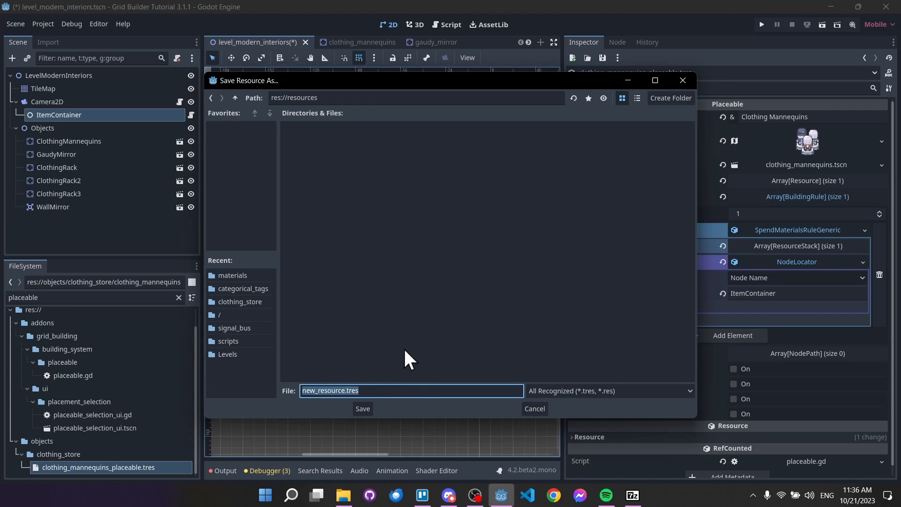
# Step: Save the NodeLocator in the resources folder under the name item_container_locator
pyautogui.press('BackSpace')
pyautogui.write('item')
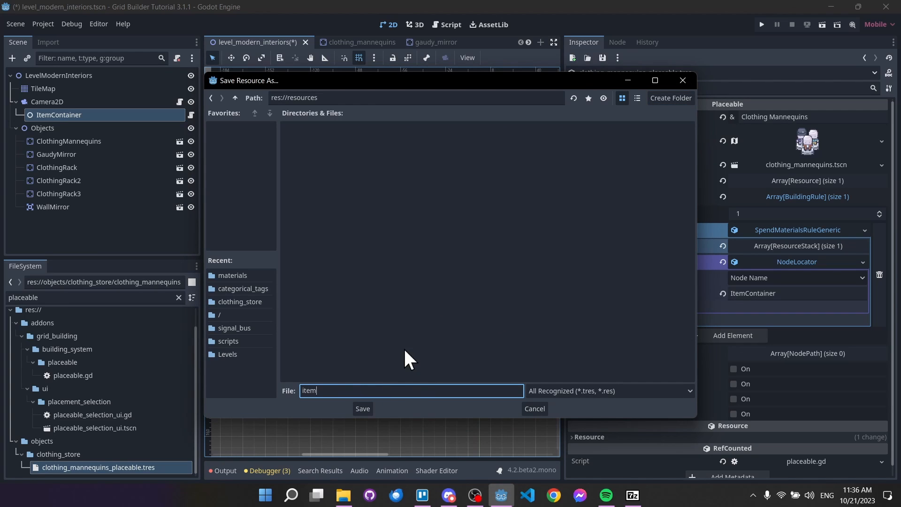
pyautogui.write('_container_locator')
pyautogui.click(363, 408)
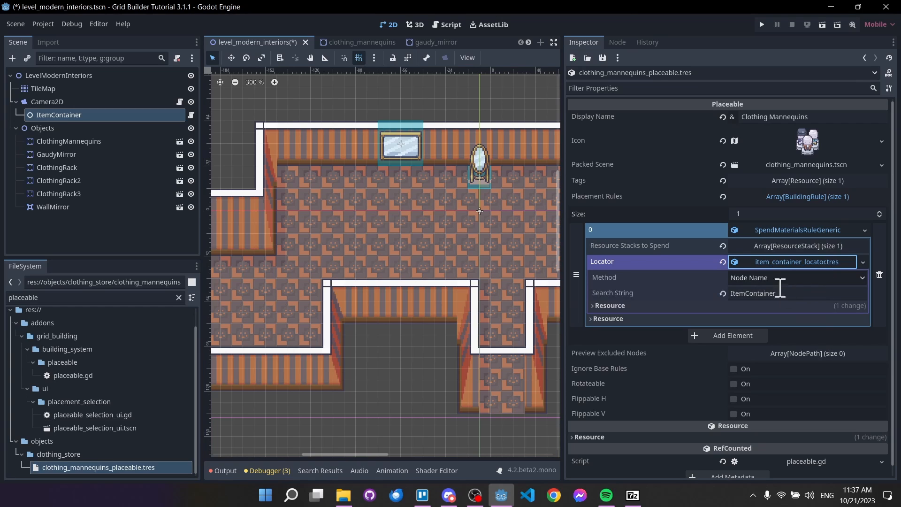
# Step: Collapse the locator's settings, save the scene, and narrow the property area to enlarge the viewport
pyautogui.click(811, 262)
pyautogui.click(810, 246)
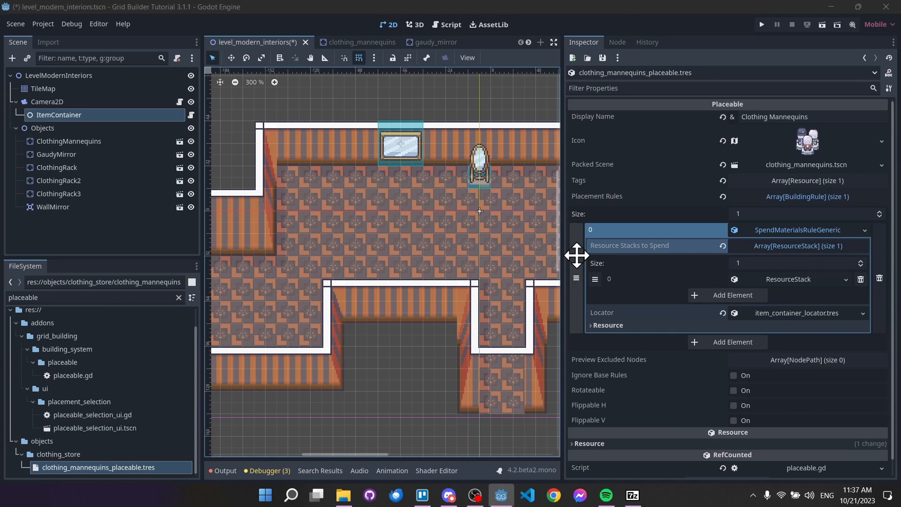
pyautogui.hotkey('ctrl', 's')
pyautogui.moveTo(563, 230); pyautogui.dragTo(666, 230)
# Step: Run the project and place a Clothing Mannequins object on the open shop floor between the standing mirror and the existing mannequins
pyautogui.scroll(-10, 626, 216)
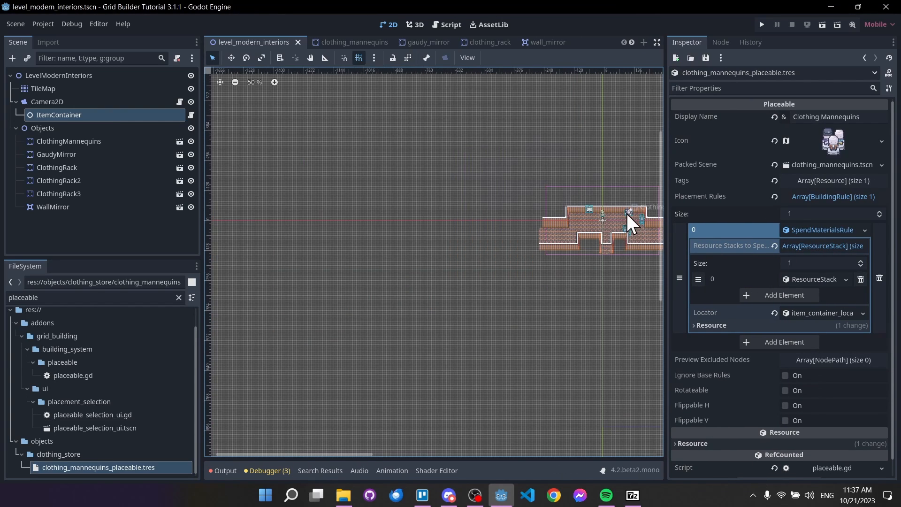
pyautogui.scroll(8, 627, 217)
pyautogui.moveTo(593, 234); pyautogui.dragTo(569, 247, button='middle')
pyautogui.scroll(-3, 533, 254)
pyautogui.click(762, 24)
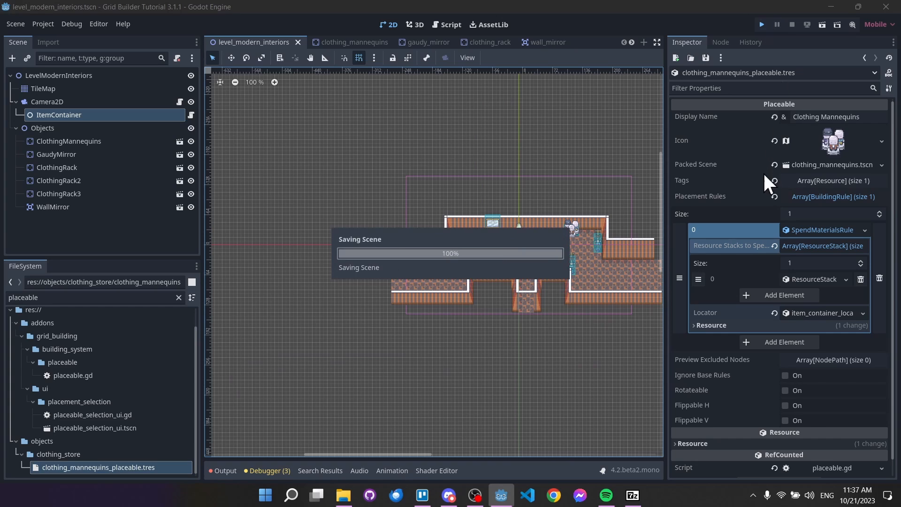
pyautogui.press('s')
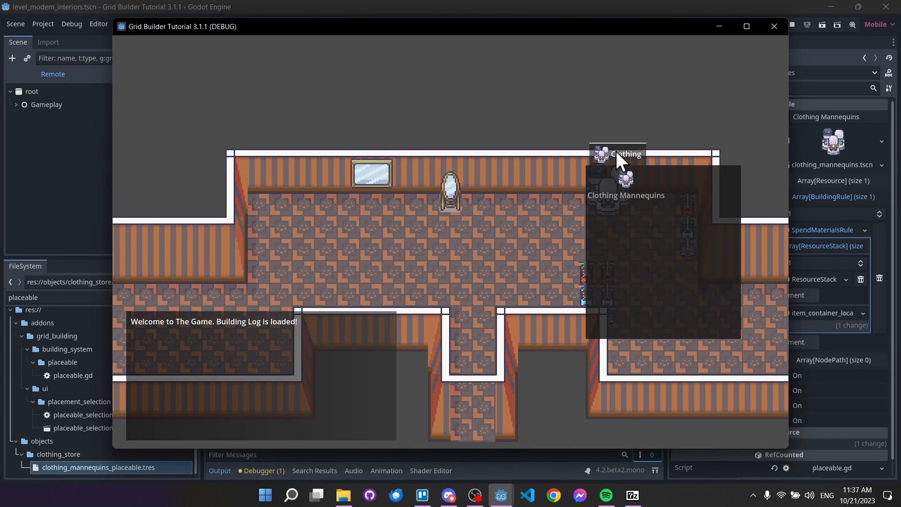
pyautogui.press('d')
pyautogui.click(641, 185)
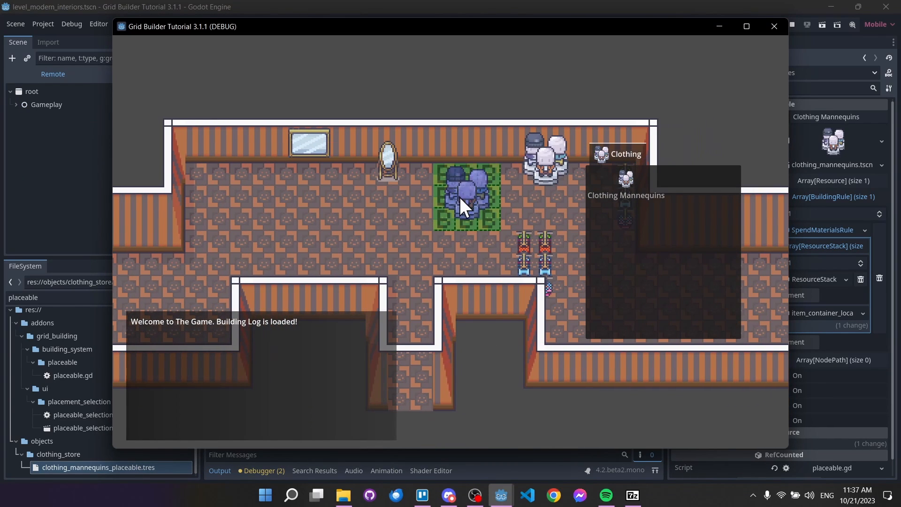
pyautogui.click(462, 197)
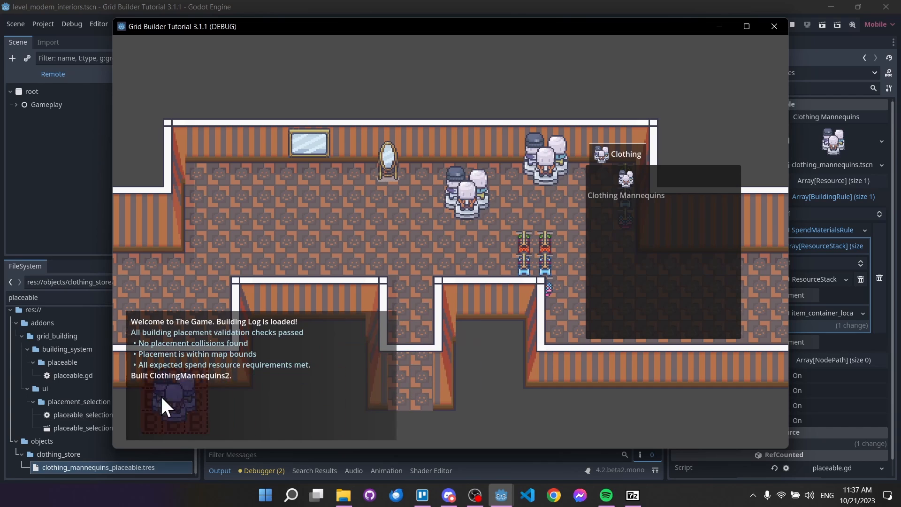
# Step: Try to place Clothing Mannequins in the empty area above the shop's upper wall to test the map bounds rule
pyautogui.press('a')
pyautogui.press('s')
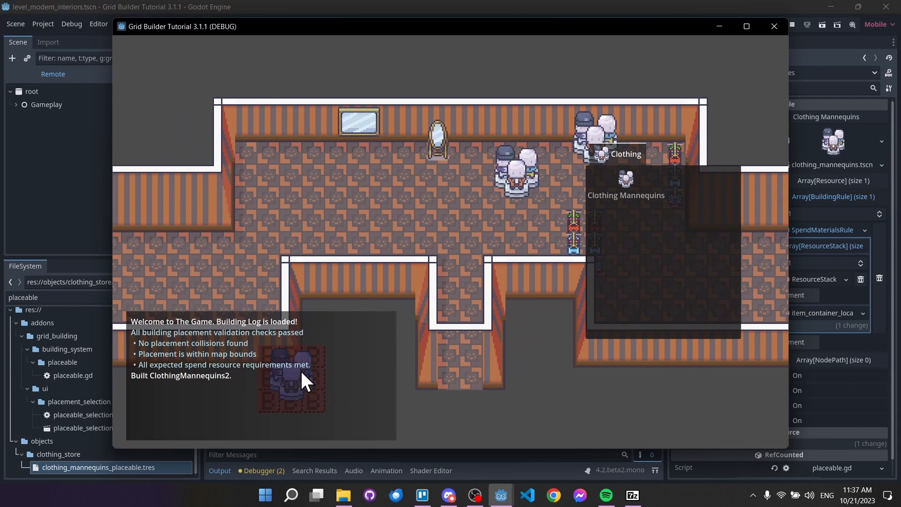
pyautogui.press('w')
pyautogui.click(532, 122)
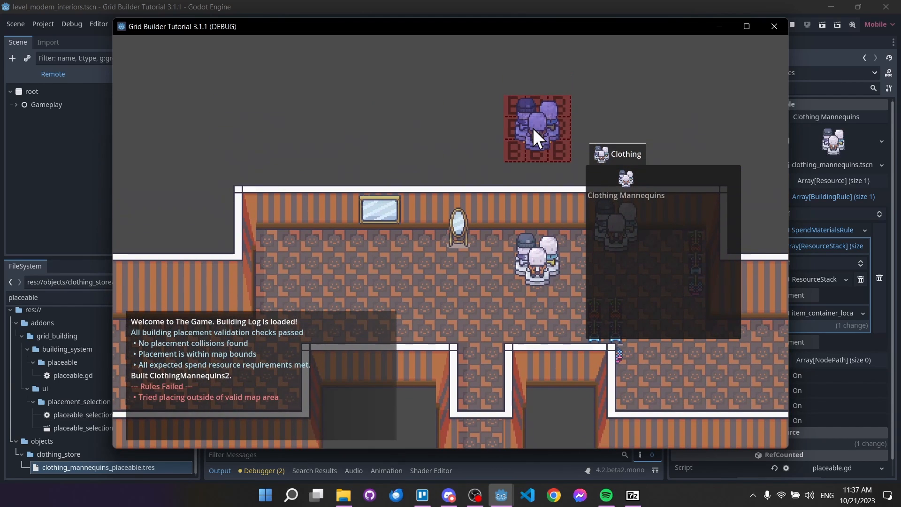
# Step: Place two more Clothing Mannequins side by side along the shop's upper-left floor, below the wall mirror
pyautogui.press('s')
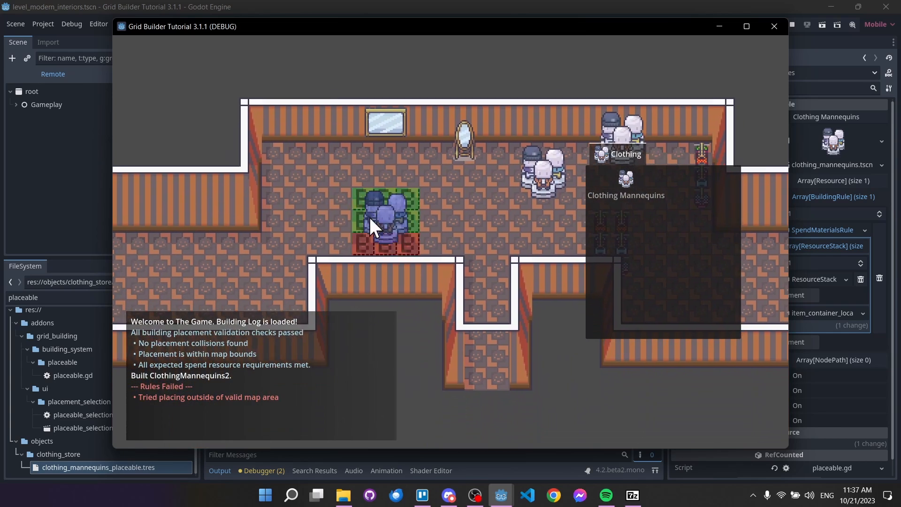
pyautogui.press('d')
pyautogui.press('w')
pyautogui.press('d')
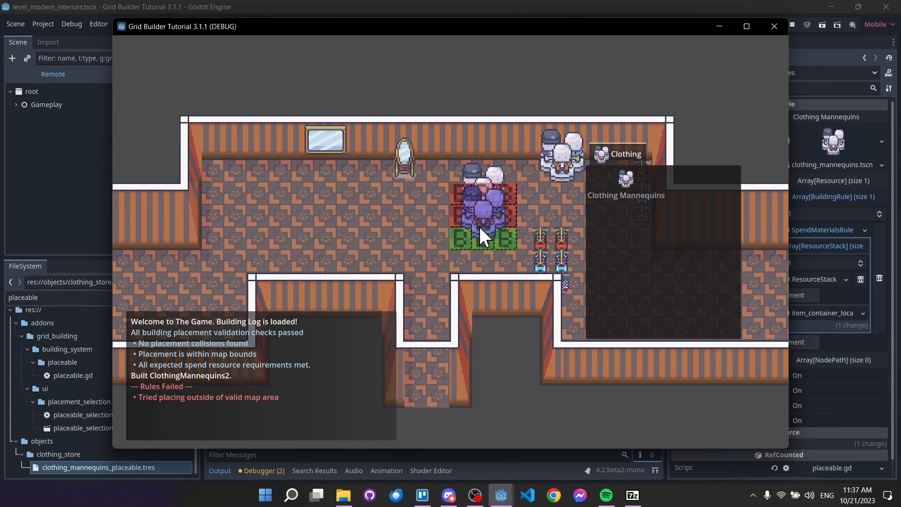
pyautogui.press('w')
pyautogui.press('a')
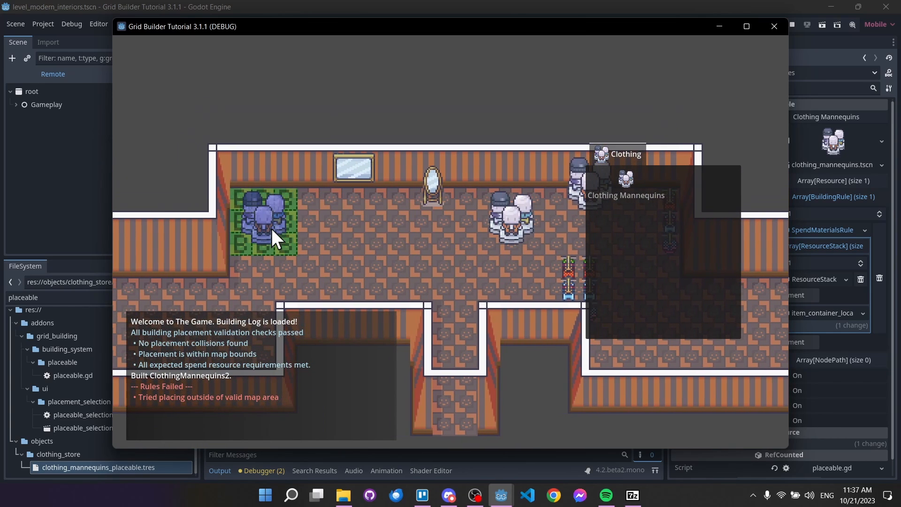
pyautogui.click(272, 229)
pyautogui.click(335, 227)
# Step: Place Clothing Mannequins below the standing mirror and in the lower-right area, and try another one beside it to test the Gold limit
pyautogui.press('d')
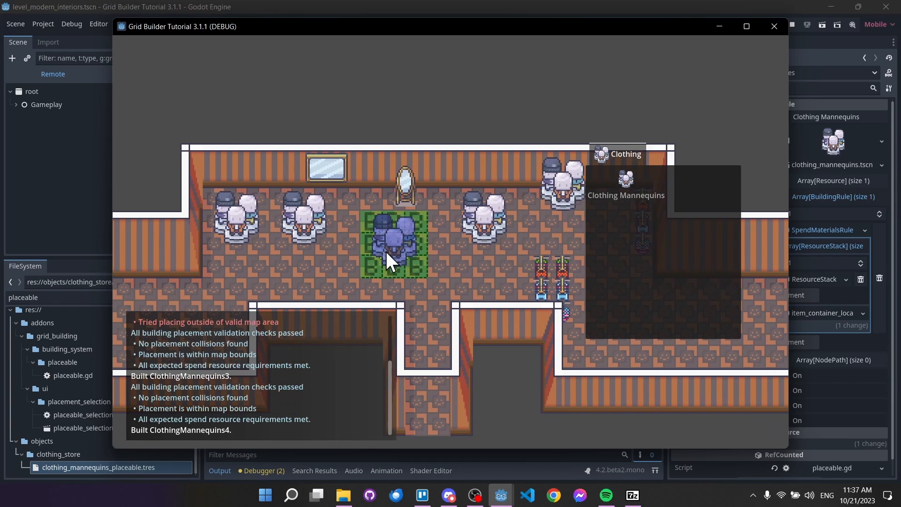
pyautogui.click(385, 250)
pyautogui.press('d')
pyautogui.click(509, 345)
pyautogui.press('d')
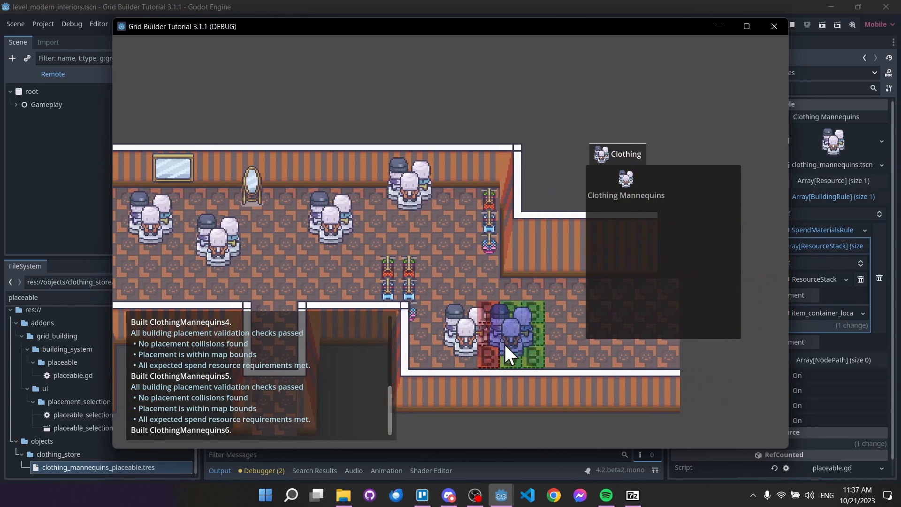
pyautogui.press('d')
pyautogui.click(519, 339)
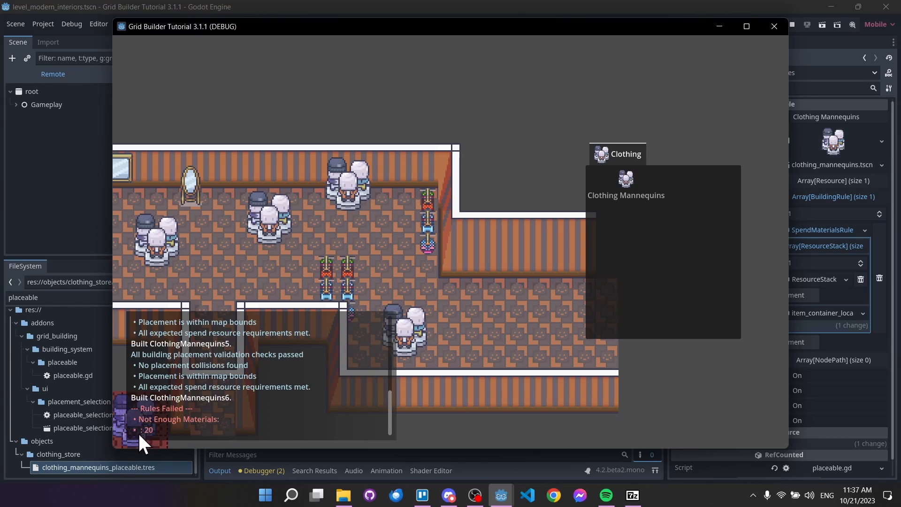
# Step: Stop the running project and save the level scene
pyautogui.press('a')
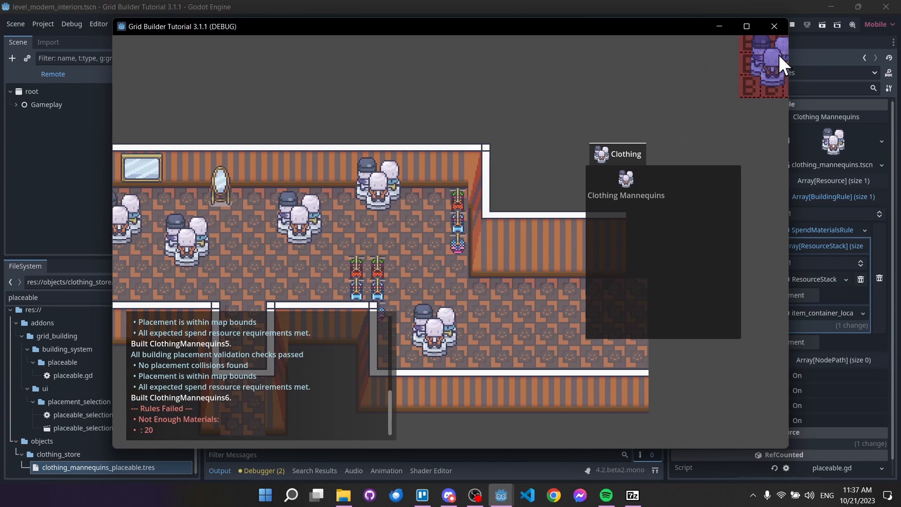
pyautogui.click(792, 24)
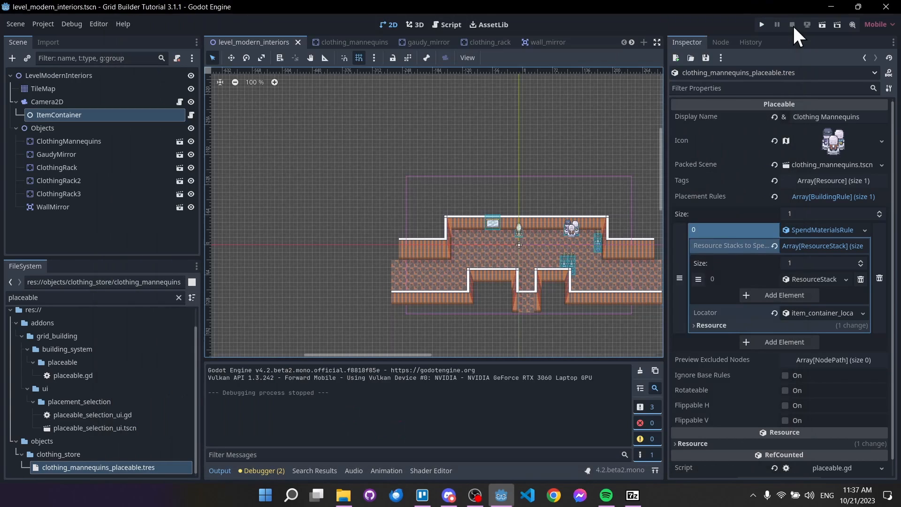
pyautogui.hotkey('ctrl', 's')
# Step: Find gold_material.tres by filtering the project files for "gold" and set its resource name to Gold
pyautogui.click(148, 298)
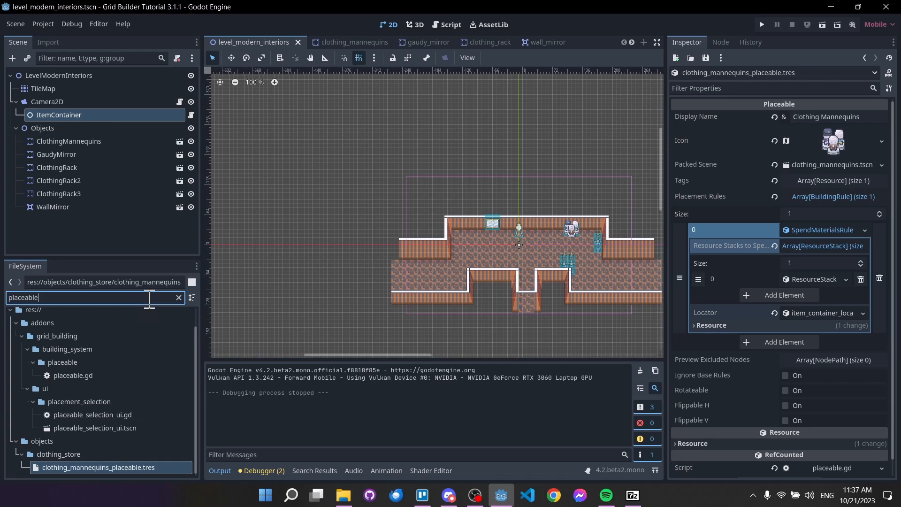
pyautogui.hotkey('ctrl', 'a')
pyautogui.write('gold')
pyautogui.click(93, 354)
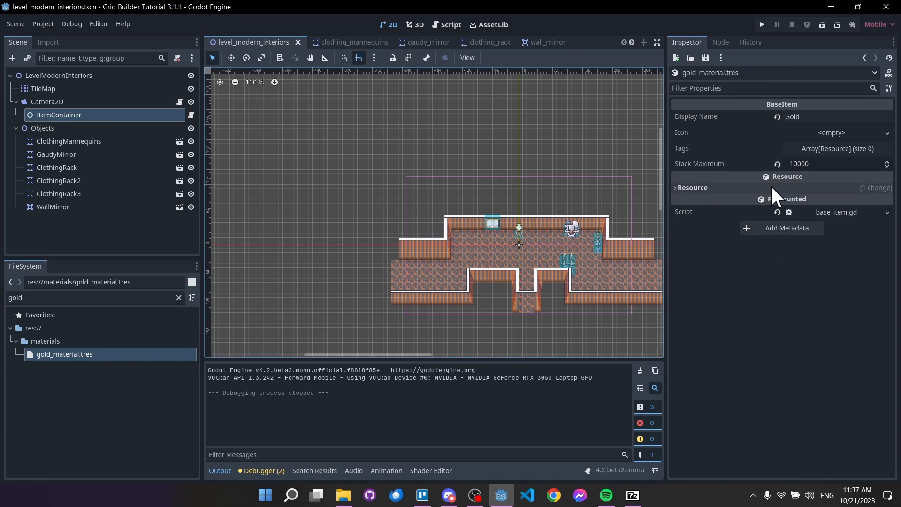
pyautogui.click(693, 188)
pyautogui.click(799, 230)
pyautogui.write('Gold')
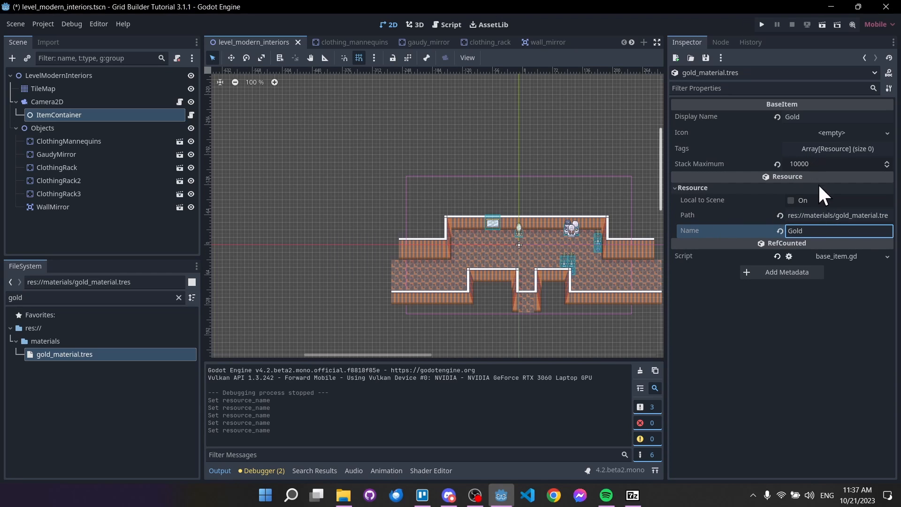
# Step: Run the project and place five Clothing Mannequins: two on the left floor, two near the standing mirror and one in the lower-right area
pyautogui.click(762, 22)
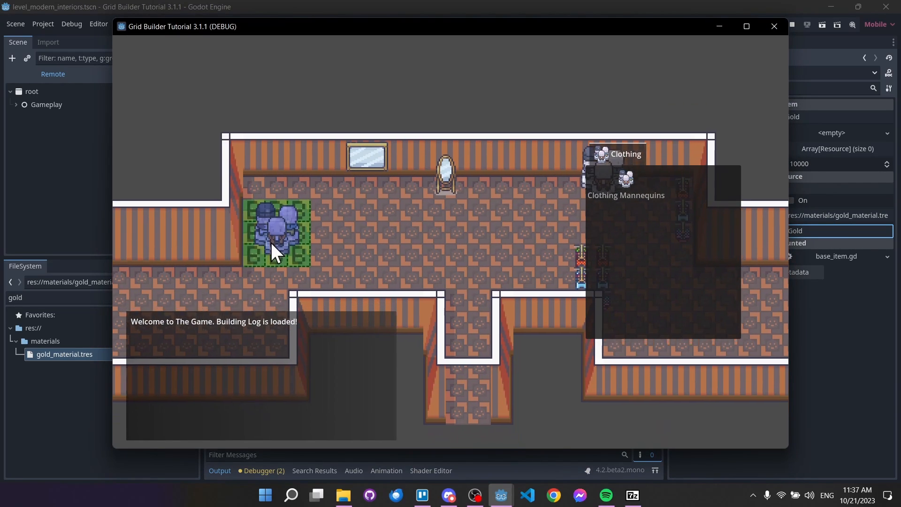
pyautogui.click(264, 199)
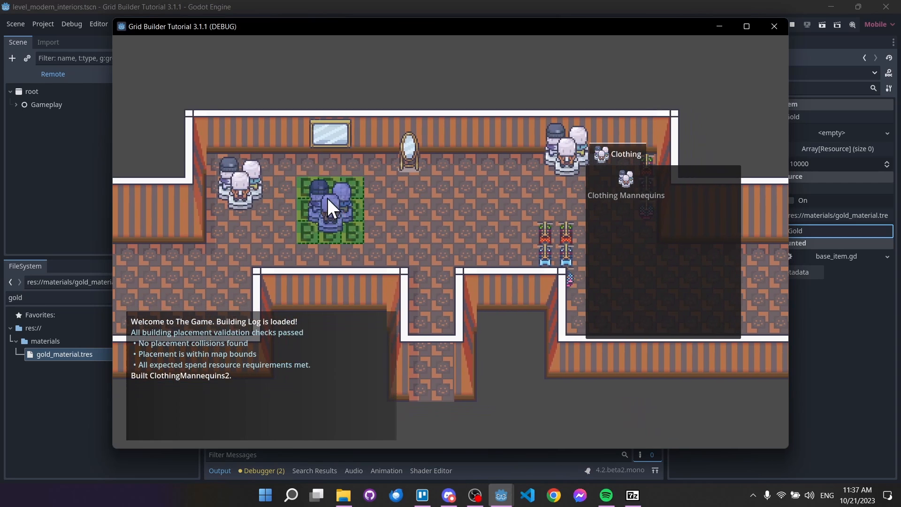
pyautogui.click(308, 190)
pyautogui.click(345, 195)
pyautogui.press('d')
pyautogui.click(381, 195)
pyautogui.press('s')
pyautogui.click(508, 228)
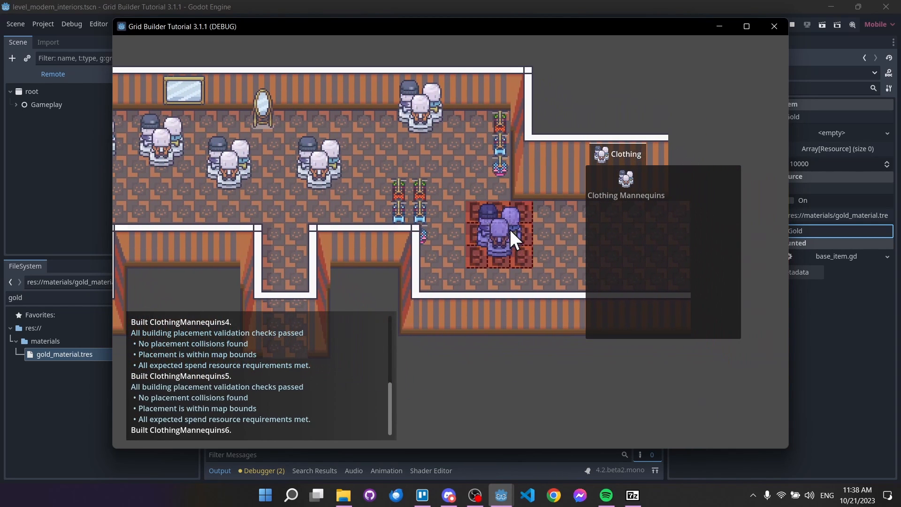
# Step: Try to place another Clothing Mannequins farther right in the lower-right area to test the Gold limit
pyautogui.press('d')
pyautogui.click(566, 227)
pyautogui.press('a')
pyautogui.press('w')
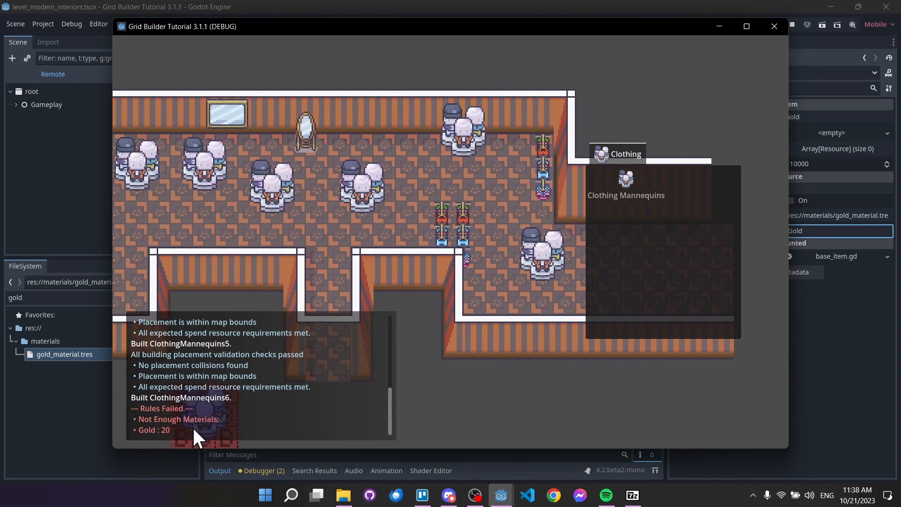
# Step: Review the missing-material entry in the building log while moving around the shop, and stop the running project
pyautogui.press('w')
pyautogui.press('a')
pyautogui.press('w')
pyautogui.press('d')
pyautogui.press('s')
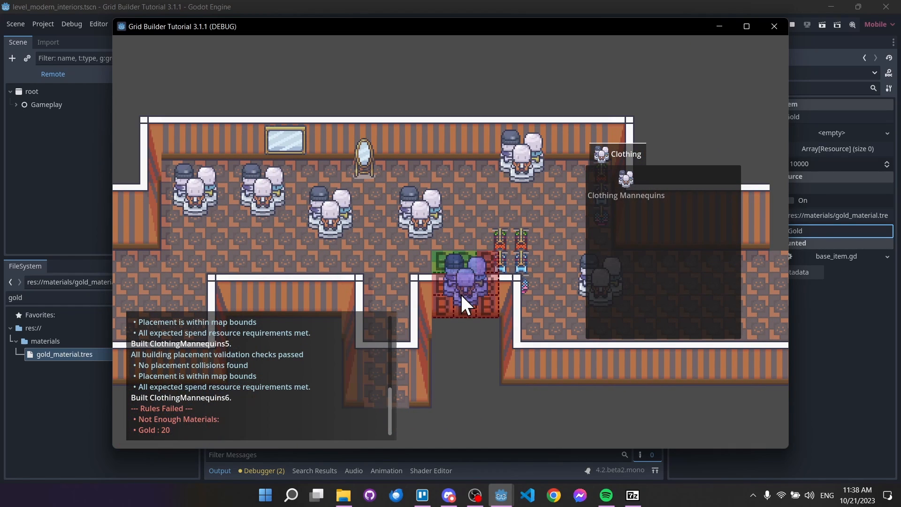
pyautogui.press('a')
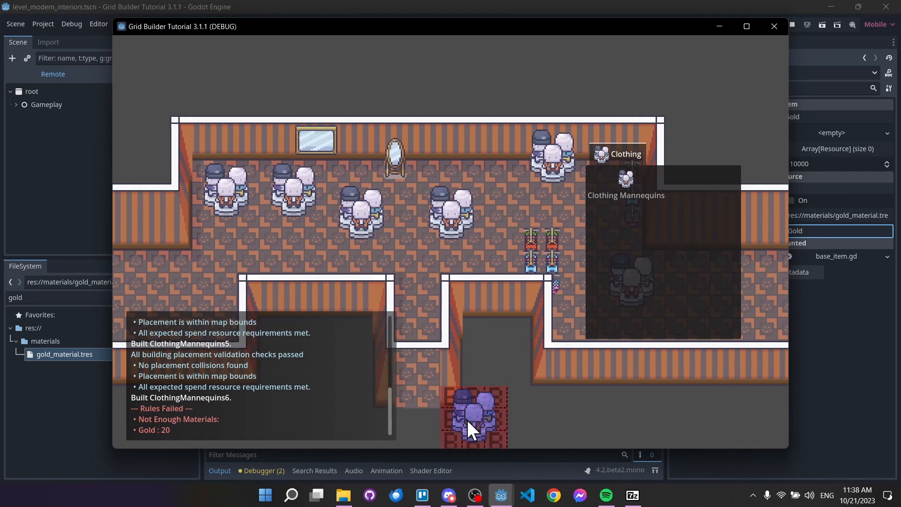
pyautogui.press('a')
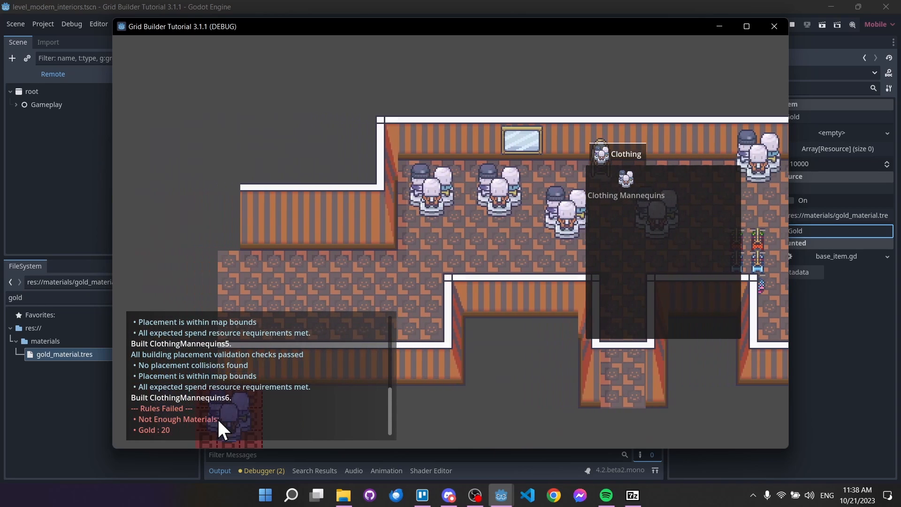
pyautogui.press('d')
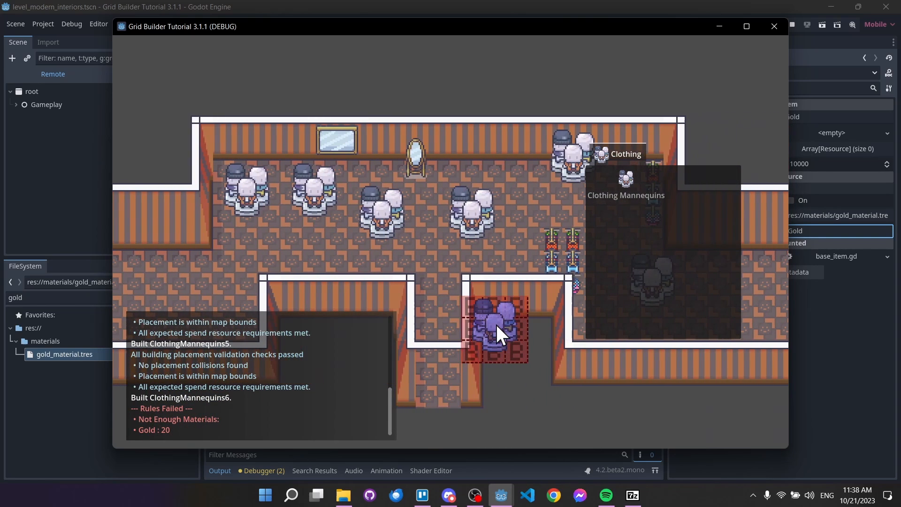
pyautogui.press('F8')
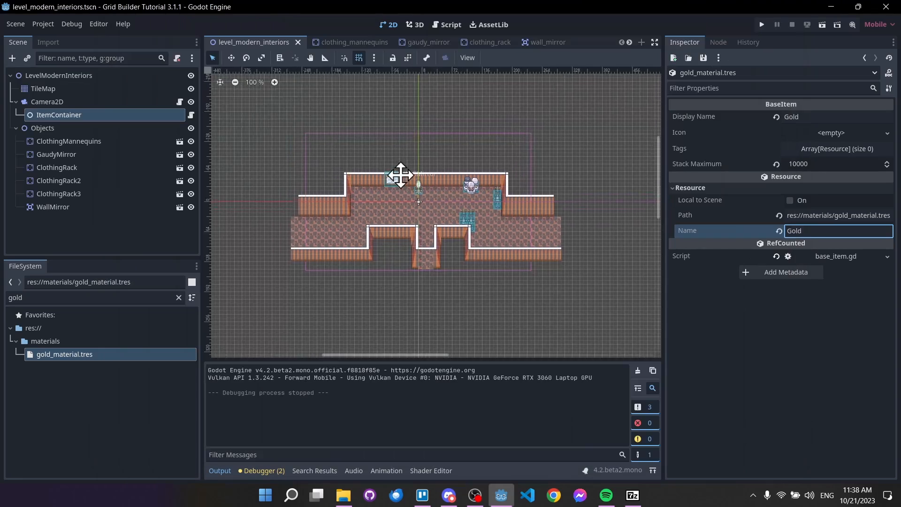
# Step: Select the ItemContainer node under Camera2D and review its slot and stack settings
pyautogui.moveTo(400, 175)
pyautogui.mouseDown(button='middle')
pyautogui.moveTo(421, 203)
pyautogui.moveTo(413, 181)
pyautogui.mouseUp(button='middle')
pyautogui.scroll(6, 448, 213)
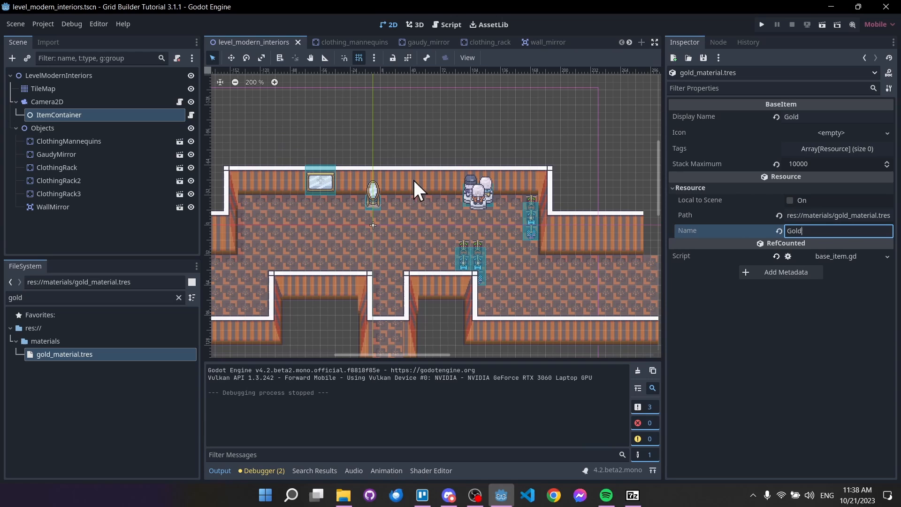
pyautogui.click(120, 105)
pyautogui.click(120, 115)
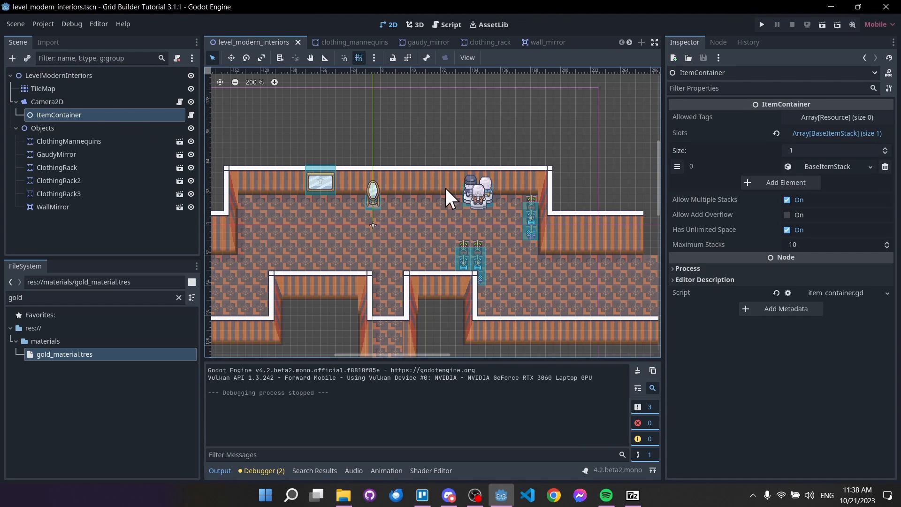
pyautogui.moveTo(446, 187); pyautogui.dragTo(492, 218, button='middle')
pyautogui.scroll(-6, 355, 171)
pyautogui.moveTo(355, 171); pyautogui.dragTo(413, 194, button='middle')
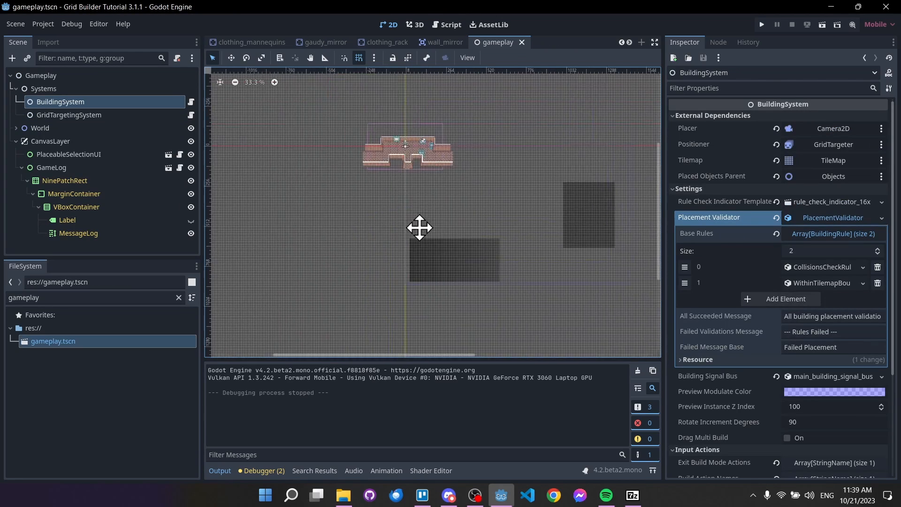
# Step: Expand WithinTilemapBoundsRule in the BuildingSystem's placement validator base rules and set its visual priority to 1
pyautogui.scroll(3, 419, 227)
pyautogui.scroll(-2, 449, 186)
pyautogui.moveTo(449, 186); pyautogui.dragTo(409, 134, button='middle')
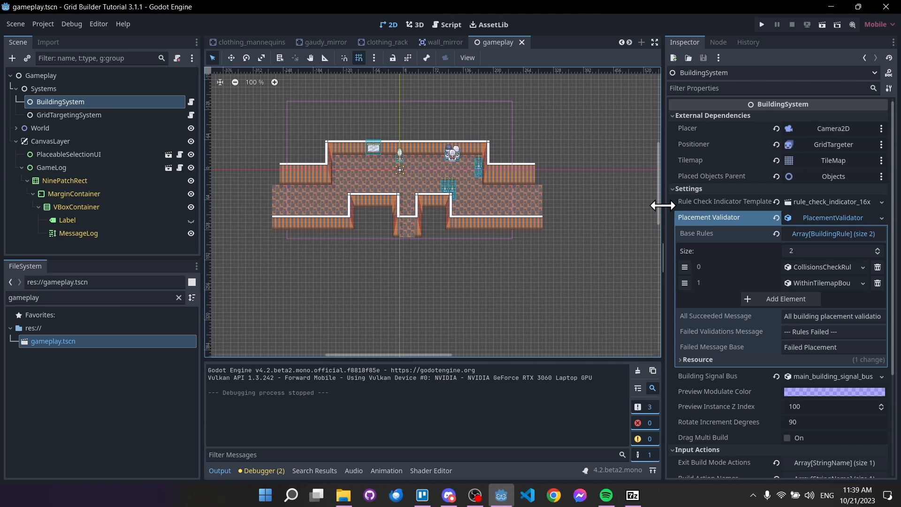
pyautogui.moveTo(663, 205); pyautogui.dragTo(640, 205)
pyautogui.scroll(3, 398, 168)
pyautogui.moveTo(420, 165); pyautogui.dragTo(445, 196, button='middle')
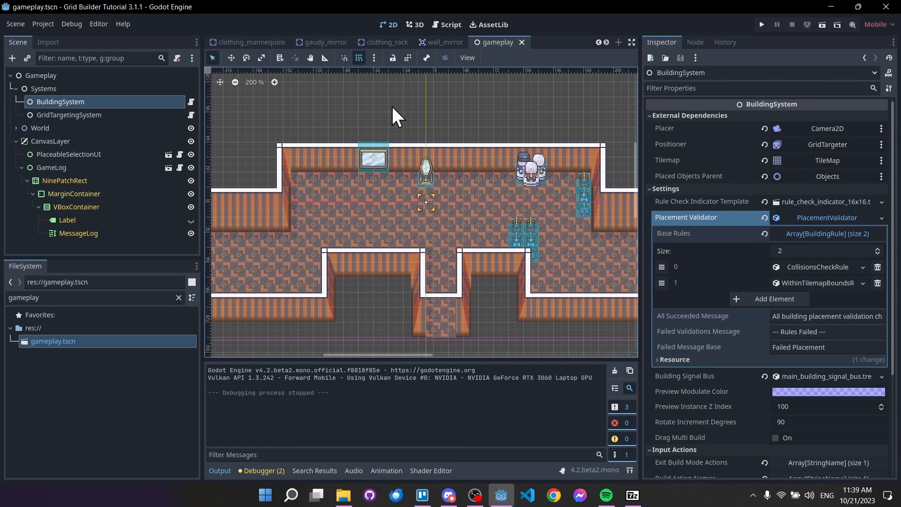
pyautogui.click(805, 283)
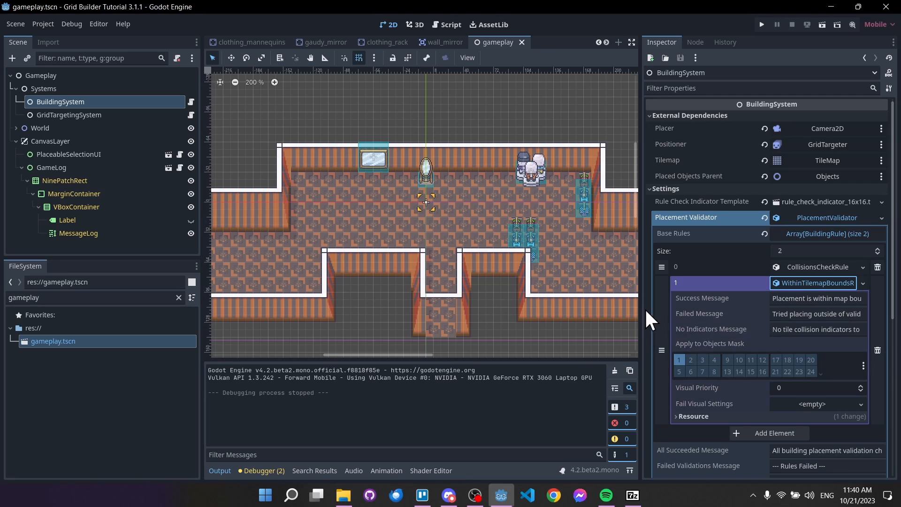
pyautogui.moveTo(640, 307); pyautogui.dragTo(550, 328)
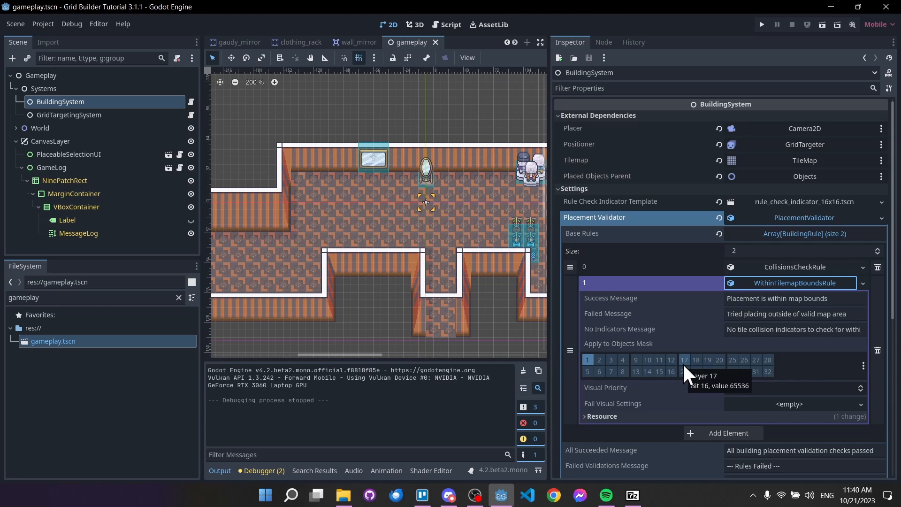
pyautogui.click(756, 387)
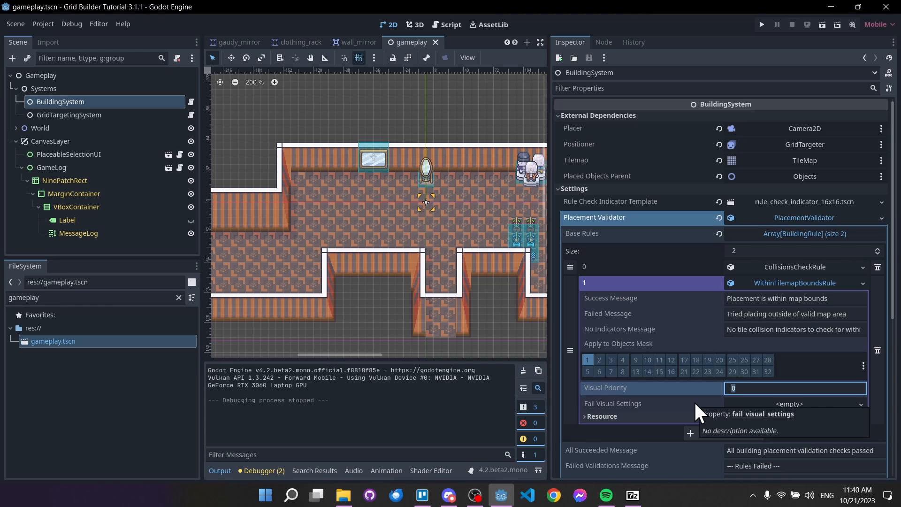
pyautogui.press('Return')
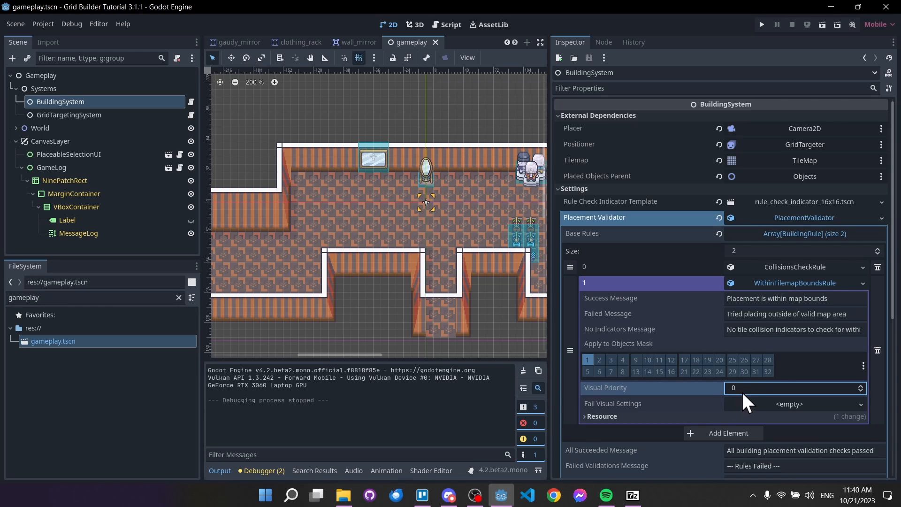
# Step: Expand CollisionsCheckRule in the base rules and set its visual priority to 2
pyautogui.click(795, 268)
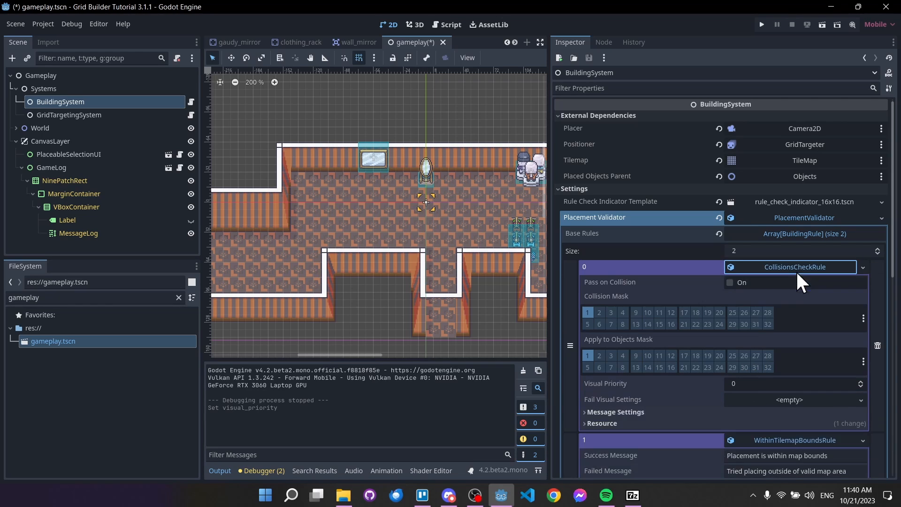
pyautogui.scroll(-3, 769, 301)
pyautogui.click(753, 291)
pyautogui.write('2')
pyautogui.press('Return')
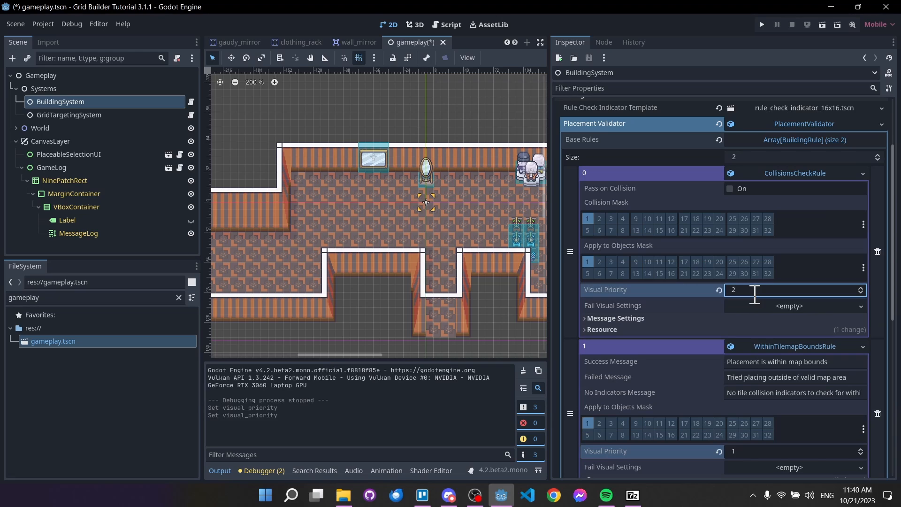
# Step: Create a new IndicatorVisualSettings resource for the fail visual settings of WithinTilemapBoundsRule
pyautogui.scroll(-2, 781, 152)
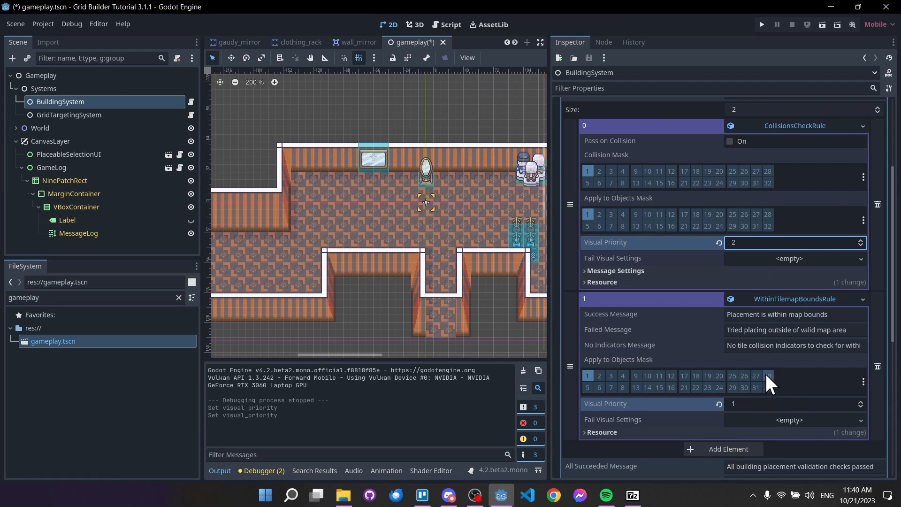
pyautogui.scroll(-1, 773, 379)
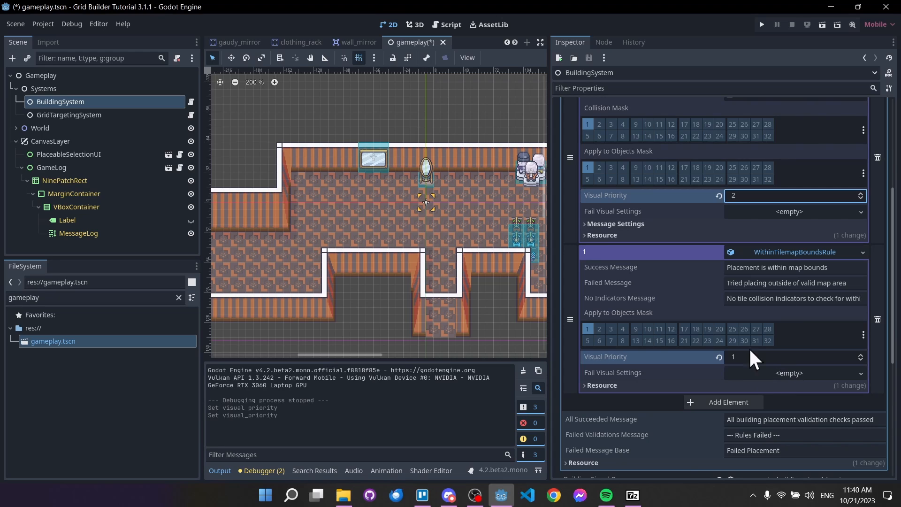
pyautogui.click(780, 377)
pyautogui.click(799, 388)
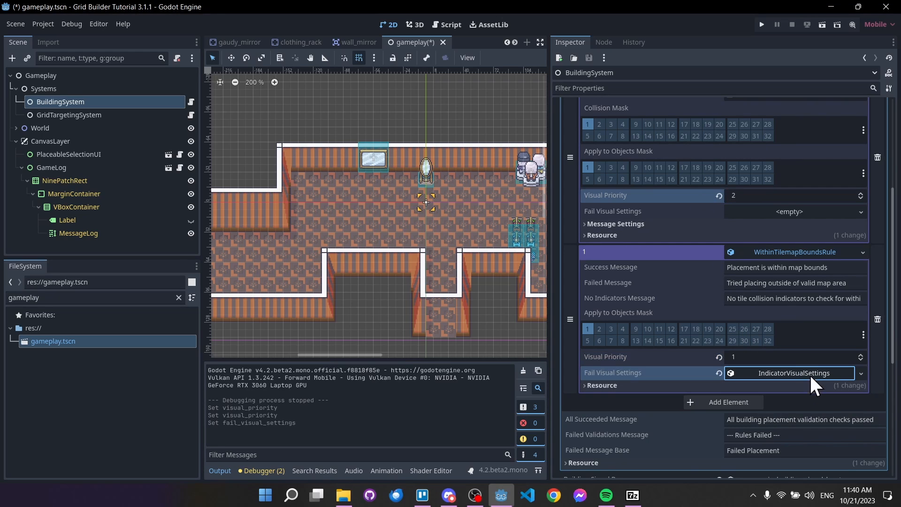
# Step: Load orange_collision_tile_overlay_16x16_100_opacity.png as the fail visual settings texture, and replace it with the orange variant ending in with_build_b
pyautogui.click(860, 389)
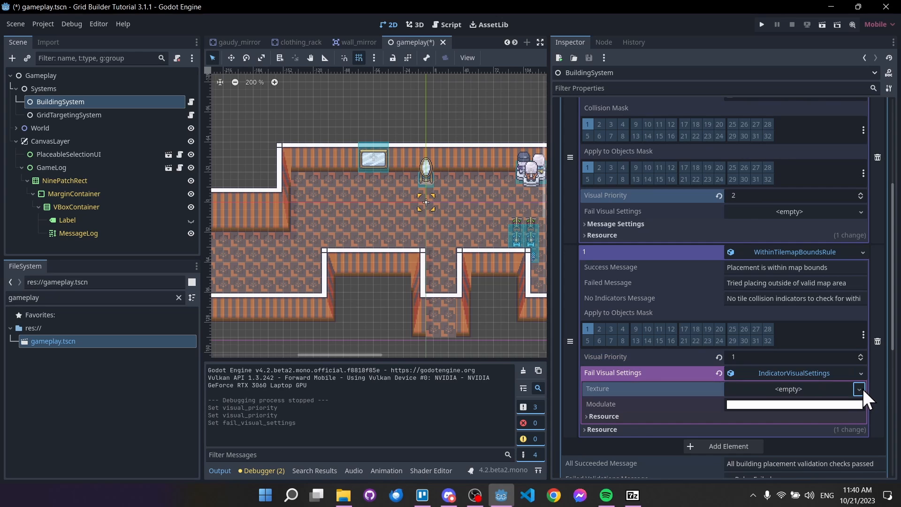
pyautogui.click(808, 443)
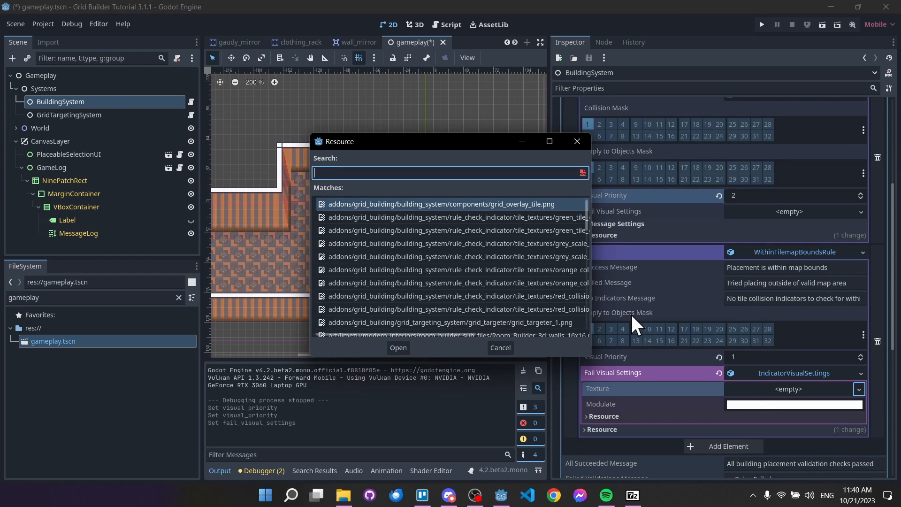
pyautogui.write('orange')
pyautogui.moveTo(446, 334); pyautogui.dragTo(548, 334)
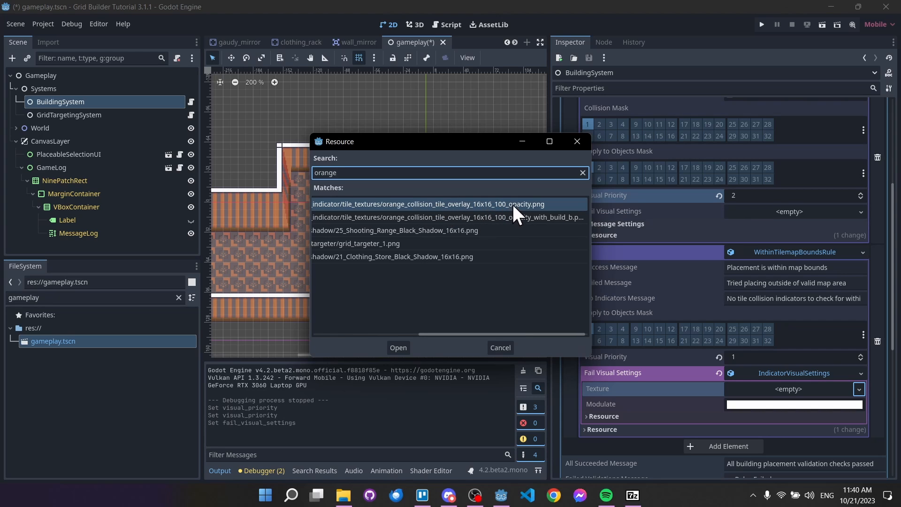
pyautogui.doubleClick(538, 202)
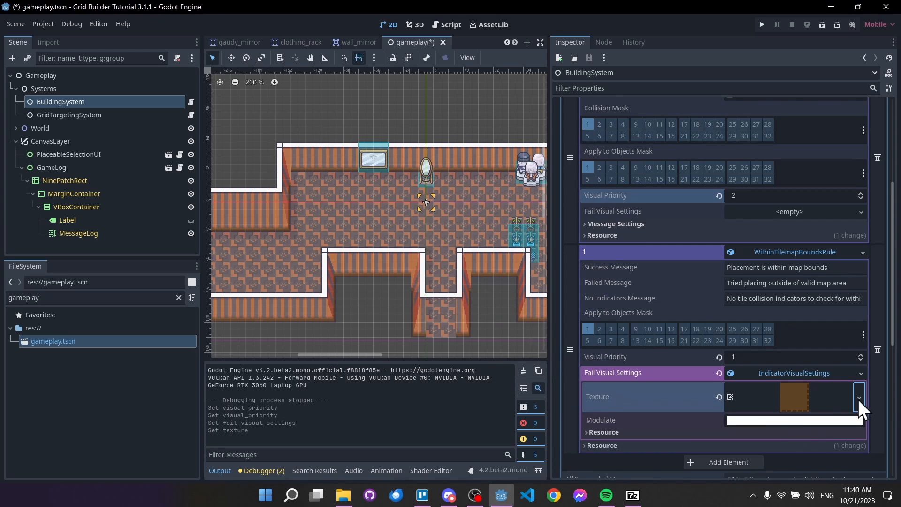
pyautogui.click(858, 399)
pyautogui.doubleClick(501, 217)
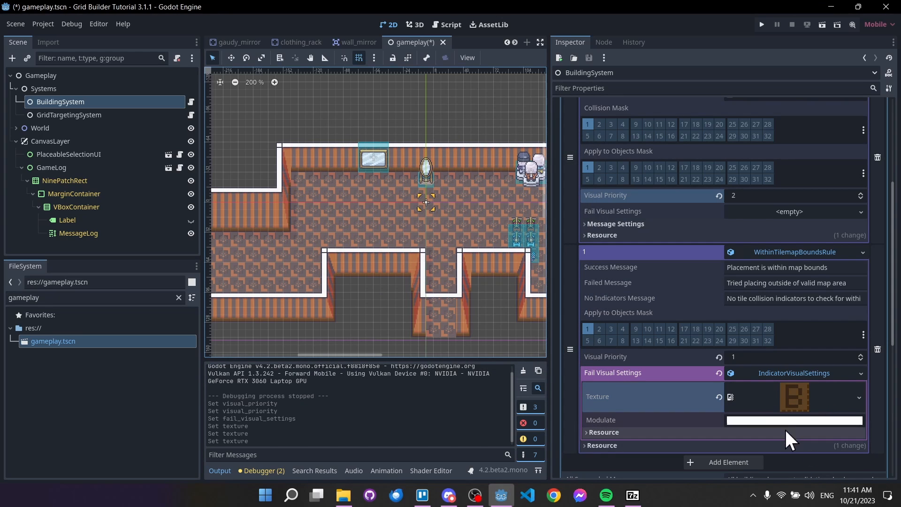
# Step: Check the modulate color of the fail visual settings and save the gameplay scene
pyautogui.click(794, 418)
pyautogui.click(802, 418)
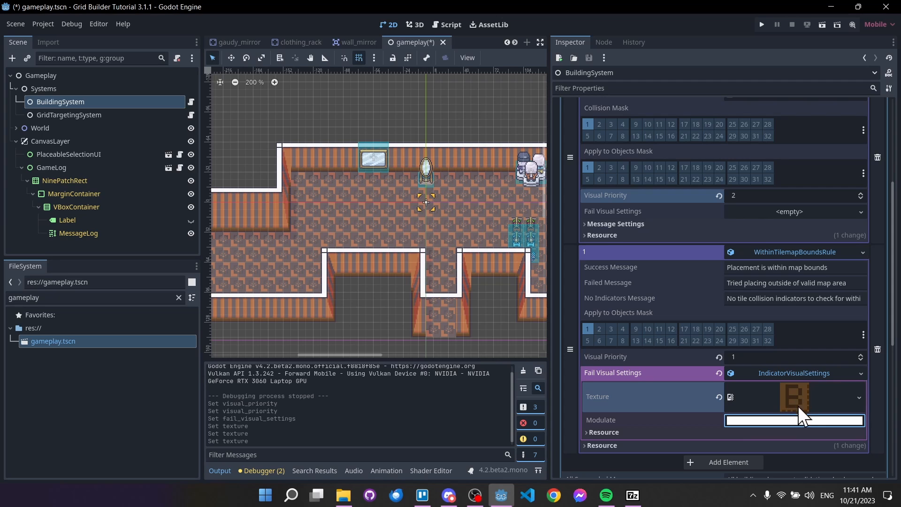
pyautogui.scroll(-3, 398, 166)
pyautogui.hotkey('ctrl', 's')
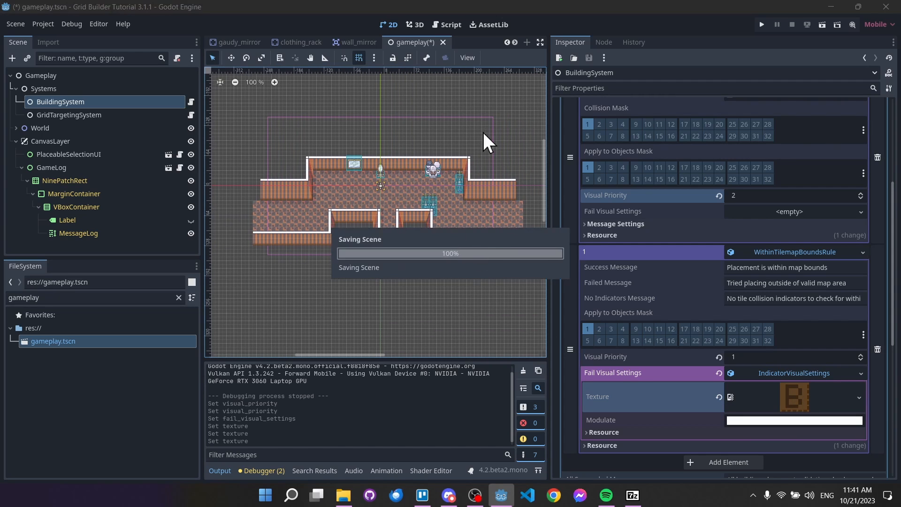
# Step: Run the project and try placing Clothing Mannequins outside the map bounds and over the wall edge to test the failure visuals
pyautogui.press('F5')
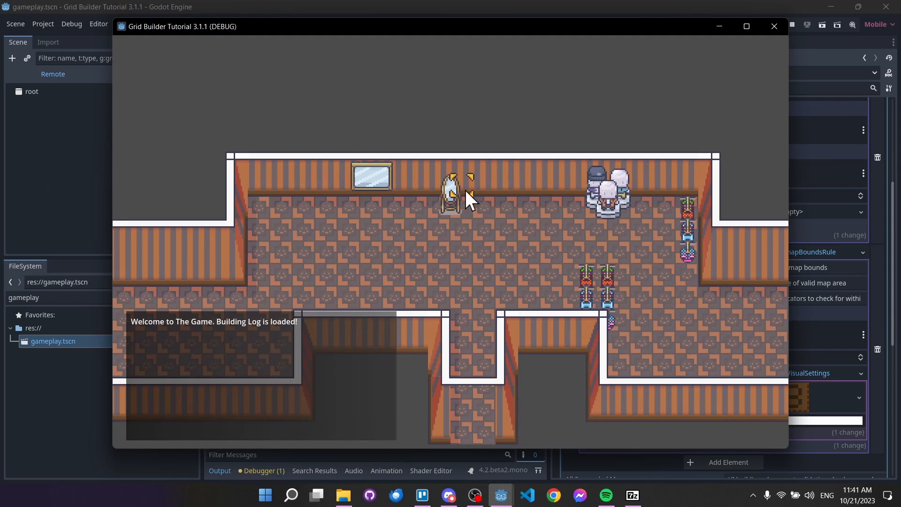
pyautogui.press('b')
pyautogui.click(626, 184)
pyautogui.press('d')
pyautogui.press('w')
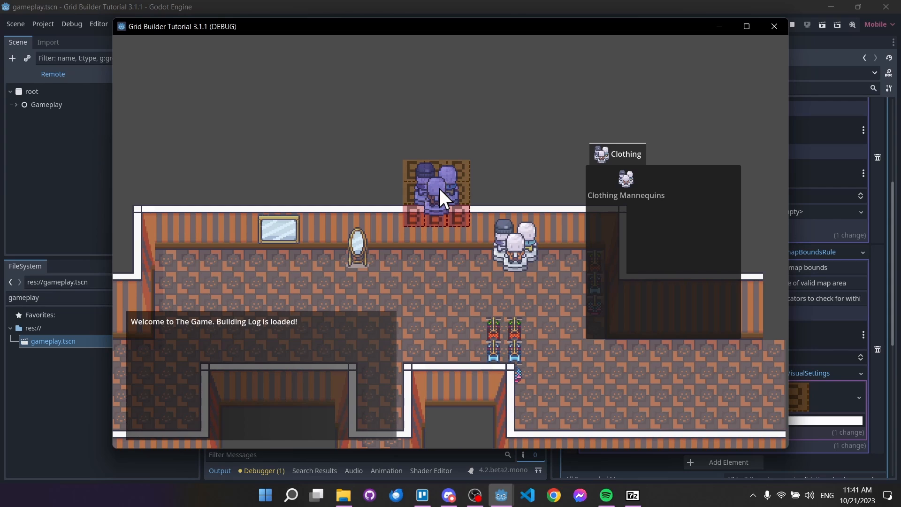
pyautogui.click(431, 174)
pyautogui.click(440, 217)
pyautogui.click(437, 258)
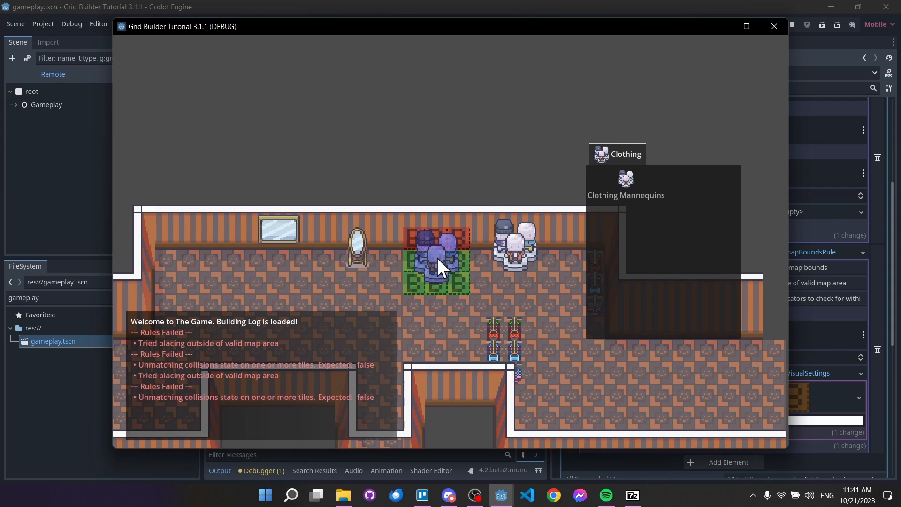
pyautogui.click(438, 201)
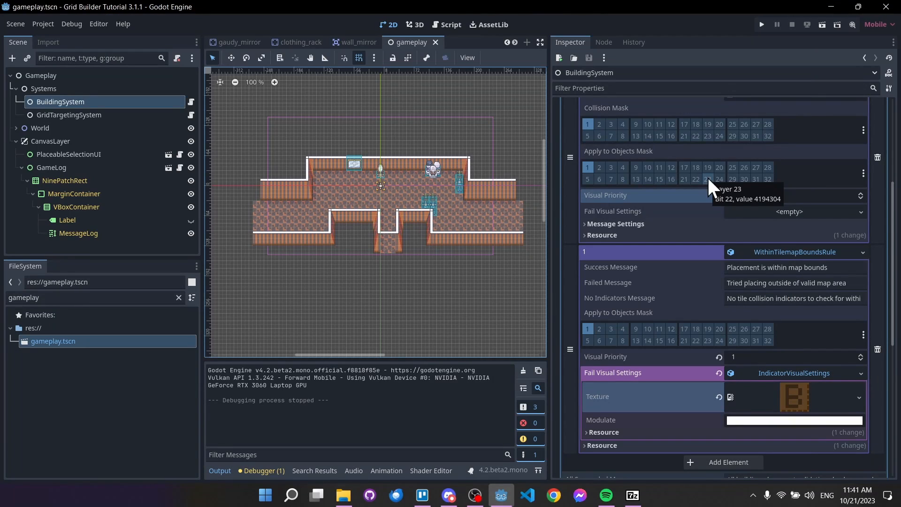
# Step: Collapse the Placement Validator settings of BuildingSystem and enable Drag Multi Build
pyautogui.scroll(4, 707, 178)
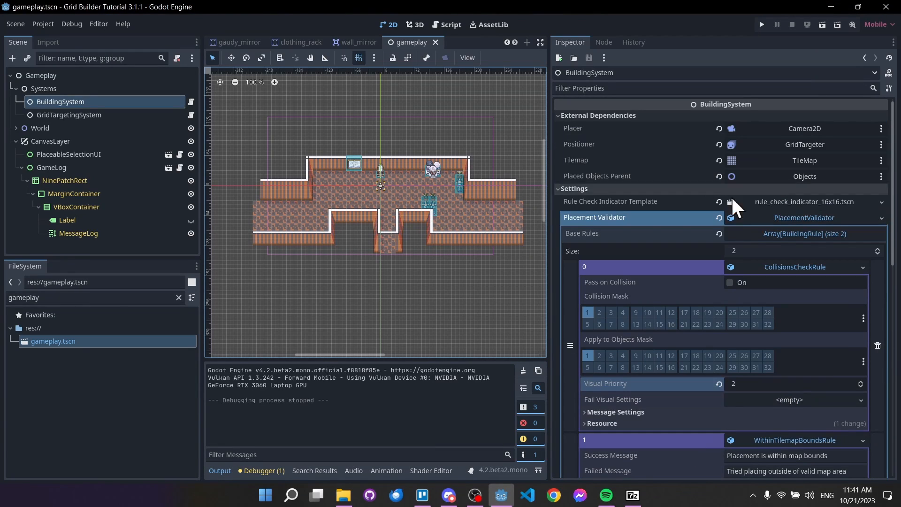
pyautogui.click(774, 217)
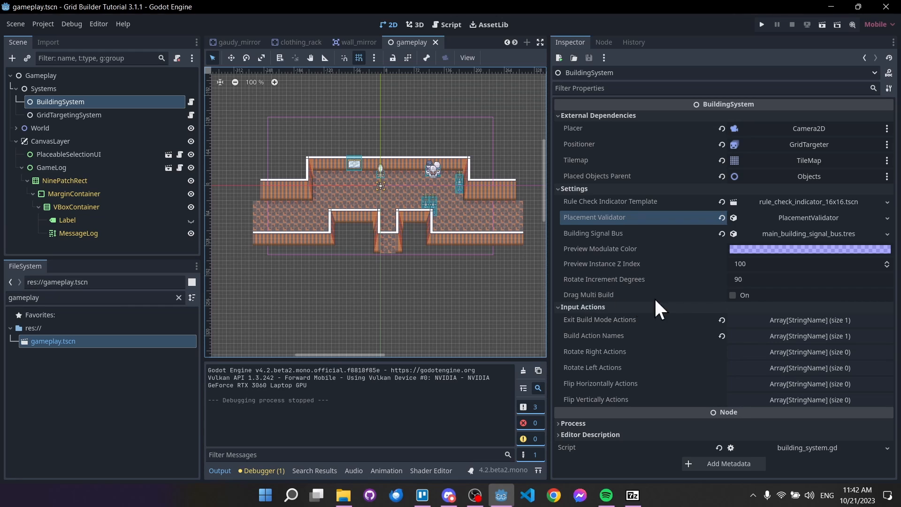
pyautogui.click(733, 294)
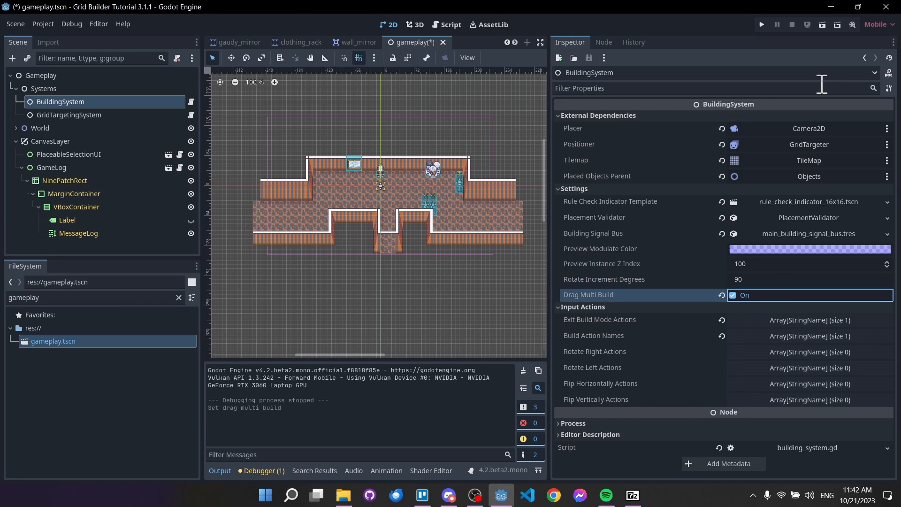
# Step: Run the project, test continuous placement of Clothing Mannequins across the floor, and stop the game
pyautogui.click(762, 23)
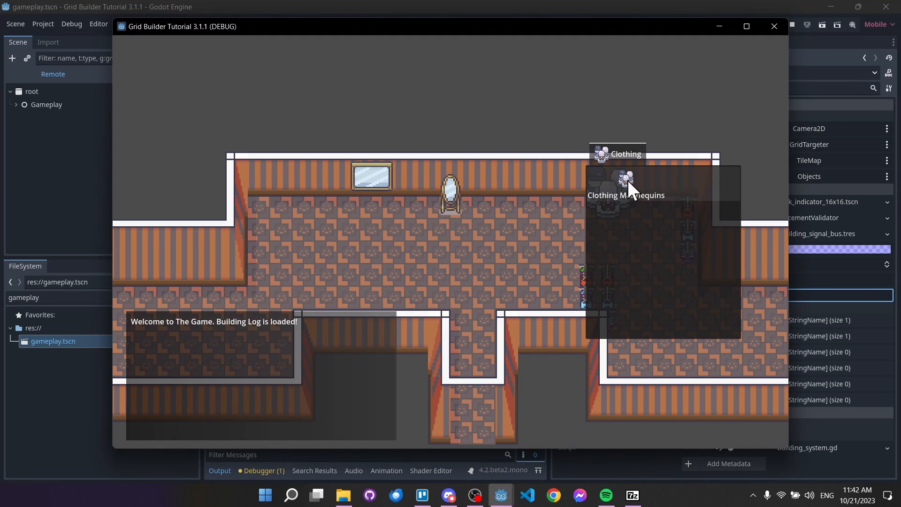
pyautogui.click(627, 180)
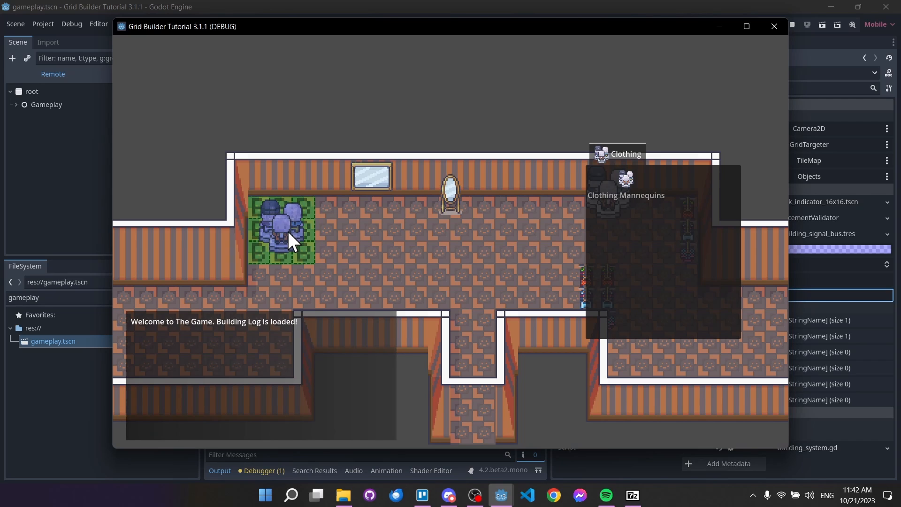
pyautogui.moveTo(288, 232)
pyautogui.mouseDown()
pyautogui.moveTo(340, 255)
pyautogui.moveTo(393, 247)
pyautogui.moveTo(436, 254)
pyautogui.moveTo(526, 336)
pyautogui.moveTo(533, 372)
pyautogui.moveTo(496, 284)
pyautogui.moveTo(327, 205)
pyautogui.mouseUp()
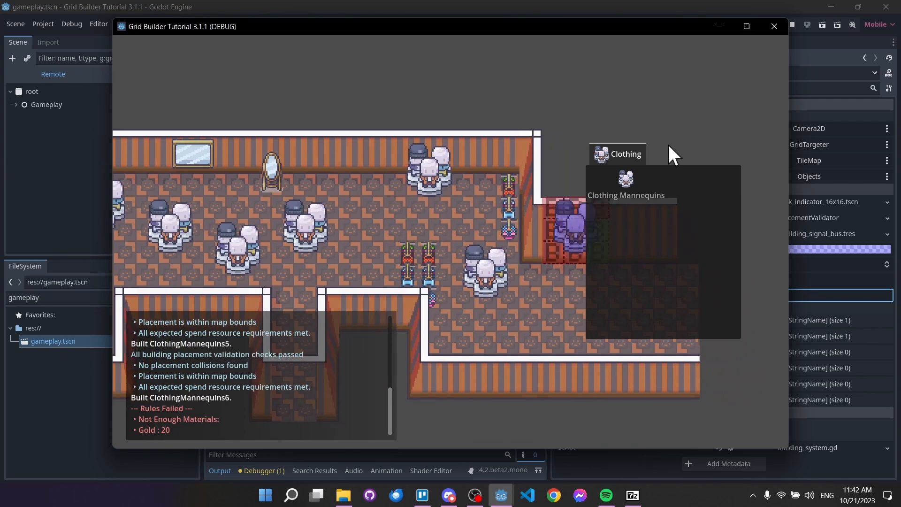
pyautogui.click(793, 24)
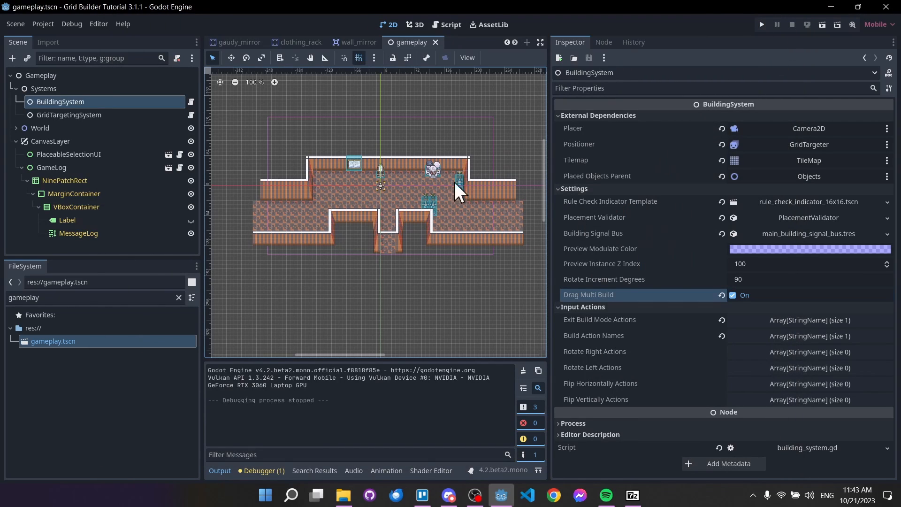
pyautogui.moveTo(473, 158); pyautogui.dragTo(470, 175, button='middle')
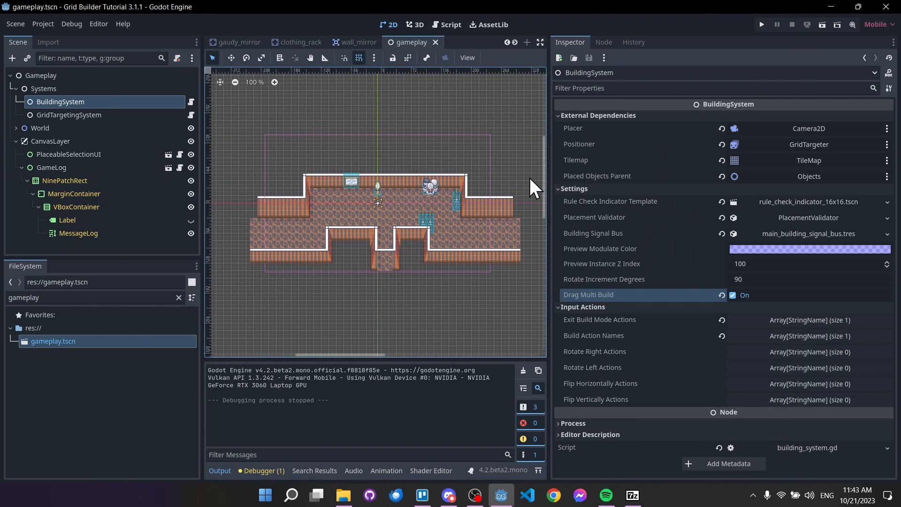